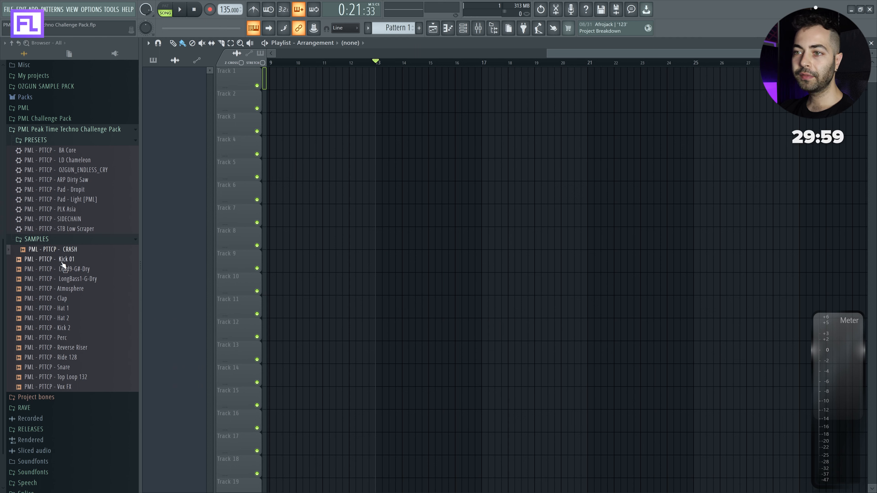
- Audition the Kick 01 and Kick 2 samples, and place Kick 2 on Track 1 at bar 21
click(71, 260)
click(68, 328)
click(67, 261)
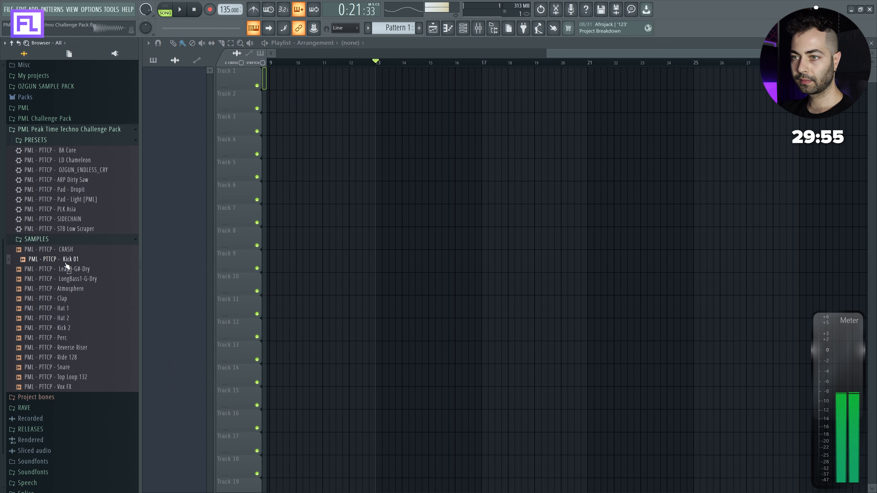
drag(63, 331, 597, 80)
scroll(620, 82, up, 5)
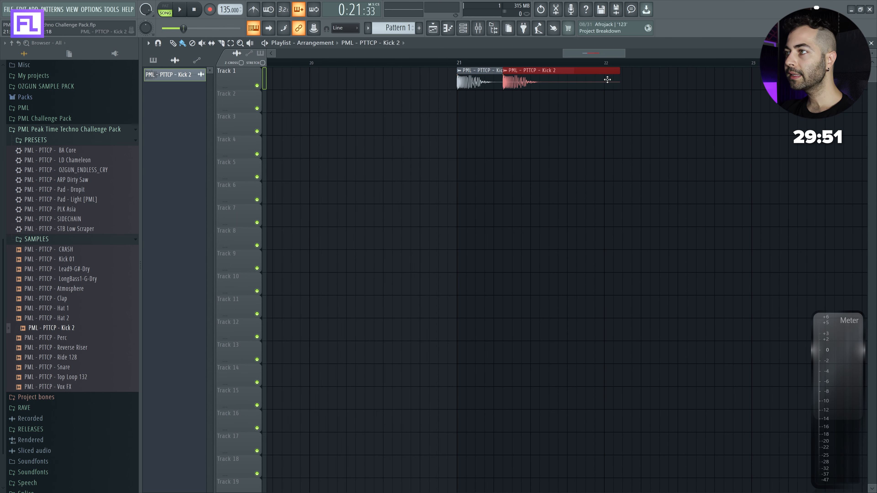
- Shorten the Kick 2 clips on Track 1 and repeat them on every beat from bar 21 to bar 25
key(ctrl+b)
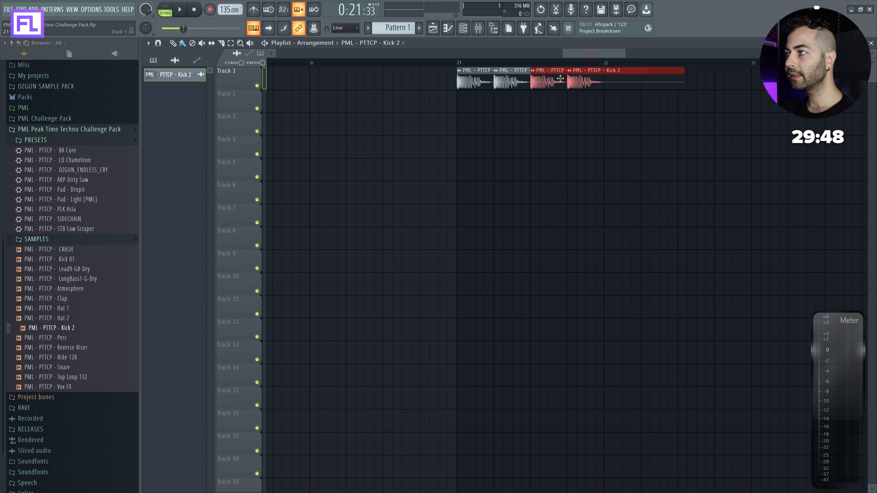
drag(682, 81, 608, 81)
drag(750, 80, 421, 80)
key(ctrl+b)
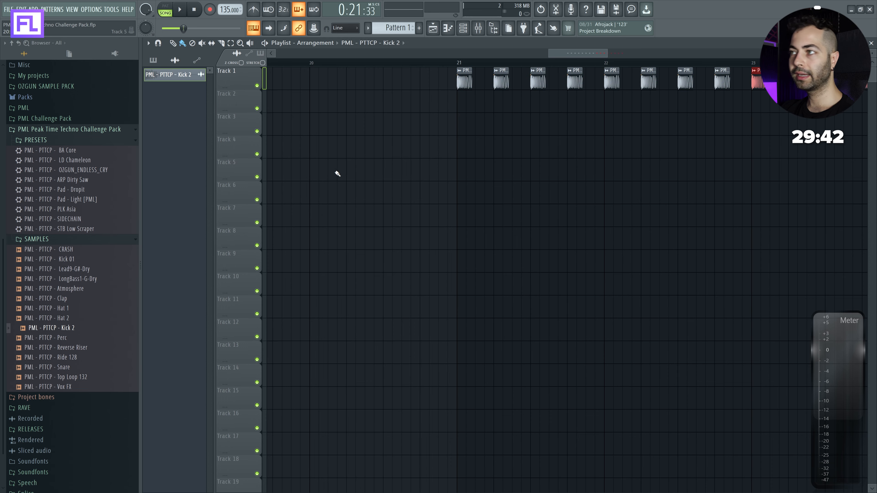
- Duplicate the kick clips along Track 1 until they fill bars 21 to 37
scroll(337, 173, down, 2)
key(ctrl+a)
drag(409, 81, 758, 83)
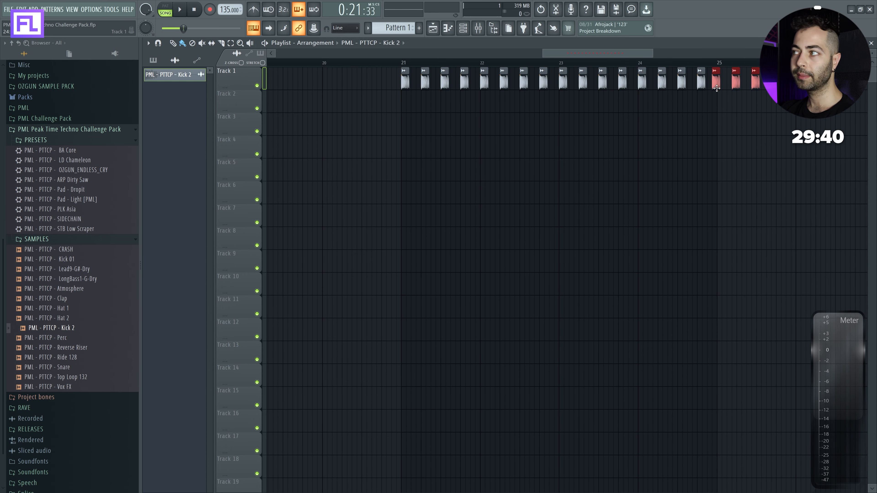
scroll(428, 179, down, 2)
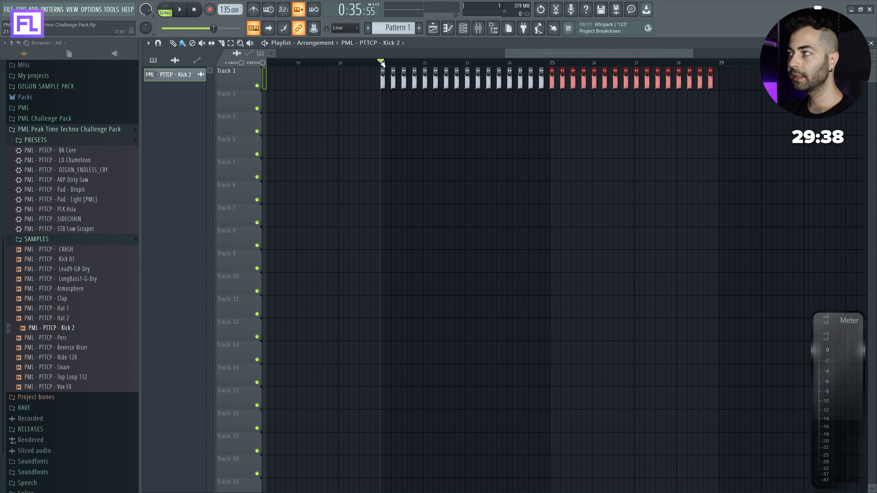
mouse_move(725, 75)
mouse_down()
mouse_move(389, 78)
mouse_move(722, 83)
mouse_up()
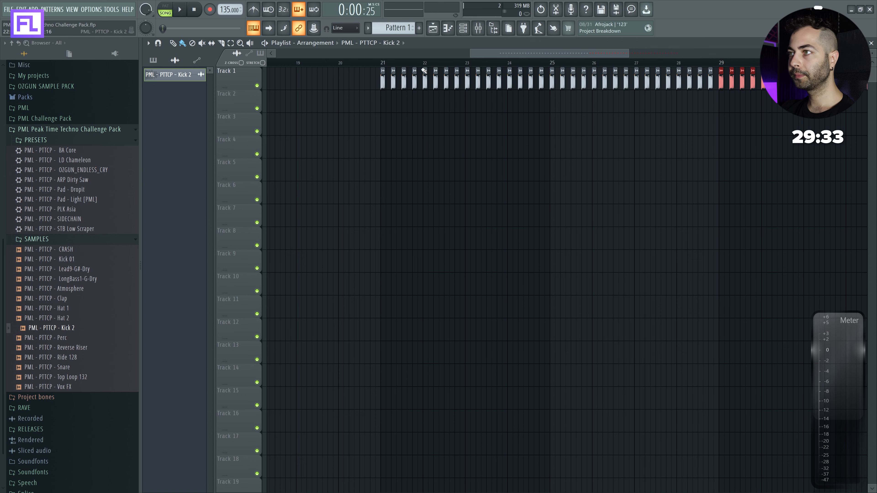
- Play the kicks and set the Kick 2 clip's declicking mode to Generic (bleeding)
key(space)
scroll(383, 113, up, 6)
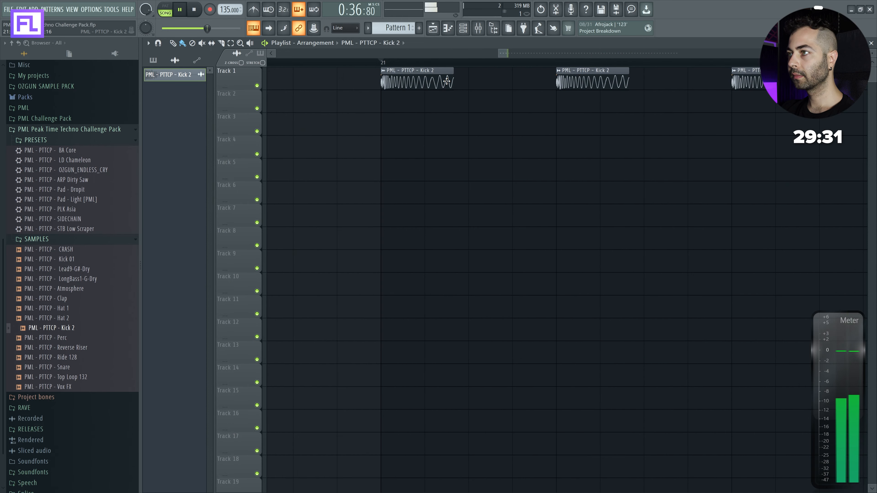
double_click(446, 80)
click(149, 192)
click(154, 221)
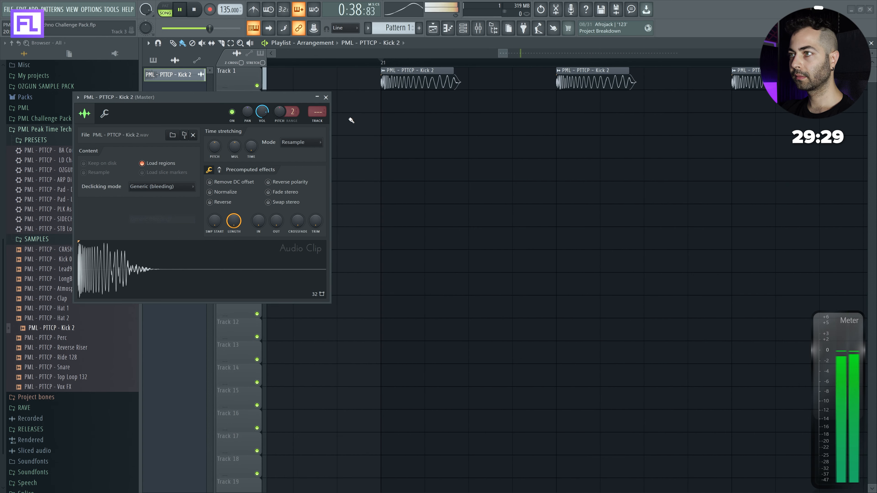
click(325, 97)
key(space)
scroll(366, 162, down, 6)
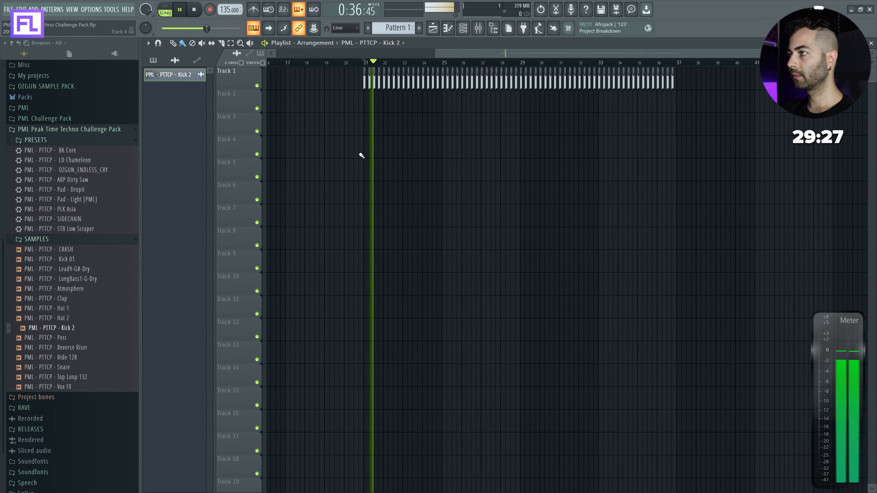
- Duplicate the whole kick run so it extends to bar 53, and clear the selection
key(ctrl+a)
shift+drag(550, 79, 728, 82)
scroll(475, 164, right, 3)
key(ctrl+d)
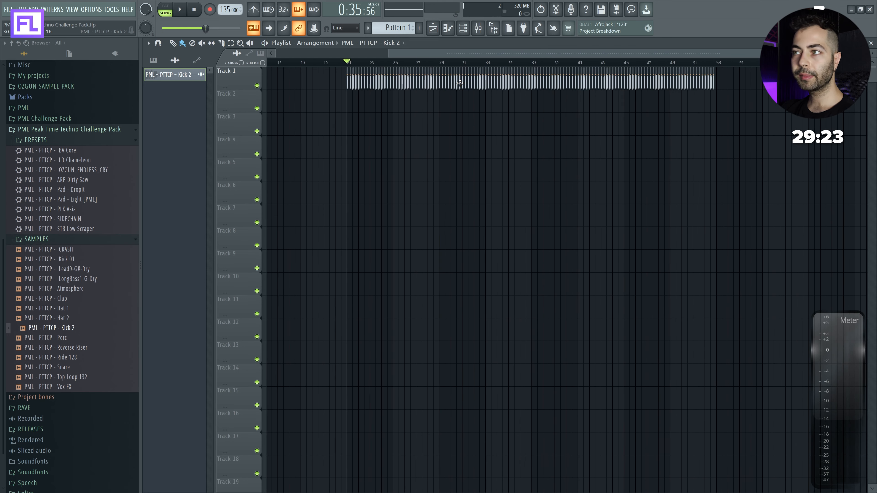
- Route the Kick 2 clip to mixer insert 11, named KICK, and send that track to insert 9
double_click(459, 83)
double_click(319, 112)
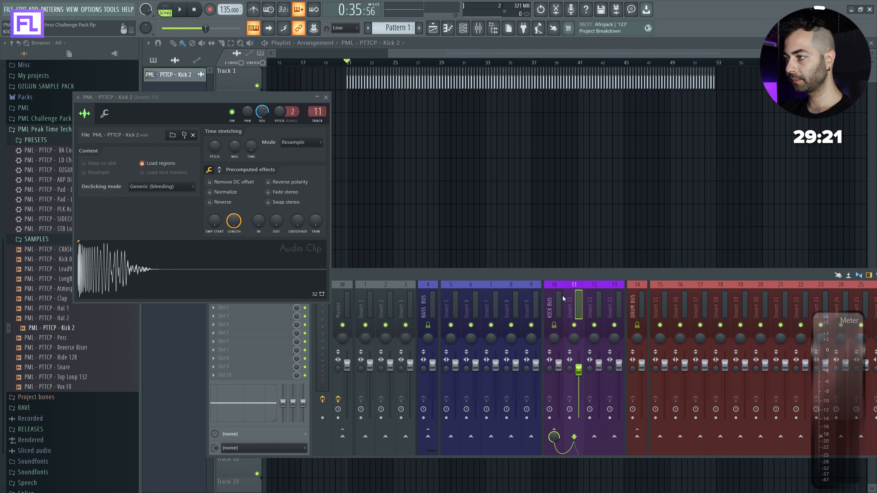
double_click(577, 296)
text(K)
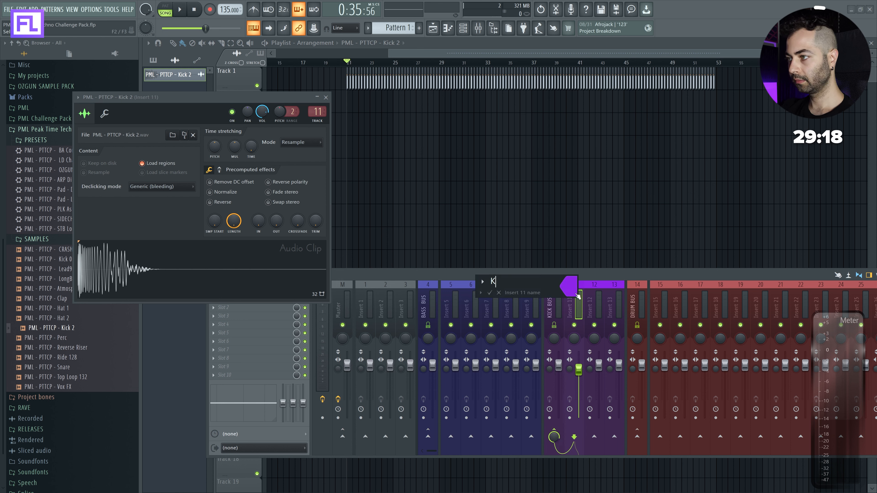
text(ICK)
key(Return)
double_click(567, 313)
text(K)
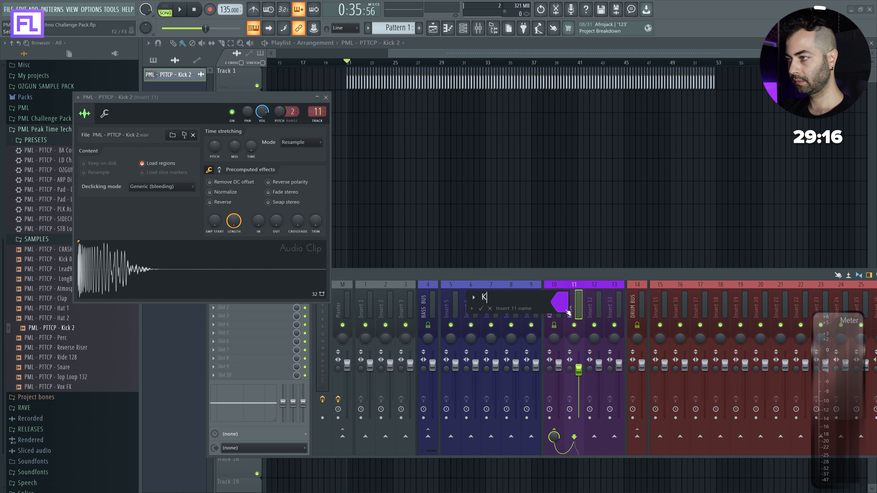
text(ick)
key(Return)
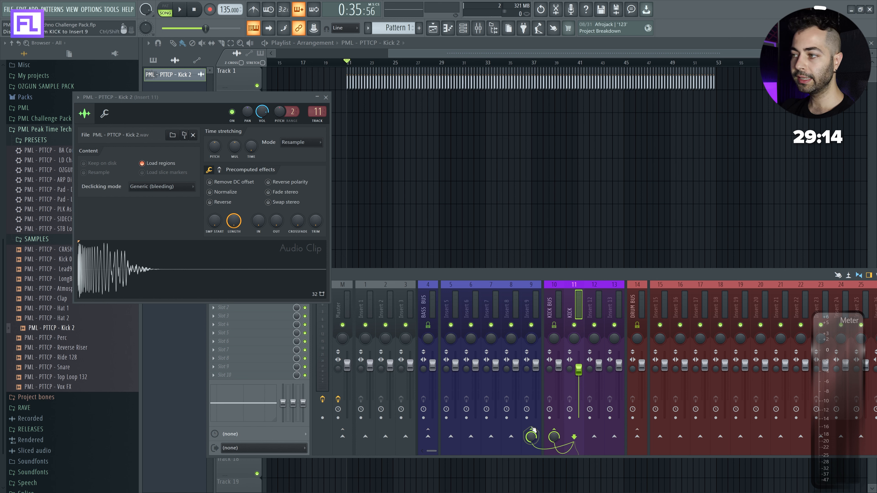
- Close the Kick 2 clip settings and rename mixer insert 9 to RUMBLE
click(325, 97)
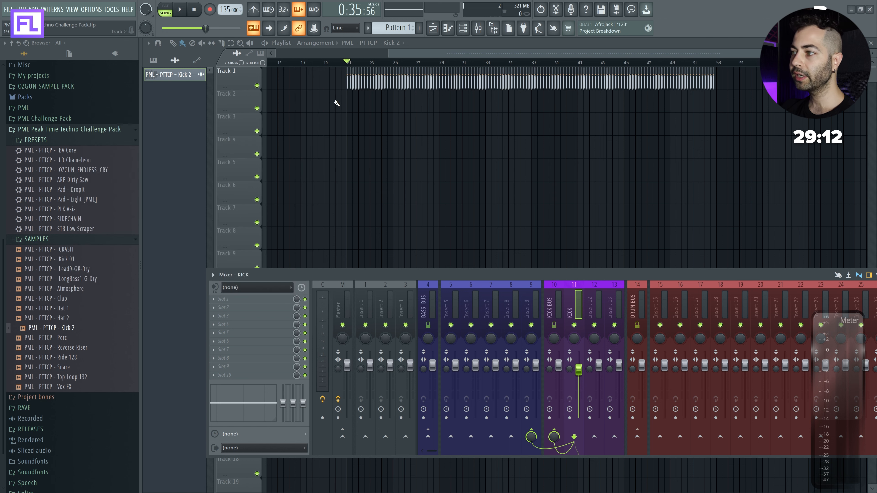
double_click(536, 304)
text(RUMBLE)
key(Return)
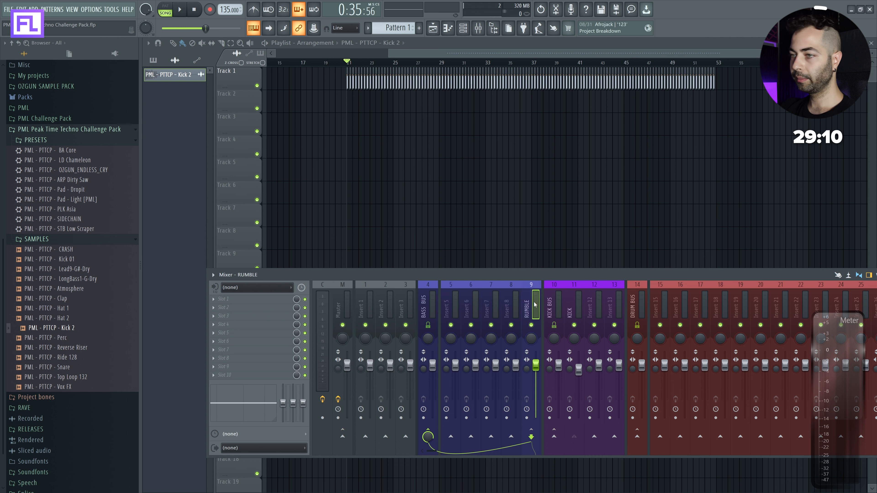
- Check the mixer routing of the KICK, RUMBLE and KICK BUS tracks
click(567, 306)
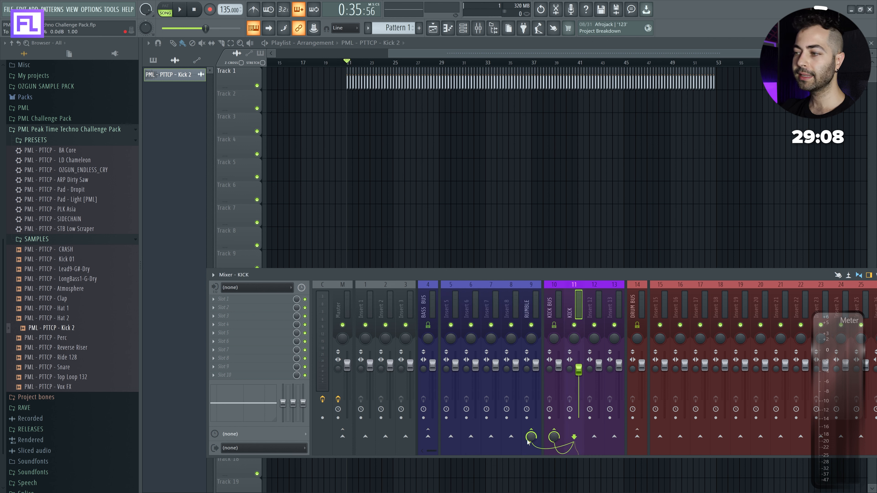
click(526, 290)
click(575, 310)
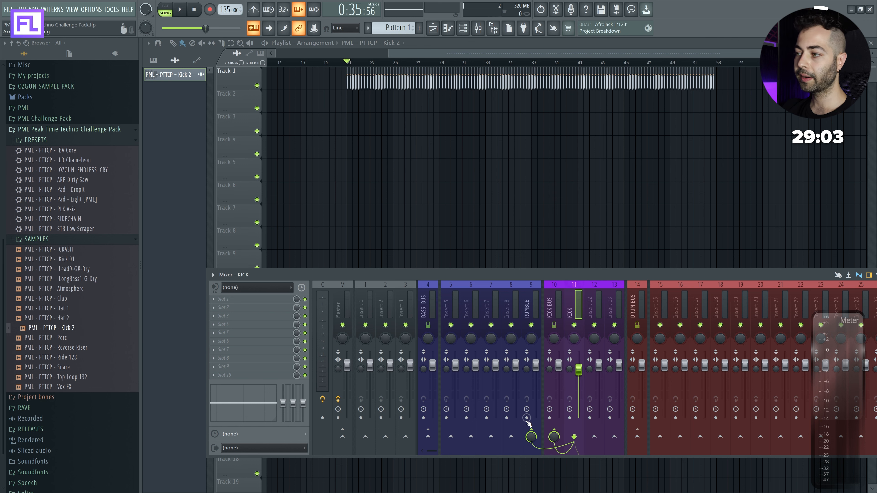
click(561, 310)
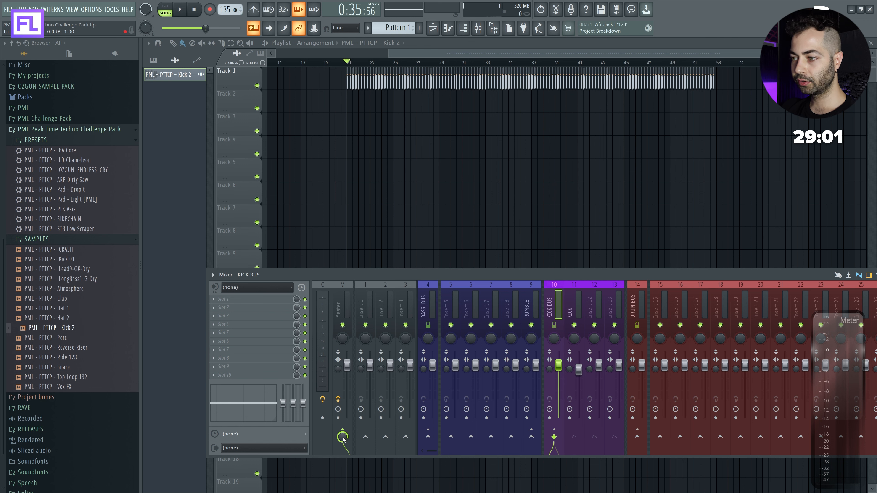
- Solo Track 1 and play the kicks to check the signal on the RUMBLE and KICK mixer tracks
ctrl+scroll(392, 139, up, 5)
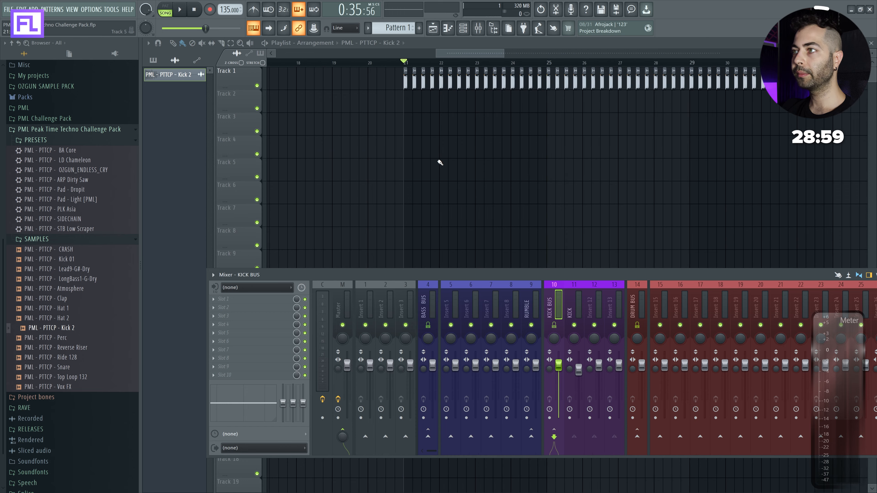
ctrl+click(257, 86)
click(478, 28)
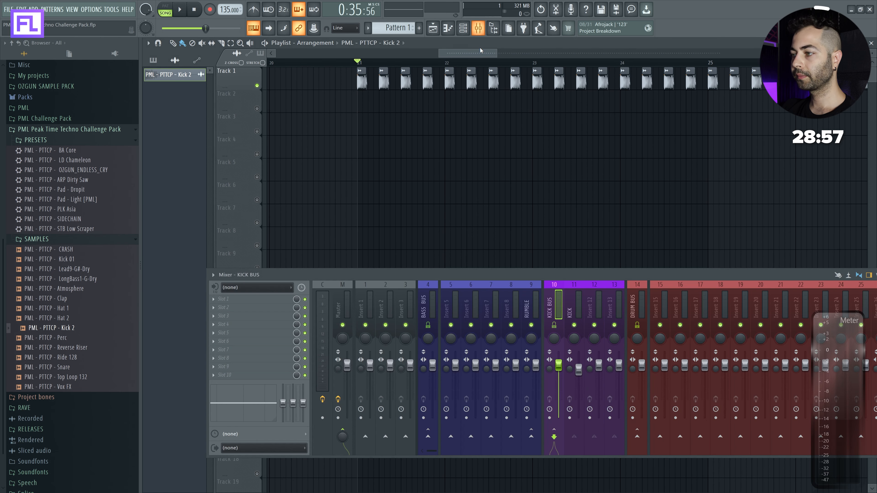
click(535, 300)
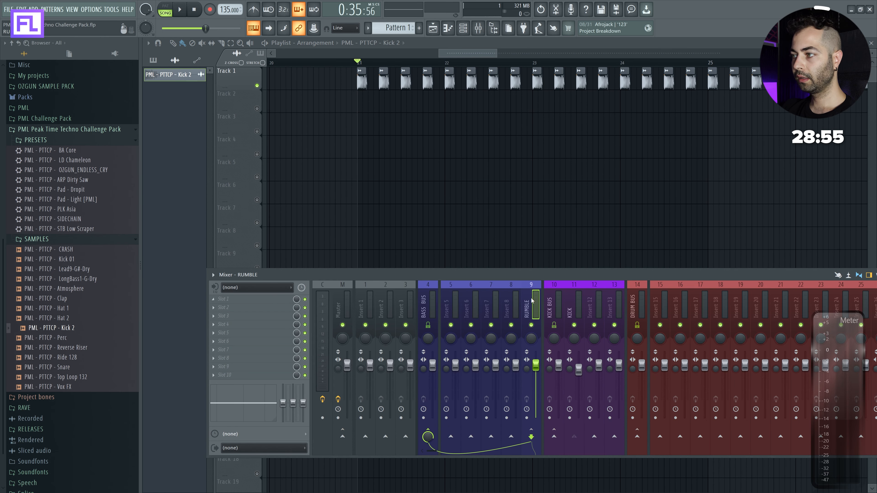
key(space)
click(575, 304)
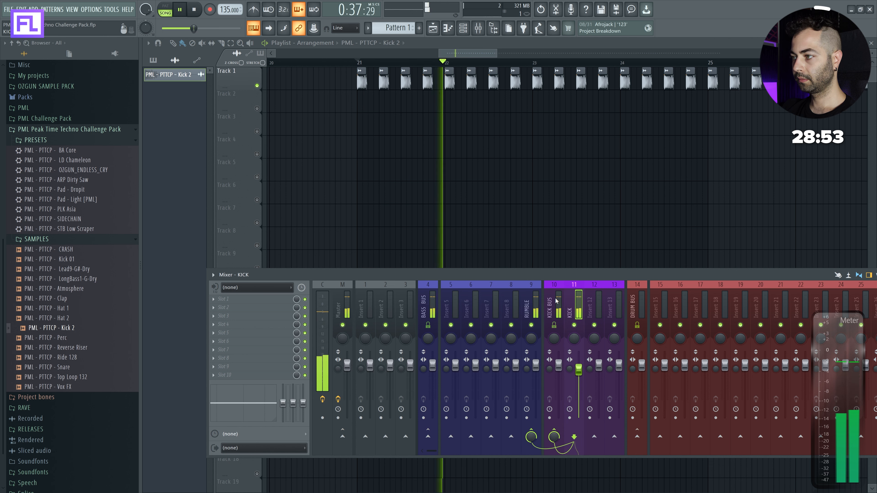
click(538, 313)
key(space)
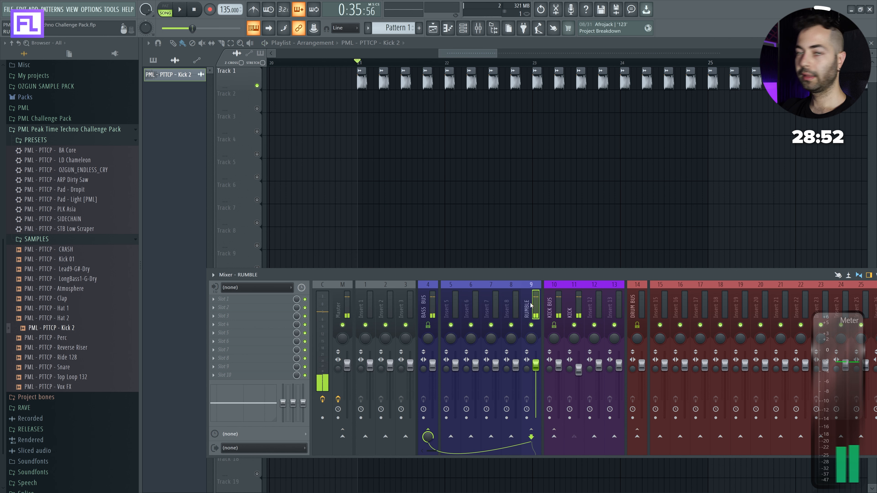
- Add Fruity Fast Dist to the RUMBLE track's first effect slot and adjust its distortion curve during playback
click(260, 301)
click(518, 121)
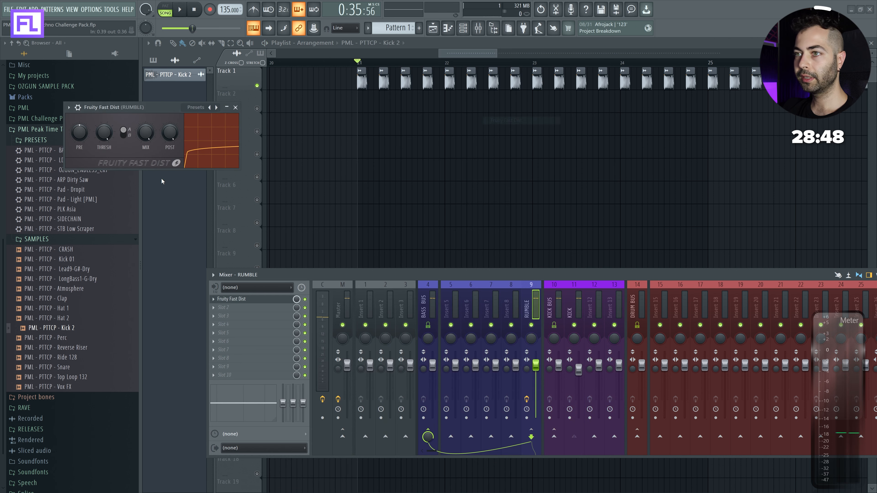
drag(107, 109, 260, 160)
key(space)
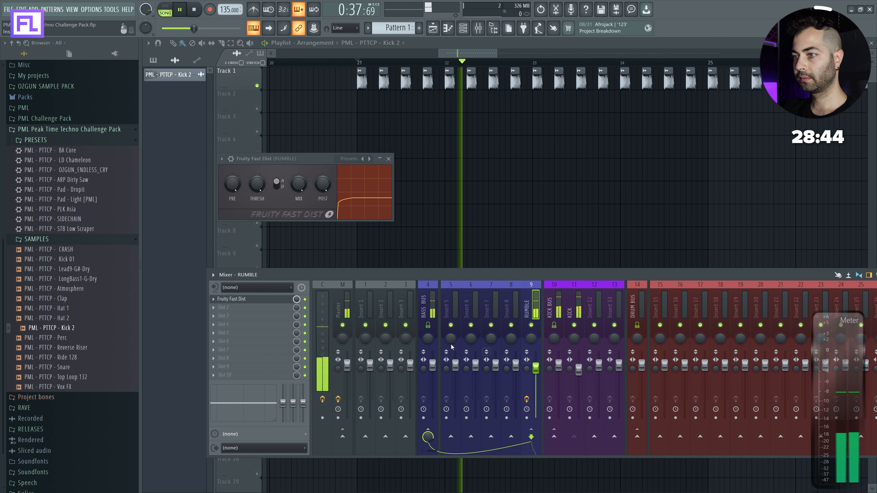
key(space)
- Add Fruity Blood Overdrive after Fruity Fast Dist on the RUMBLE track, raising its pre amp and lowering its post gain
click(213, 299)
mouse_move(262, 312)
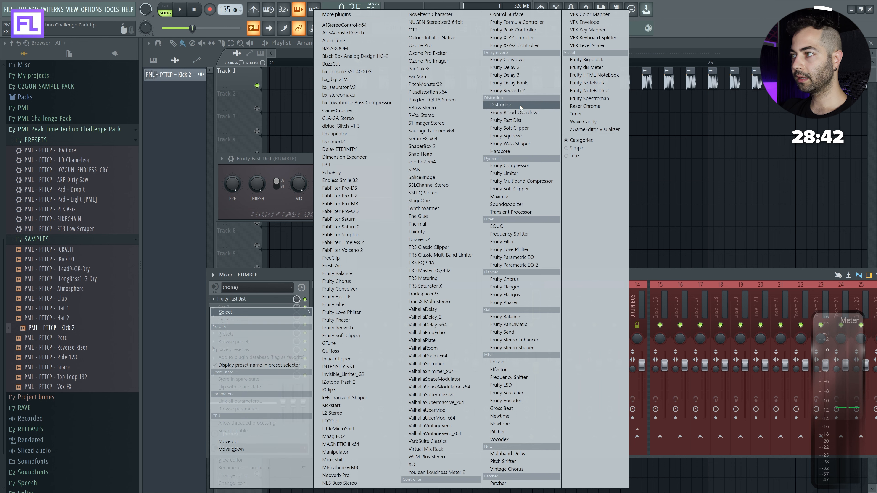
click(514, 113)
drag(310, 182, 298, 152)
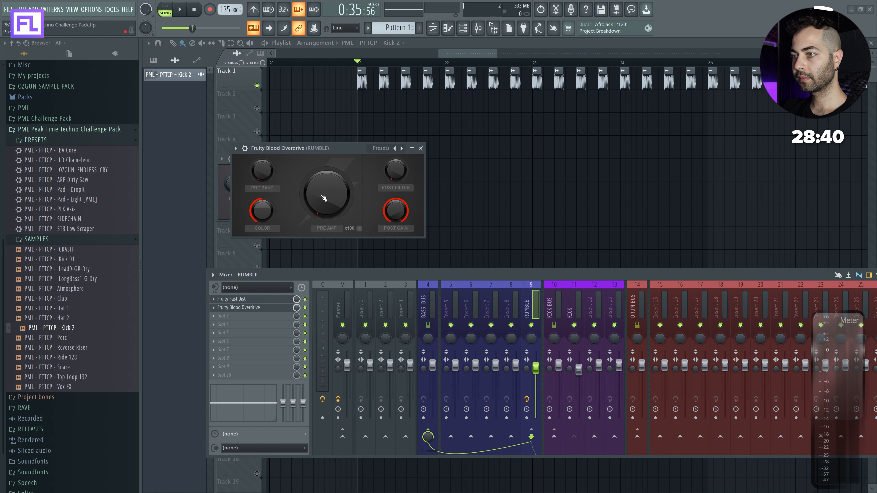
drag(326, 193, 326, 173)
key(space)
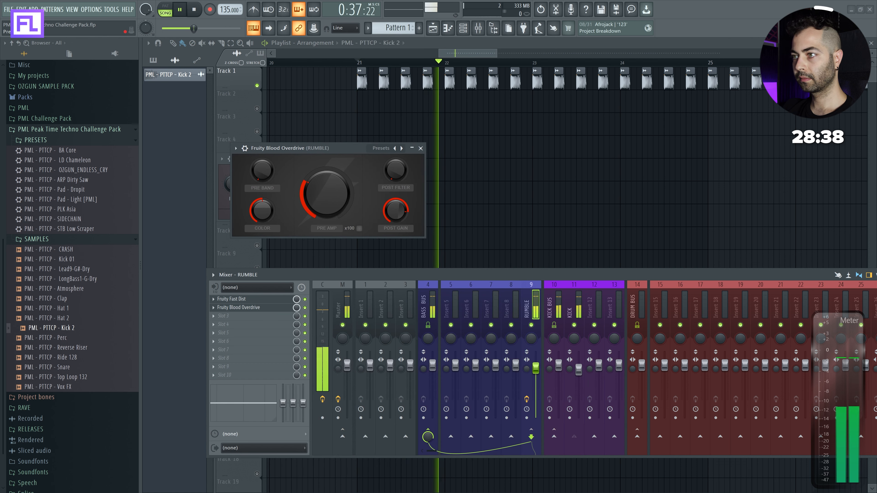
click(420, 149)
key(space)
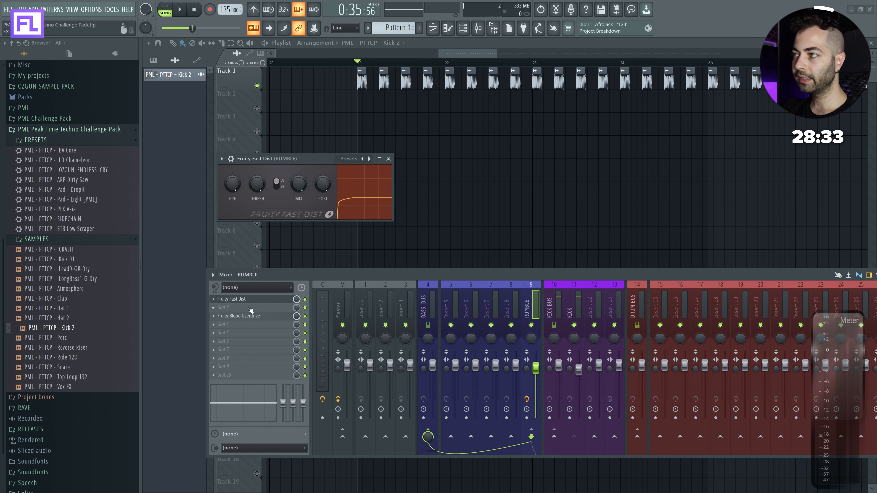
- Add Fruity Reeverb 2 between the RUMBLE track's two distortions, lower its dry level, raise its wet level, and shape the reverb during playback
click(251, 310)
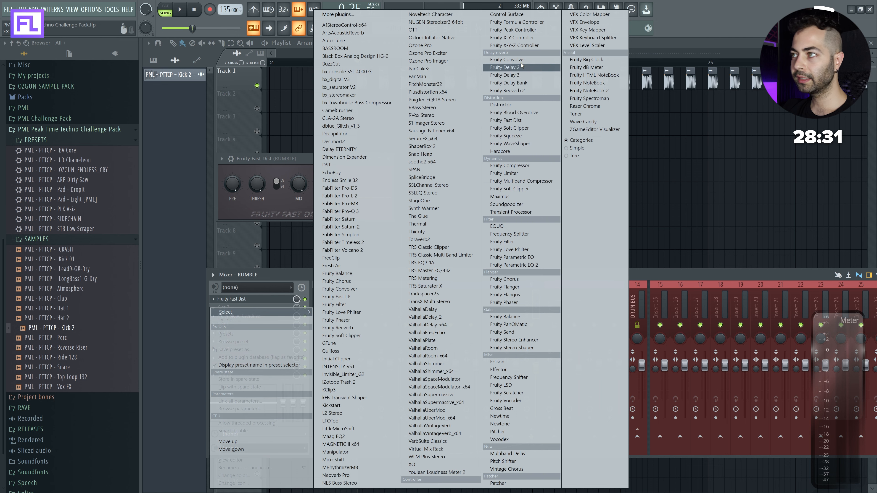
click(507, 91)
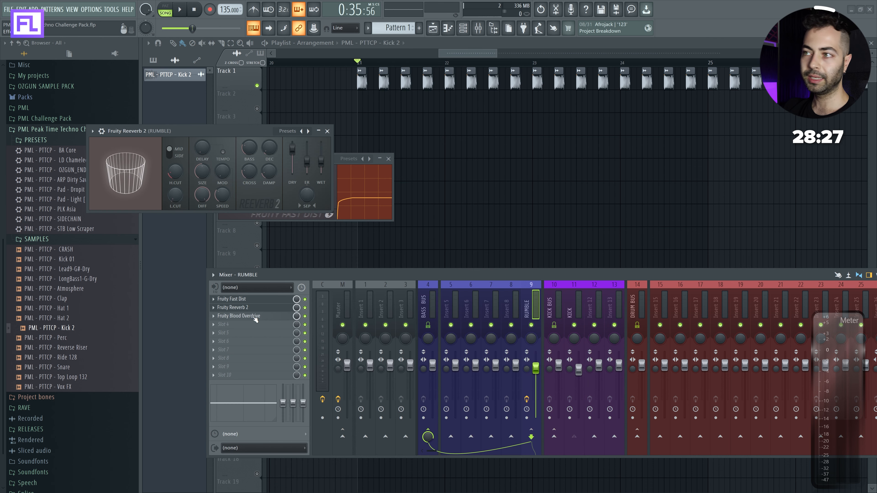
drag(172, 135, 225, 161)
drag(374, 199, 373, 186)
drag(282, 159, 321, 177)
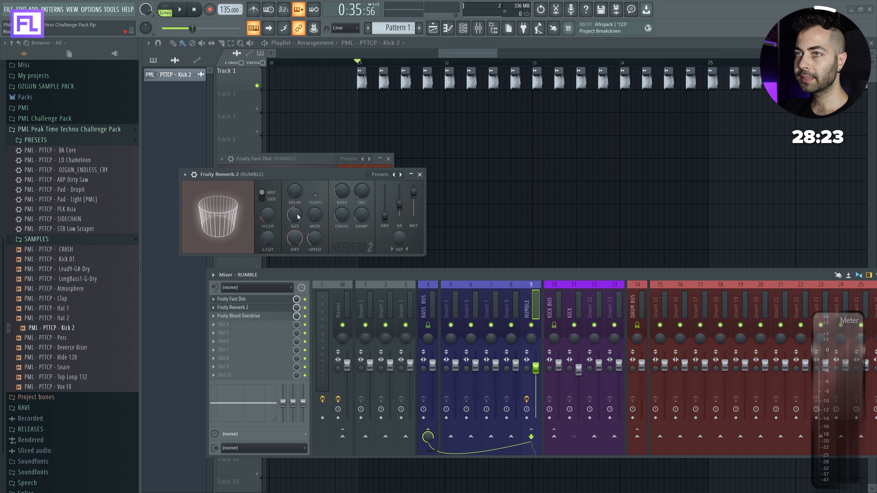
key(space)
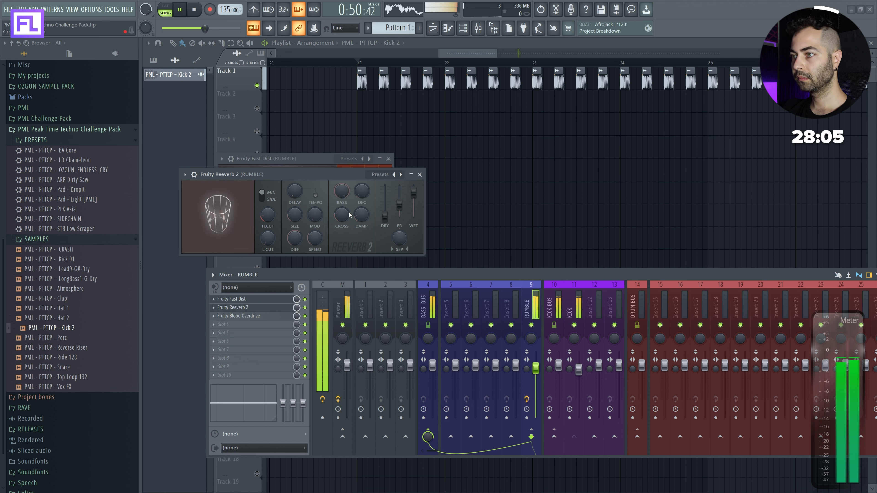
click(195, 9)
click(420, 175)
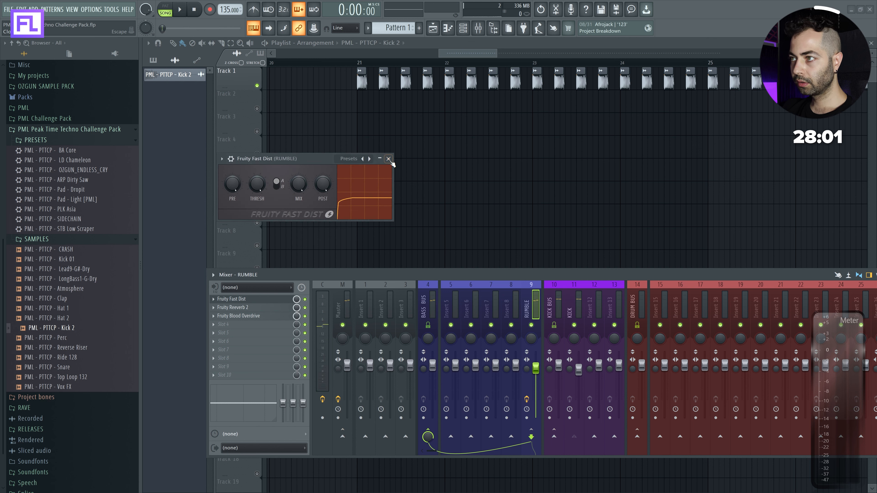
click(388, 159)
- Load SPAN on the RUMBLE track in High Res mode, enlarge it, and examine the rumble's frequency spectrum during playback
click(216, 308)
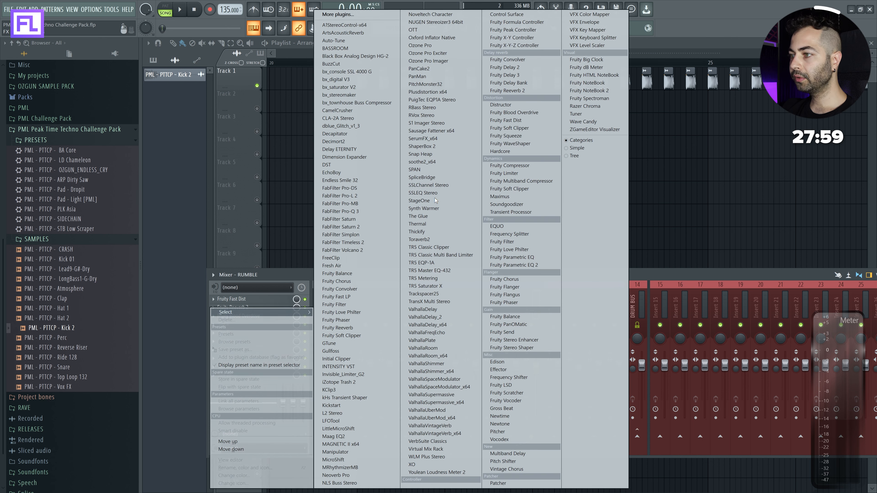
click(415, 169)
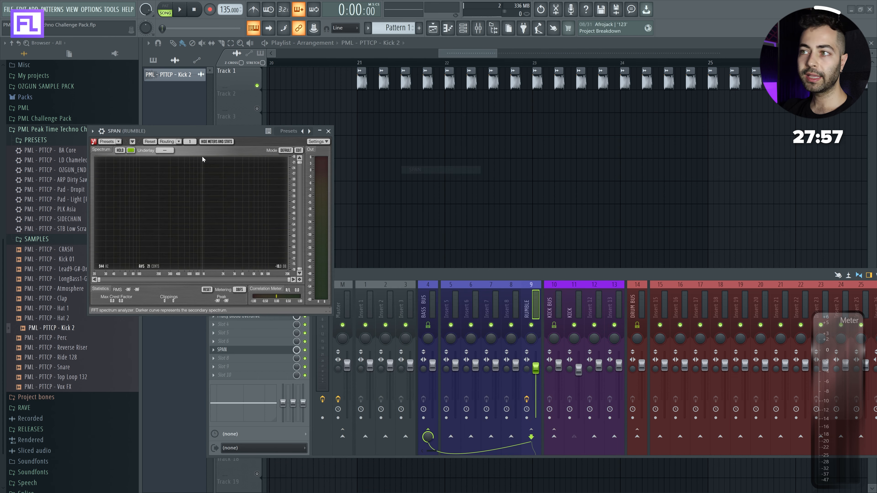
click(286, 150)
click(289, 175)
drag(329, 312, 474, 442)
drag(253, 133, 365, 106)
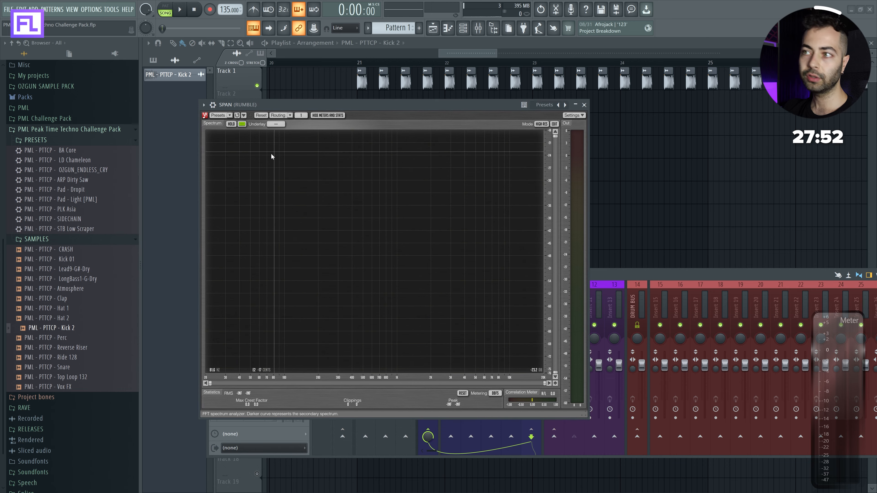
key(space)
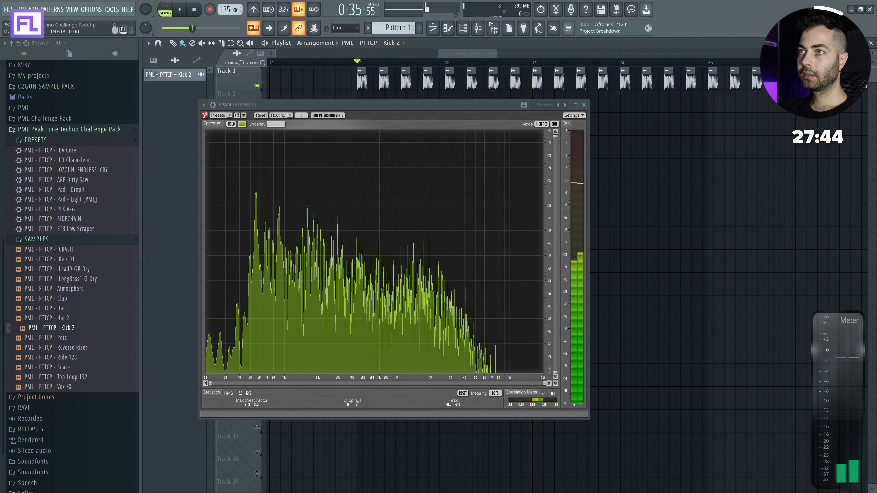
- Remove SPAN from the RUMBLE track's effect chain
click(478, 28)
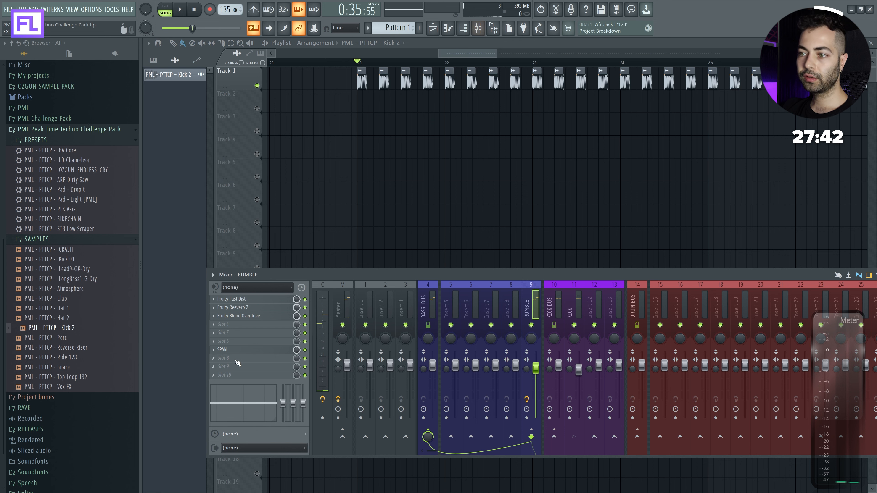
right_click(215, 351)
click(231, 321)
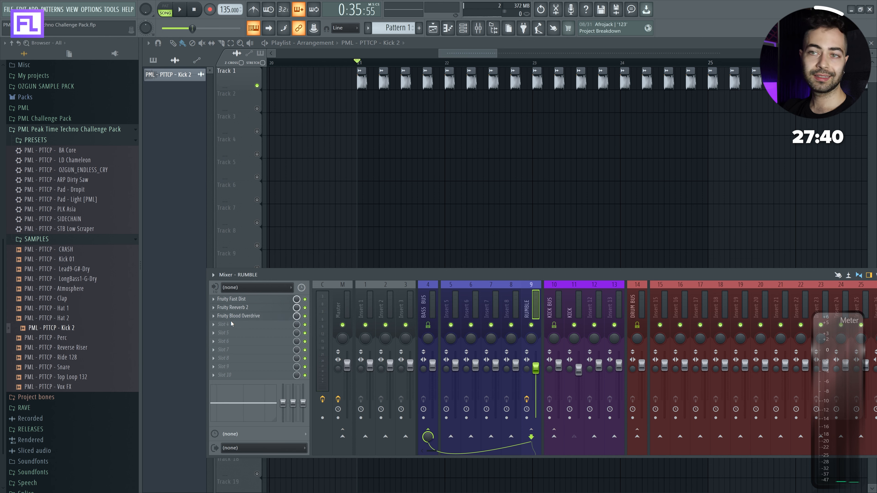
- Add Fruity Parametric EQ 2 to the RUMBLE track's fourth slot, with band 7 as a low pass cutting off in the bass range
click(231, 321)
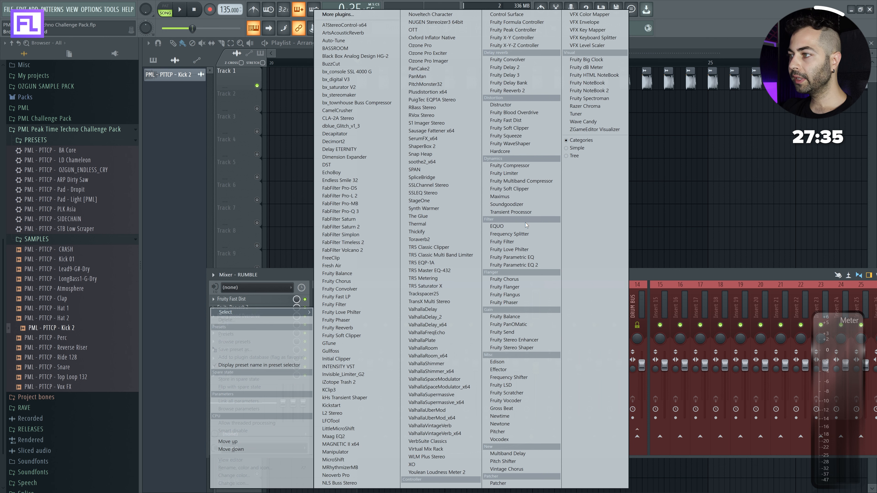
click(514, 265)
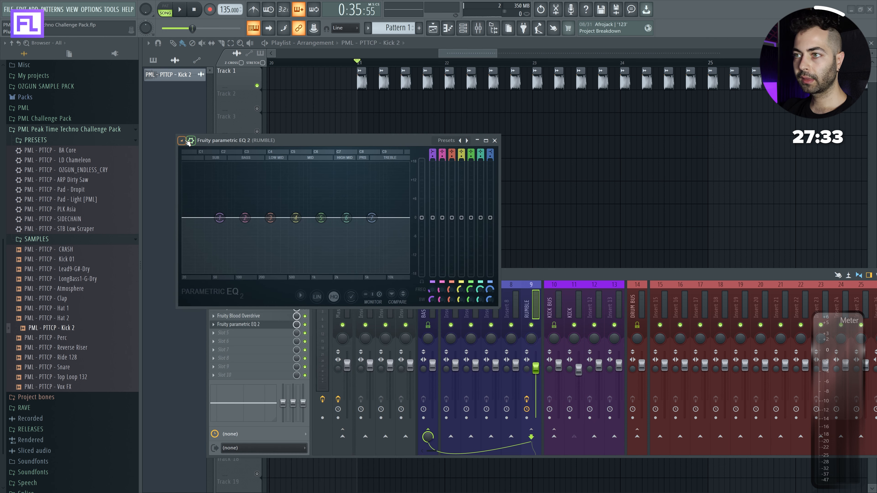
right_click(371, 217)
mouse_move(385, 239)
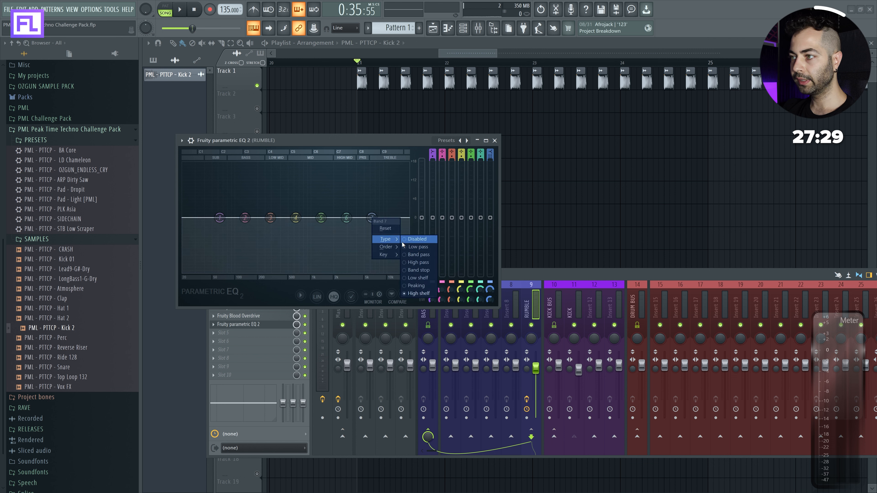
click(405, 247)
key(space)
drag(372, 218, 238, 218)
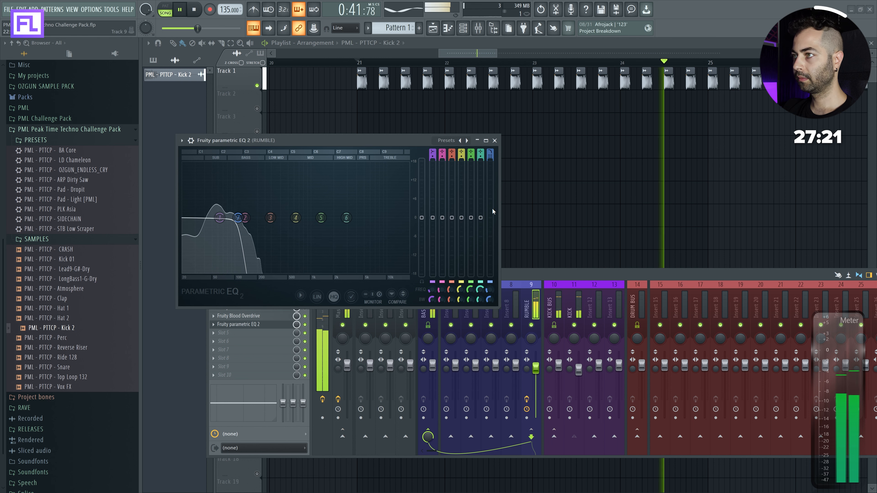
key(space)
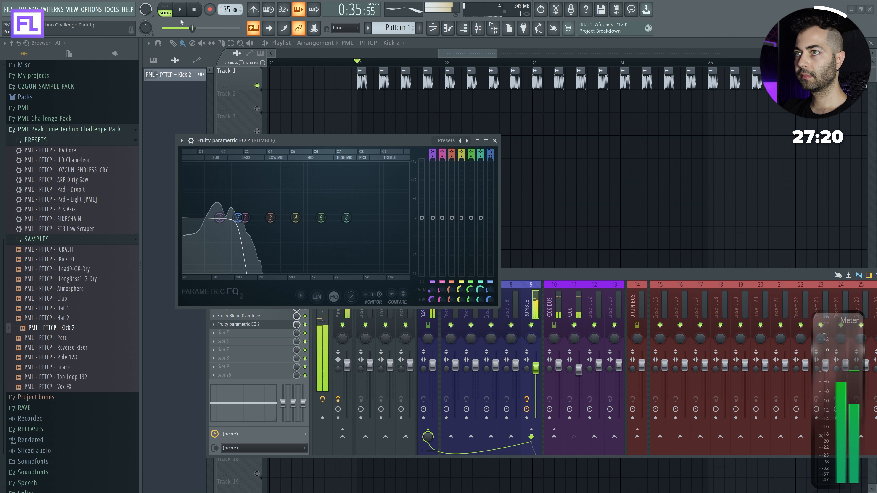
click(494, 141)
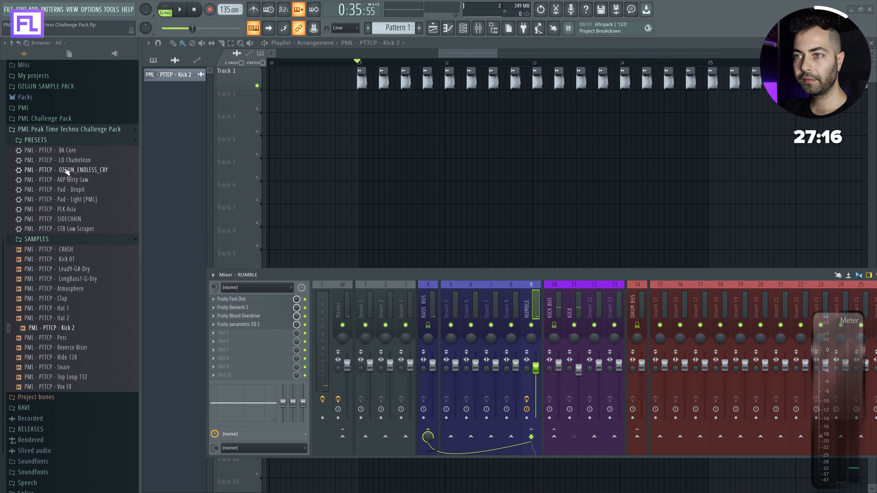
- Load the PML - PTTCP - SIDECHAIN preset into the RUMBLE track's fifth effect slot
drag(58, 225, 254, 347)
drag(417, 90, 361, 69)
key(space)
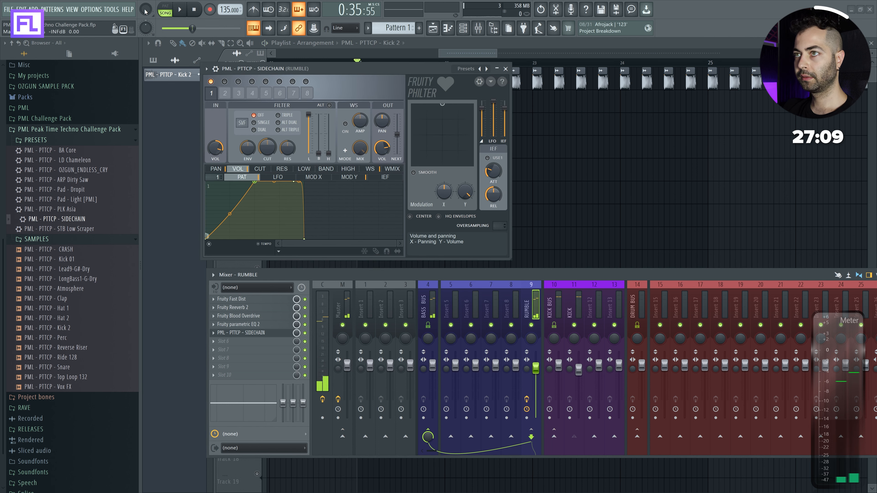
- Reshape the SIDECHAIN volume envelope during playback, making its initial rise slower and steeper and slightly rounding its final drop
key(space)
drag(229, 214, 229, 234)
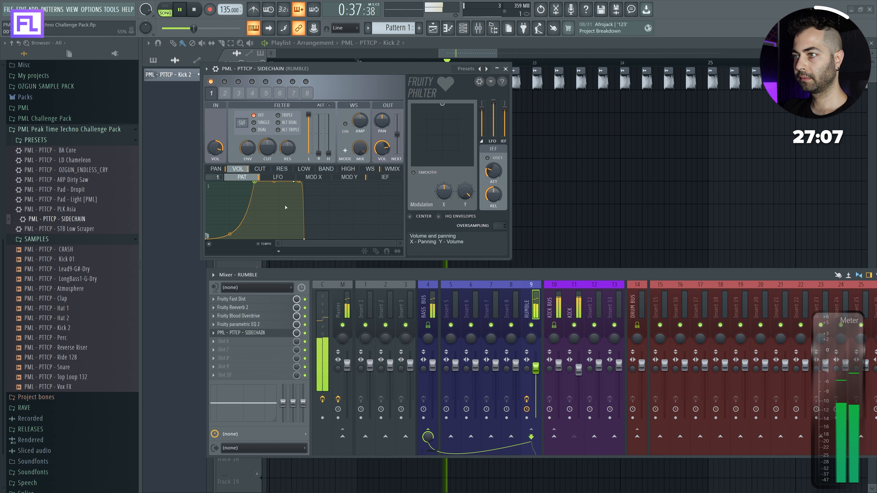
drag(510, 259, 664, 405)
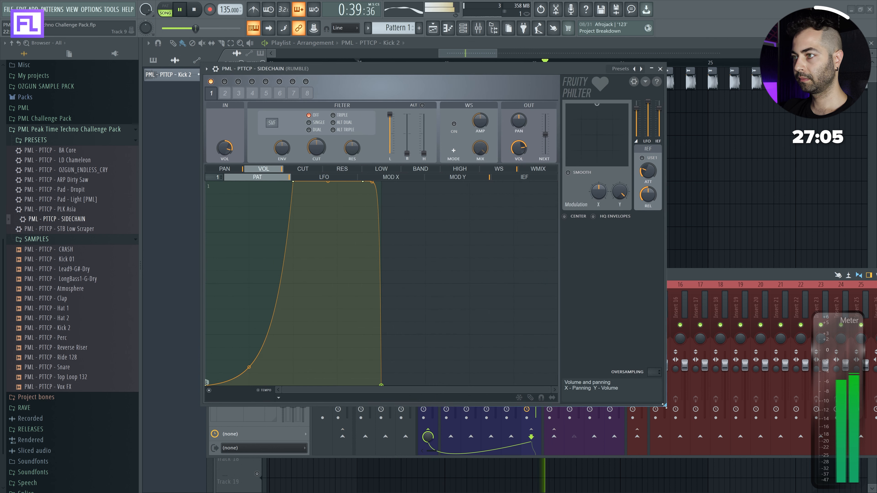
mouse_move(374, 190)
mouse_down()
mouse_move(364, 182)
mouse_move(372, 193)
mouse_up()
drag(249, 367, 249, 381)
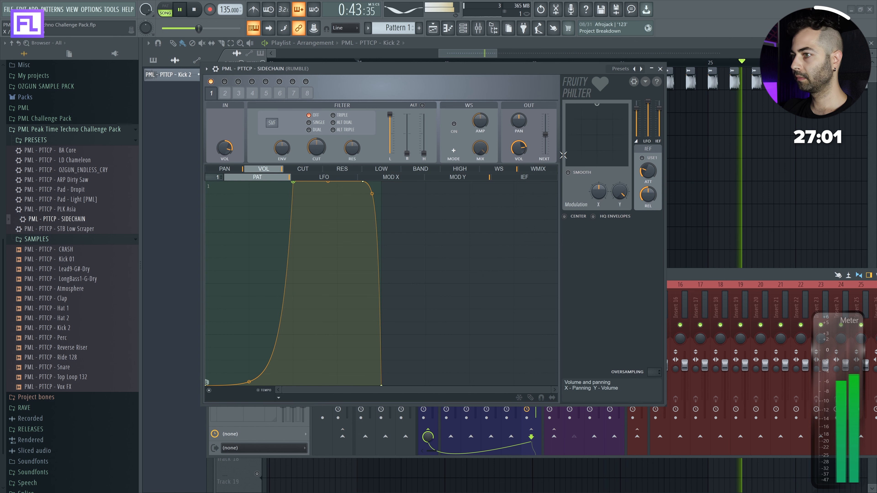
key(space)
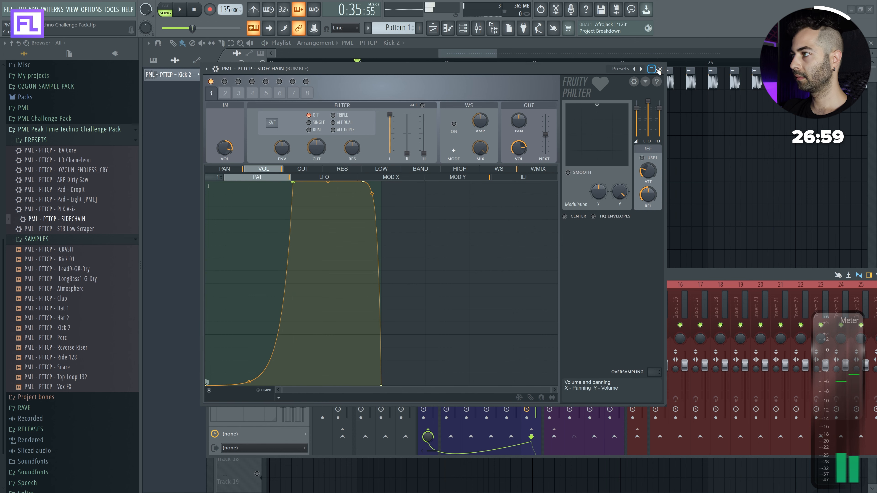
click(658, 70)
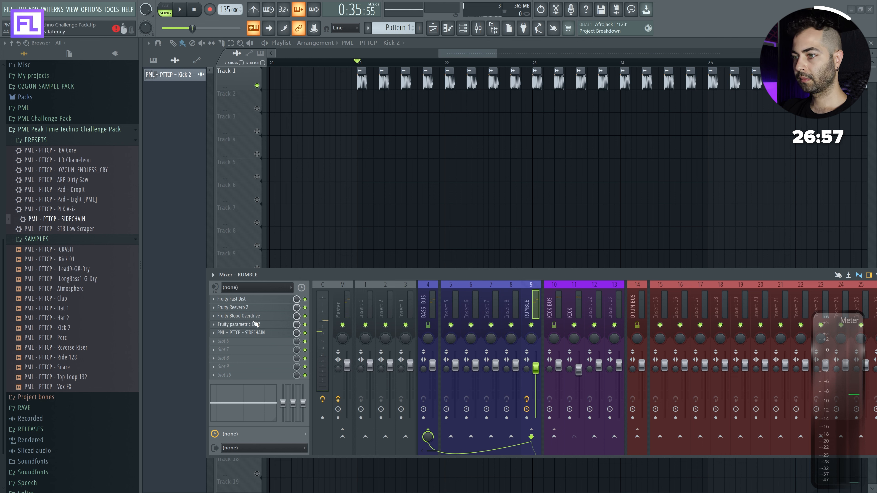
- Fine-tune the decay of Fruity Reeverb 2 on the RUMBLE track and audition it together with the kick
click(253, 307)
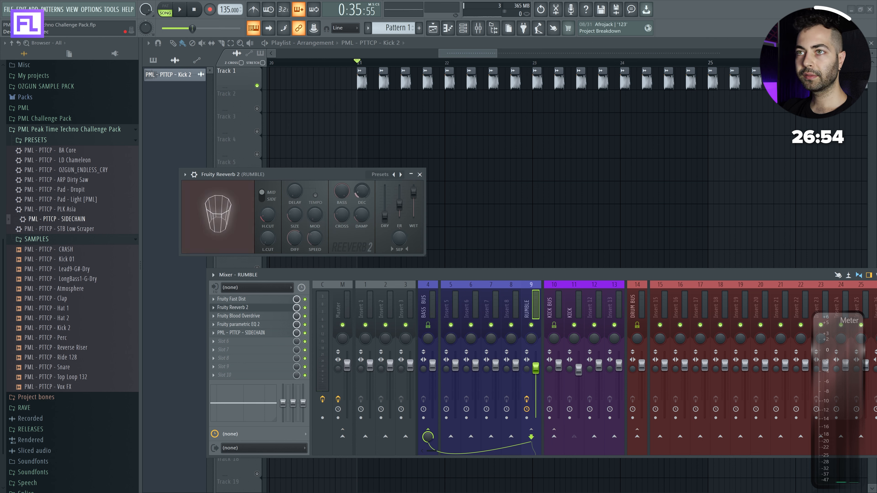
key(space)
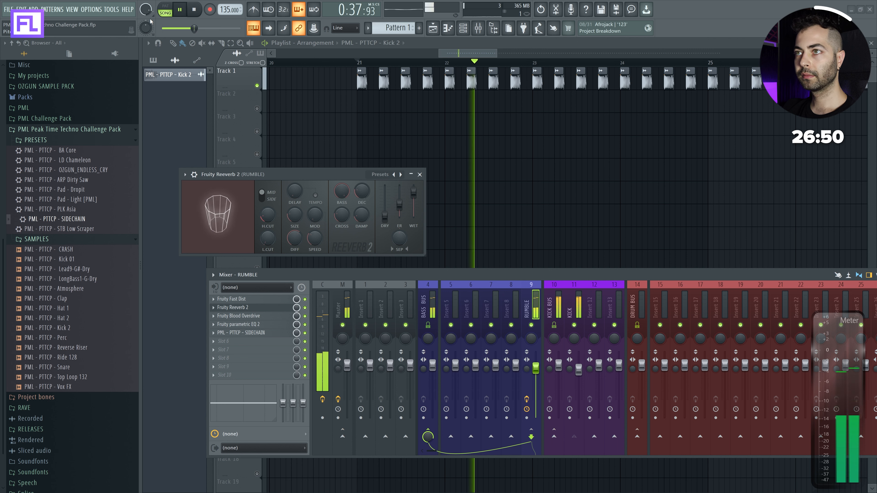
click(552, 307)
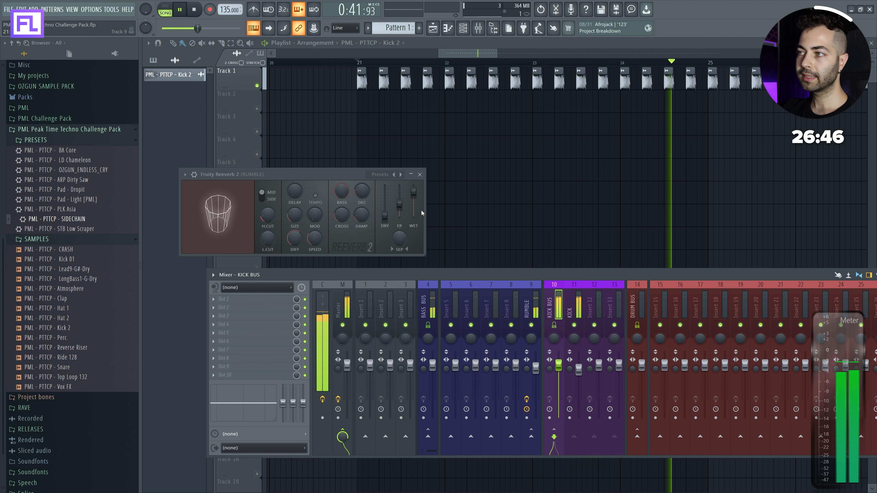
click(420, 174)
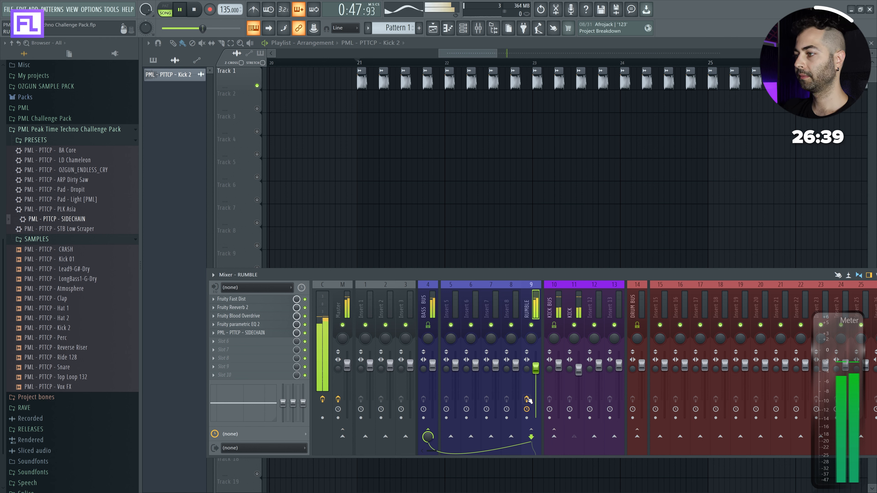
- Slightly boost the low shelf of band 1 in the RUMBLE track's Parametric EQ 2 and lower the RUMBLE volume a little
click(238, 324)
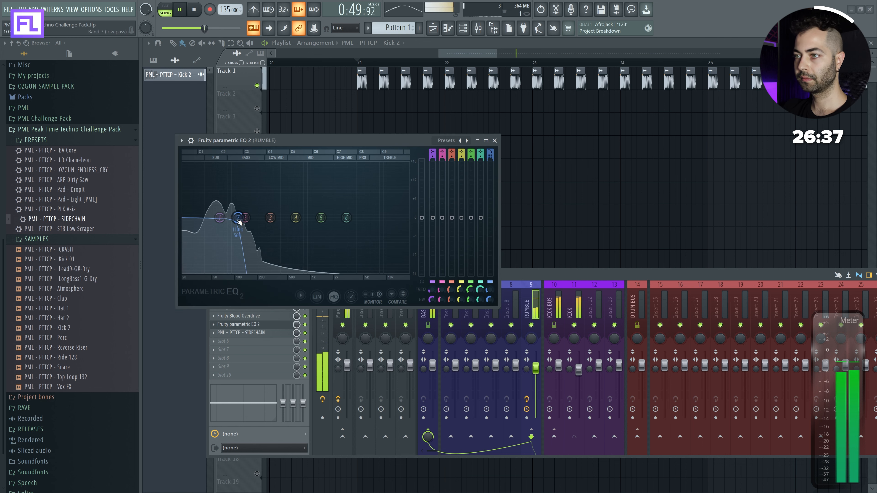
drag(243, 218, 247, 218)
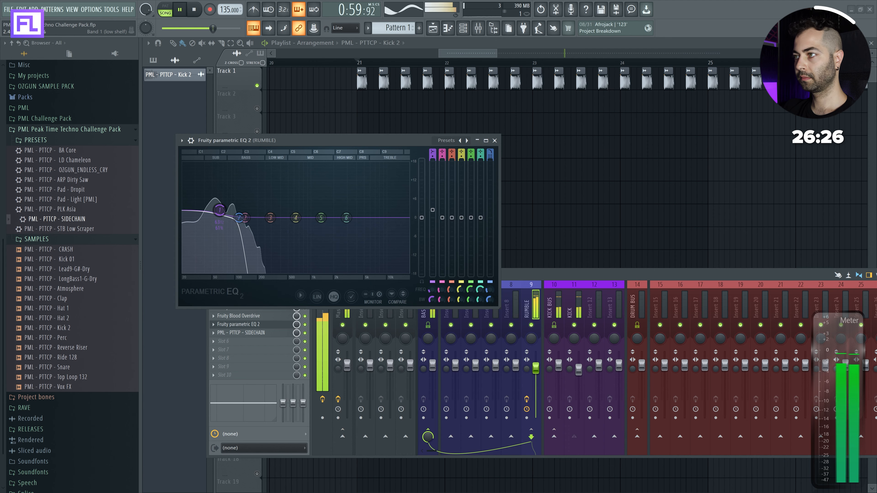
click(495, 141)
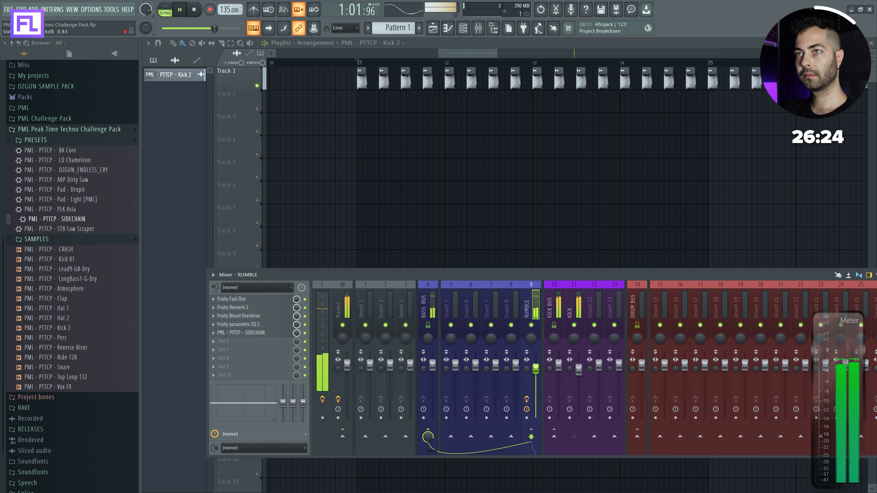
key(space)
click(193, 9)
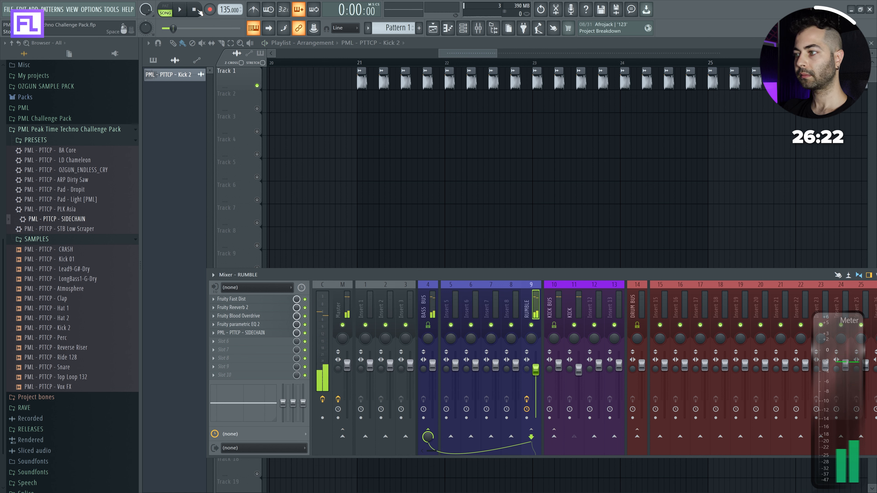
- Play the kick and rumble from bar 21 to check their balance, and save the project
click(568, 373)
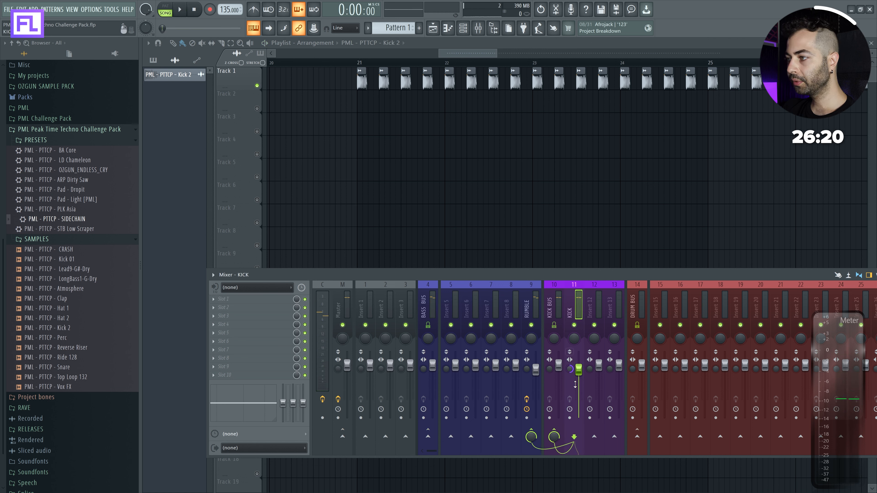
click(372, 60)
key(space)
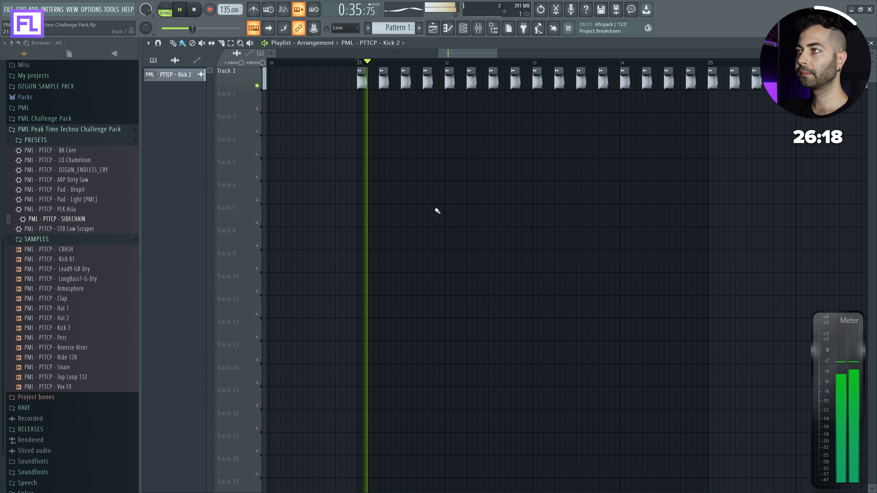
key(space)
key(ctrl+s)
click(480, 27)
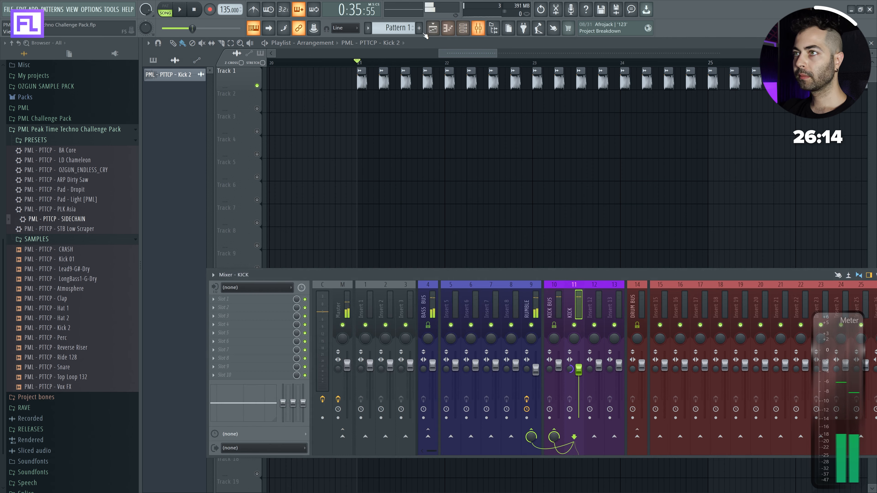
key(F9)
scroll(372, 61, right, 2)
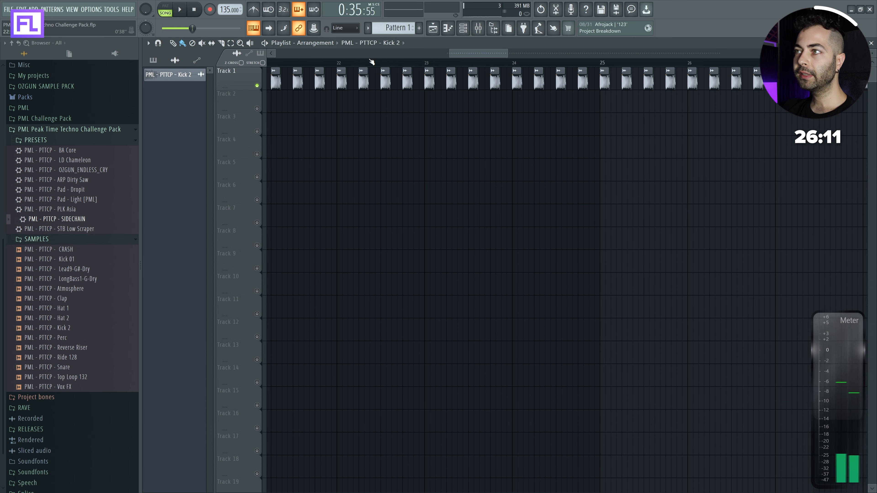
- Rename Pattern 1 as 303 and place a clip of it on Track 2 at bar 21
click(406, 28)
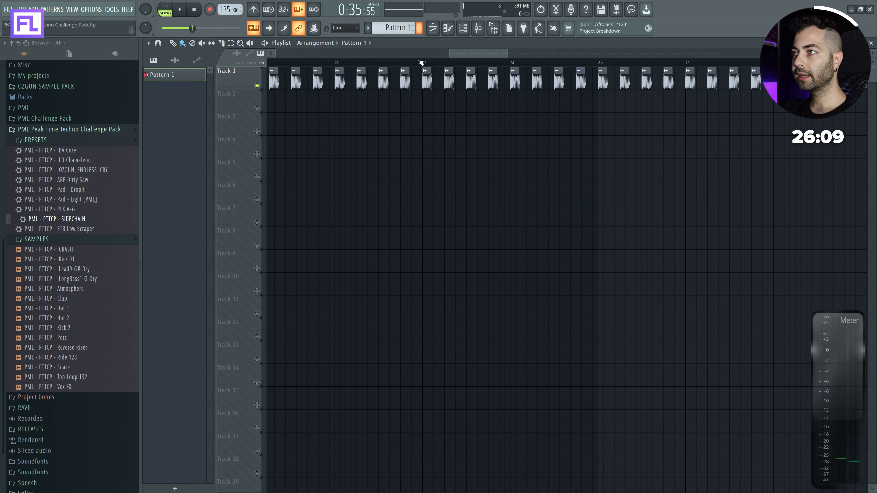
key(F2)
key(Return)
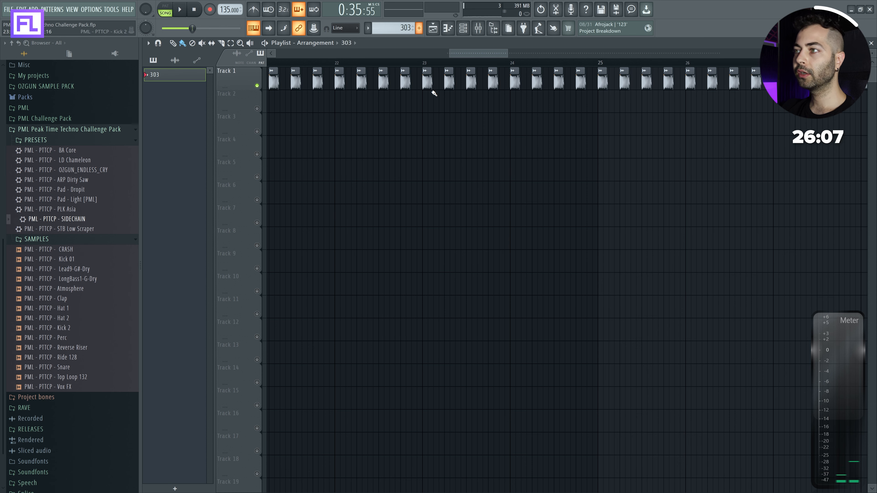
scroll(397, 90, left, 4)
click(407, 95)
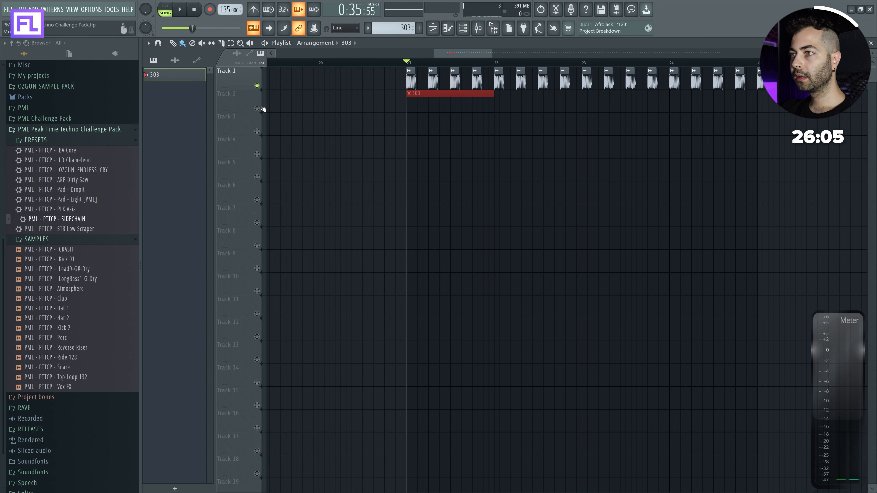
- Insert a Serum channel for pattern 303, enlarge its interface, and close the plugin window
key(F6)
right_click(395, 173)
mouse_move(430, 235)
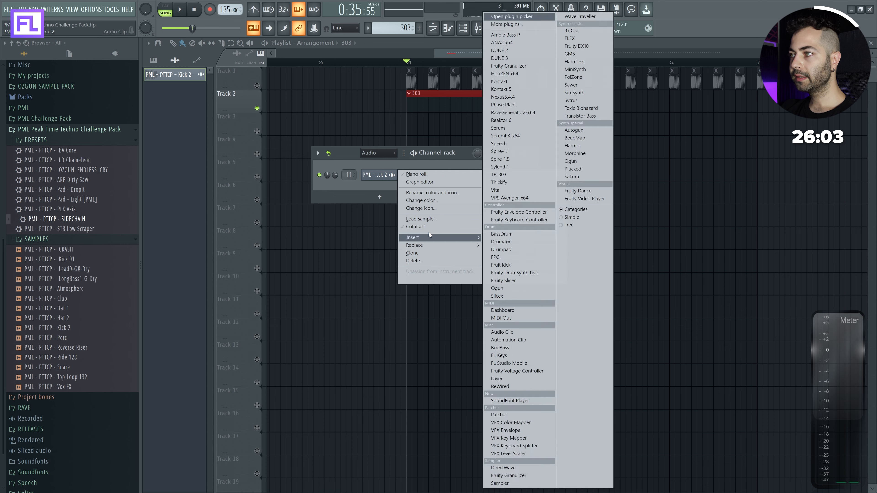
click(497, 127)
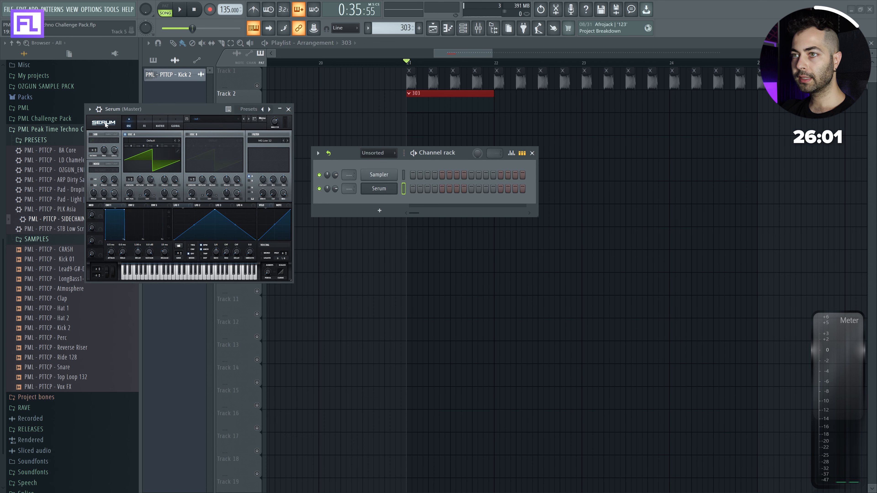
click(105, 125)
click(118, 204)
drag(197, 108, 337, 107)
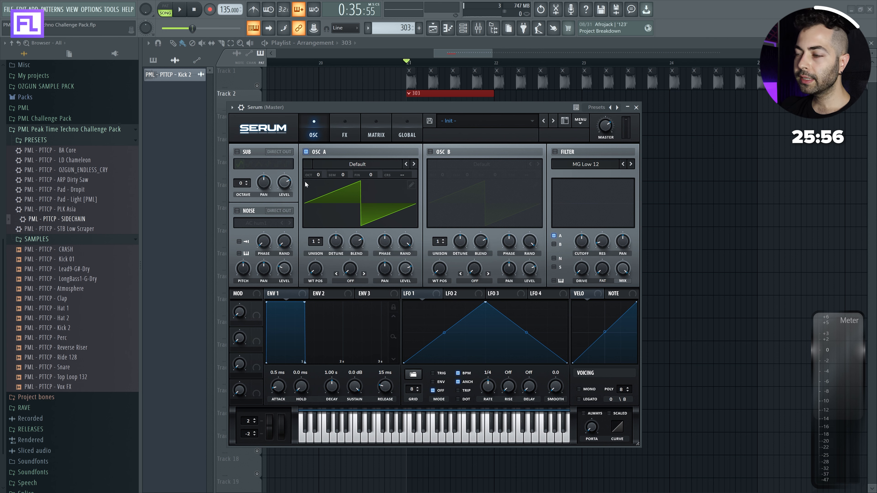
drag(518, 106, 481, 163)
click(448, 105)
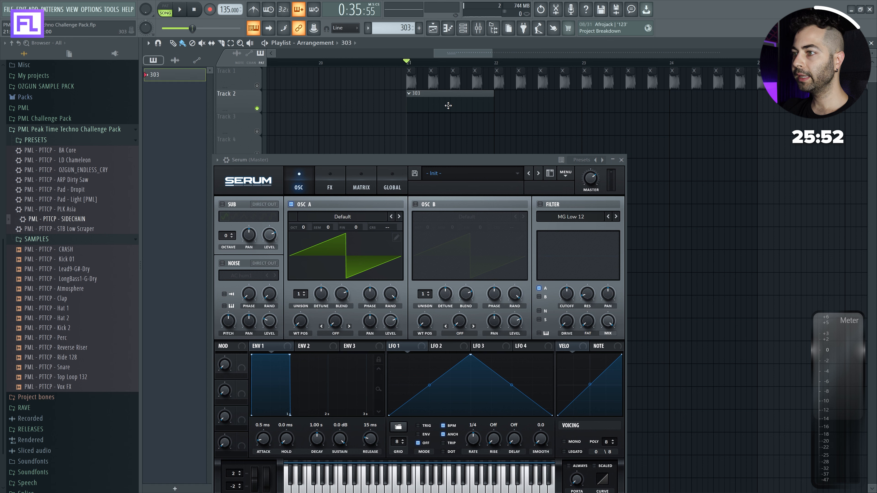
click(622, 160)
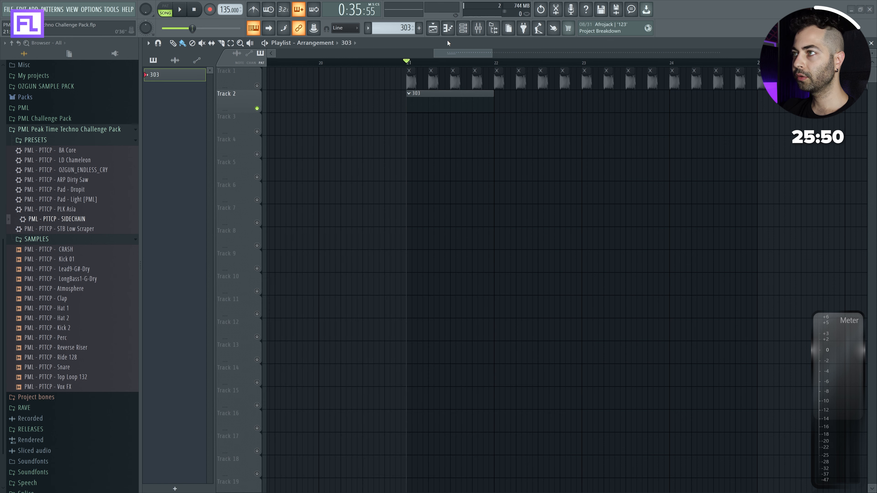
- Open the piano roll of the Serum channel in pattern 303
click(479, 30)
right_click(397, 185)
click(417, 188)
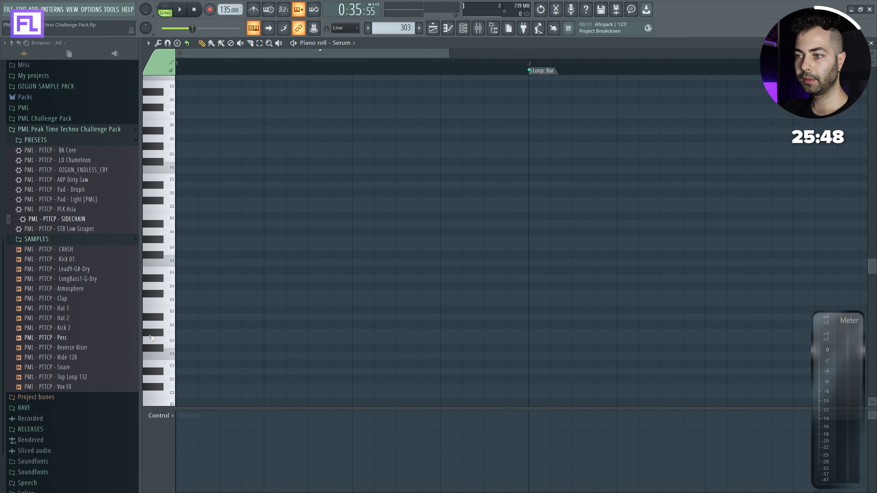
scroll(152, 338, down, 3)
click(182, 317)
drag(201, 302, 202, 317)
right_click(202, 317)
right_click(183, 317)
- Draw four short A2 notes on the first four sixteenth steps of the bar
drag(188, 356, 192, 349)
click(200, 349)
click(267, 378)
key(ctrl+z)
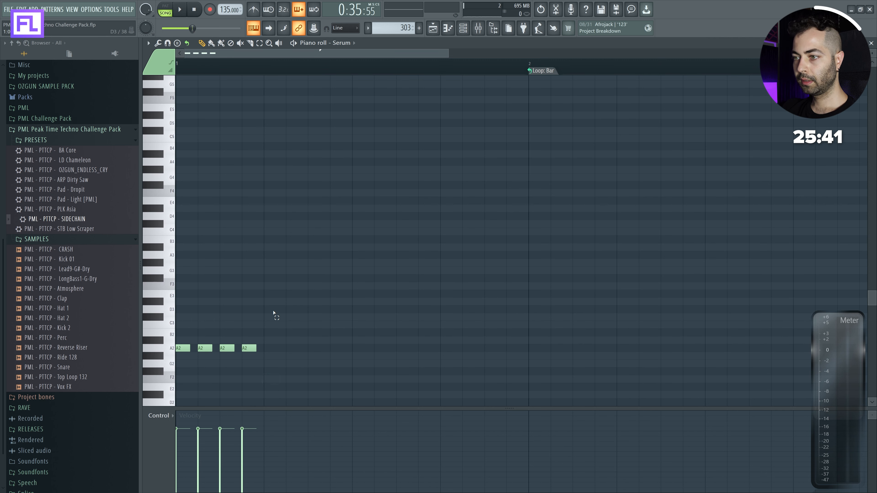
- Duplicate the notes until sixteen fill the bar, and transpose them all up one octave to A3
key(ctrl+b)
key(ctrl+a)
key(ctrl+b)
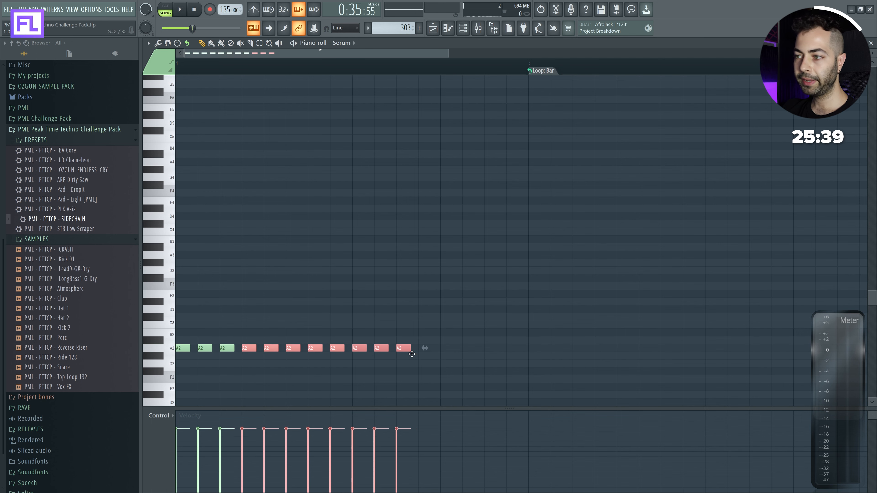
key(ctrl+a)
key(ctrl+Up)
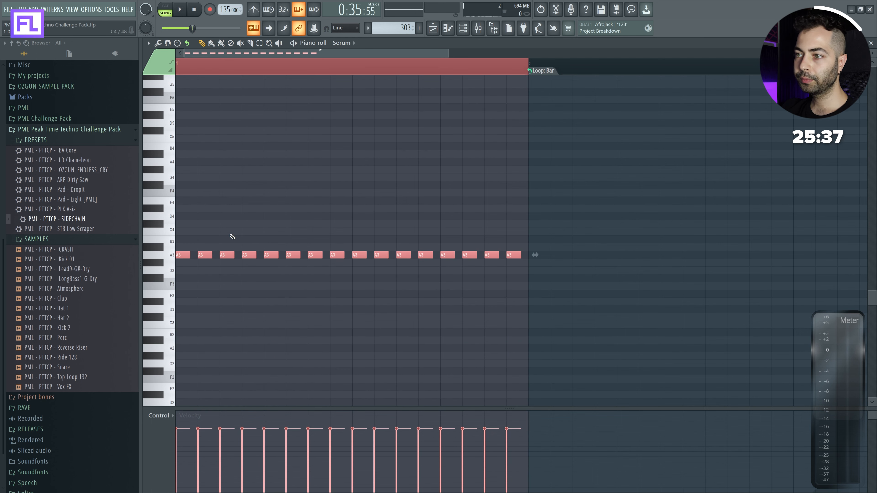
- Play the pattern and try raising its fourth note one octave to A4
scroll(232, 237, up, 1)
click(232, 278)
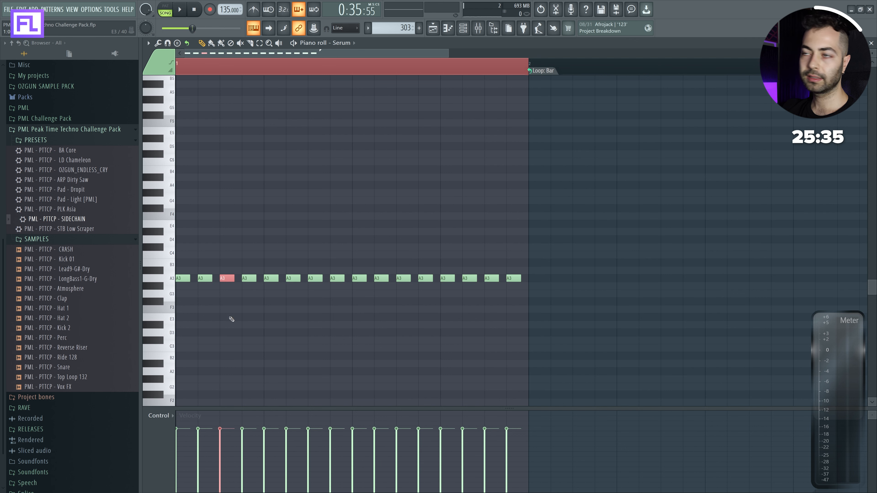
click(199, 69)
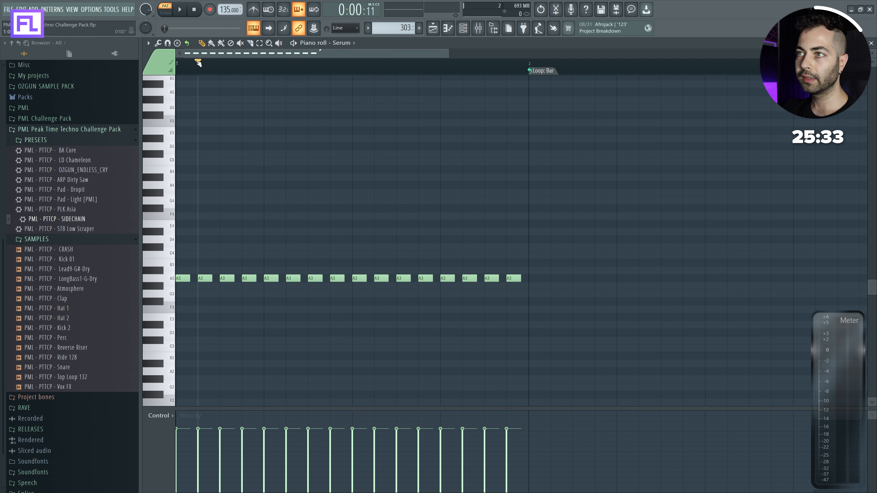
key(space)
click(249, 278)
key(ctrl+Up)
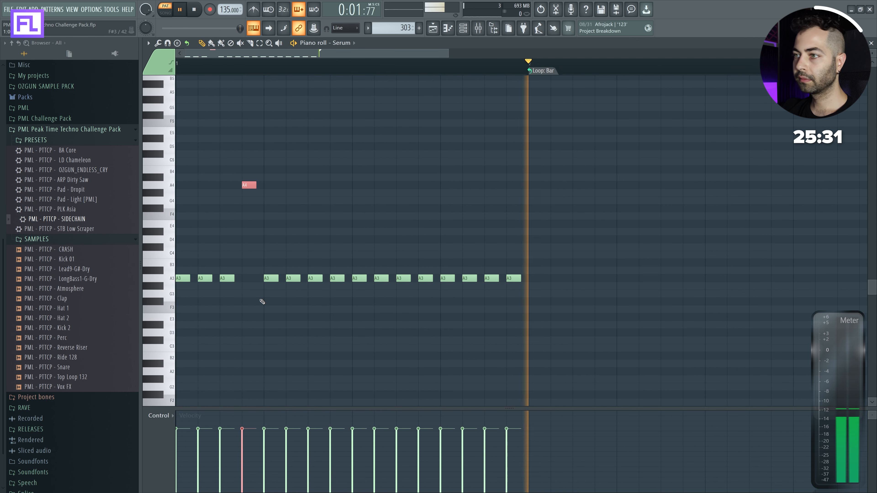
key(space)
key(ctrl+Down)
key(space)
- Raise the third note to A#4 while auditioning the looped pattern
drag(225, 251, 233, 329)
key(ctrl+Up)
key(space)
key(space)
key(space)
drag(225, 185, 226, 177)
key(space)
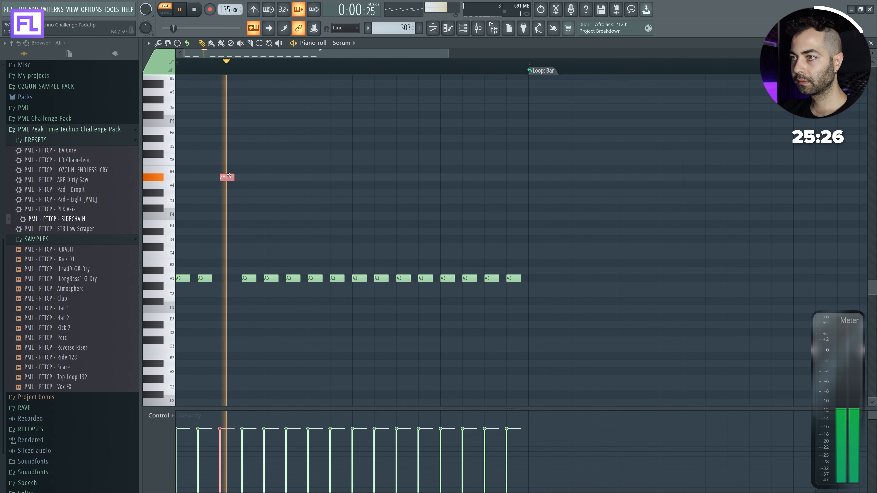
- Move the sixth and eleventh notes to A4 and the tenth and thirteenth notes to A#4 during playback
drag(292, 278, 293, 182)
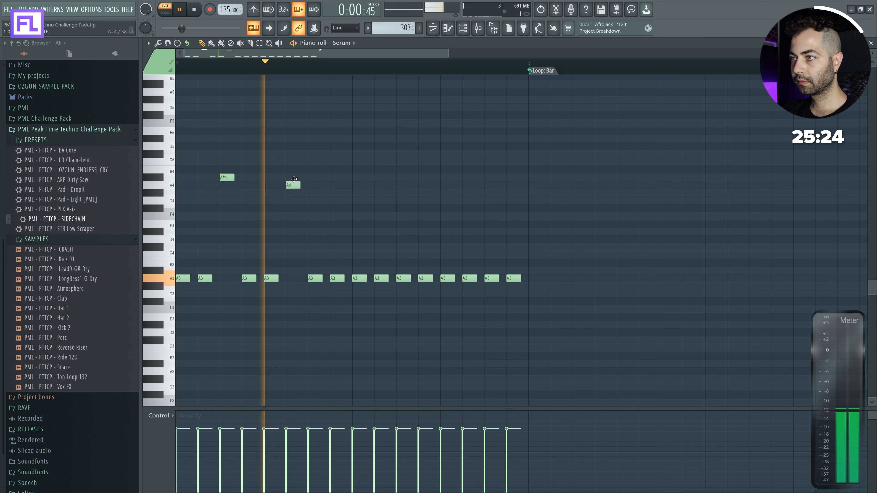
drag(381, 278, 404, 181)
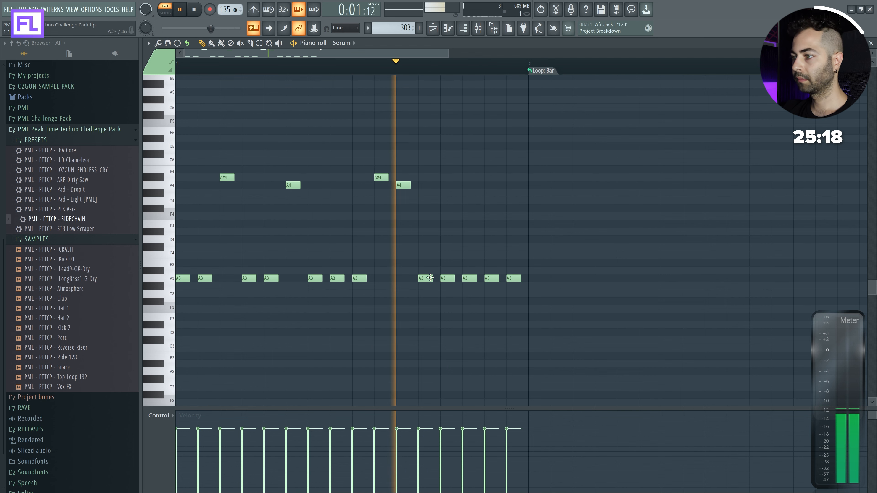
drag(448, 278, 450, 177)
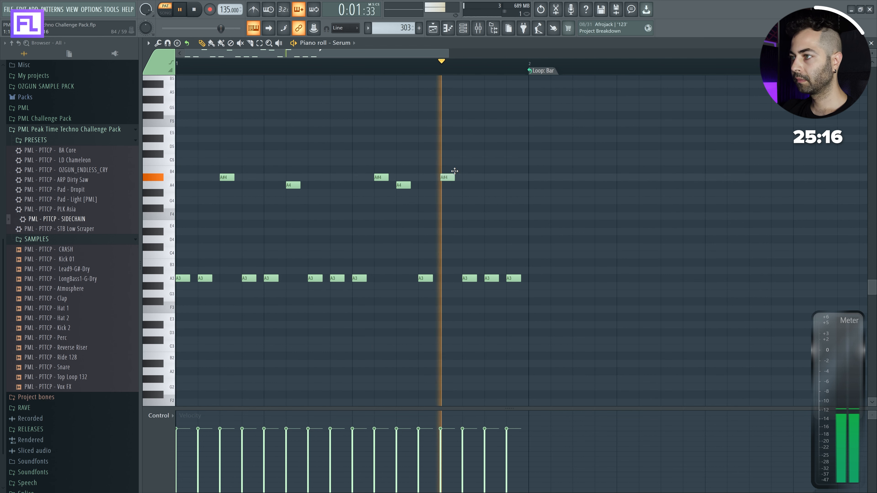
- Move the fourteenth note to A4 and the fifteenth to A#3, stop playback, and close the piano roll
mouse_move(470, 278)
mouse_down()
mouse_move(472, 183)
mouse_move(472, 268)
mouse_up()
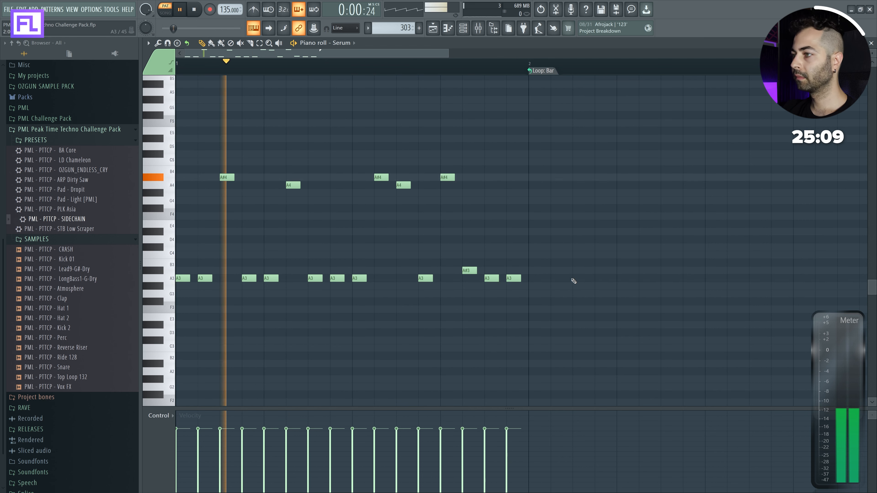
drag(491, 278, 491, 270)
drag(469, 270, 469, 183)
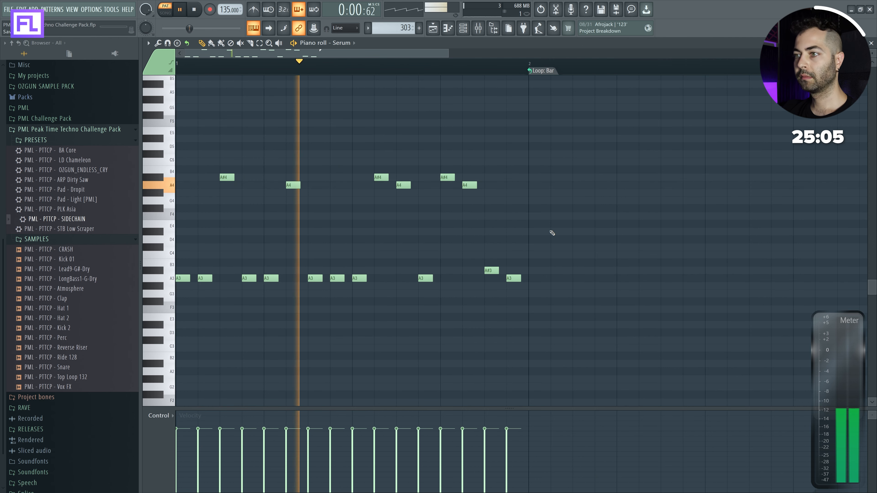
key(space)
key(Escape)
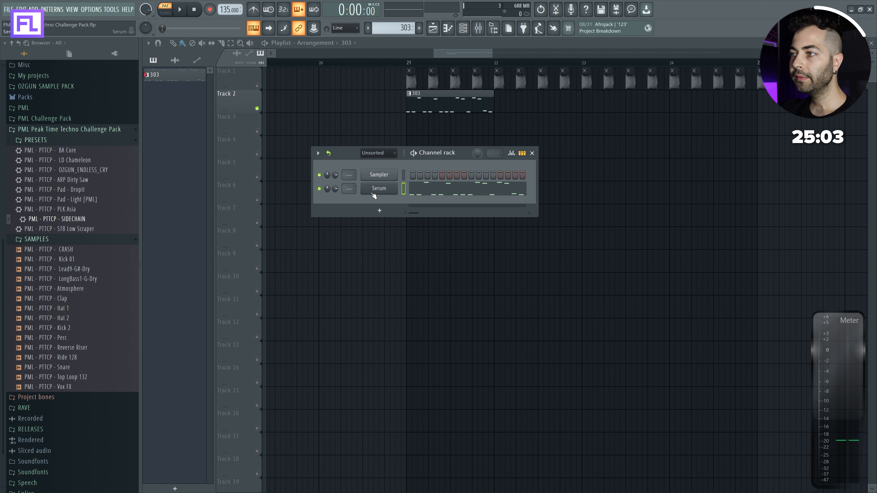
- Shape Serum's Env 1 into a pluck with a 467 ms decay and -17.8 dB sustain during playback
click(373, 193)
drag(383, 157, 394, 127)
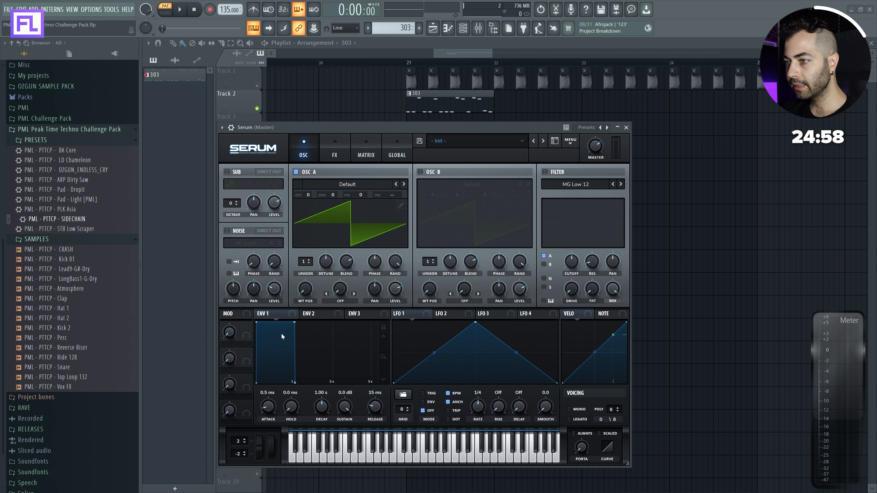
drag(321, 407, 323, 411)
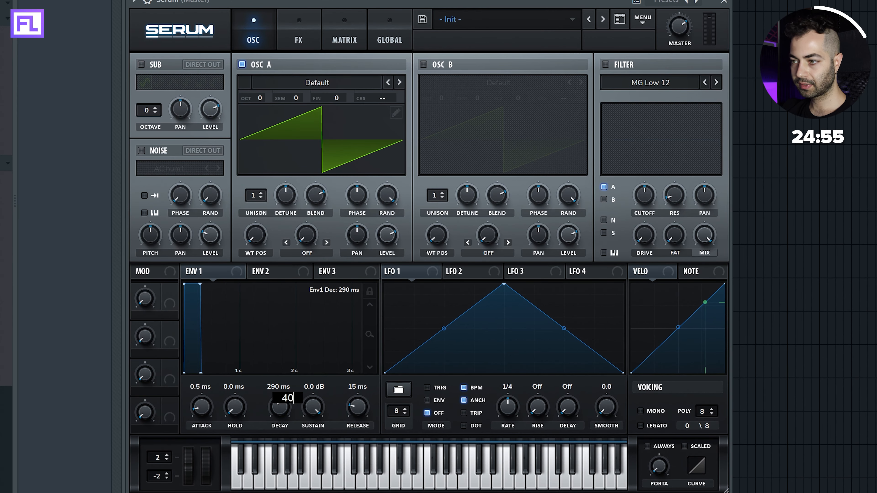
text(0)
key(Return)
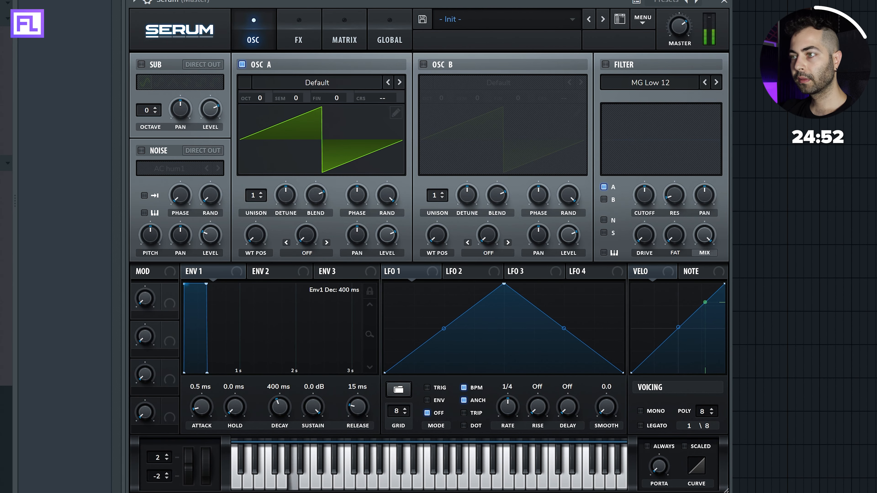
drag(283, 411, 321, 480)
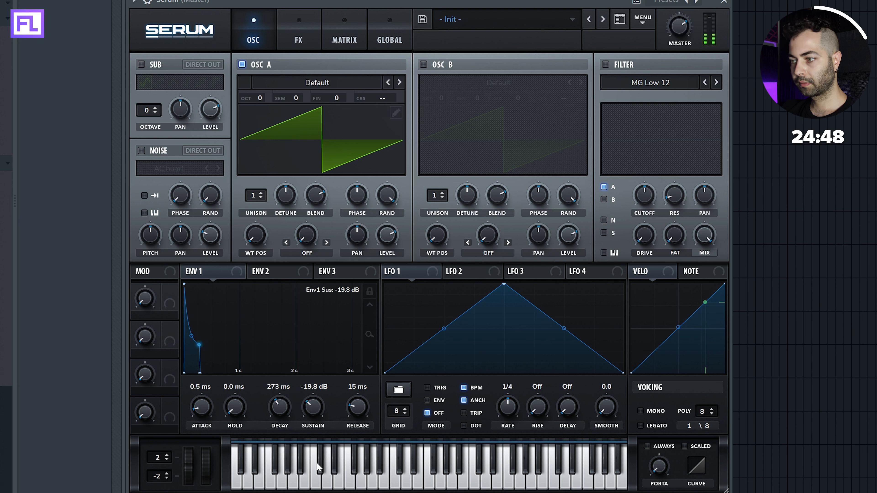
mouse_move(280, 409)
mouse_down()
mouse_move(280, 422)
mouse_move(280, 410)
mouse_up()
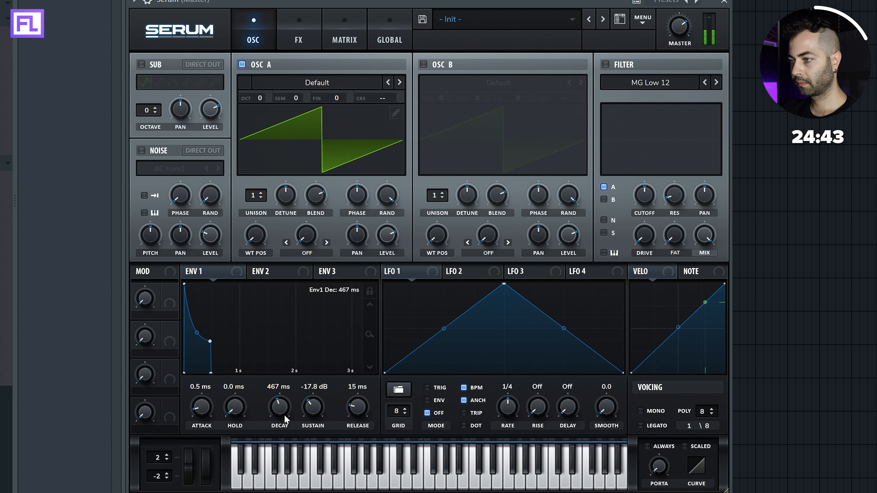
drag(292, 1, 284, 0)
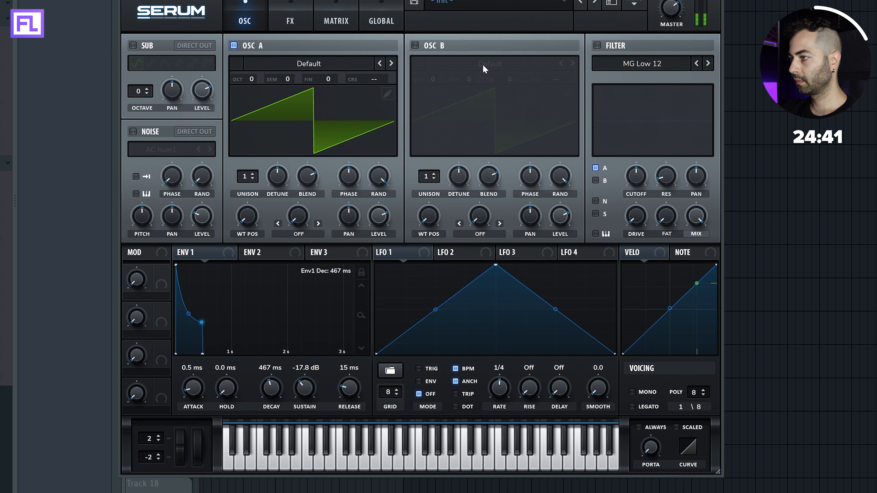
- Enable Serum's filter on oscillator A as Band 24, lower its cutoff, and raise its resonance slightly
click(597, 45)
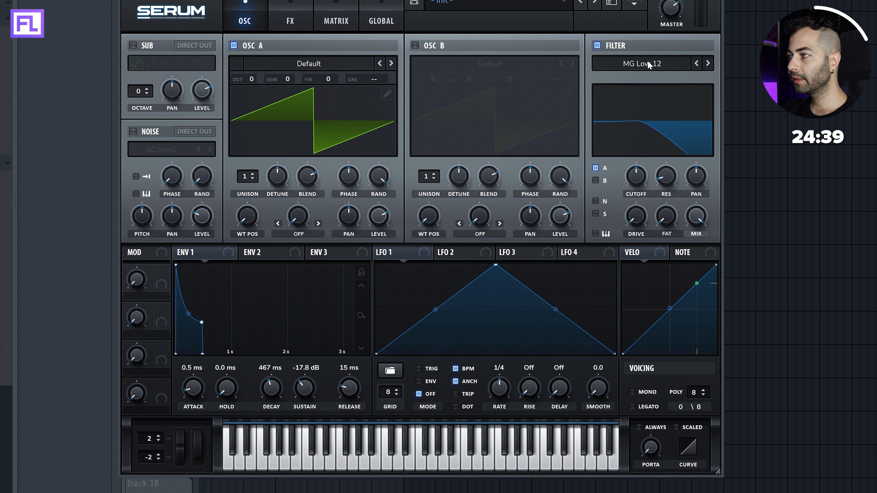
click(648, 66)
mouse_move(622, 76)
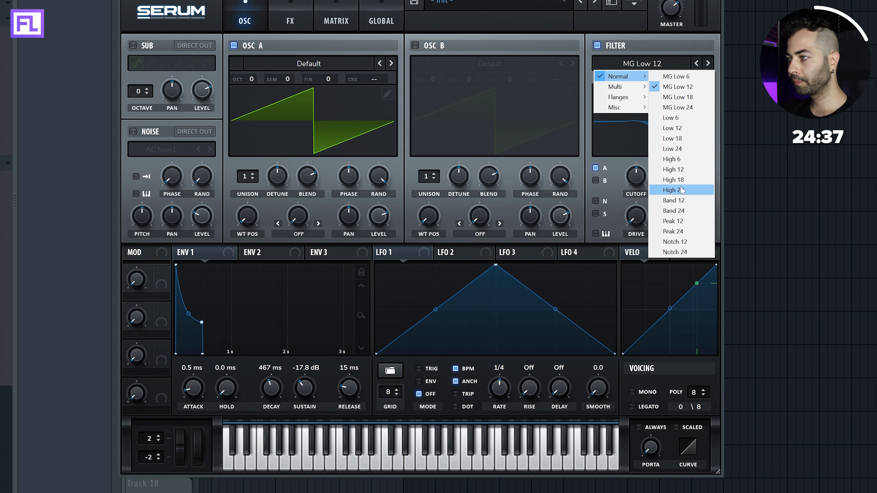
click(684, 213)
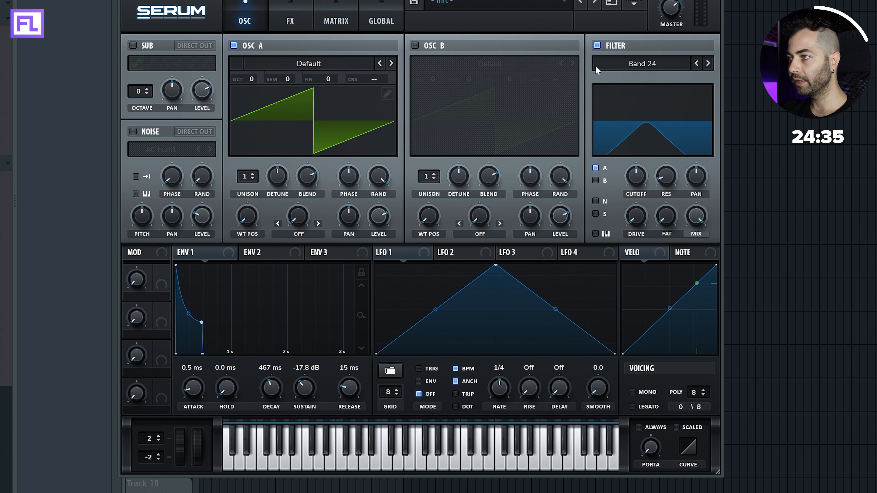
drag(665, 182, 643, 171)
drag(664, 173, 664, 170)
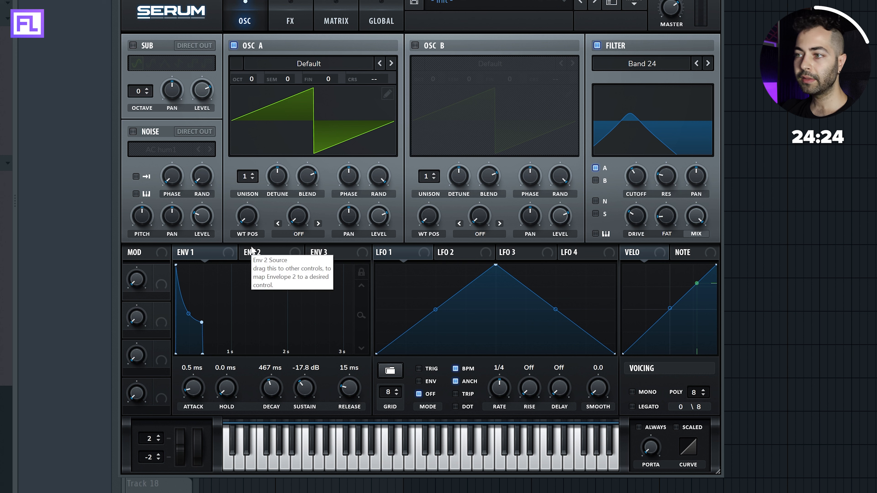
- Assign Env 1 to Serum's filter cutoff and fine-tune the cutoff while the pattern plays
drag(226, 253, 311, 290)
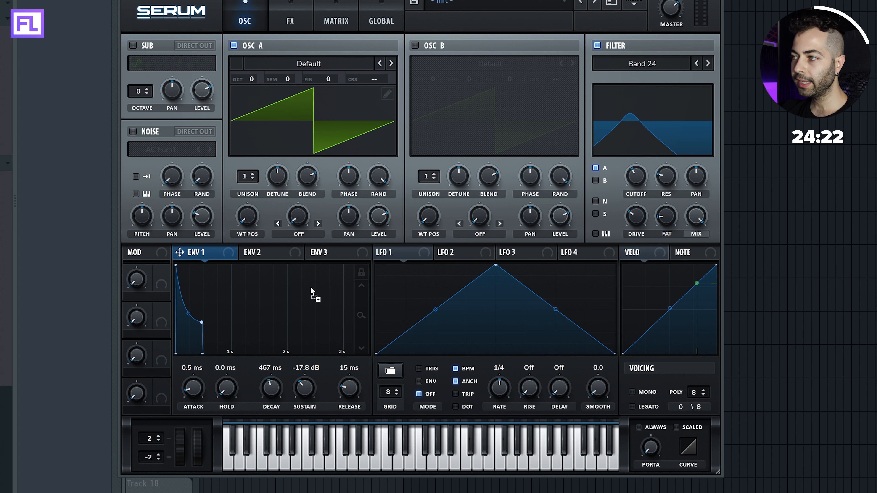
drag(637, 176, 662, 162)
click(640, 183)
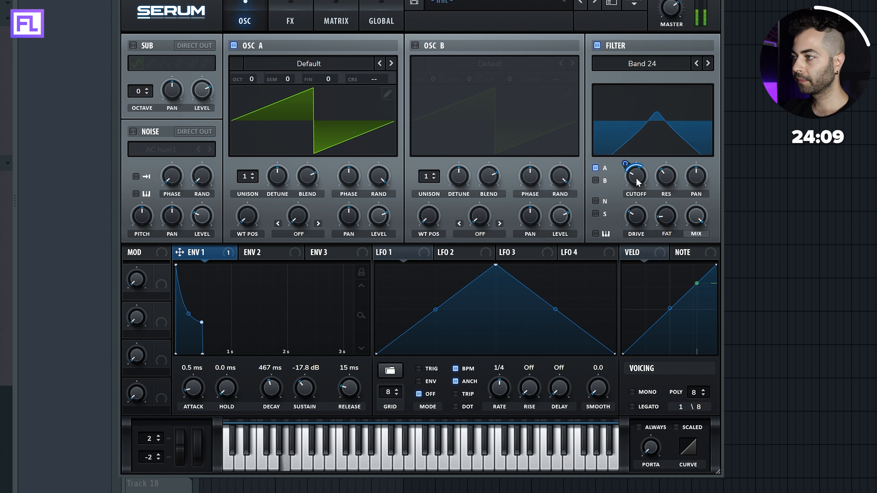
mouse_move(637, 177)
mouse_down()
mouse_move(667, 168)
mouse_move(641, 173)
mouse_move(626, 165)
mouse_move(636, 180)
mouse_up()
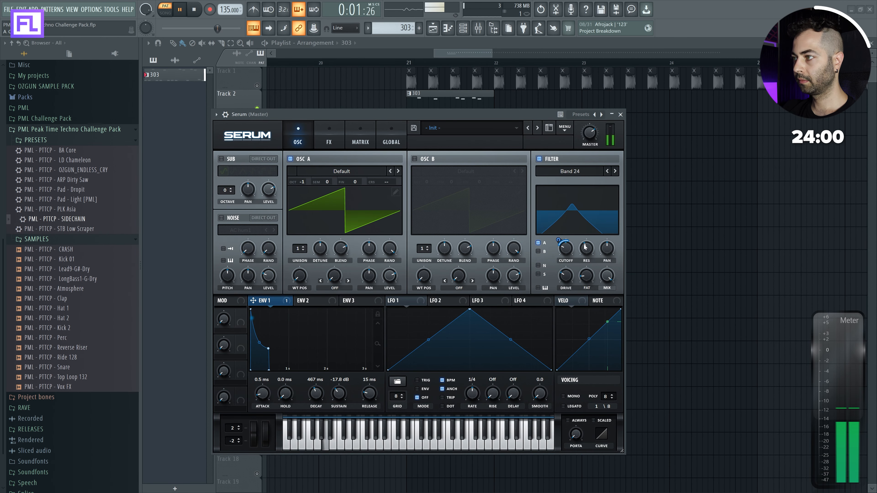
- Fine-tune Serum's filter cutoff during playback, keep oscillator A's octave at -1, stop playback, and close Serum
drag(565, 248, 566, 252)
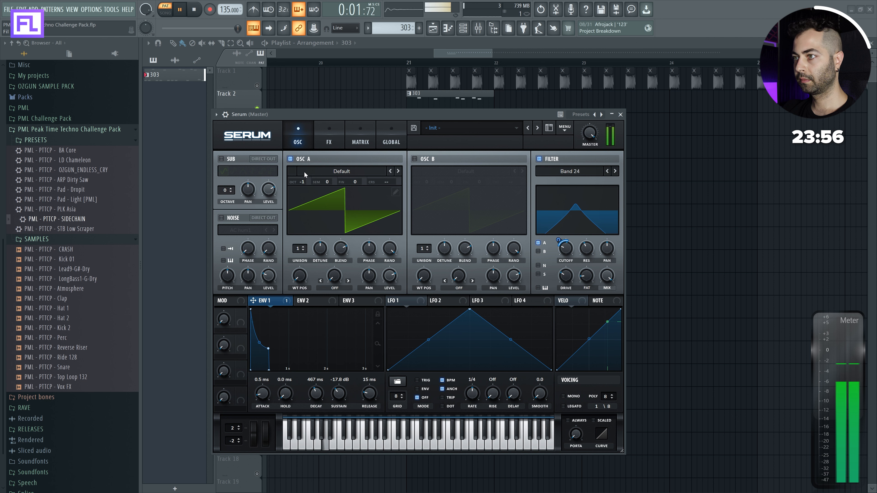
mouse_move(303, 183)
mouse_down()
mouse_move(304, 173)
mouse_move(304, 191)
mouse_up()
key(space)
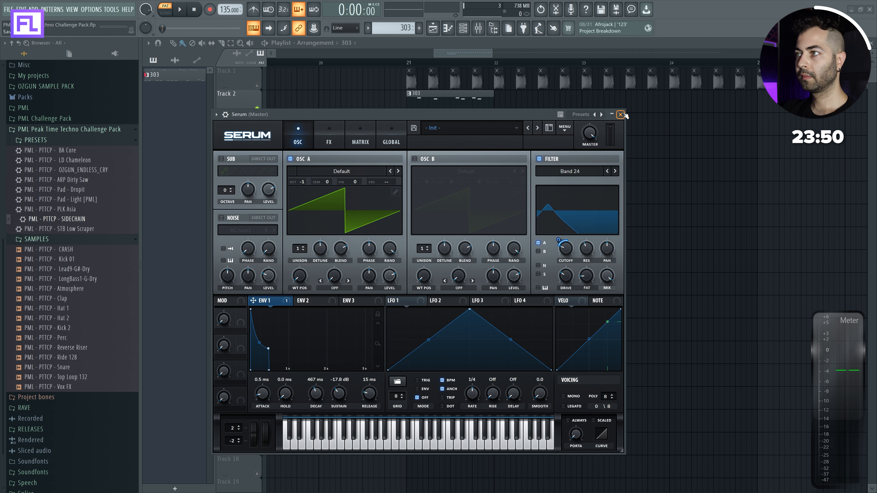
click(620, 115)
- Route the Serum channel to mixer track 5
right_click(387, 188)
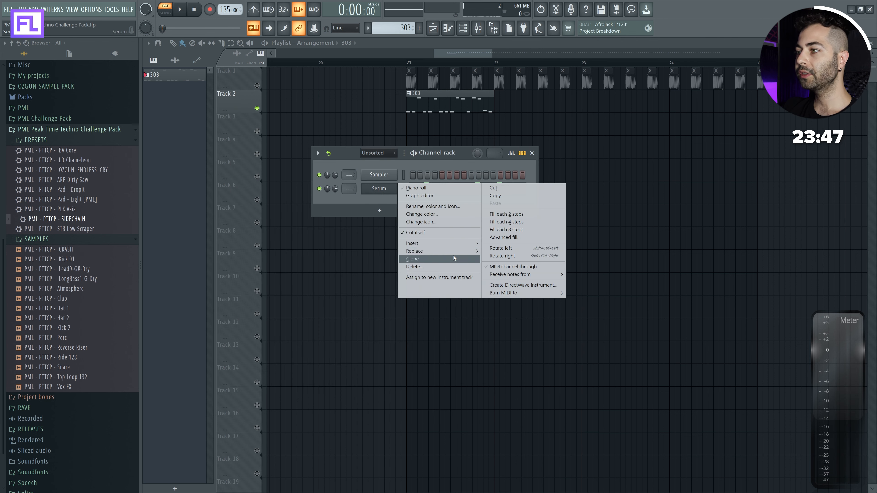
click(377, 188)
double_click(349, 188)
drag(349, 188, 349, 173)
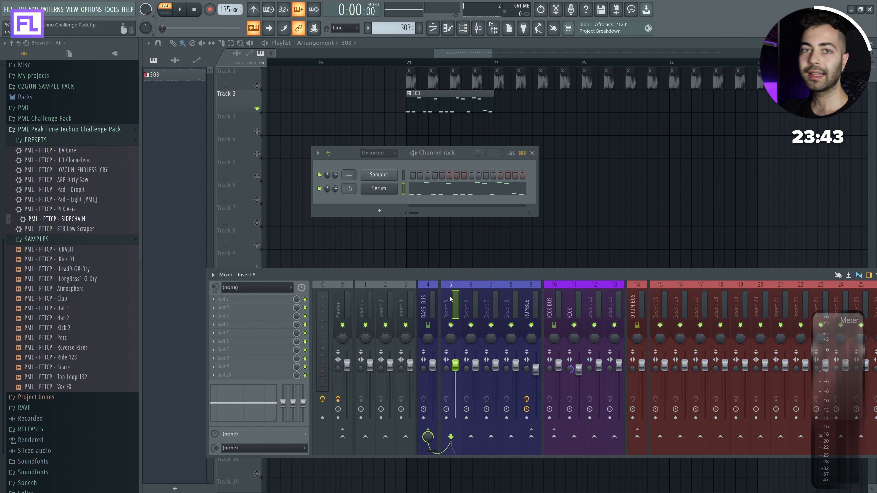
- Load Fruity Parametric EQ 2 on Insert 5 and change band 1 to a high-pass filter
click(294, 300)
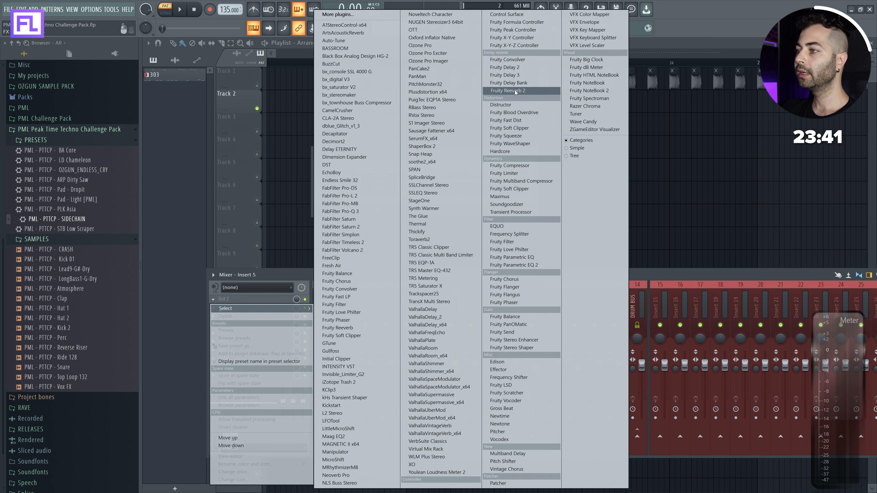
click(514, 264)
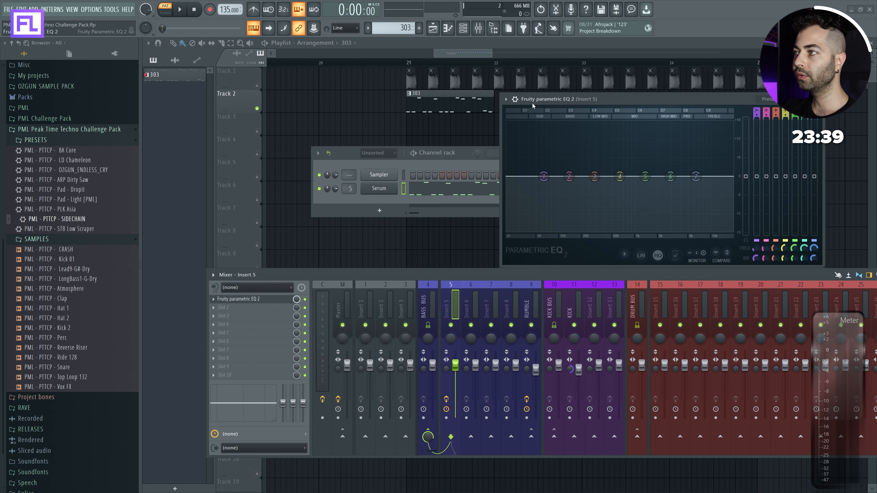
drag(533, 105, 243, 105)
right_click(209, 189)
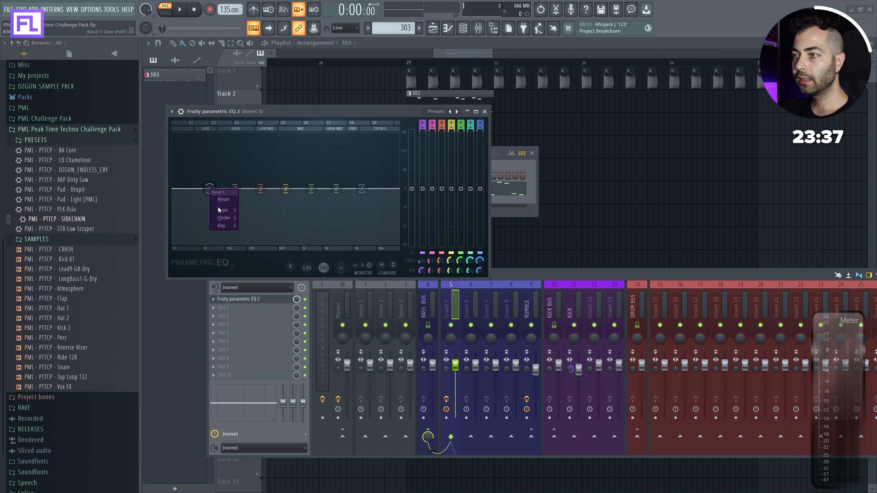
right_click(210, 189)
mouse_move(230, 211)
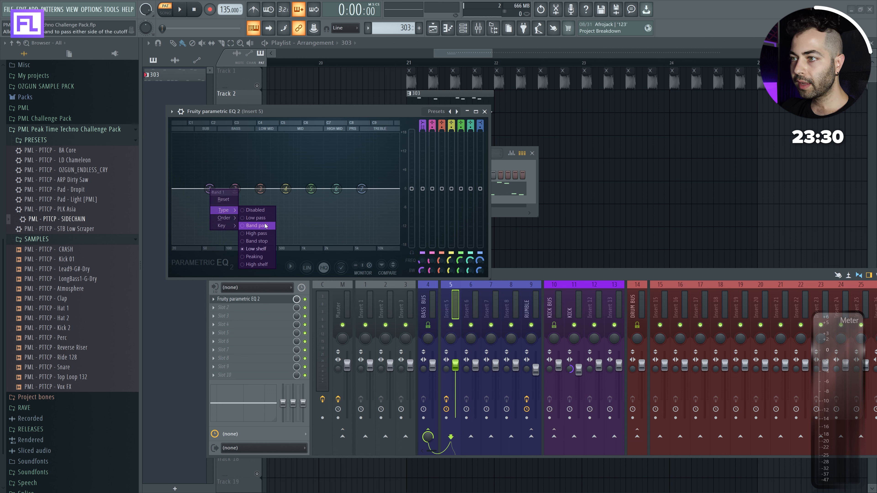
click(267, 236)
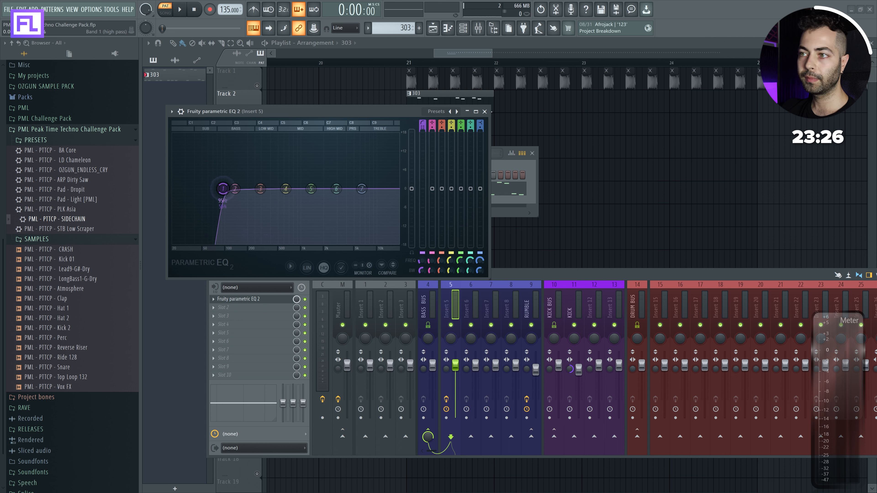
- Raise the high-pass cutoff slightly, boost band 3 to locate the low-mid peak during playback, and turn that boost into a small cut
key(space)
drag(223, 189, 262, 154)
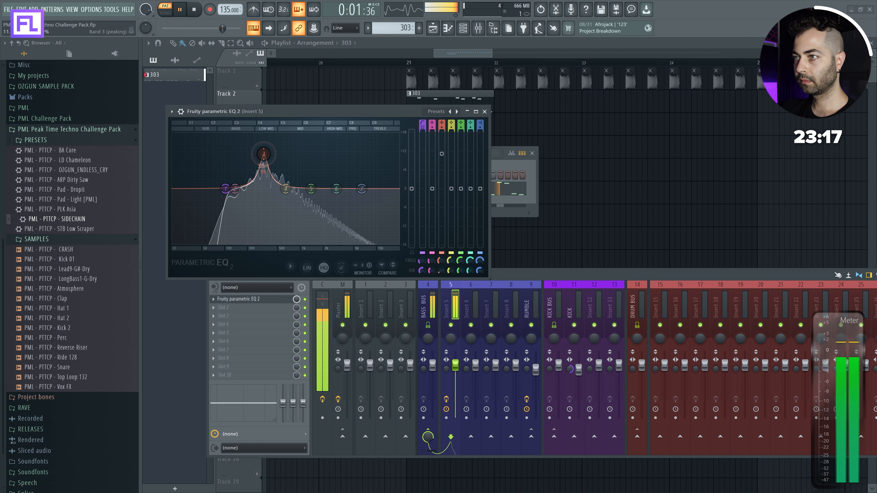
key(space)
drag(442, 154, 442, 200)
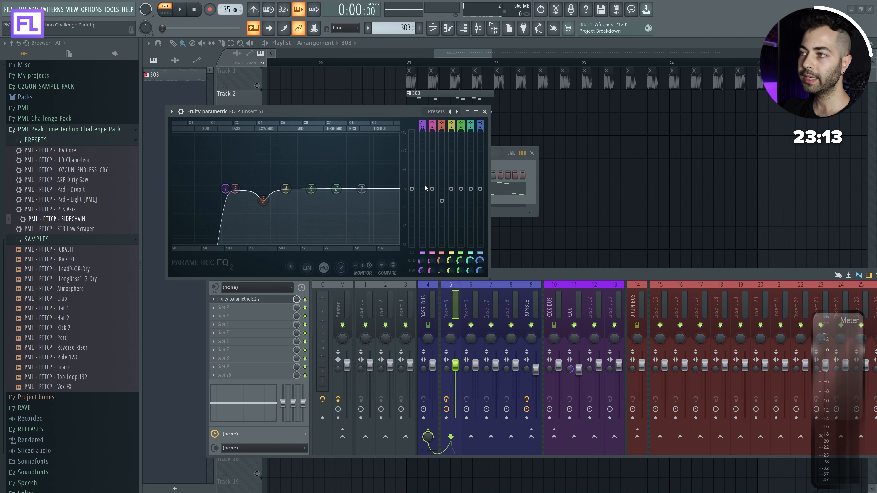
- Fine-tune the EQ band levels during playback, stop playback, and close the equalizer
key(space)
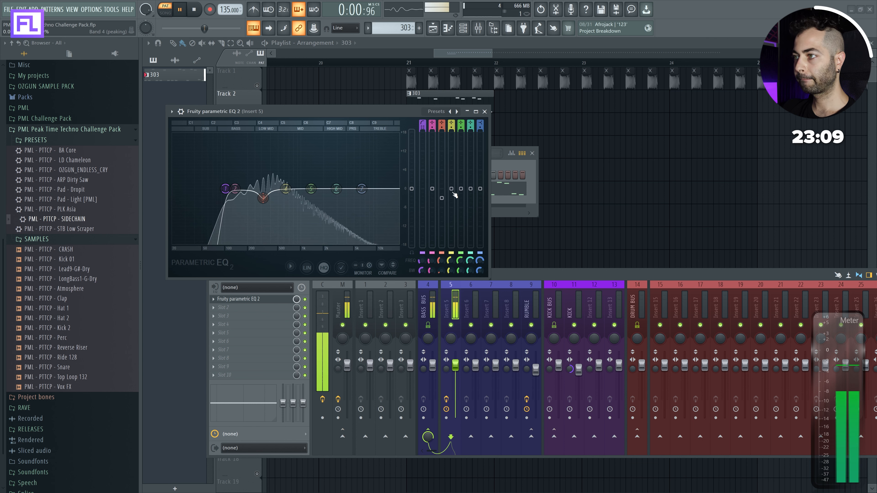
drag(432, 189, 432, 179)
key(space)
click(484, 111)
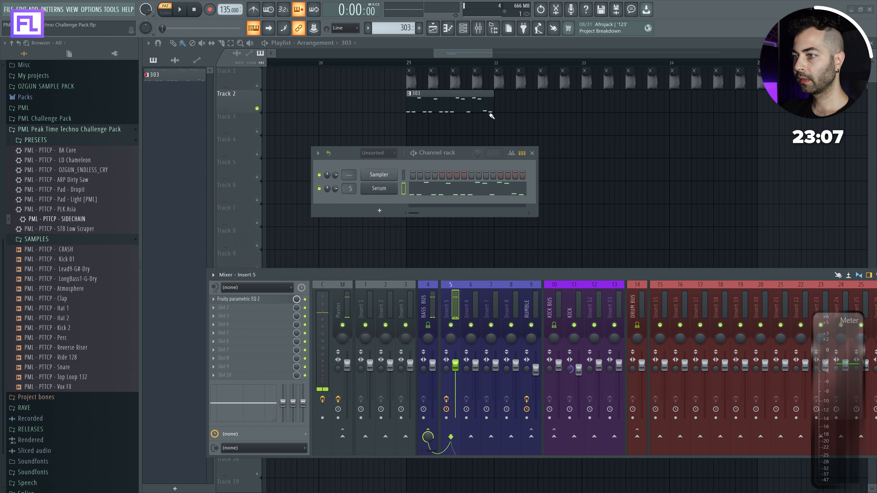
- Set Serum oscillator A to 3 unison voices with 0.11 detune, auditioning the pattern, and close Serum
click(368, 190)
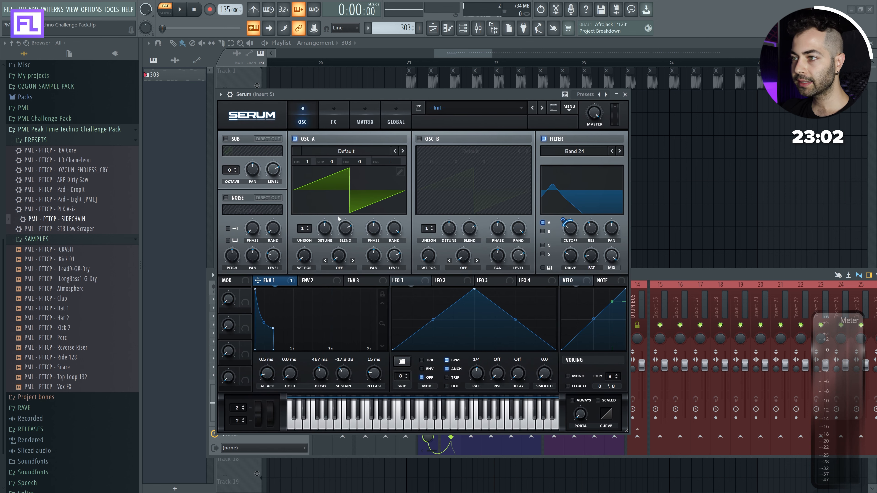
drag(303, 231, 326, 232)
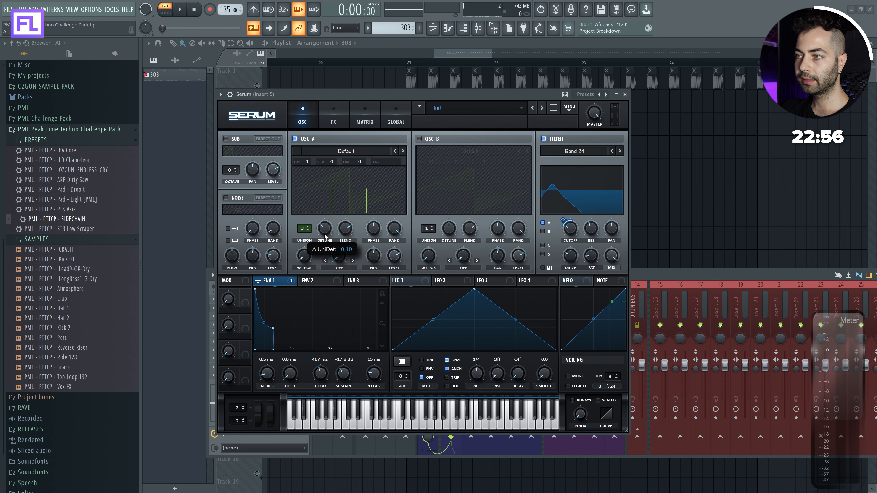
key(space)
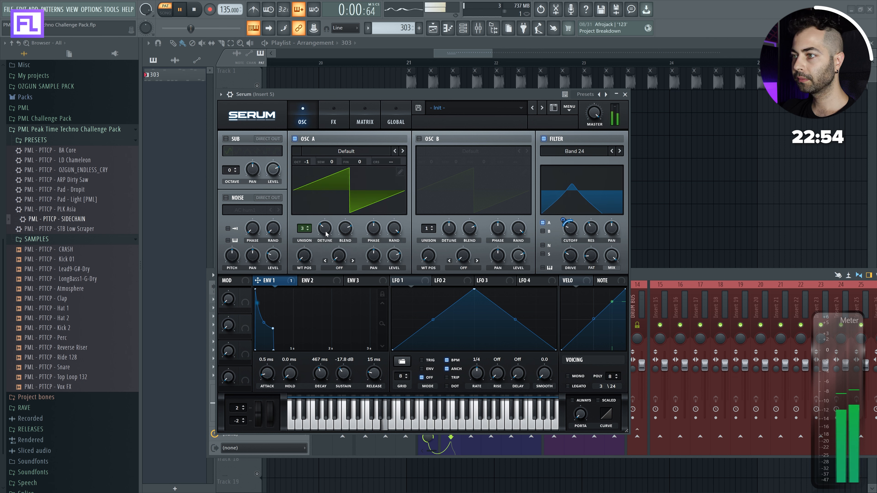
drag(326, 234, 303, 243)
scroll(303, 230, up, 1)
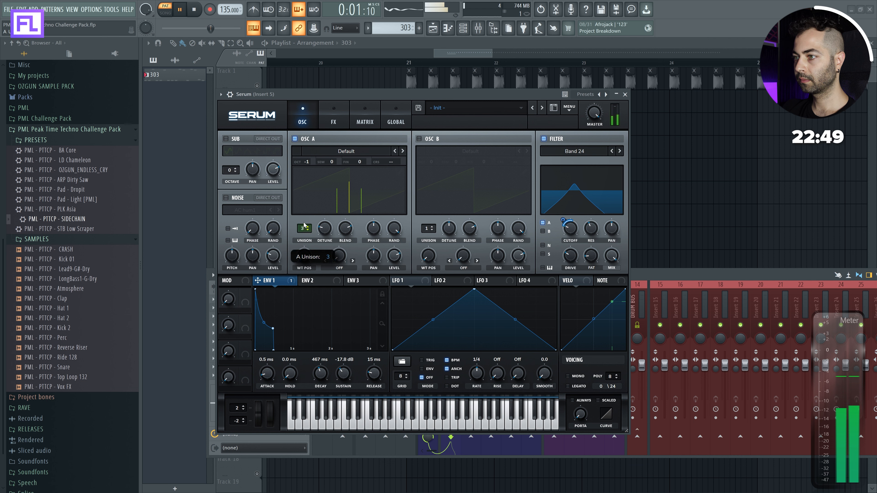
drag(318, 225, 315, 212)
key(space)
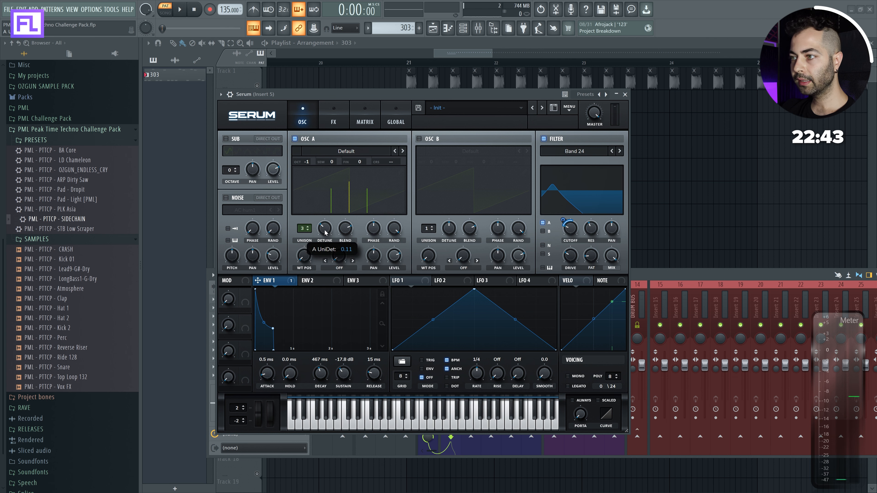
click(624, 95)
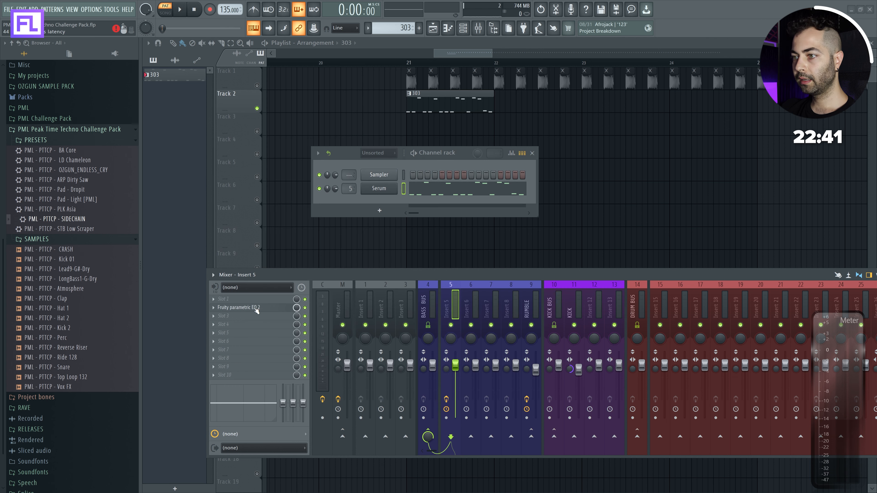
- Load Fruity Fast Dist ahead of the EQ on Insert 5 and adjust its pre-amplification during playback
click(262, 302)
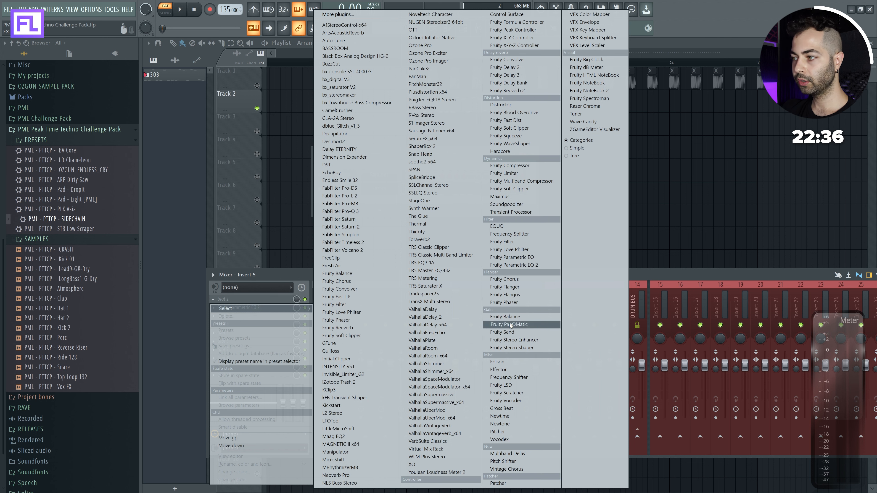
click(505, 120)
key(space)
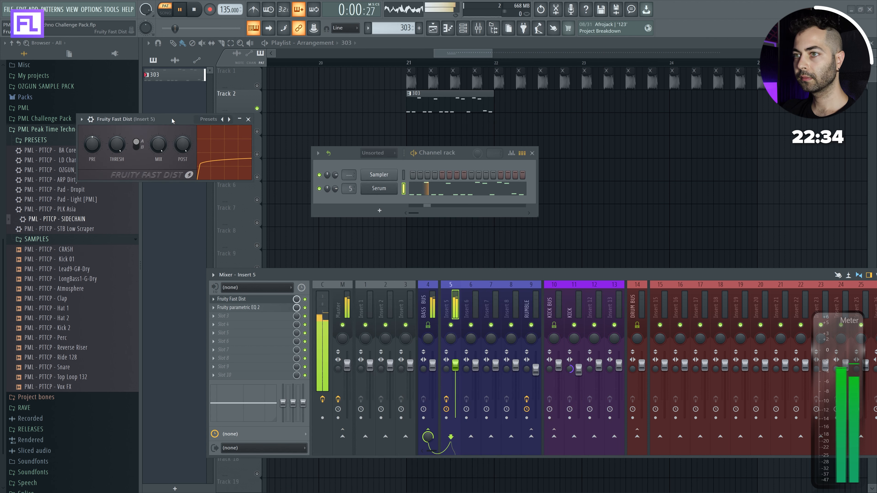
drag(172, 118, 276, 124)
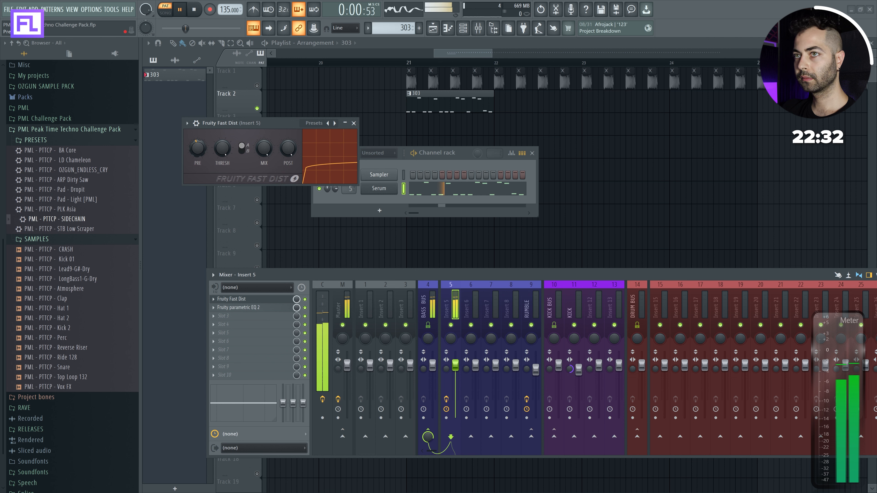
scroll(256, 308, down, 2)
key(space)
- Rearrange the Insert 5 effects to free a slot after Fruity Fast Dist, and load Fruity Blood Overdrive there
scroll(258, 300, down, 2)
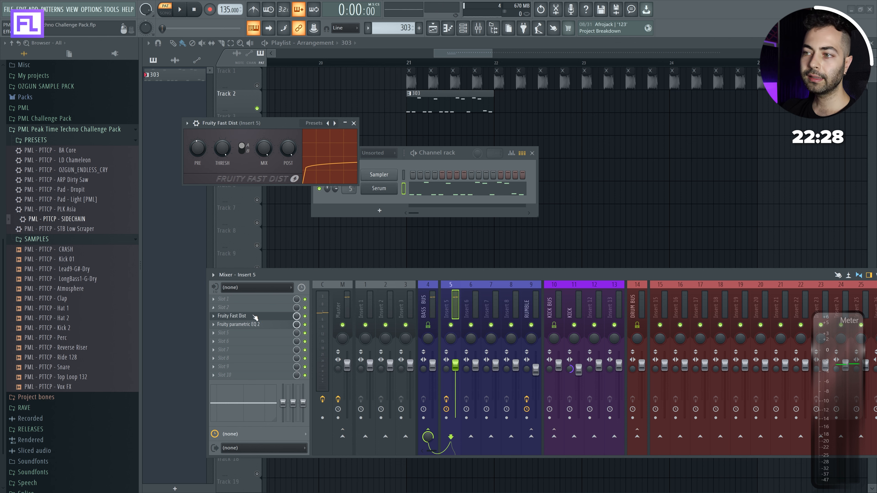
drag(254, 318, 255, 311)
click(256, 316)
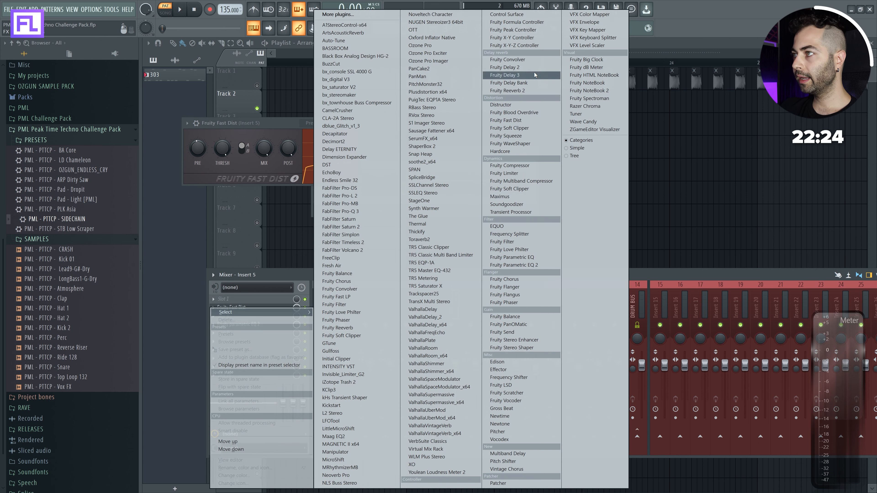
click(527, 113)
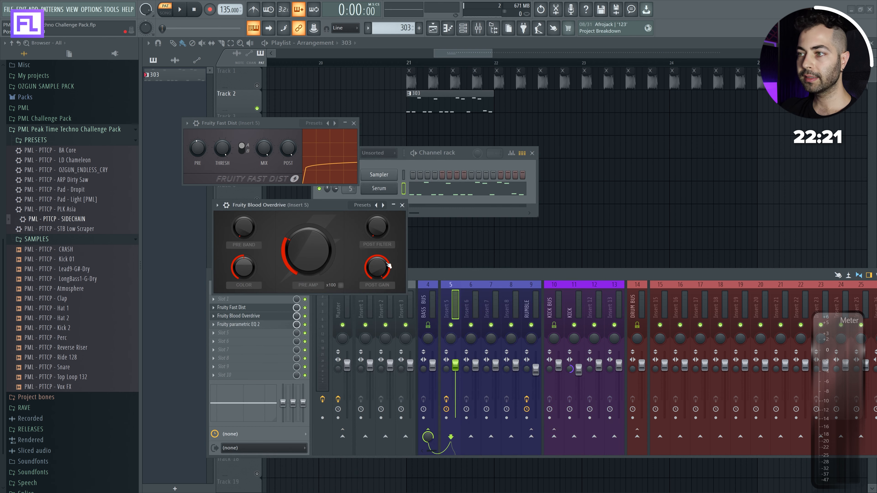
drag(294, 209, 298, 231)
- Adjust Blood Overdrive's pre amp during playback, close it, and lower the Insert 5 fader slightly
key(space)
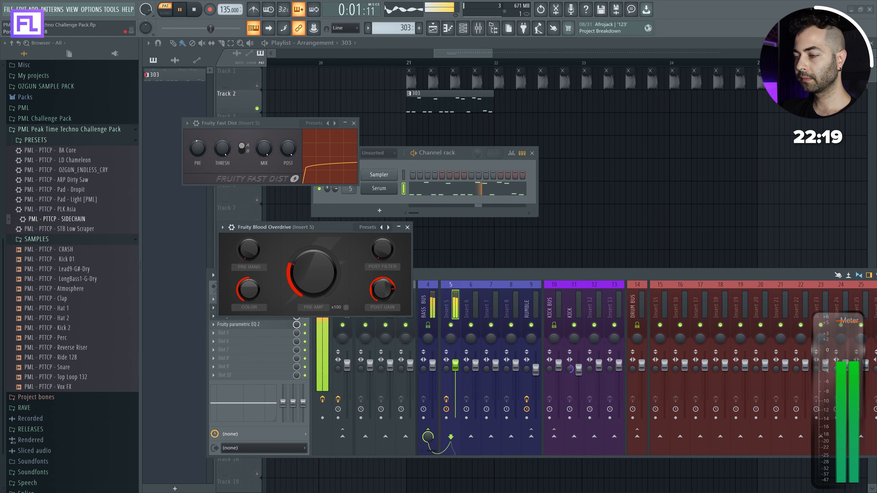
drag(313, 273, 313, 279)
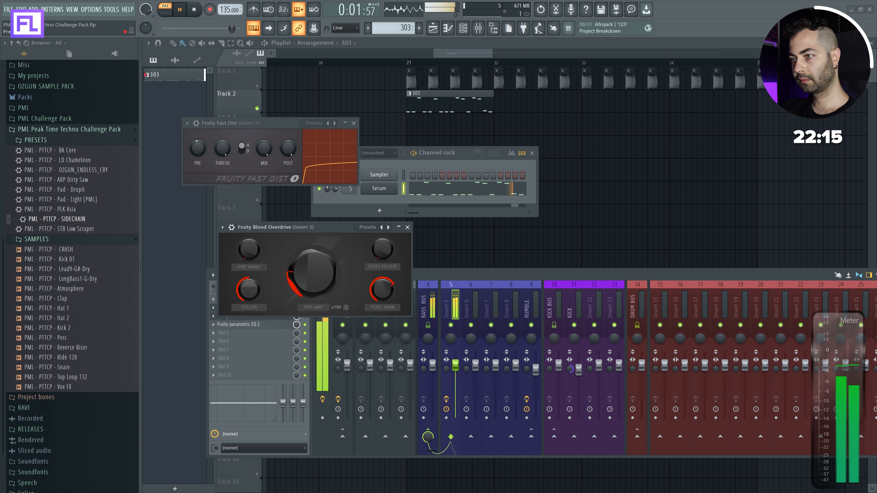
click(407, 227)
key(space)
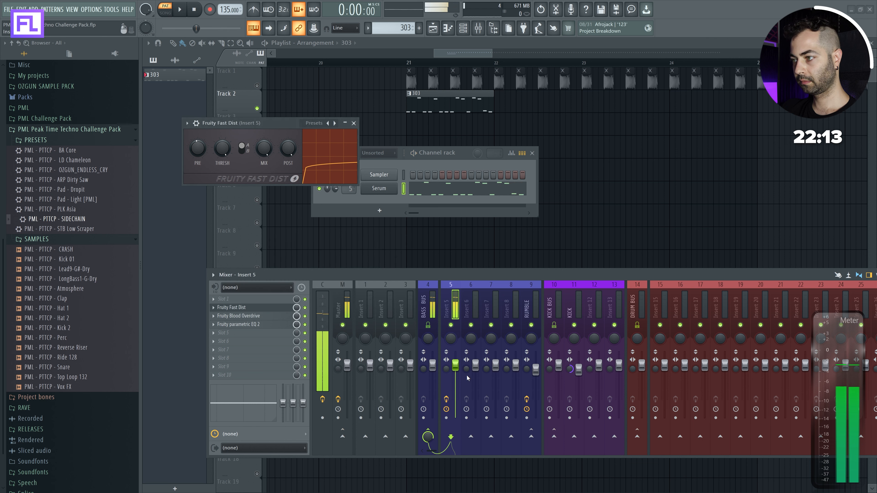
drag(455, 365, 455, 368)
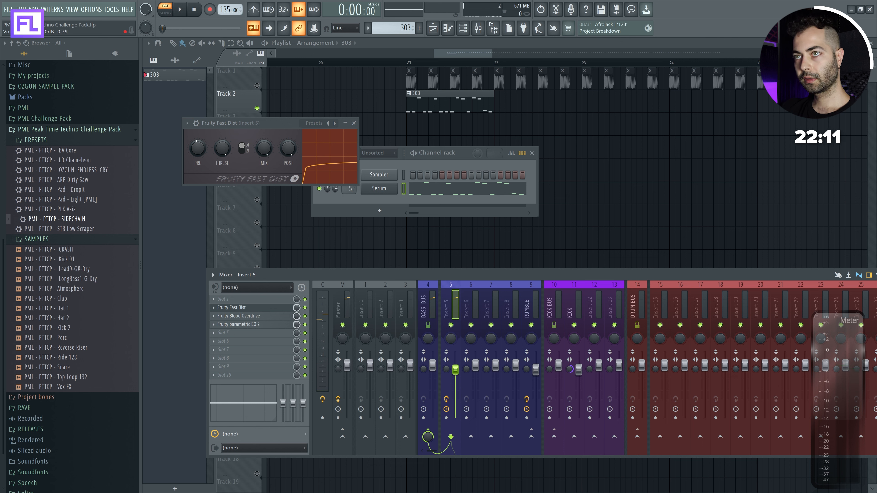
- Load the PML - PTTCP - SIDECHAIN preset into slot 9 of Insert 5, audition the pattern, and close the plugin window
drag(154, 298, 238, 367)
key(space)
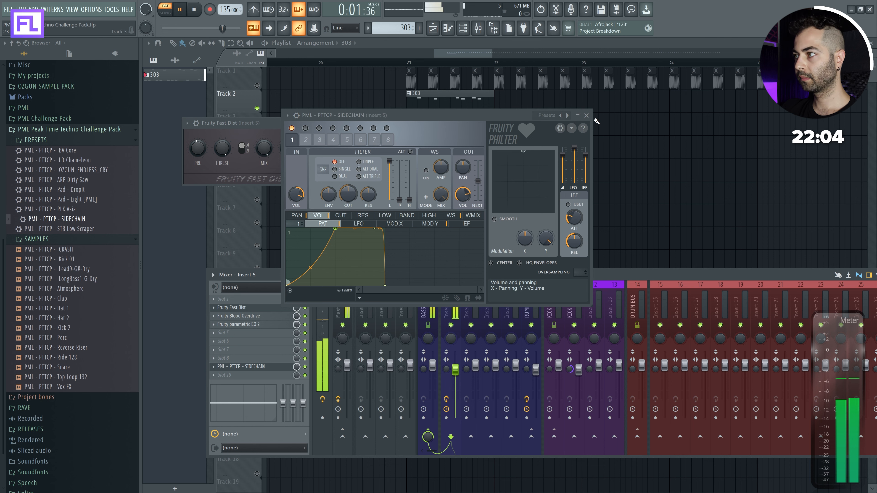
click(586, 116)
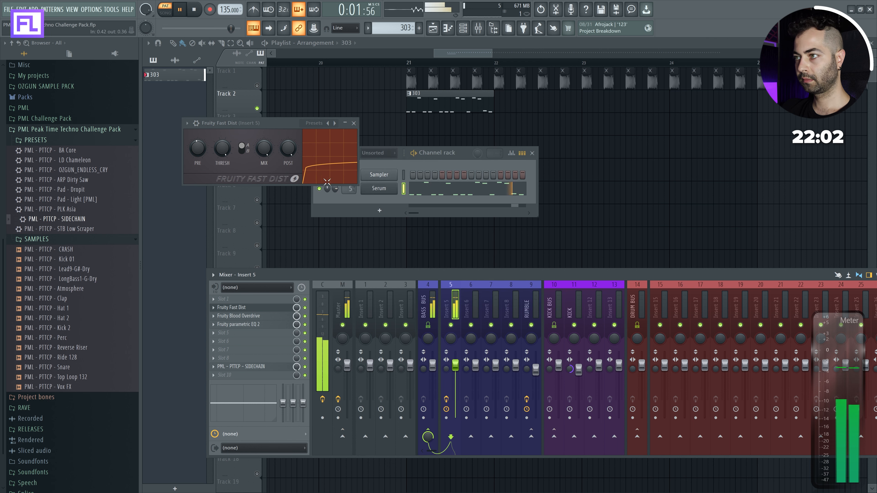
key(space)
- Enable Serum's Hyper/Dimension effect, close Serum, and audition the pattern
click(375, 190)
click(344, 124)
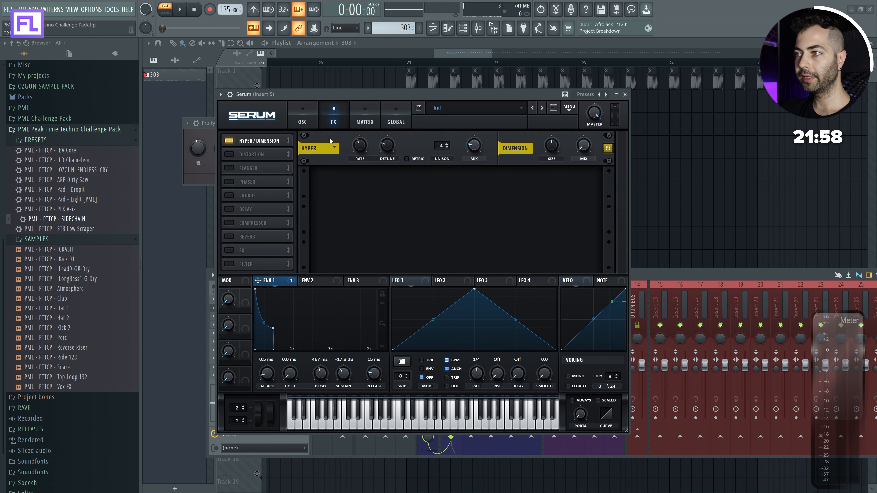
click(624, 94)
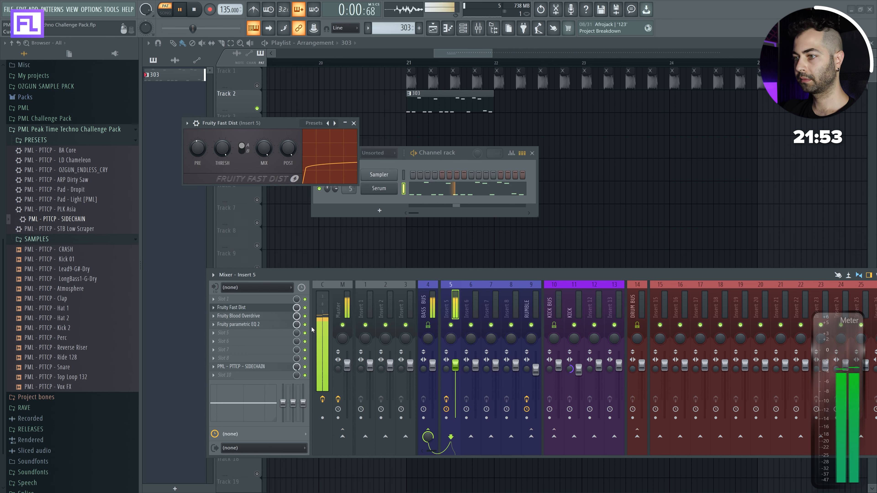
key(space)
- Load Fruity Delay 3 on Insert 5 after the EQ and lower its wet output level
click(251, 342)
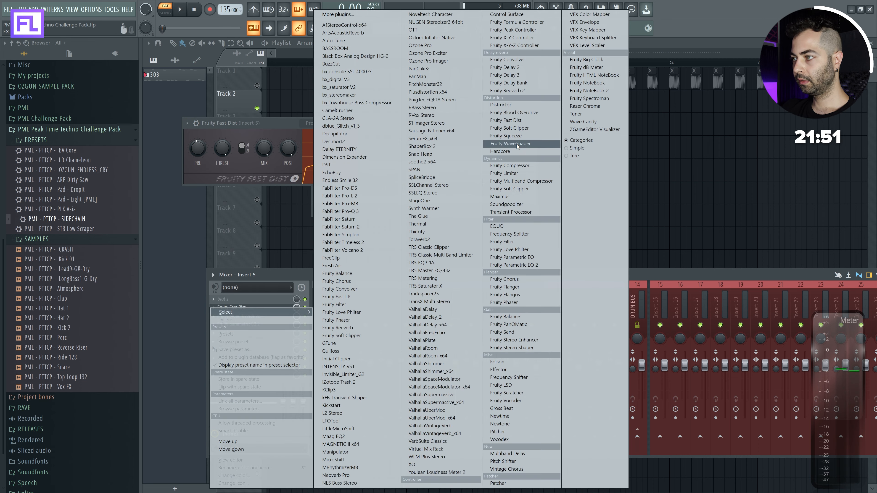
click(537, 74)
scroll(233, 243, down, 1)
drag(727, 235, 727, 263)
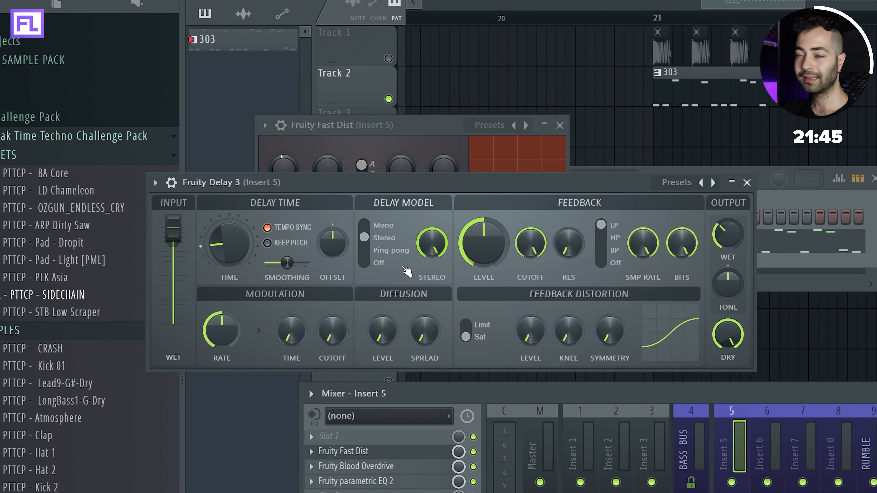
- Set Fruity Delay 3's delay model to Ping pong, lower its pan, close the plugin, and audition the pattern
click(375, 250)
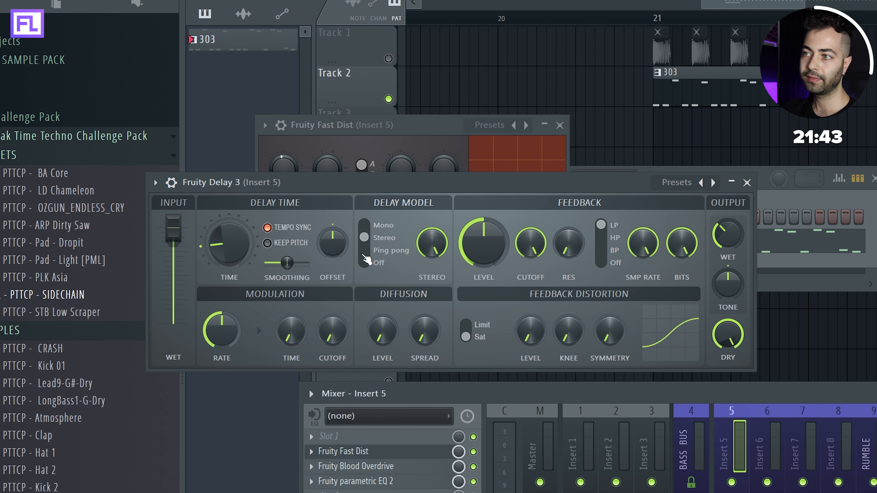
drag(337, 247, 336, 273)
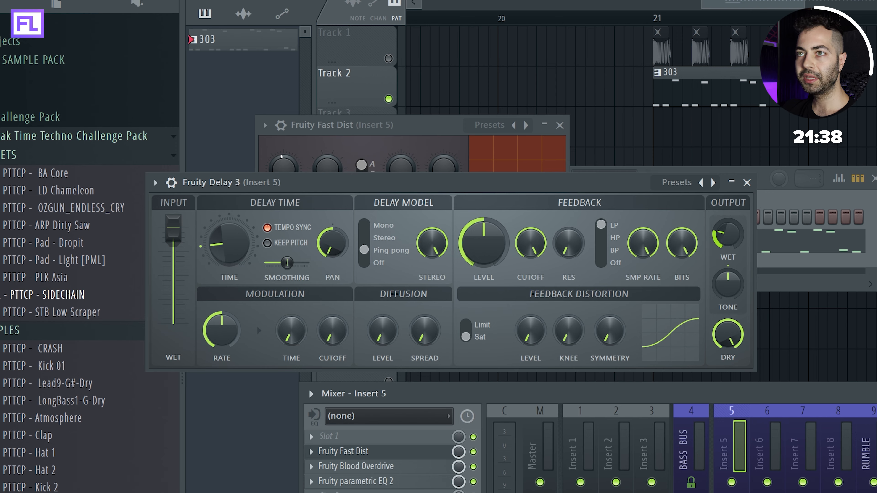
click(746, 182)
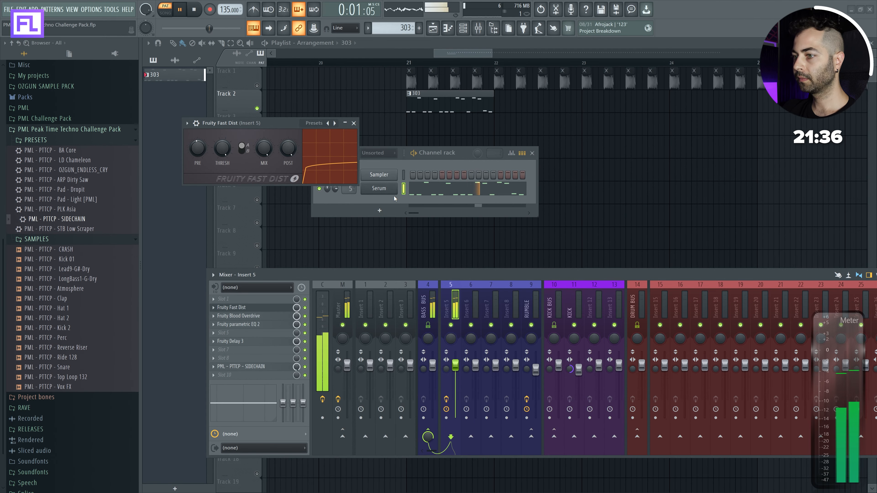
key(space)
- Load Fruity Reeverb 2 on Insert 5 after the delay, adjust its wet level during playback, and close it
click(269, 354)
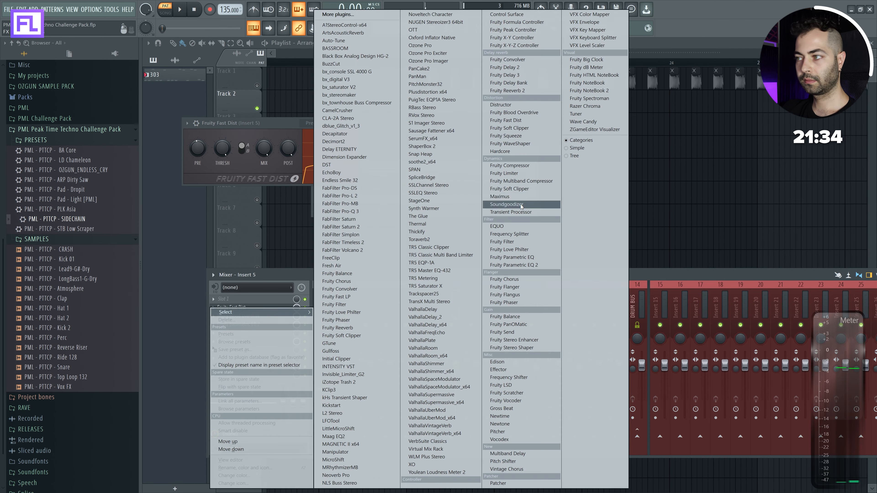
click(507, 90)
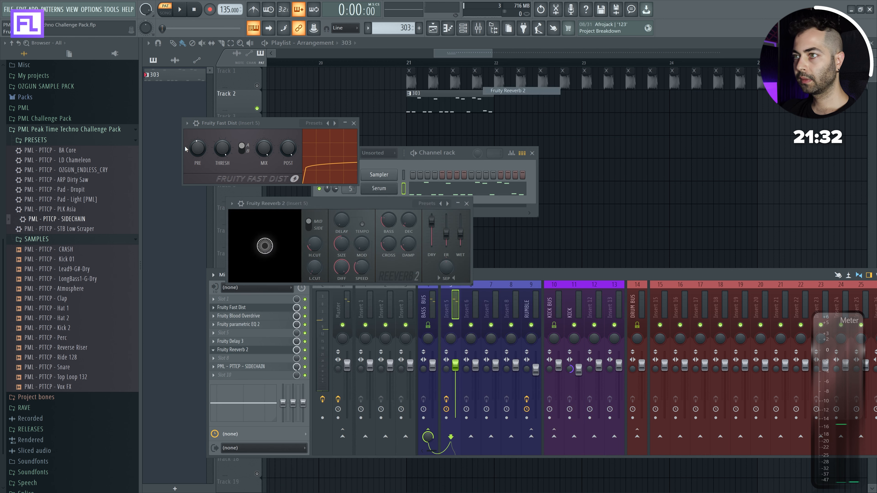
key(space)
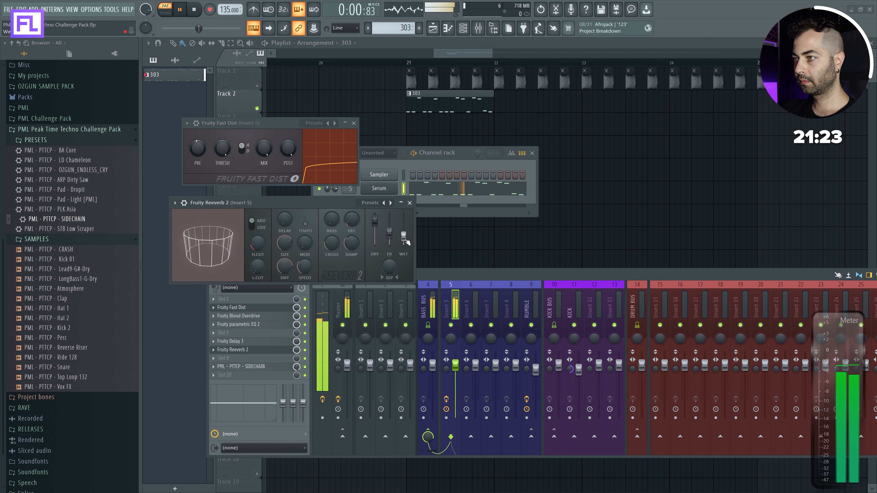
key(space)
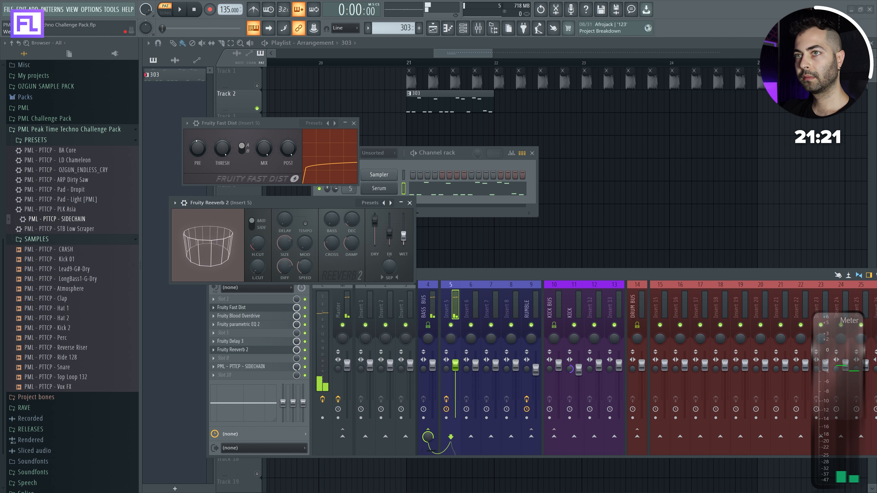
click(409, 203)
- Load OTT on Insert 5 after the reverb and set depth to 19 %, in gain to 7.2 dB and out gain to -6.0 dB
click(241, 358)
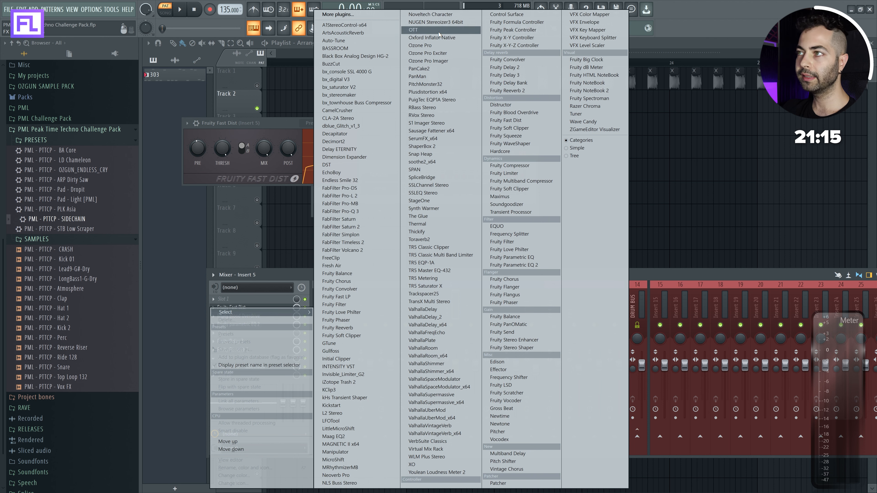
click(413, 30)
drag(161, 109, 247, 104)
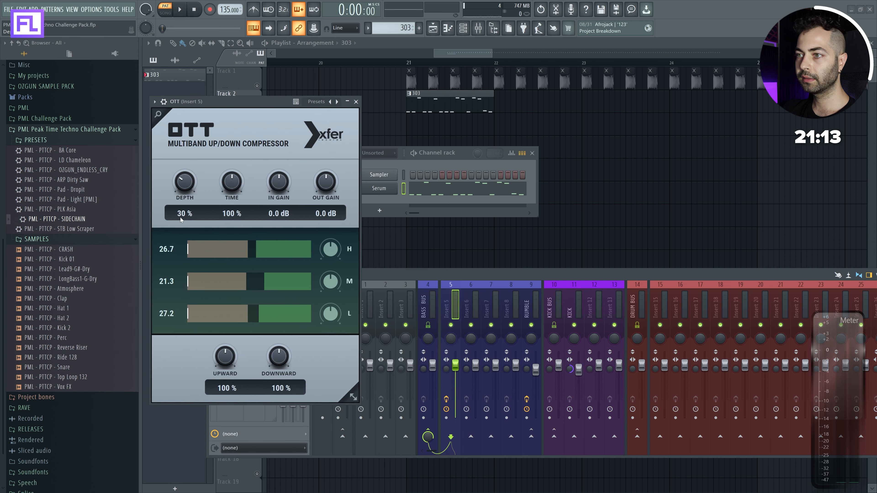
key(space)
drag(181, 220, 182, 225)
drag(281, 186, 328, 192)
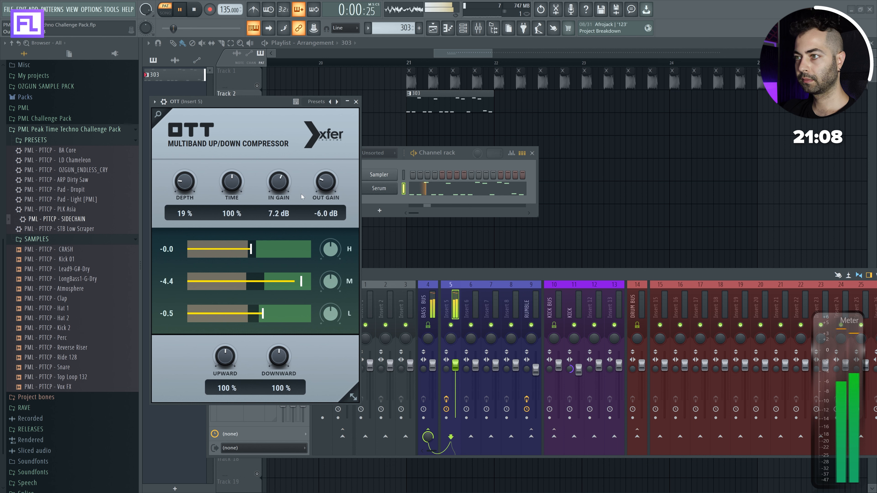
- Refine OTT to 6.2 dB in gain and -5.8 dB out gain, raise the high band's gain, close it, and stop playback
drag(327, 185, 327, 184)
drag(330, 251, 330, 243)
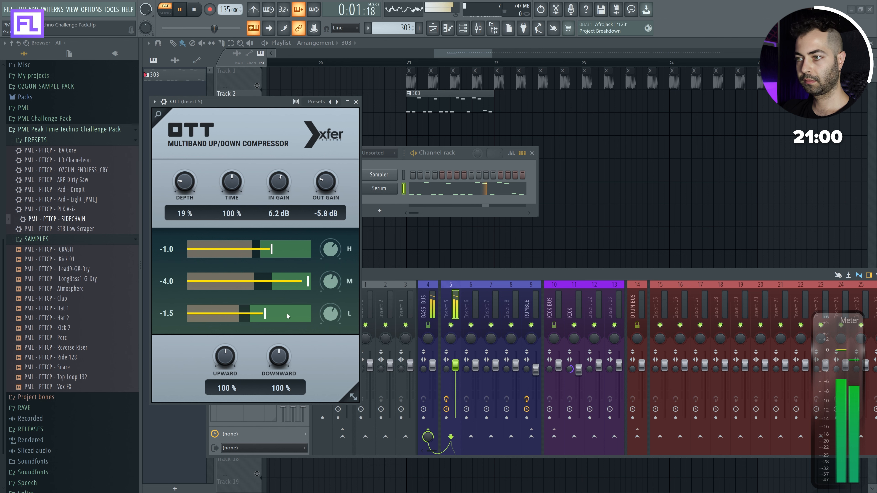
key(Escape)
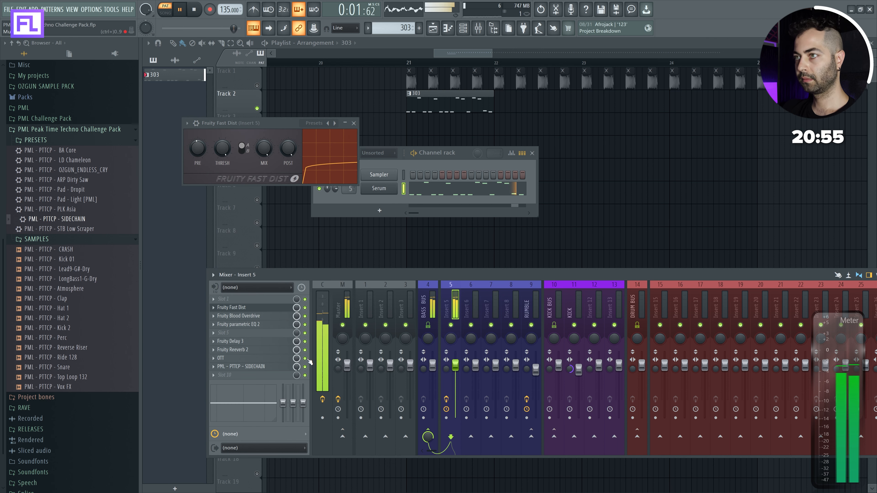
key(space)
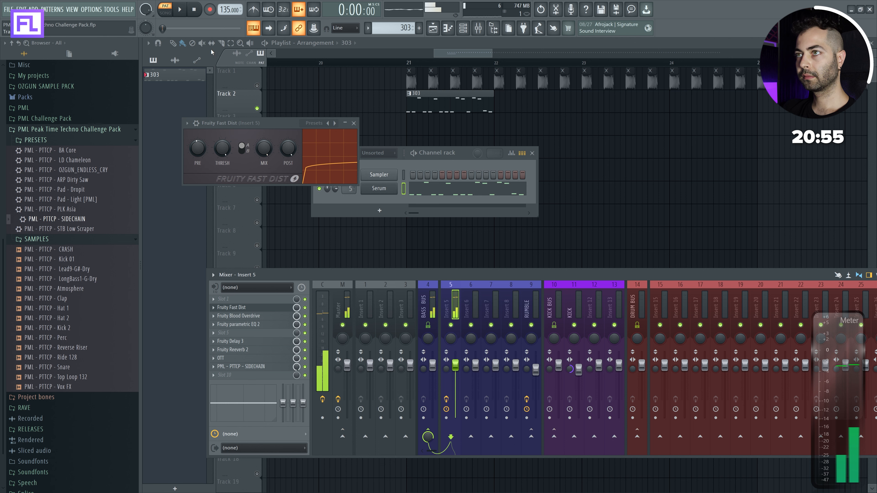
- Load Fruity Peak Controller into the first slot of Insert 5 and raise its peak decay
click(245, 298)
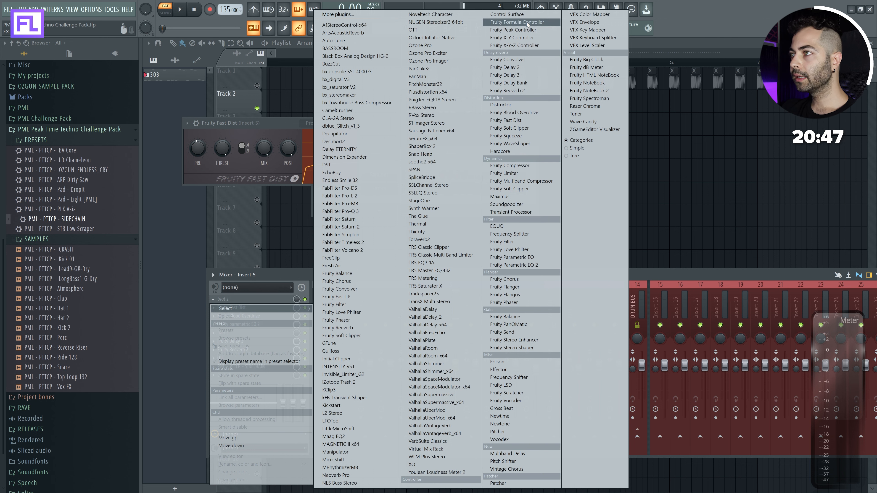
click(527, 29)
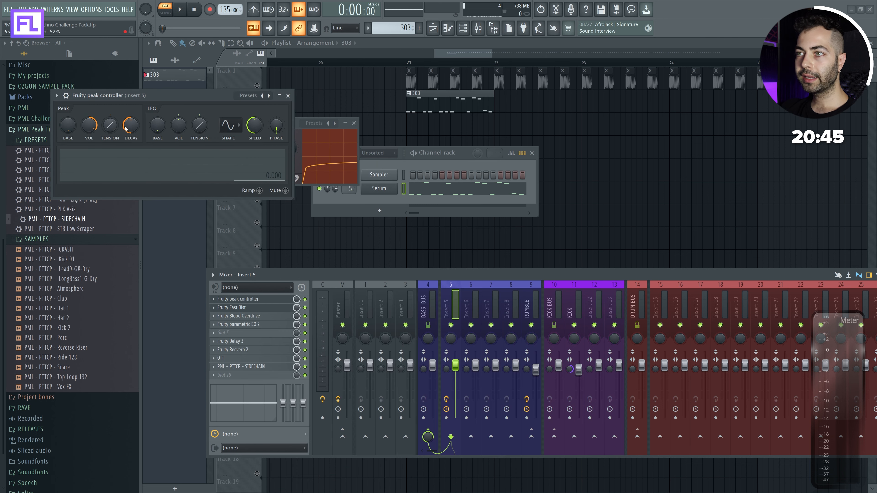
drag(136, 97, 222, 88)
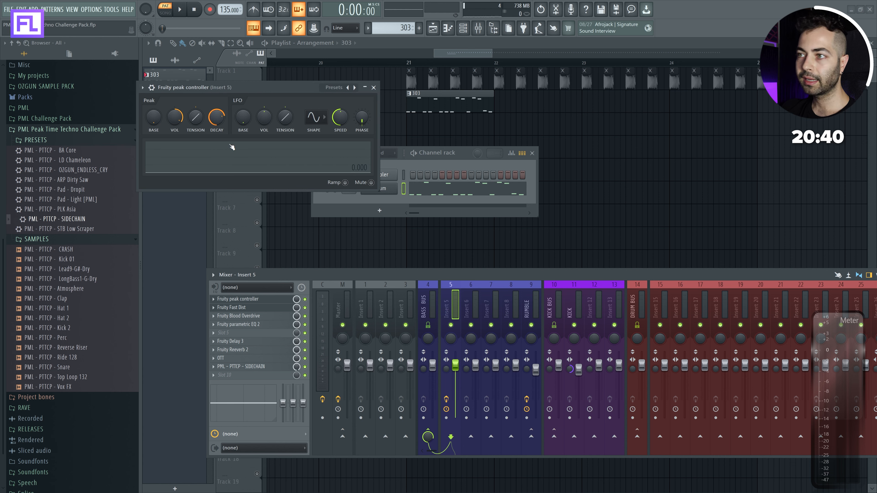
- Link Fruity Delay 3's mix level to Peak ctrl - Peak with the inverted mapping formula 1-Input
right_click(297, 342)
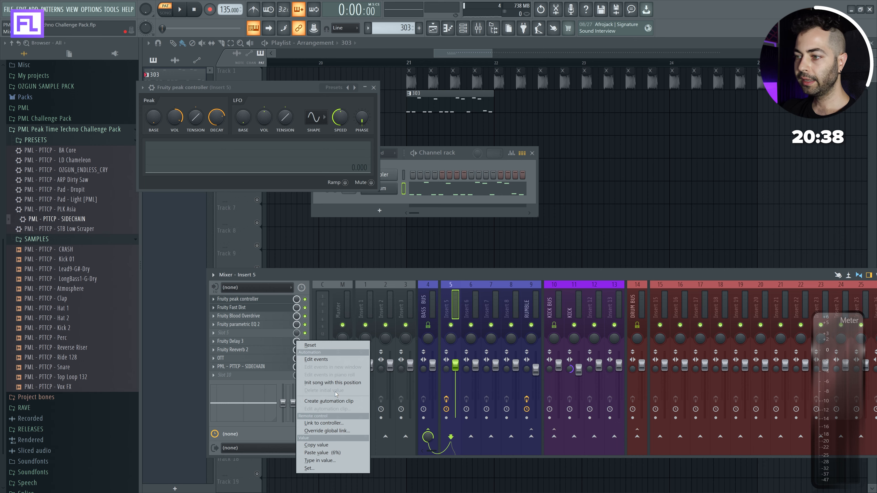
click(332, 423)
click(438, 236)
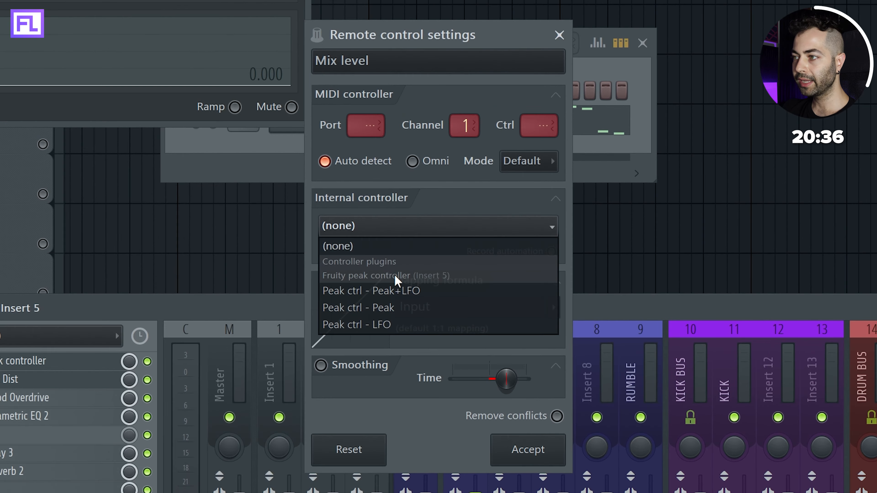
click(419, 274)
click(553, 307)
click(569, 357)
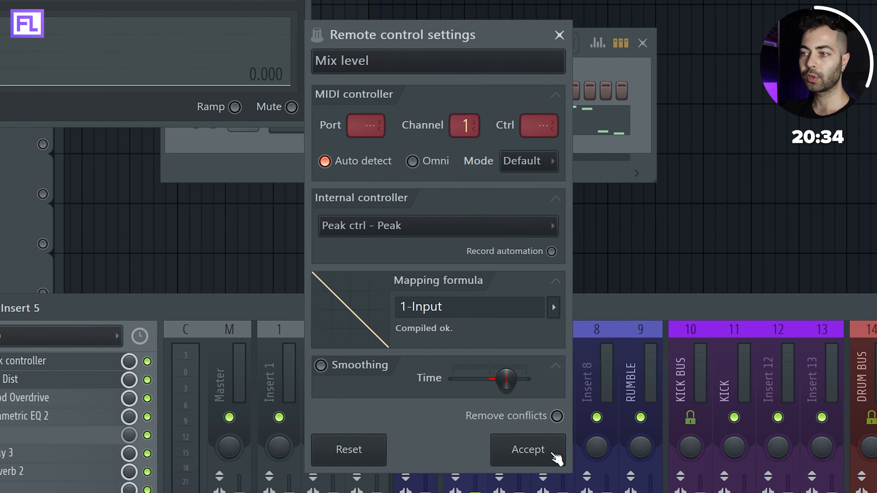
click(555, 462)
- Link Fruity Reeverb 2's mix level to the peak controller's Peak output with an inverted mapping formula
right_click(229, 398)
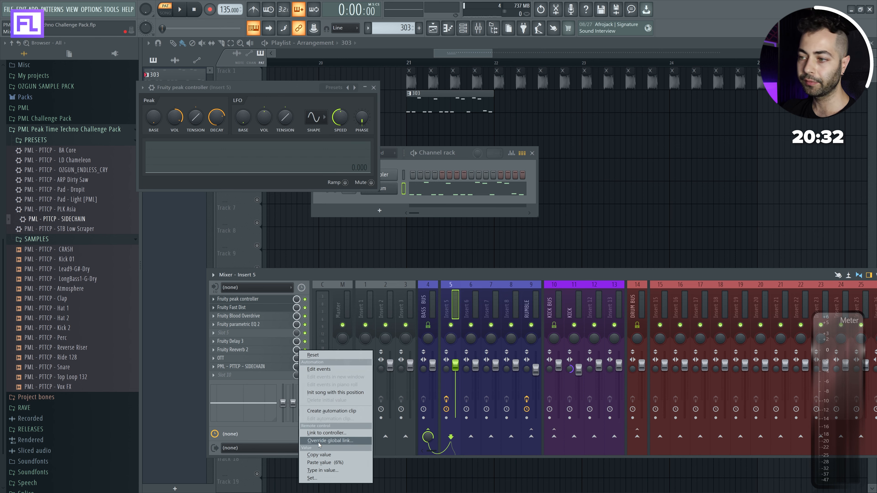
click(326, 433)
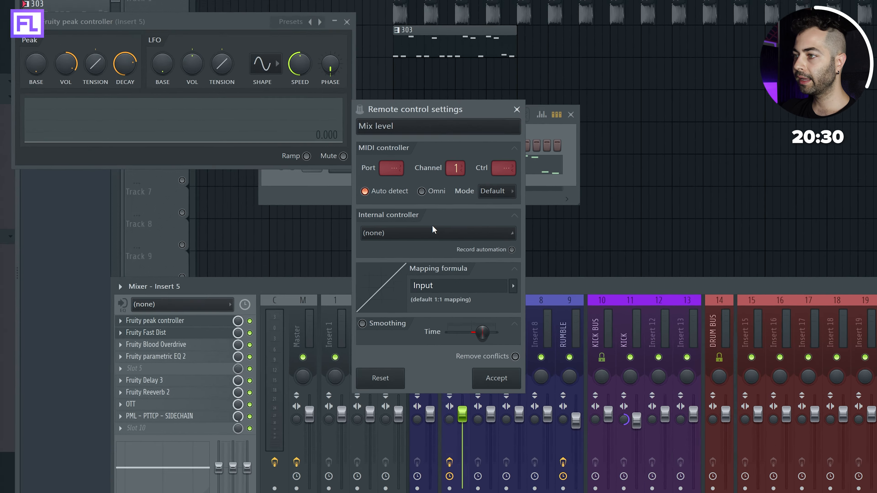
click(439, 237)
click(417, 274)
click(553, 307)
click(573, 360)
click(528, 449)
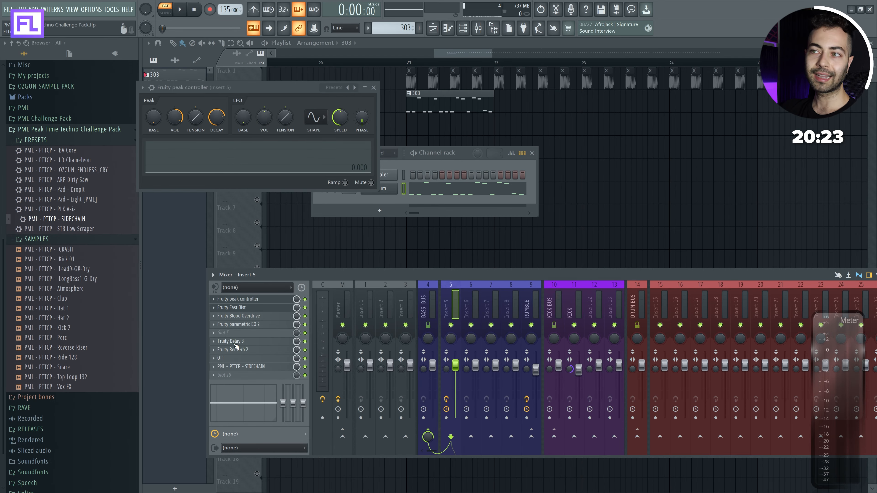
- Fine-tune the peak controller's peak tension and volume while the pattern plays
drag(185, 87, 197, 100)
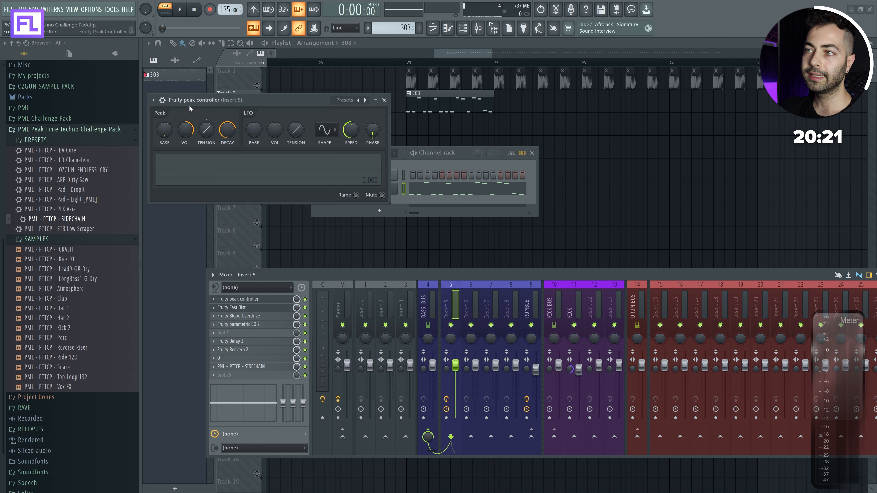
key(space)
drag(204, 134, 202, 131)
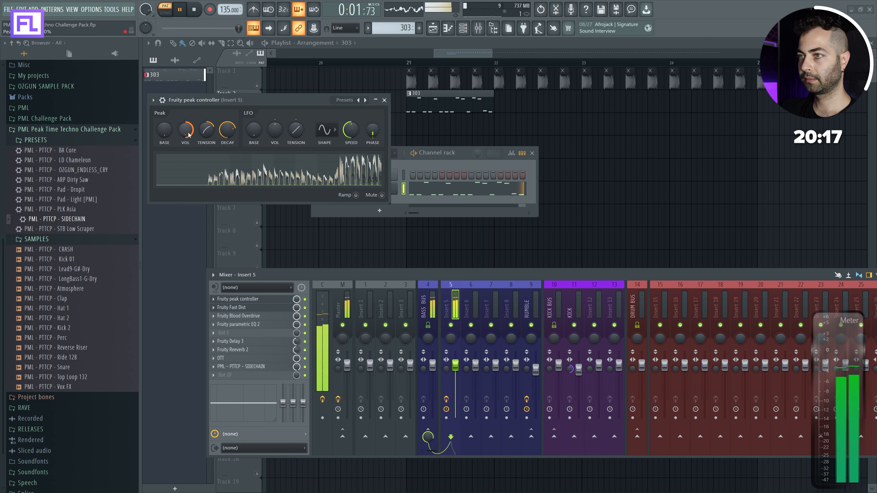
mouse_move(186, 130)
mouse_down()
mouse_move(228, 118)
mouse_move(185, 138)
mouse_up()
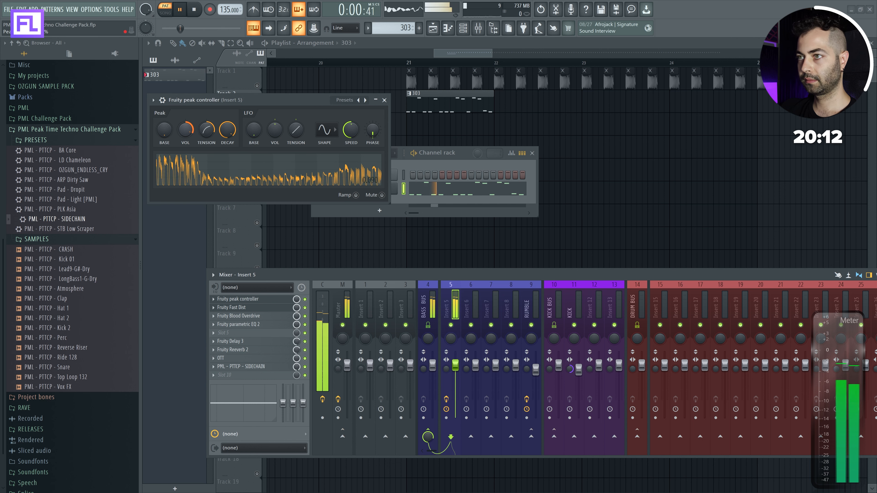
- Open Serum, lower the filter cutoff to 45 Hz during playback, and adjust its envelope modulation amount
click(395, 190)
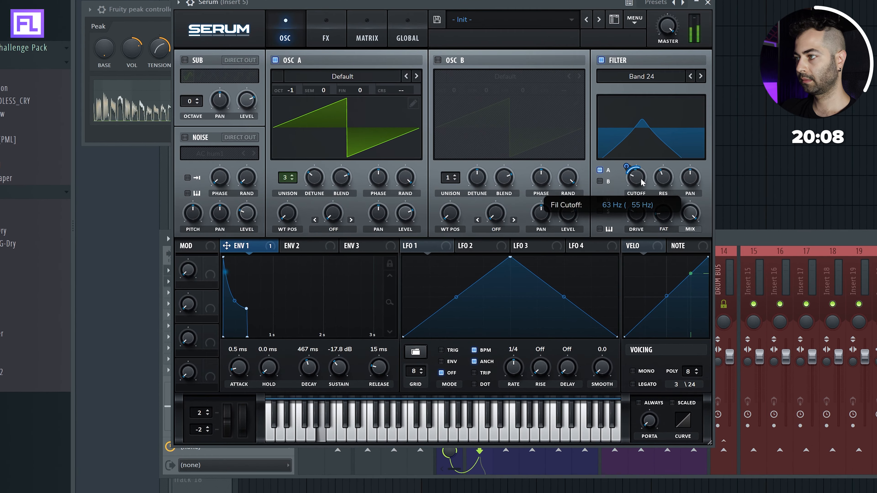
drag(574, 230, 575, 233)
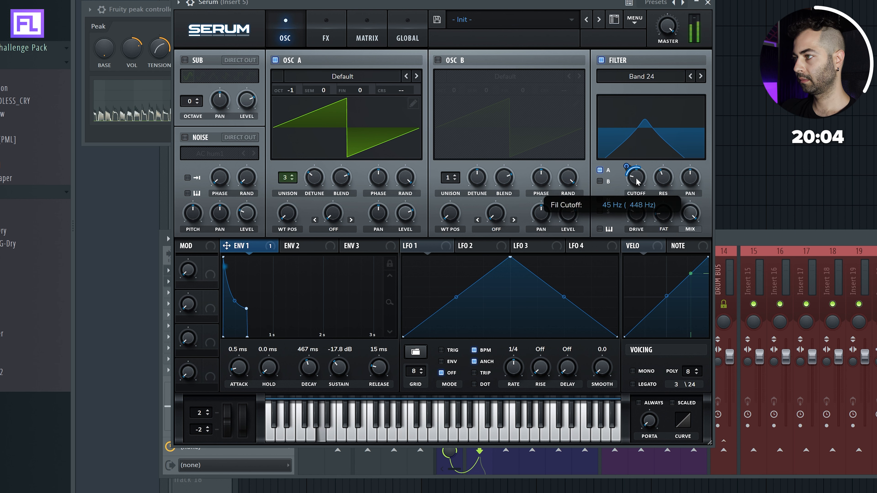
mouse_move(625, 168)
mouse_down()
mouse_move(635, 174)
mouse_move(627, 167)
mouse_up()
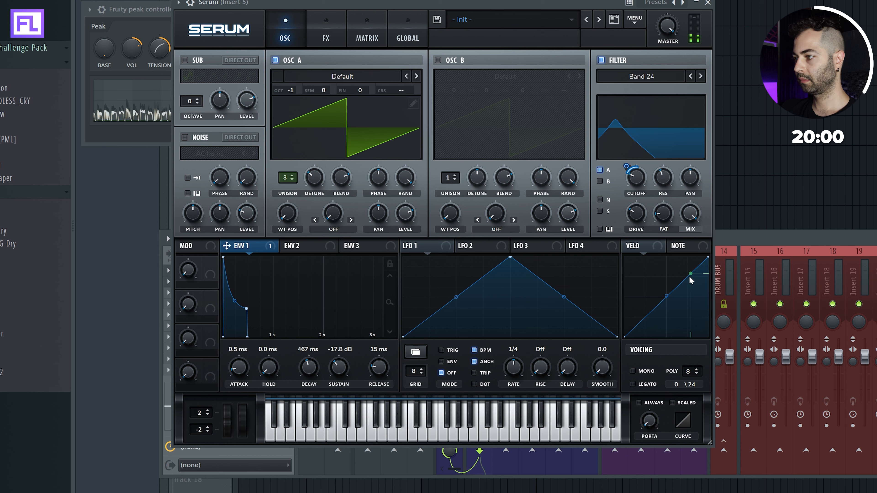
- Bend Serum's velocity curve downward, modulate the filter cutoff with velocity by 19, and close Serum
drag(666, 296, 666, 307)
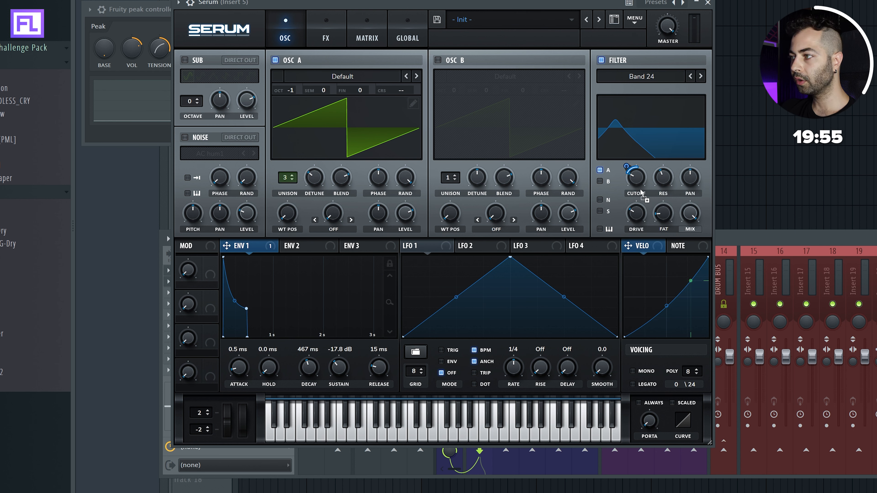
drag(625, 166, 622, 181)
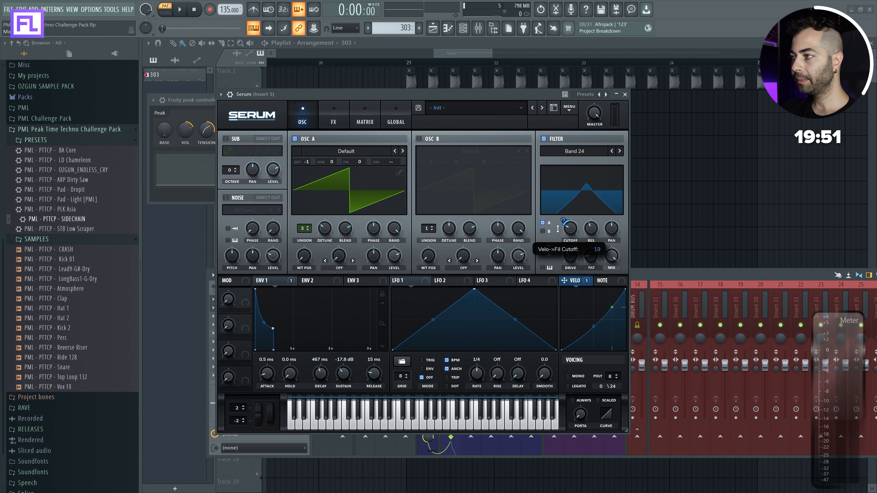
click(624, 94)
- Open the Serum pattern in the piano roll and close the Fruity Peak Controller and Fruity Fast Dist windows
click(450, 194)
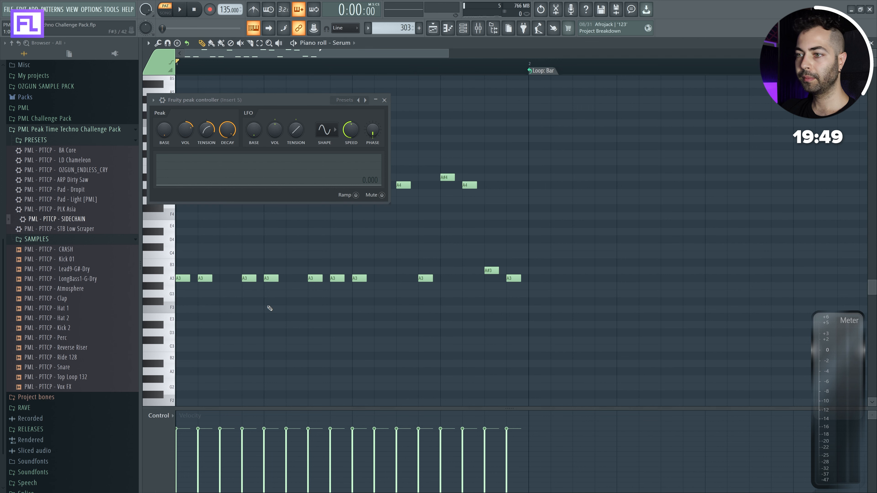
click(384, 100)
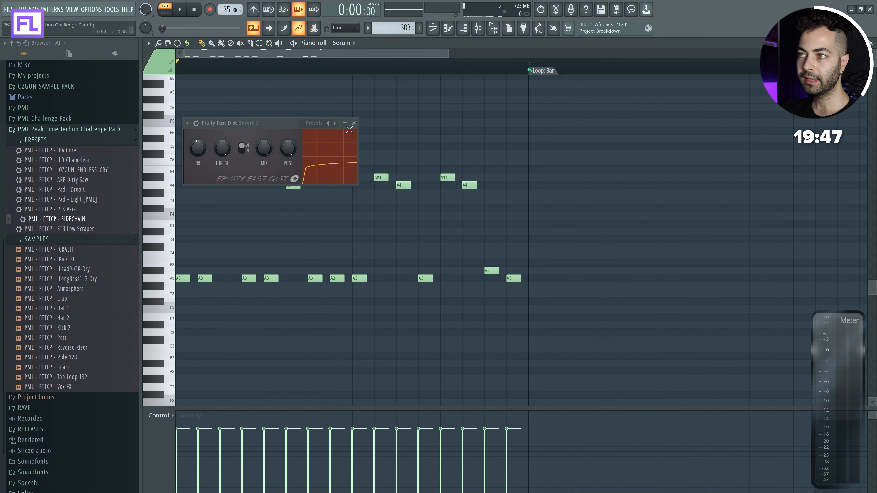
click(353, 124)
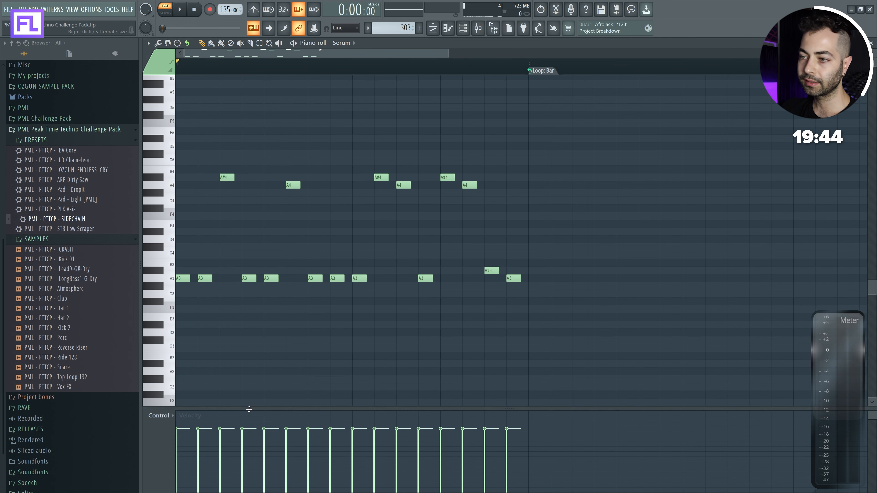
- Enlarge the piano roll's velocity lane and lower the velocity of all notes while the pattern plays
drag(249, 409, 259, 362)
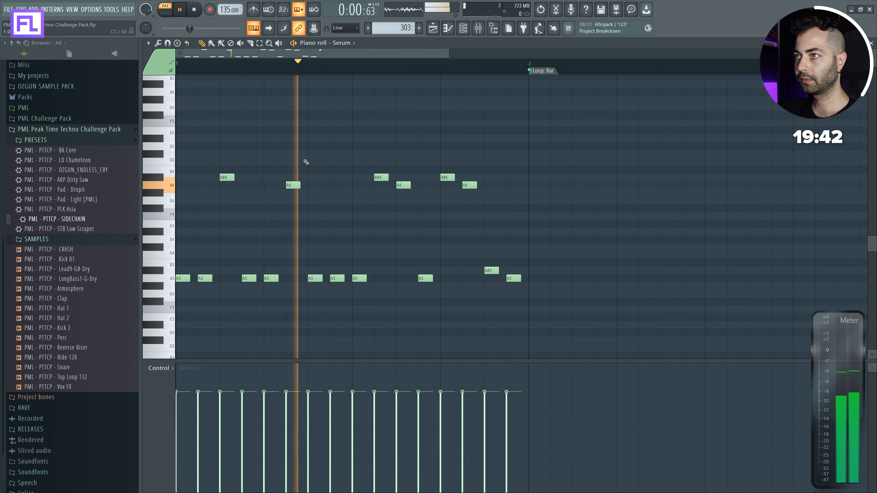
key(ctrl+a)
key(space)
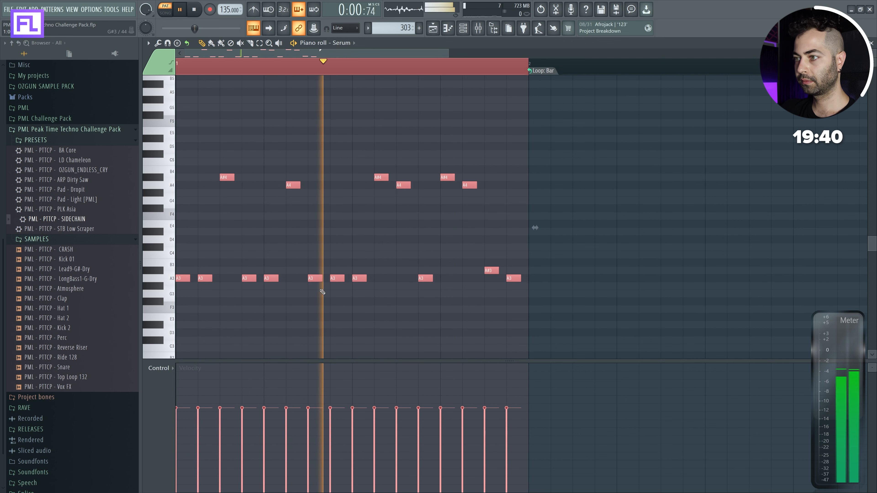
- Lower every note's velocity further, raise the upper A4 and A#4 notes moderately above the rest, and close the piano roll
scroll(315, 278, down, 4)
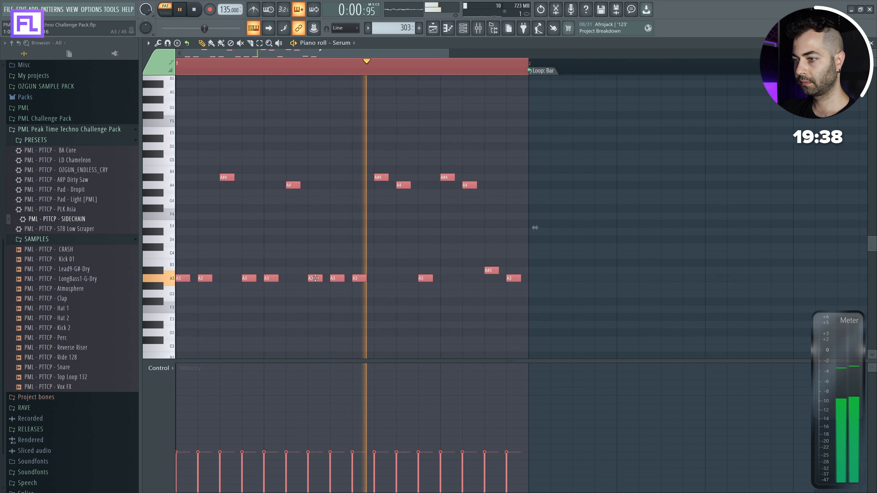
scroll(315, 278, up, 1)
drag(544, 211, 176, 143)
key(space)
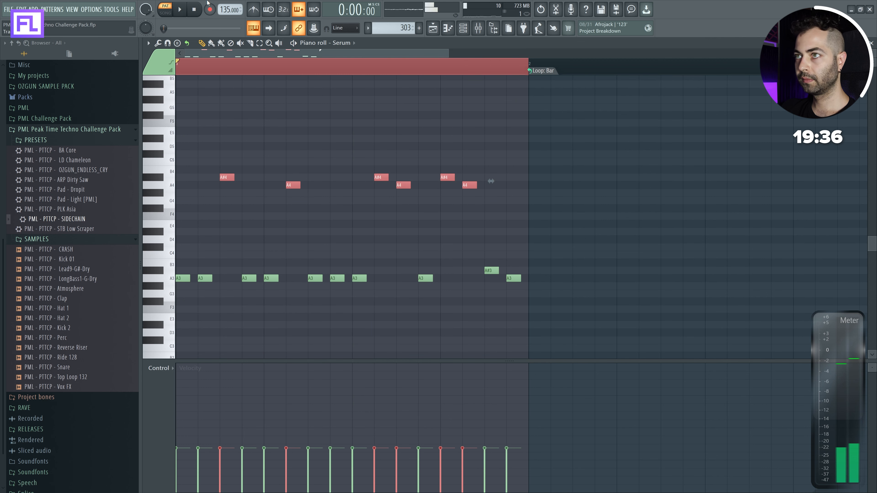
scroll(224, 178, up, 5)
key(space)
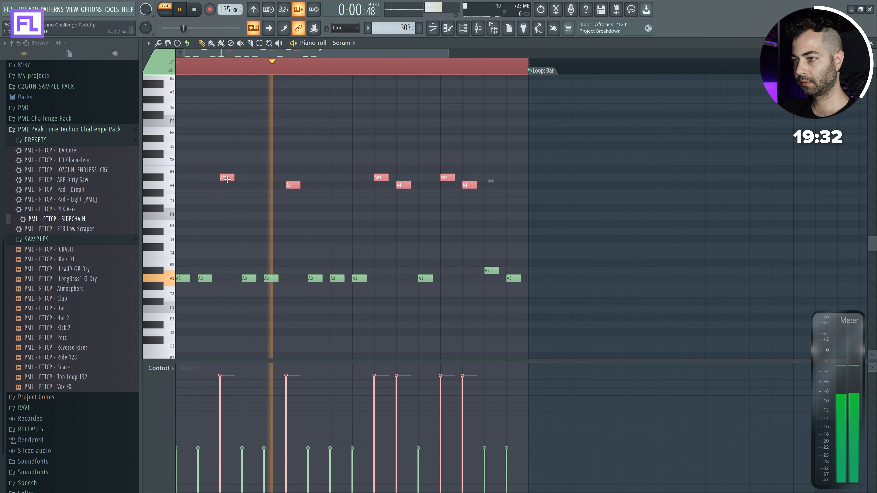
scroll(227, 179, down, 2)
scroll(227, 179, down, 2)
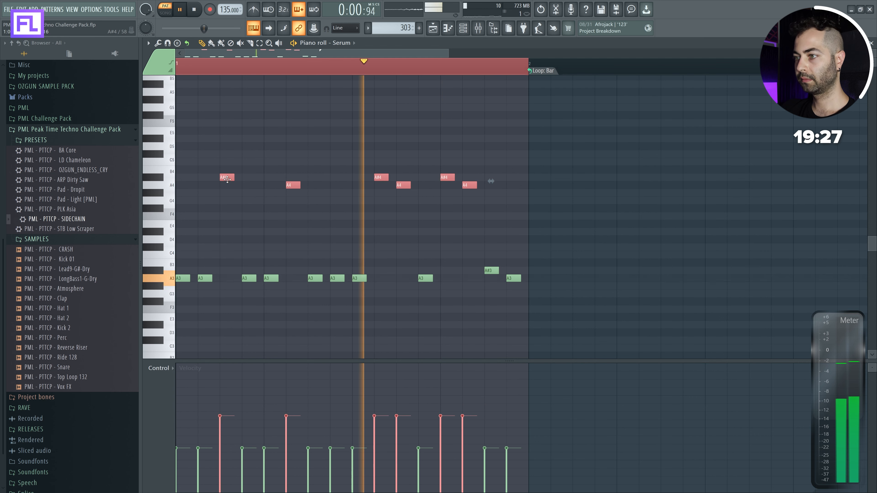
key(Escape)
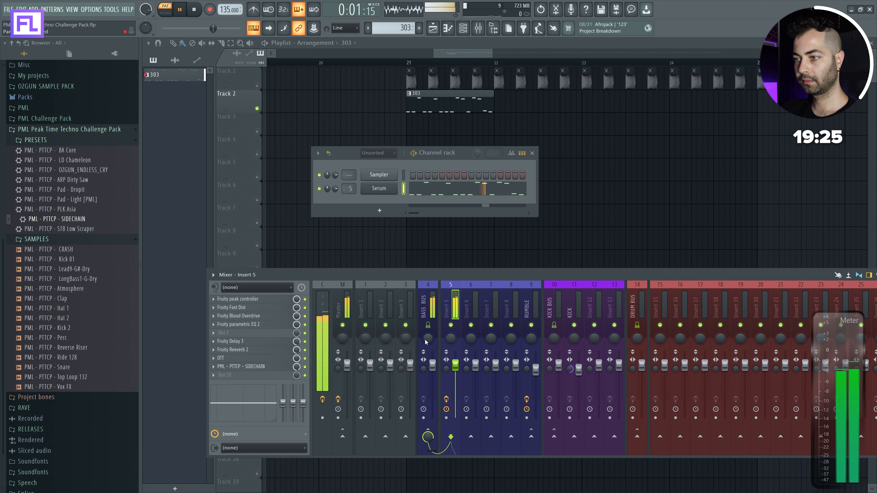
click(195, 11)
- Open Serum, assign Macro 1 to the filter cutoff, test it by sweeping the macro up to 100%, and close Serum
click(385, 191)
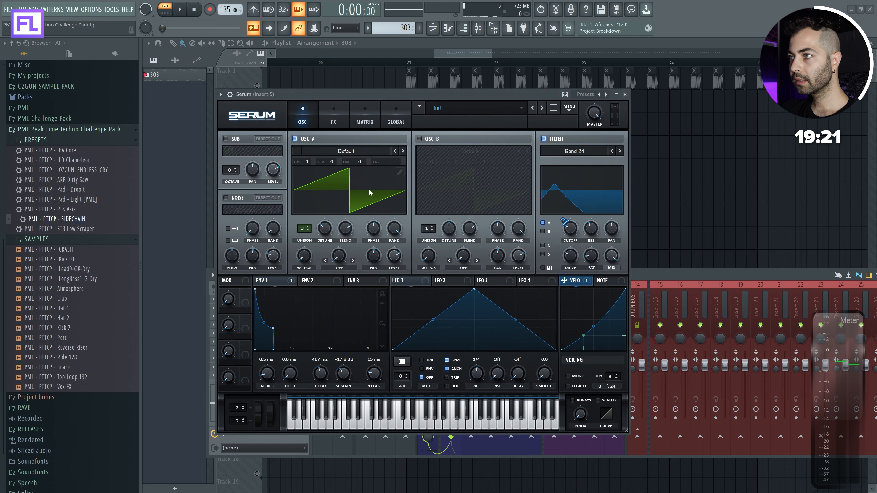
drag(405, 100, 401, 115)
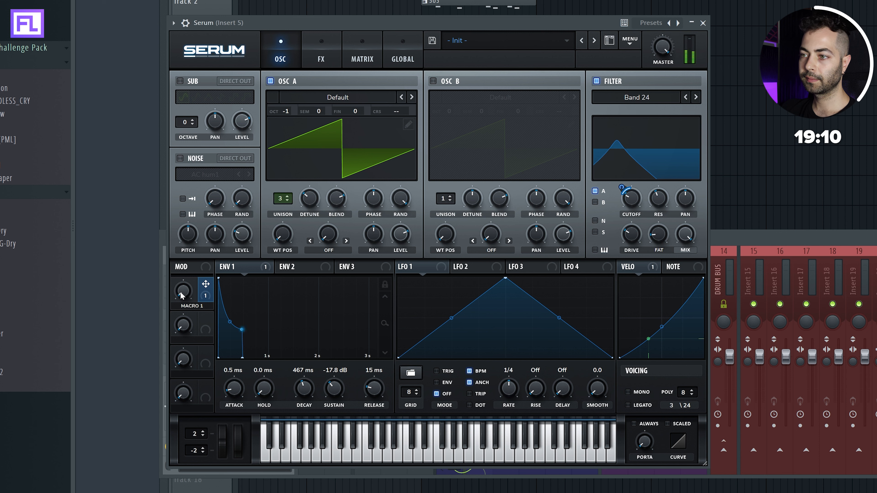
drag(180, 295, 179, 282)
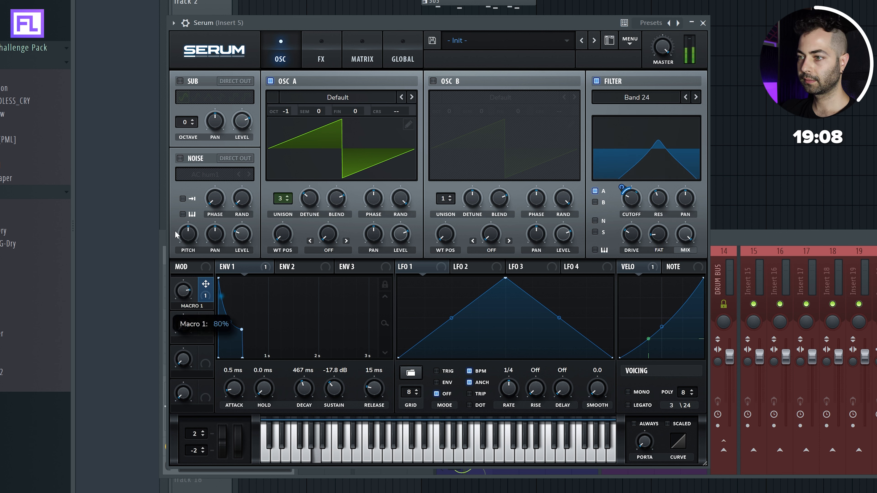
drag(173, 206, 234, 461)
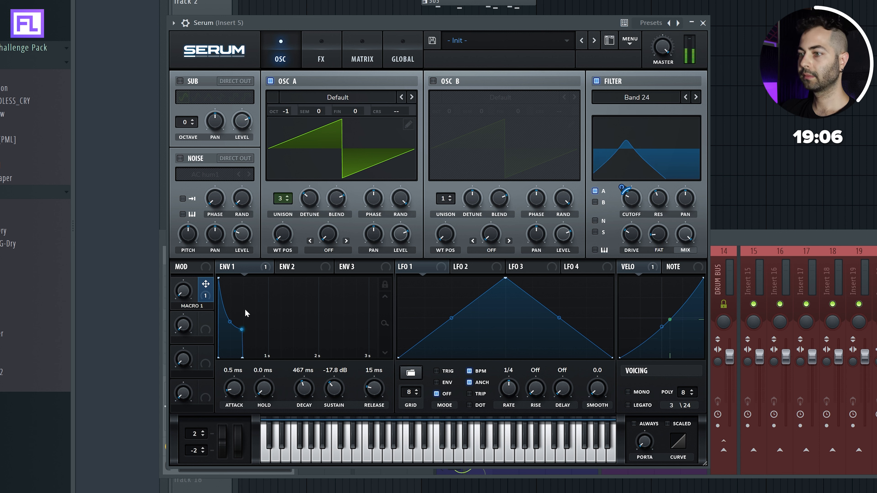
drag(186, 298, 179, 190)
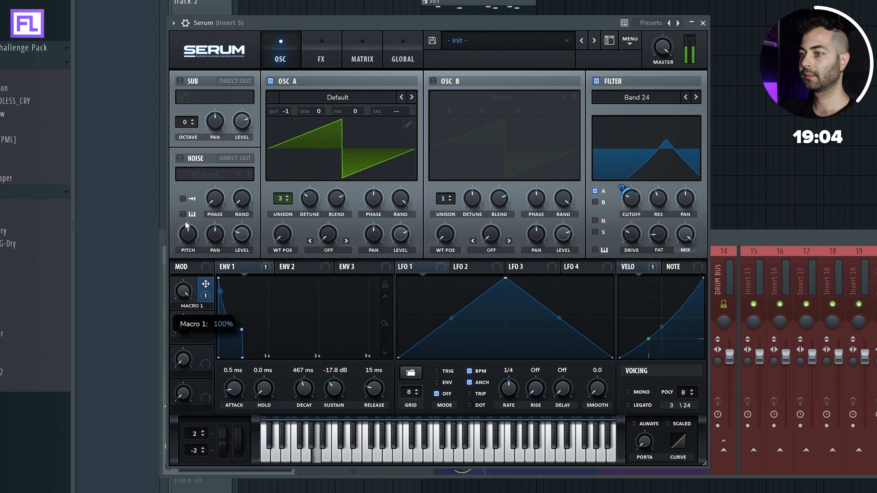
drag(186, 225, 211, 303)
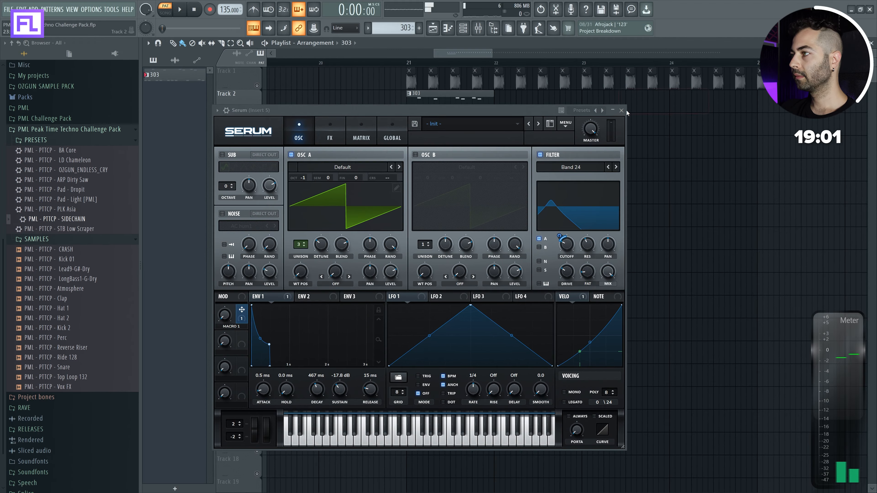
click(702, 23)
- Repeat the 303 clip along Track 2 to bar 53, enable Track 1, and play bars 21 to 53 in song mode
drag(490, 98, 618, 92)
drag(759, 123, 834, 98)
scroll(406, 179, down, 4)
drag(582, 90, 376, 107)
drag(383, 107, 547, 109)
drag(804, 128, 723, 114)
scroll(425, 172, down, 4)
mouse_move(349, 62)
mouse_down()
mouse_move(644, 65)
mouse_move(355, 74)
mouse_up()
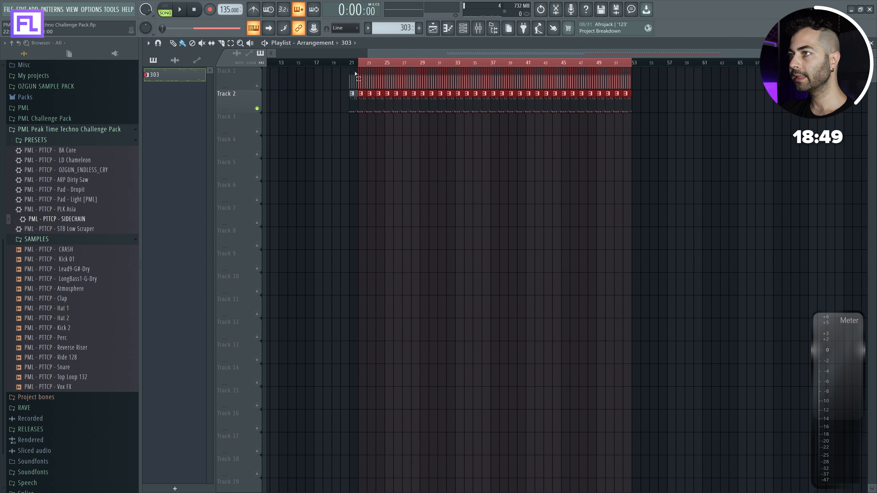
click(257, 85)
drag(526, 180, 545, 205)
key(space)
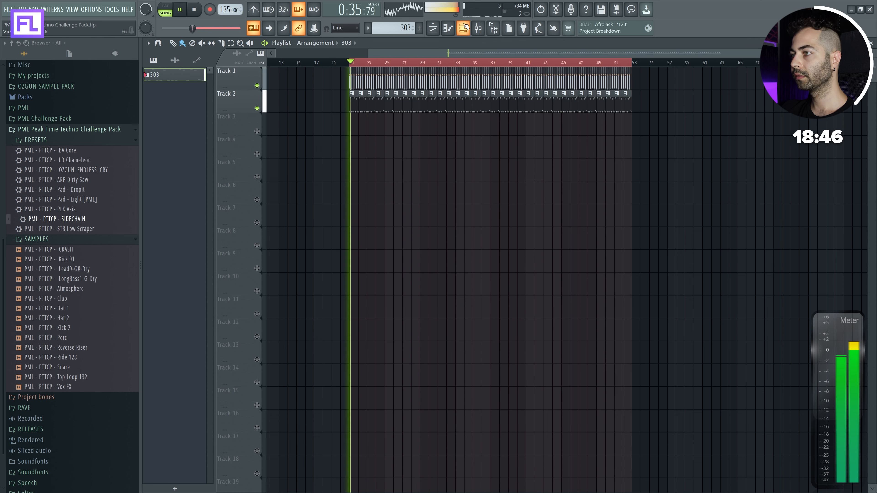
- Open Serum during playback, sweep Macro 1, and create an automation clip for it across bars 21 to 53
click(463, 28)
click(378, 188)
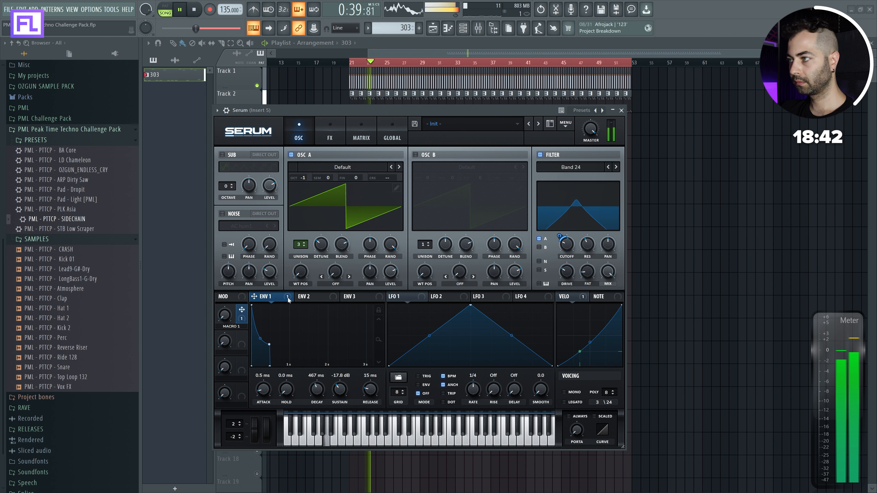
drag(568, 248, 566, 248)
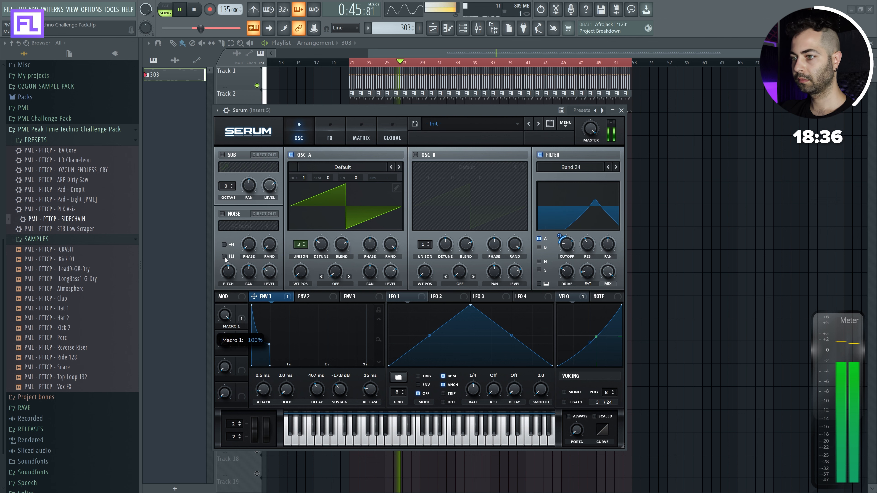
click(115, 11)
mouse_move(155, 110)
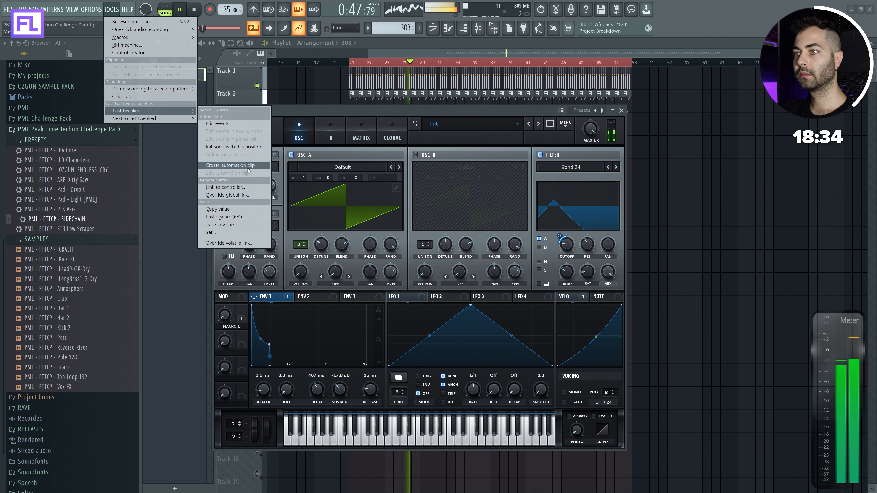
click(224, 166)
click(621, 110)
key(F4)
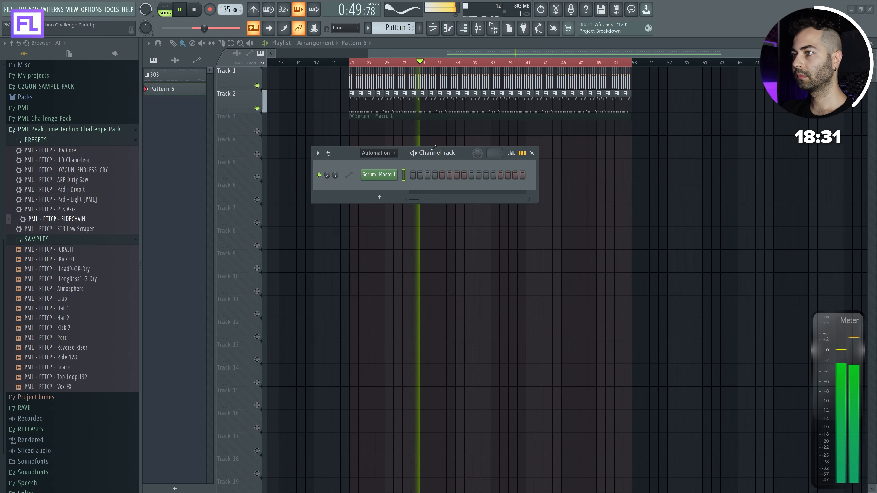
click(530, 153)
- Enlarge the Track 3 automation clip and draw a Macro 1 ramp rising from bar 23 to 25 that drops back to zero
scroll(330, 101, right, 1)
scroll(331, 101, up, 1)
click(258, 139)
key(space)
scroll(314, 162, up, 1)
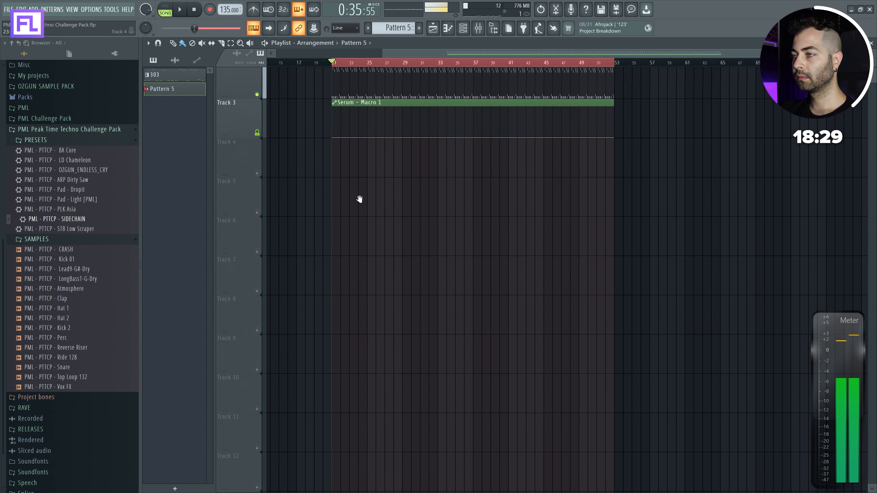
scroll(380, 207, up, 4)
right_click(408, 184)
right_click(516, 154)
right_click(517, 184)
right_click(462, 183)
- Add two more Macro 1 automation ramps during playback, rising over bars 27 to 29 and 31 to 33
scroll(463, 215, right, 2)
key(space)
scroll(429, 237, down, 3)
right_click(455, 184)
right_click(500, 154)
right_click(500, 184)
scroll(452, 211, right, 3)
right_click(428, 184)
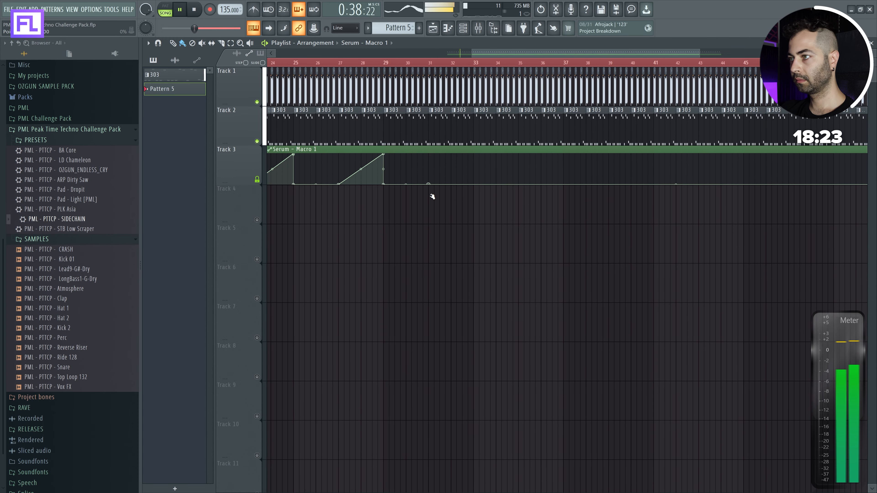
right_click(473, 154)
right_click(474, 184)
- Show all channels in the channel rack, open Serum to adjust the filter cutoff's modulation amount, and close Serum
scroll(518, 208, down, 4)
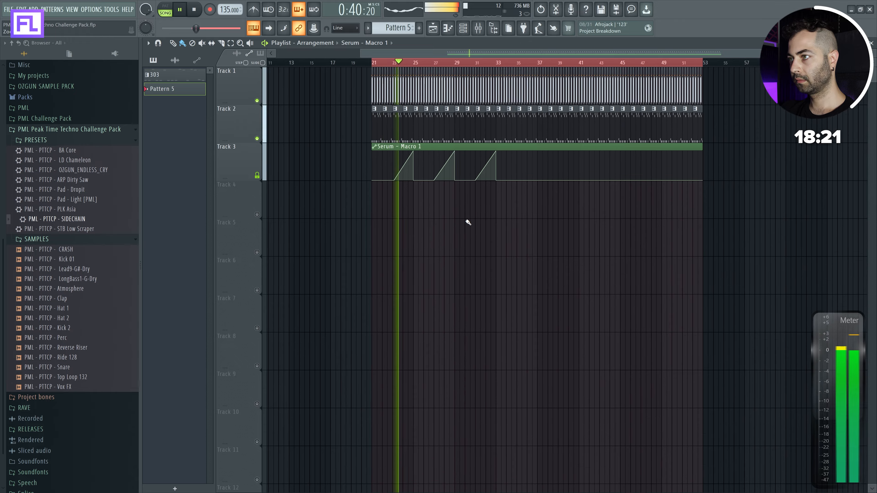
scroll(495, 211, up, 3)
scroll(504, 210, down, 1)
scroll(512, 205, up, 2)
scroll(510, 203, down, 1)
scroll(460, 207, left, 1)
scroll(356, 173, left, 2)
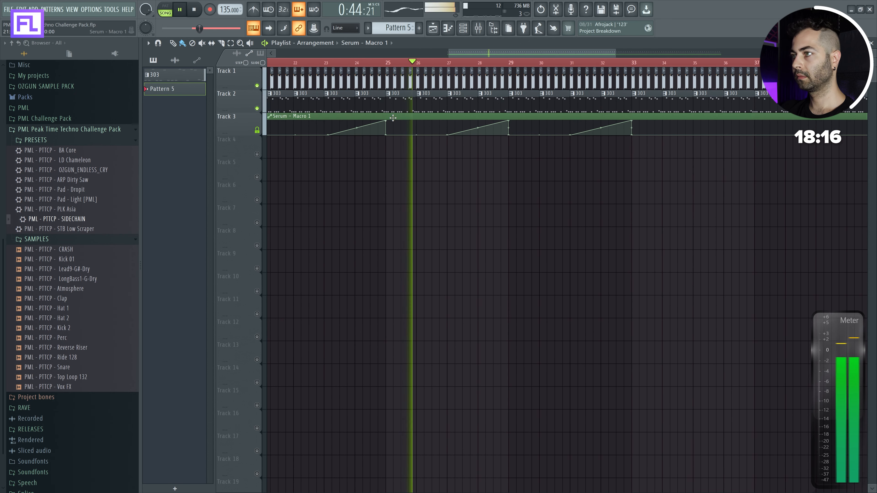
key(F6)
click(377, 153)
click(381, 162)
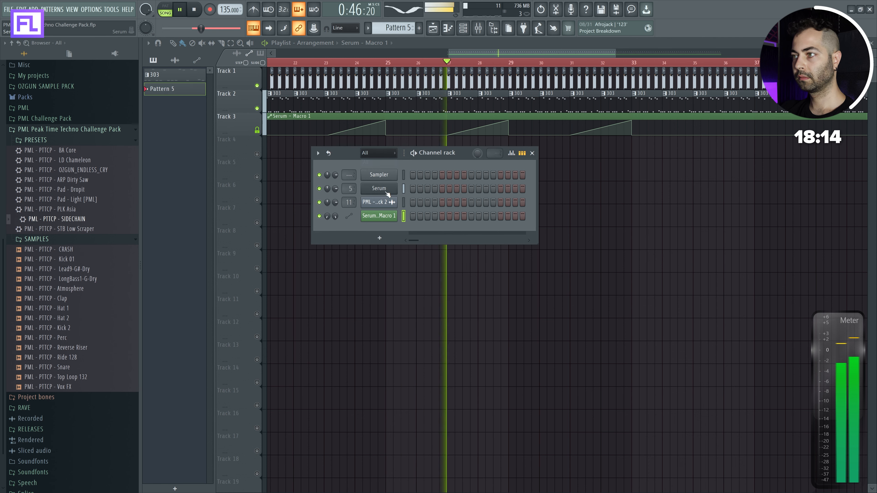
click(380, 205)
mouse_move(560, 232)
mouse_down()
mouse_move(558, 240)
mouse_move(562, 225)
mouse_up()
drag(682, 110, 664, 110)
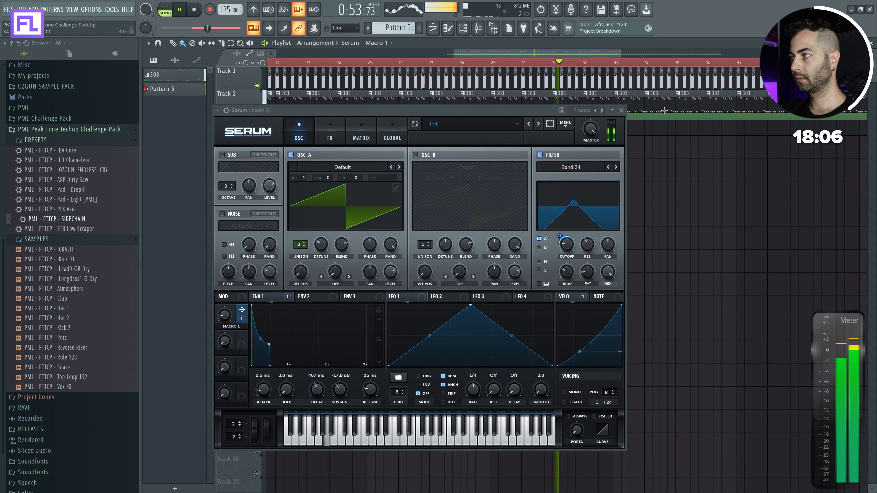
click(621, 110)
- Restart song playback and remove the ramp ending at bar 25 from the Serum Macro 1 automation
scroll(397, 212, down, 3)
scroll(599, 149, down, 1)
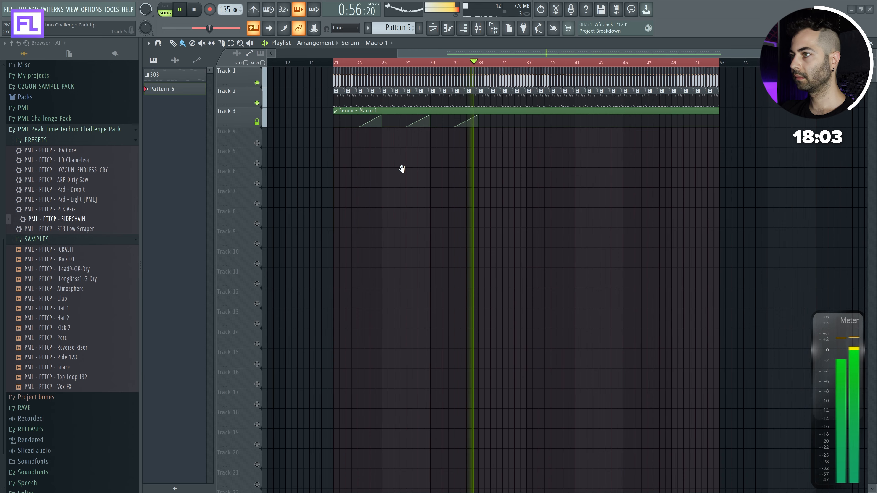
scroll(397, 163, left, 1)
key(space)
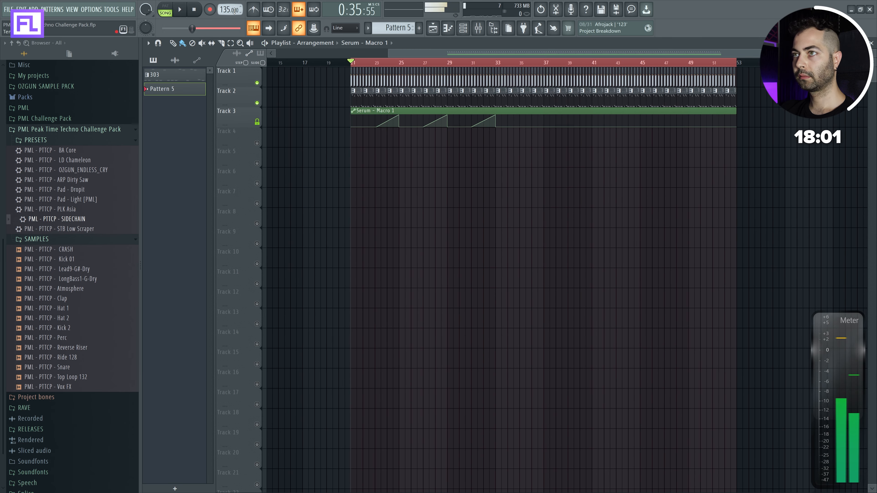
scroll(397, 115, up, 2)
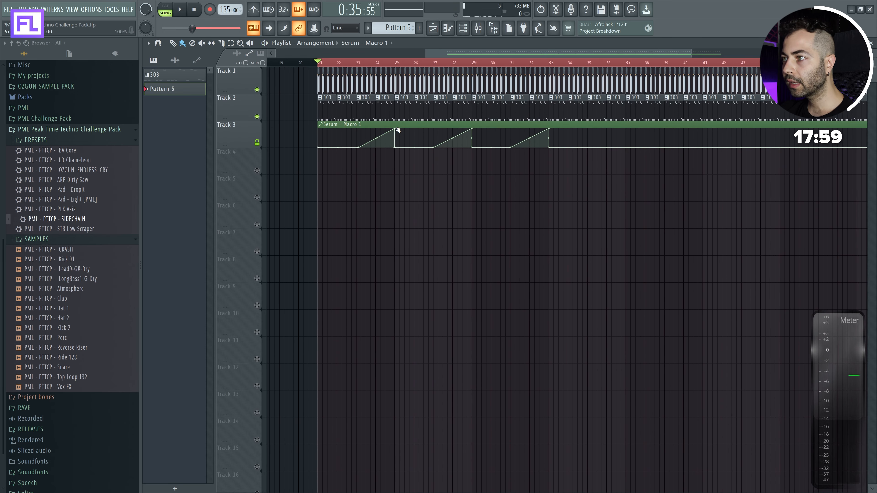
key(space)
drag(472, 129, 471, 129)
right_click(395, 136)
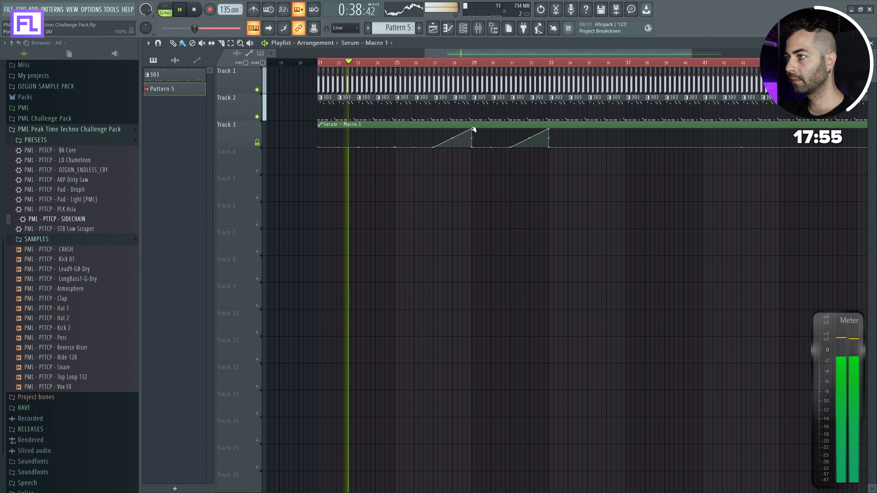
- Replace the ramp ending at bar 33 with a straight Macro 1 ramp rising from bar 35 to 37
right_click(548, 129)
right_click(626, 136)
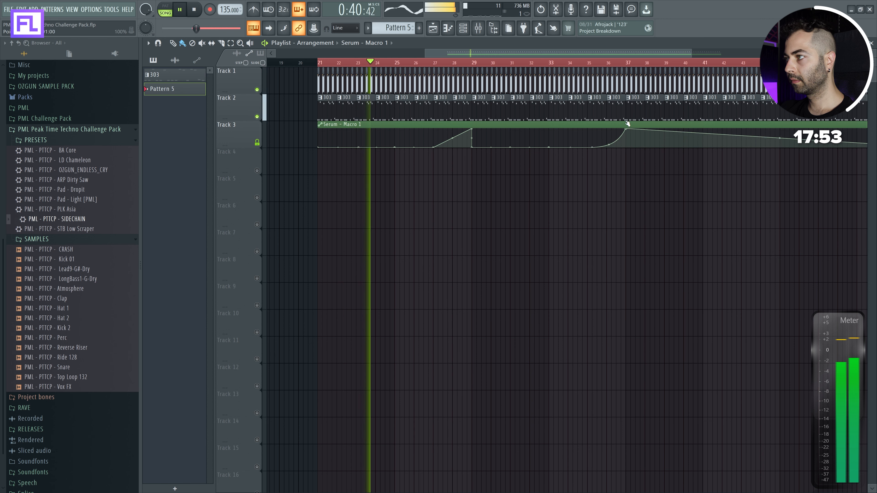
right_click(626, 147)
right_click(609, 144)
- Add a straight Macro 1 automation ramp rising from bar 43 to 45 that drops back to zero
scroll(477, 186, right, 3)
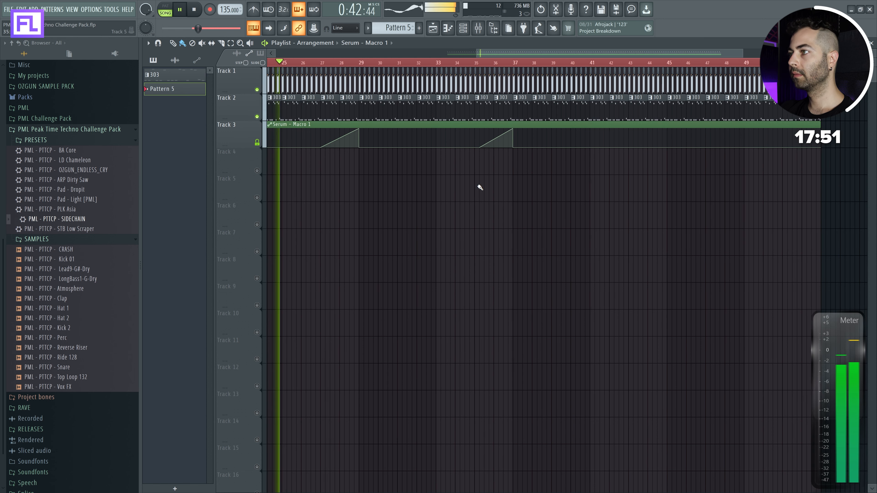
scroll(477, 186, down, 1)
right_click(665, 116)
right_click(669, 144)
drag(669, 131, 665, 131)
- Add a final Macro 1 ramp rising from bar 49 to the clip's end at bar 53, and stop playback
right_click(742, 131)
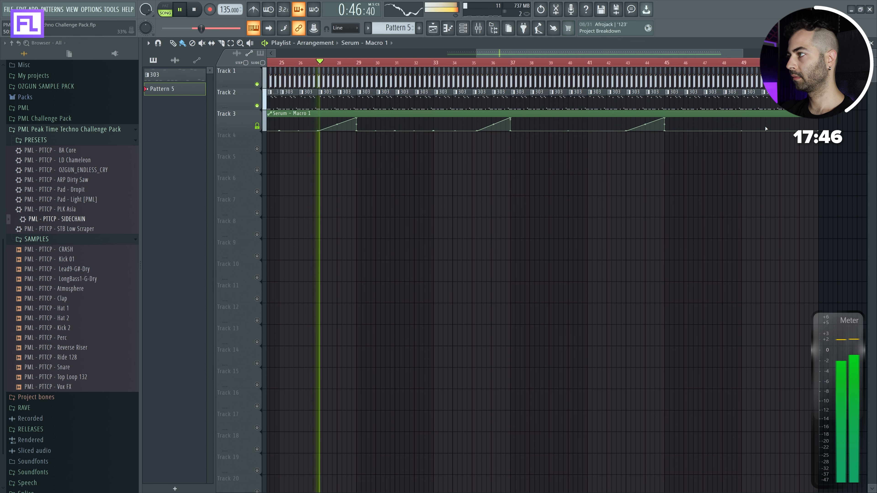
right_click(816, 118)
ctrl+right_click(456, 221)
click(667, 219)
right_click(667, 219)
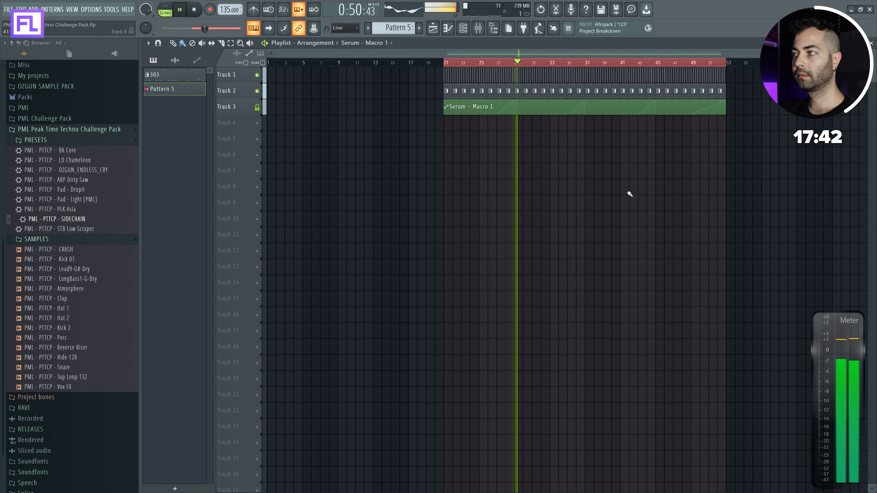
scroll(328, 188, up, 2)
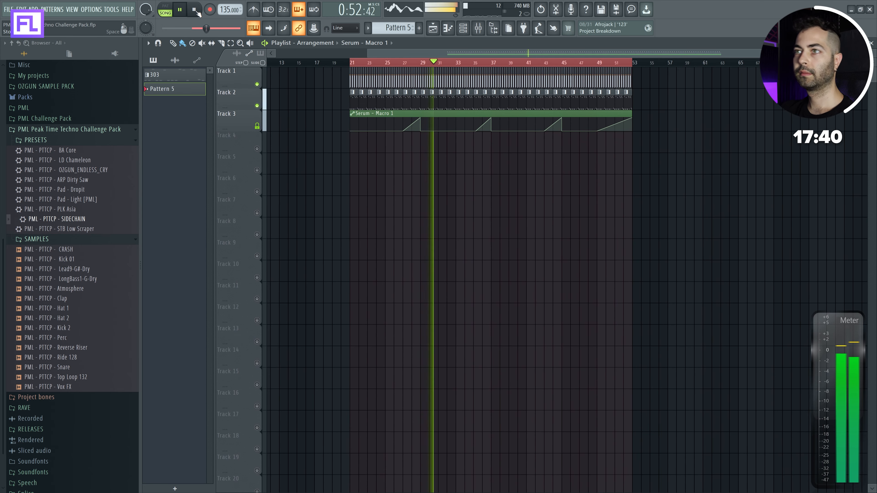
click(196, 10)
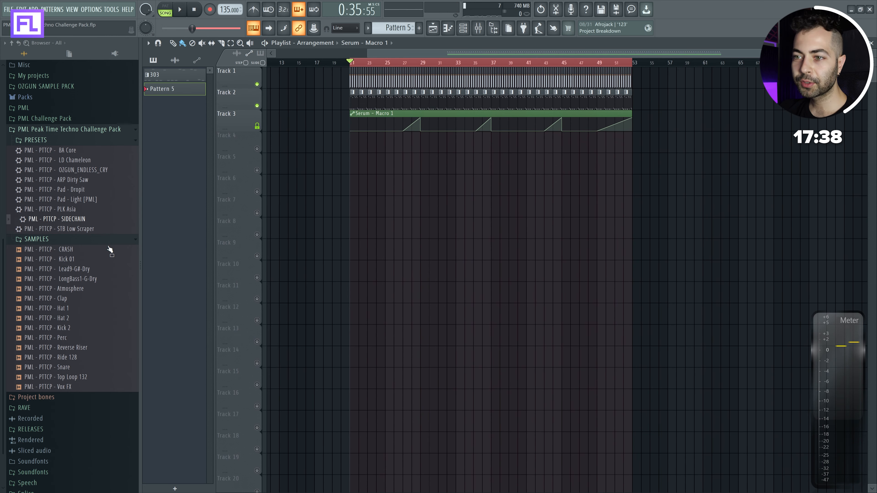
- Create a new pattern named roll and place one clip of it at bar 21 on Track 4
scroll(402, 226, up, 1)
click(177, 490)
click(179, 488)
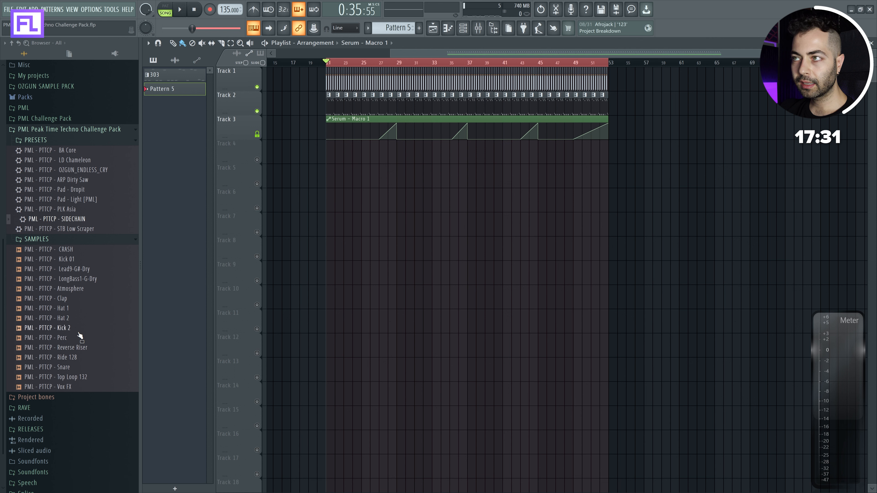
click(419, 27)
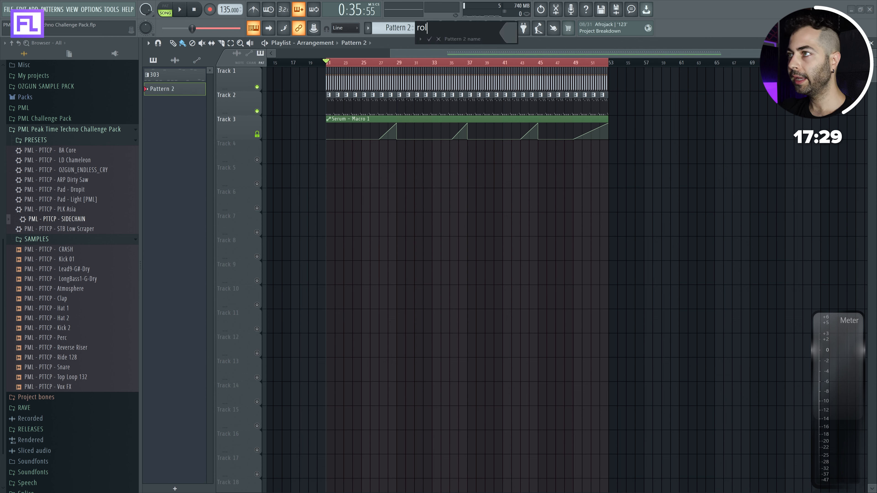
key(Return)
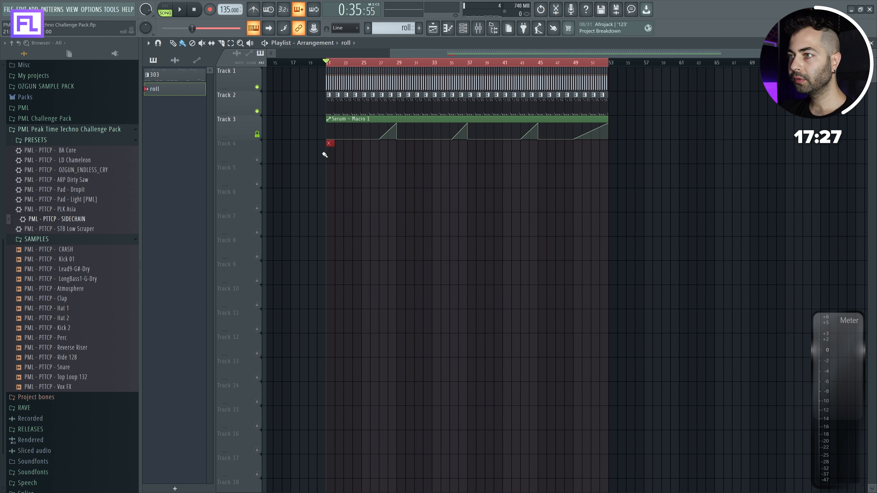
- Solo Track 4, add the PML Hat 1 sample as a new channel, and fill all 16 of its steps
right_click(257, 160)
key(F6)
click(69, 308)
drag(74, 308, 381, 231)
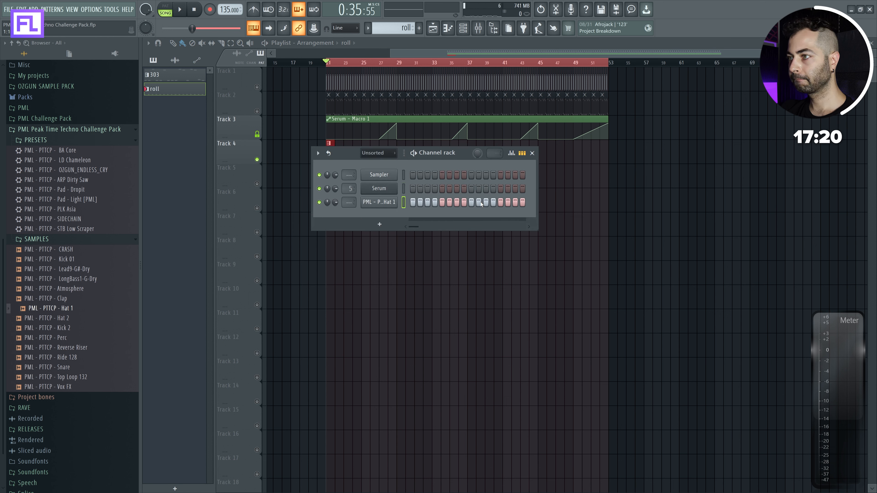
- Enable Hat 1's volume envelope and shape it with a very short decay and no attack, hold, sustain or release while looping the pattern
click(372, 203)
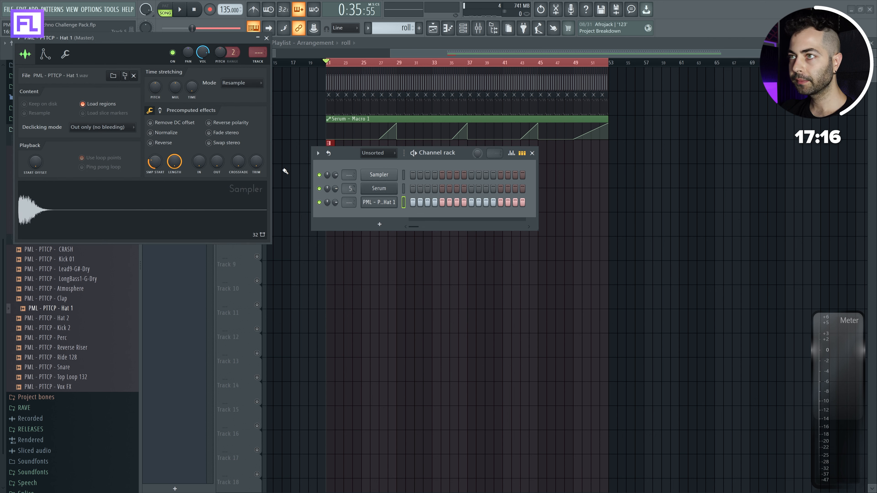
click(180, 9)
key(l)
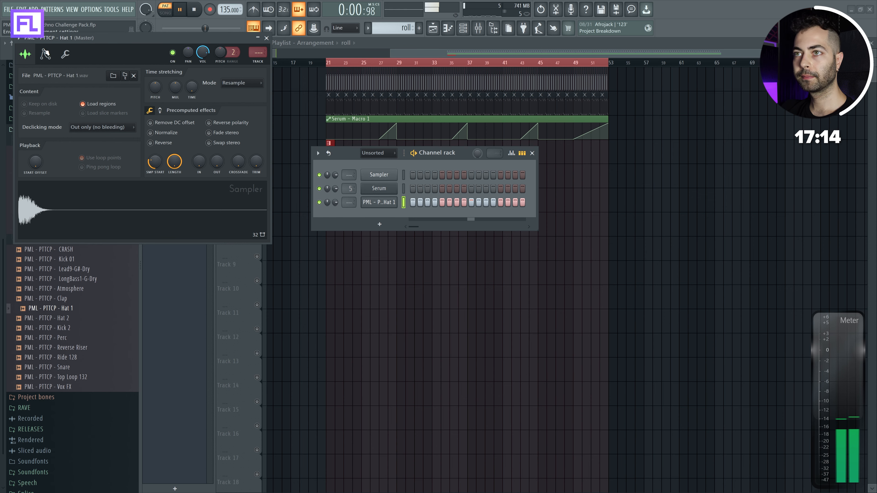
click(45, 54)
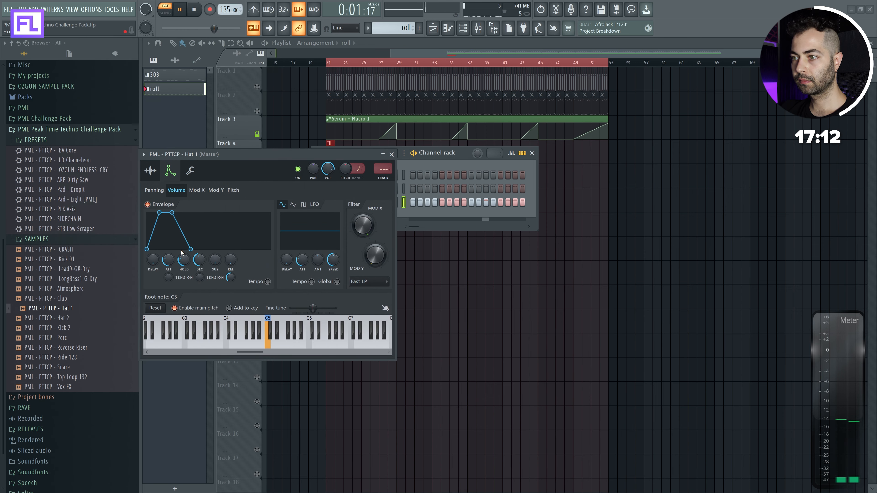
drag(182, 252, 183, 257)
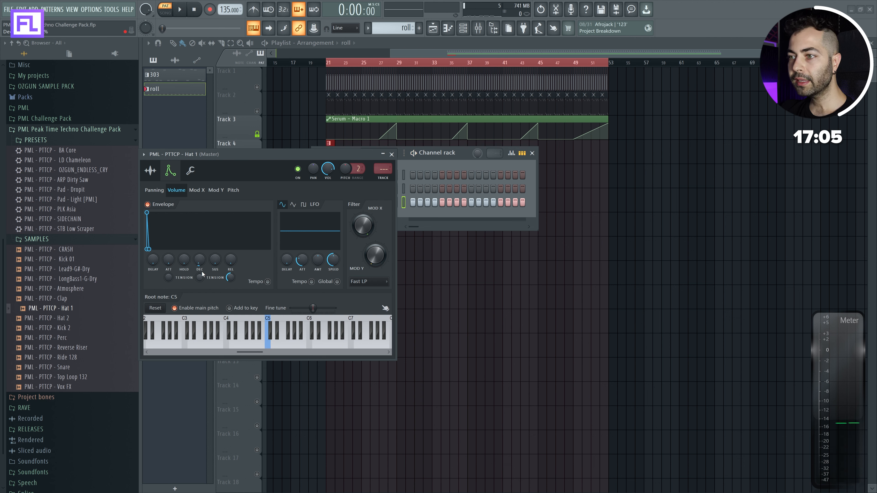
- Create an automation clip for Hat 1's volume envelope decay time over bars 21 to 29 on Track 5
drag(335, 62, 398, 65)
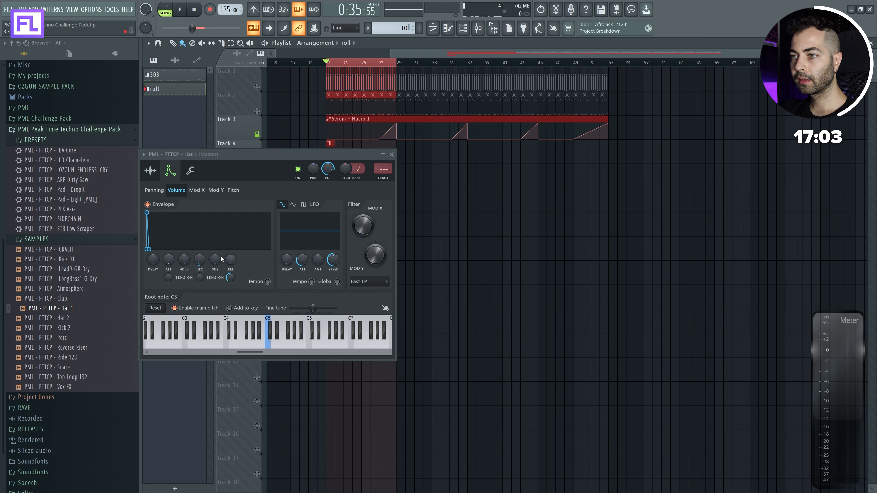
right_click(212, 263)
click(228, 328)
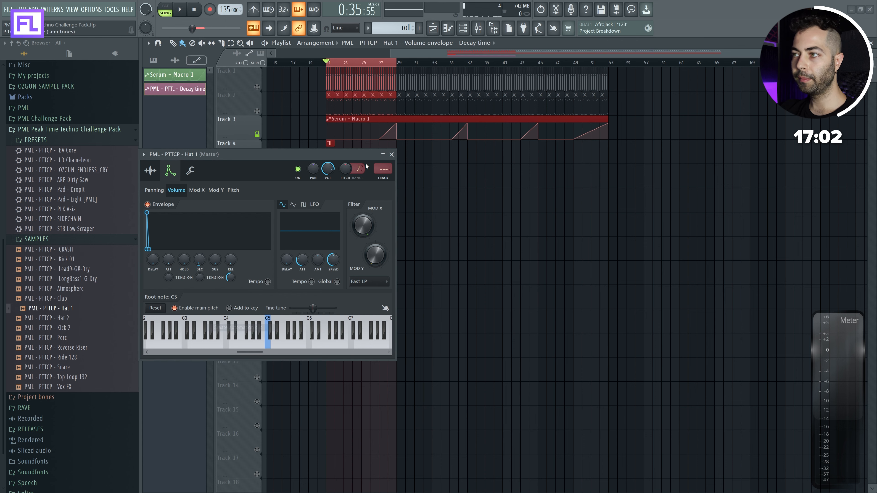
click(392, 154)
scroll(307, 195, up, 3)
click(371, 176)
scroll(418, 208, up, 2)
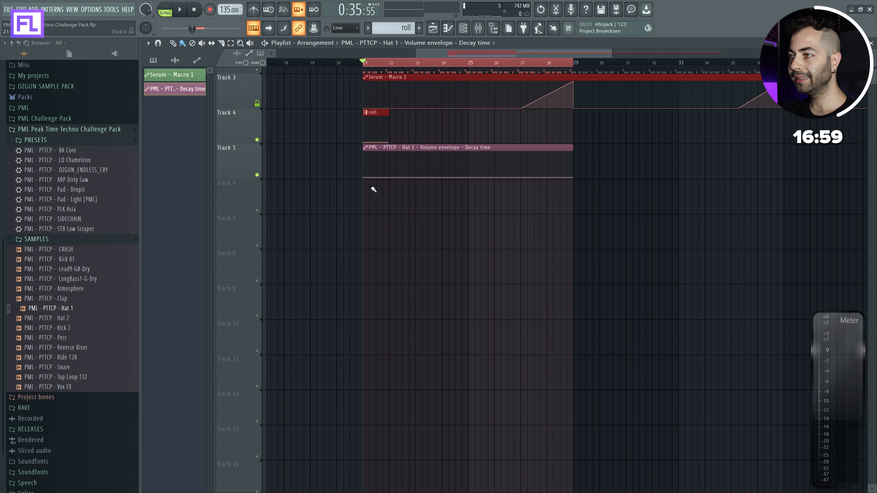
- Shape the decay-time automation as a four-bar curved rise over bars 21 to 25, and copy the clip to bar 29
right_click(364, 178)
drag(575, 179, 573, 166)
shift+drag(426, 147, 637, 147)
drag(573, 167, 475, 171)
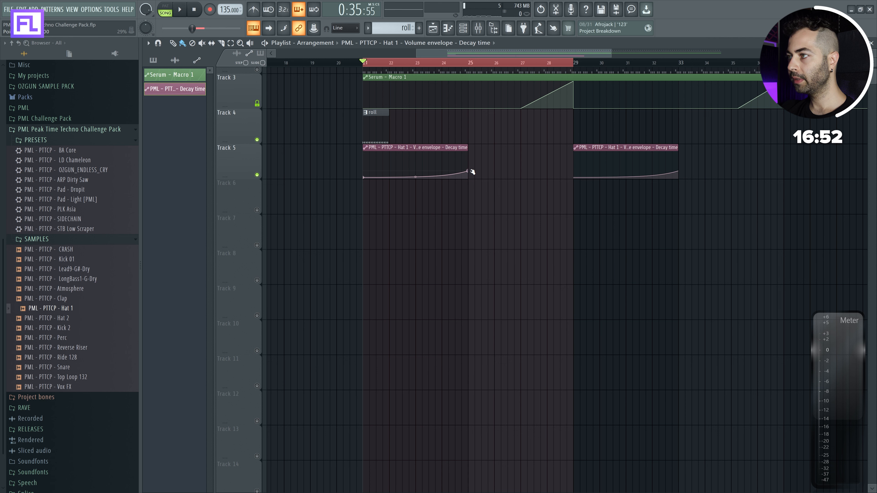
- Start playback, repeat the roll clip up to bar 37, and add a decay-time automation copy at bar 25
key(space)
ctrl+drag(439, 125, 487, 125)
mouse_move(578, 125)
ctrl+mouse_down()
mouse_move(350, 131)
mouse_move(605, 121)
mouse_move(584, 127)
ctrl+mouse_up()
click(583, 231)
right_click(583, 231)
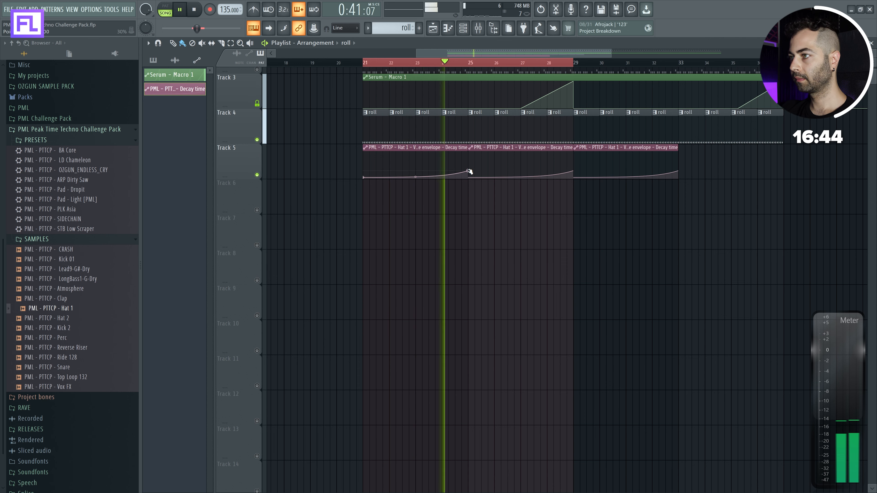
- Fine-tune the end point of the decay-time automation curve during playback, and stop the song
drag(467, 171, 256, 231)
scroll(558, 255, down, 3)
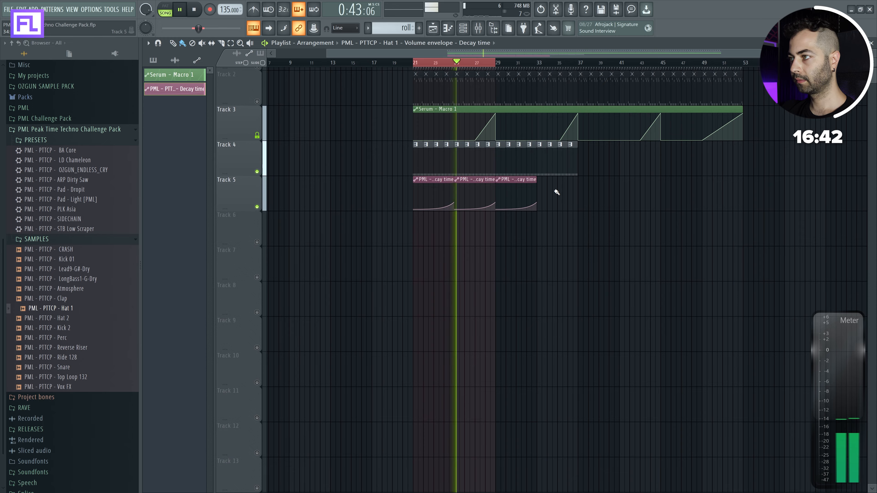
scroll(440, 216, up, 3)
scroll(420, 216, up, 2)
key(space)
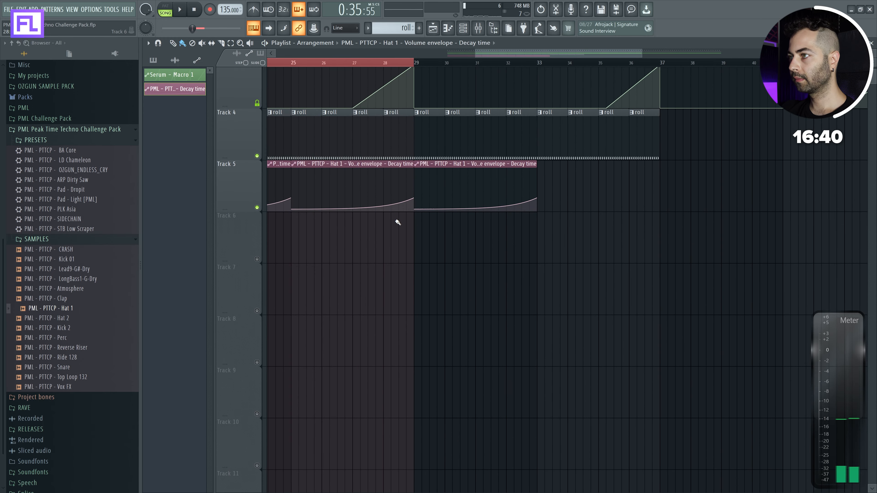
- Repeat the roll clips on Track 4 and the decay-time automation clips on Track 5 up to bar 53
scroll(555, 165, down, 4)
right_click(579, 138)
right_click(531, 166)
key(ctrl+a)
shift+drag(500, 166, 573, 170)
ctrl+drag(672, 132, 629, 166)
scroll(595, 260, down, 1)
click(594, 265)
right_click(592, 264)
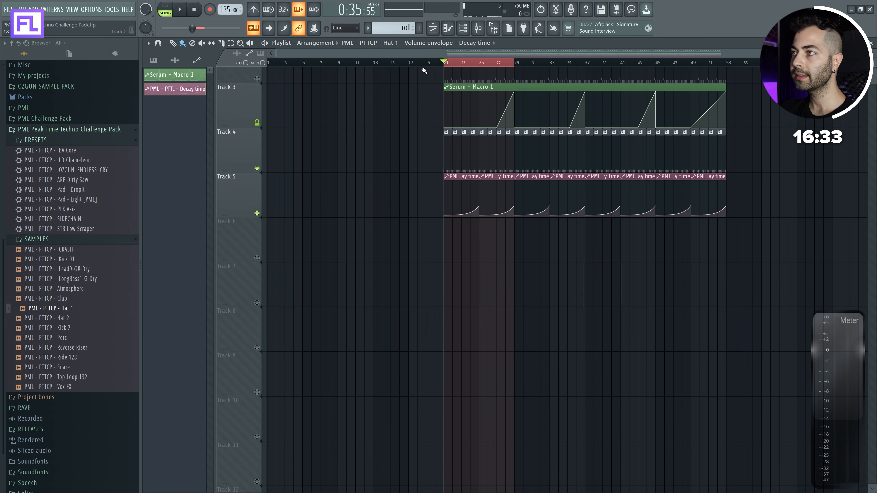
- Apply the Techno 1 quantize template to the Hat 1 notes, varying only their velocities, while listening to the song
key(F7)
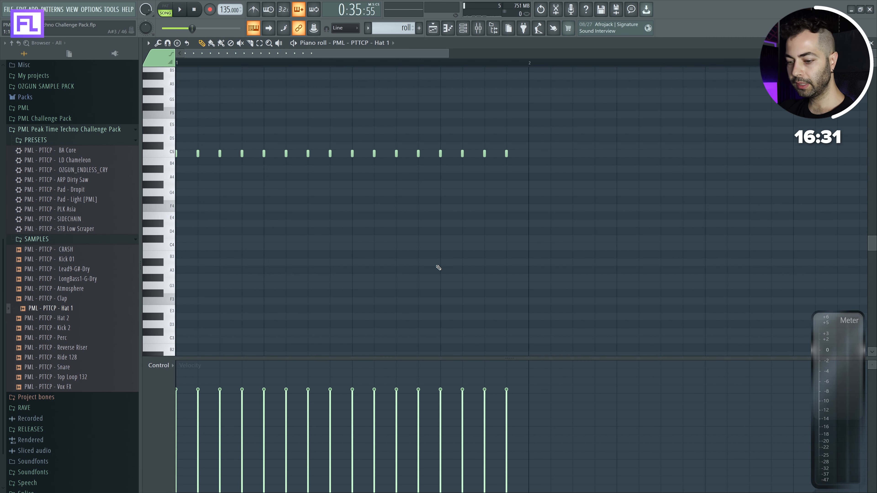
key(alt+q)
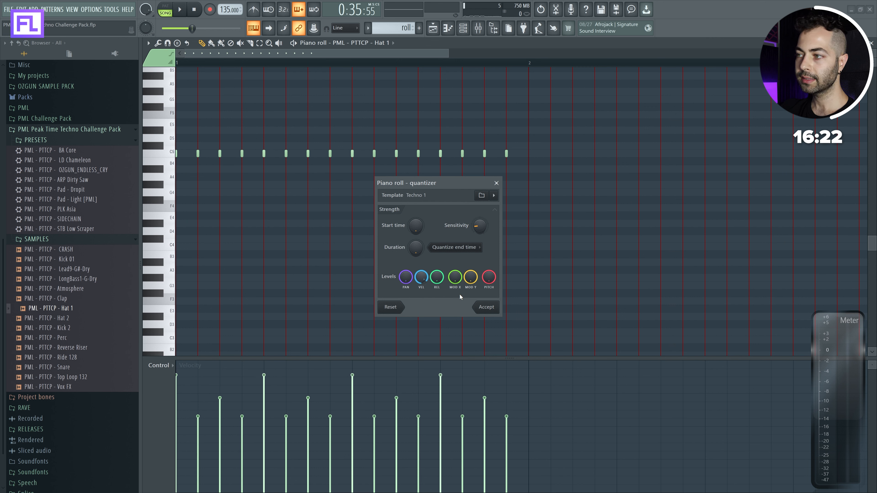
key(space)
mouse_move(425, 279)
mouse_down()
mouse_move(426, 307)
mouse_move(426, 279)
mouse_up()
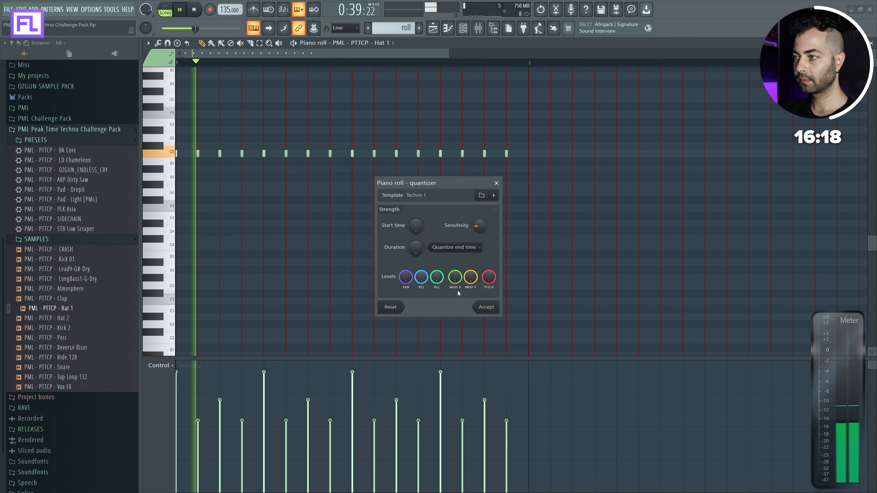
click(497, 307)
key(F5)
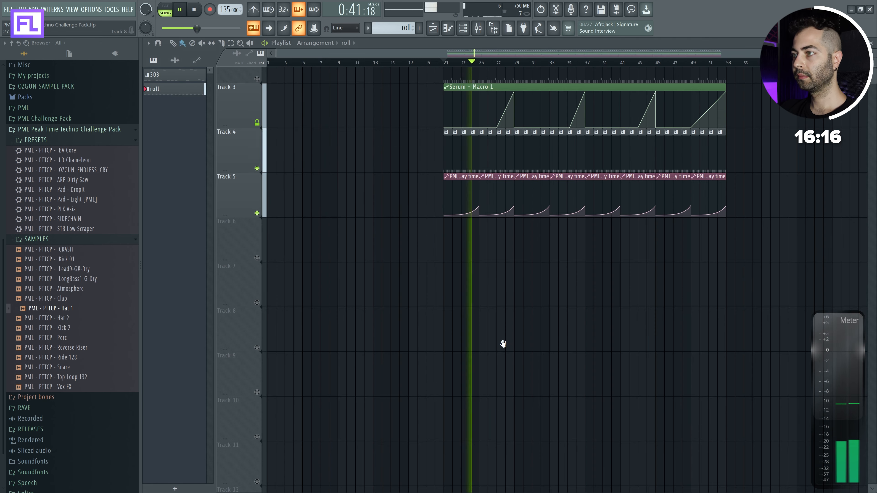
- Stop playback and route the Hat 1 channel to mixer track 16
key(space)
key(F6)
key(F9)
right_click(342, 200)
drag(348, 202, 349, 181)
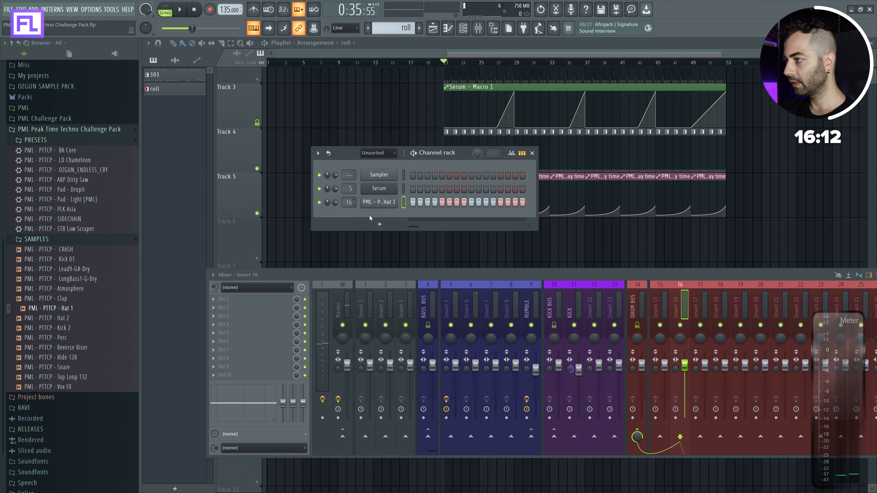
- Name mixer track 16 roll and sidechain the KICK BUS to it
double_click(684, 312)
text(r)
key(Escape)
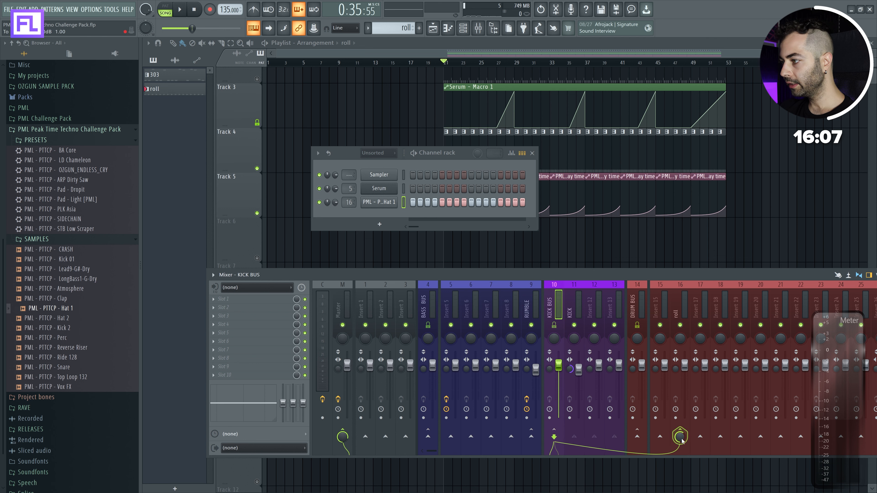
click(684, 440)
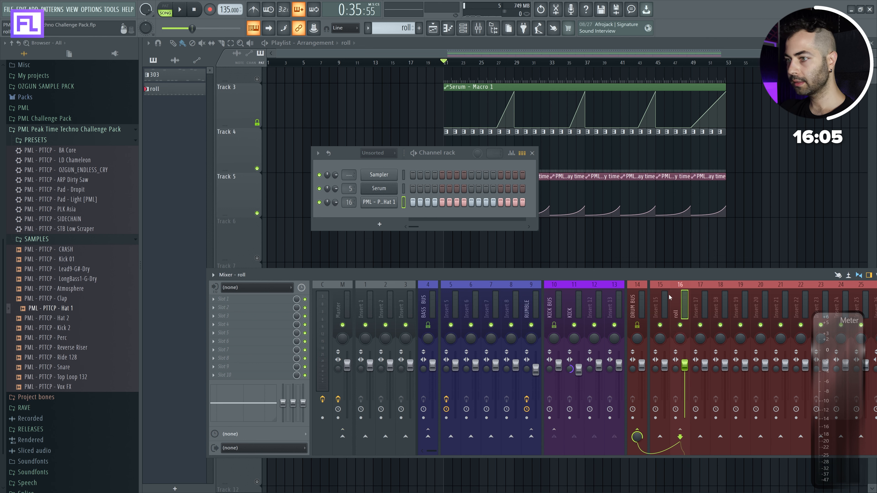
- Add Fruity Limiter to slot 8 of the roll mixer track in compressor mode, with sidechain input 1, a lower threshold and a higher ratio
click(235, 299)
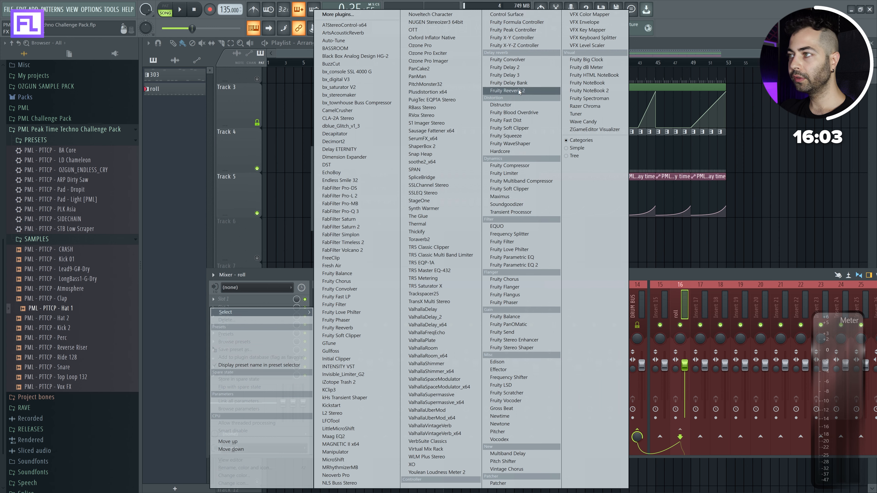
click(521, 174)
click(99, 174)
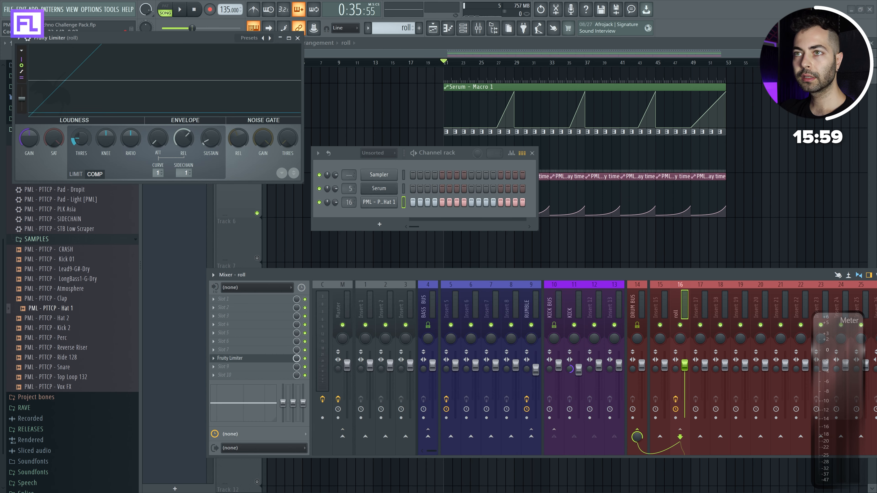
drag(105, 82, 237, 244)
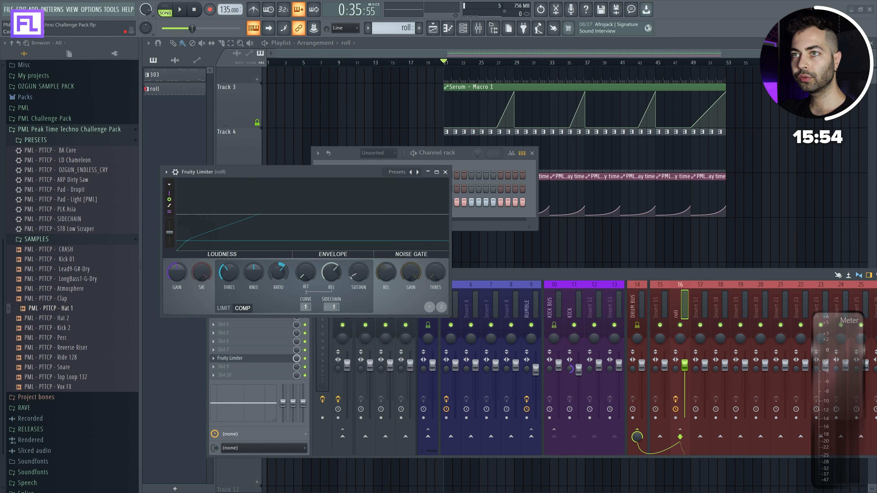
- Play the song with Track 1 enabled and set the roll limiter's compression threshold to -17.5 dB
drag(362, 173, 426, 189)
key(space)
drag(297, 297, 296, 316)
drag(558, 275, 565, 336)
scroll(319, 76, up, 2)
click(257, 107)
drag(292, 292, 292, 277)
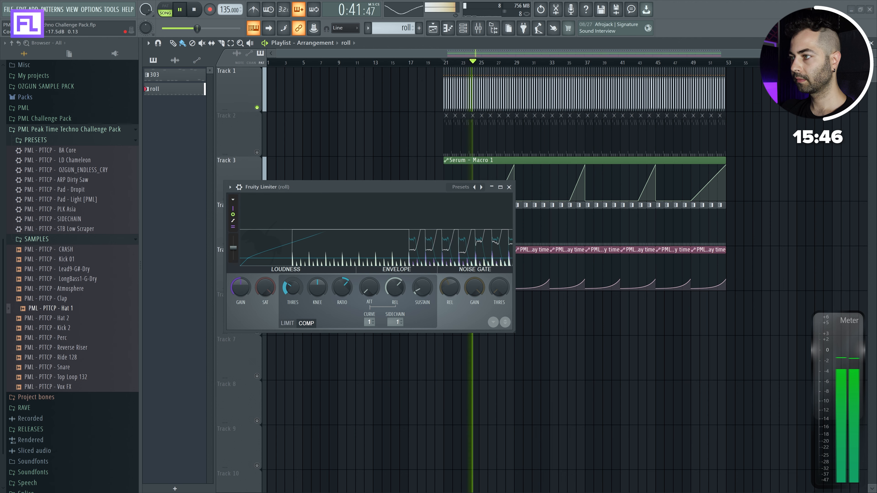
click(508, 188)
- Enable the 303 line on Track 2 and restart song playback from bar 21
drag(507, 279, 464, 318)
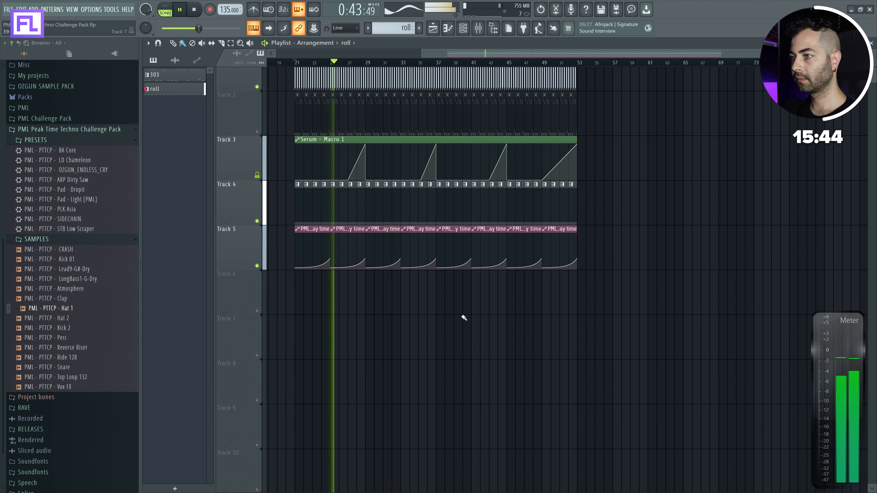
scroll(464, 318, down, 1)
scroll(342, 270, up, 3)
click(257, 142)
key(space)
key(space)
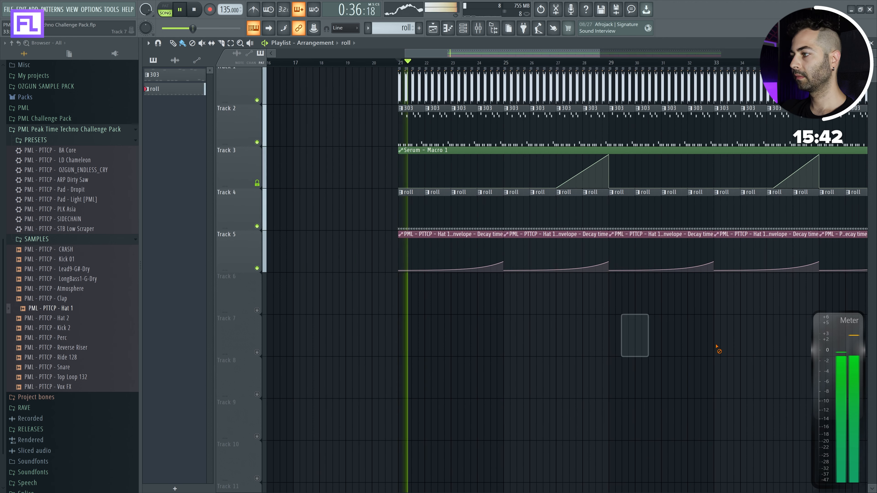
- Stop playback, add FreeClip to slot 9 of the Master mixer track, and return the playhead to bar 21
click(477, 28)
drag(480, 333, 460, 271)
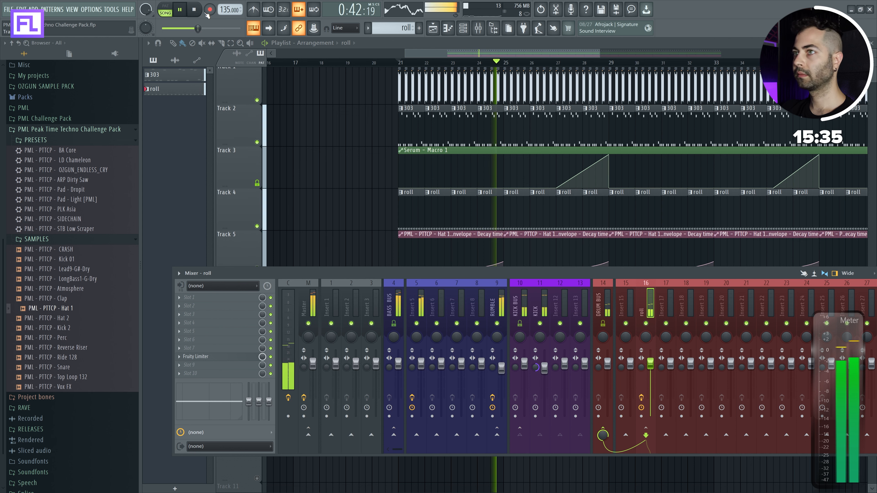
click(195, 10)
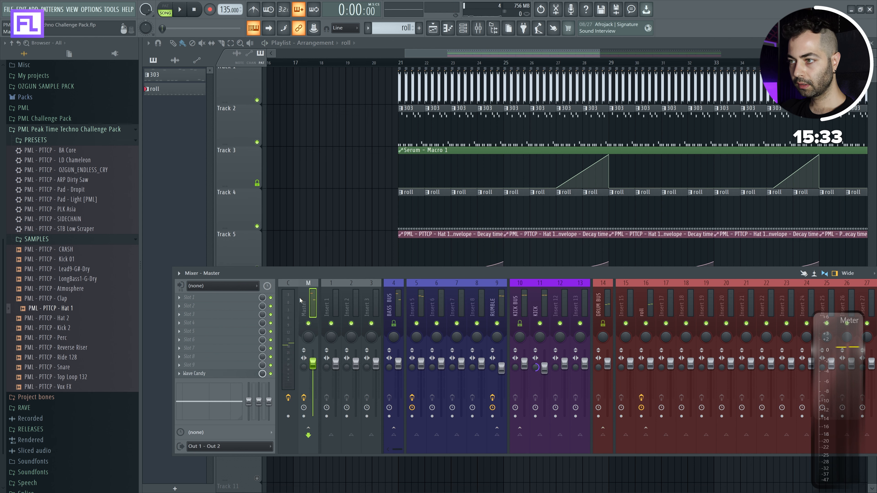
click(202, 365)
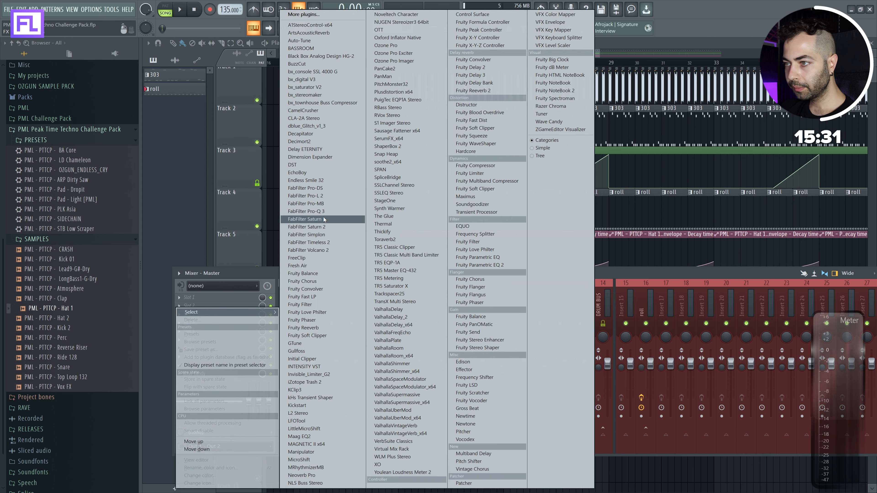
click(319, 259)
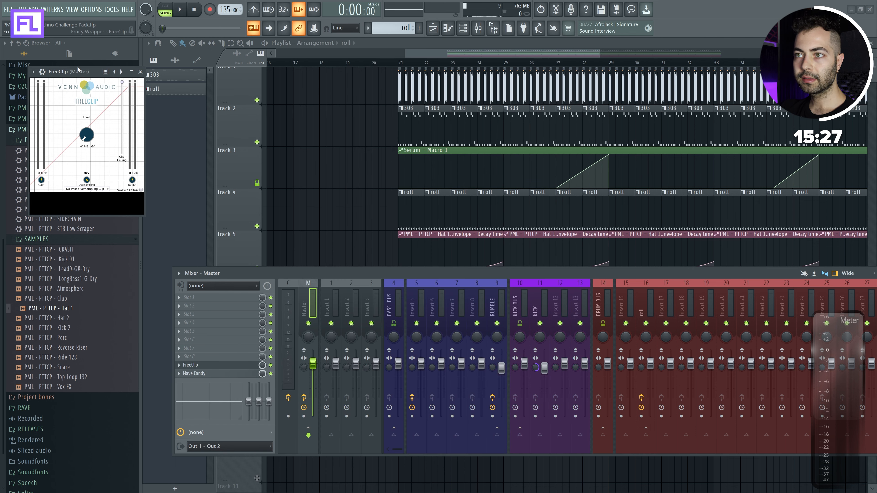
drag(78, 69, 269, 121)
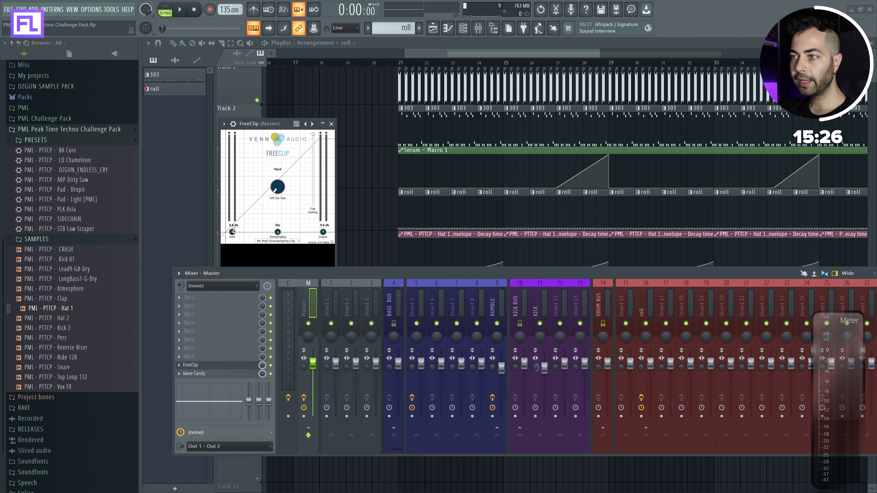
click(331, 124)
click(399, 63)
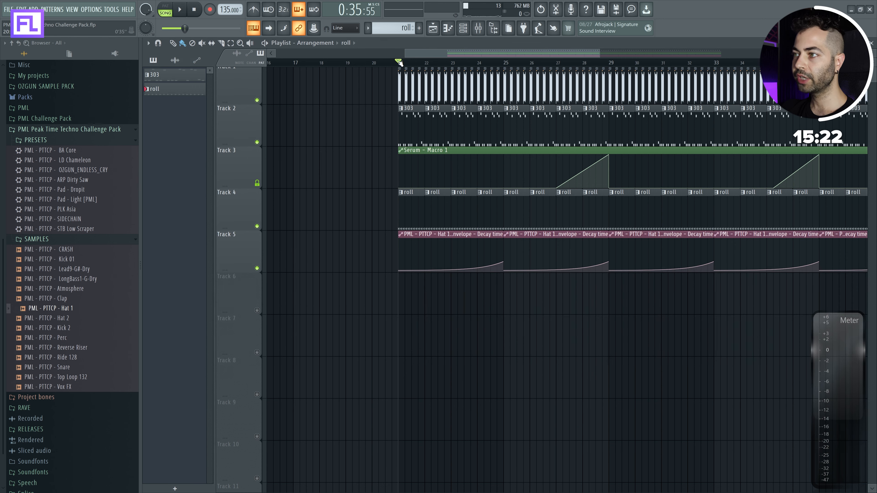
- Save the project, play the arrangement from bar 21 and stop playback
scroll(501, 307, right, 3)
scroll(501, 307, down, 1)
key(ctrl+s)
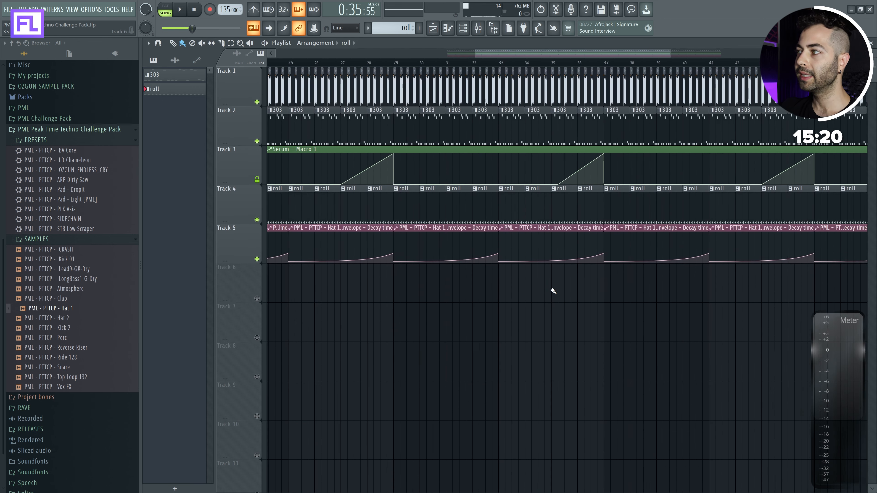
scroll(504, 311, down, 3)
key(space)
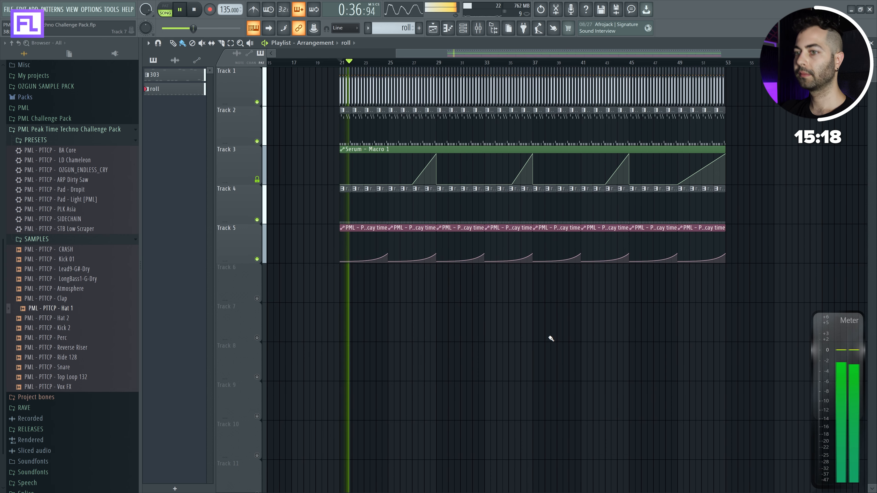
click(194, 9)
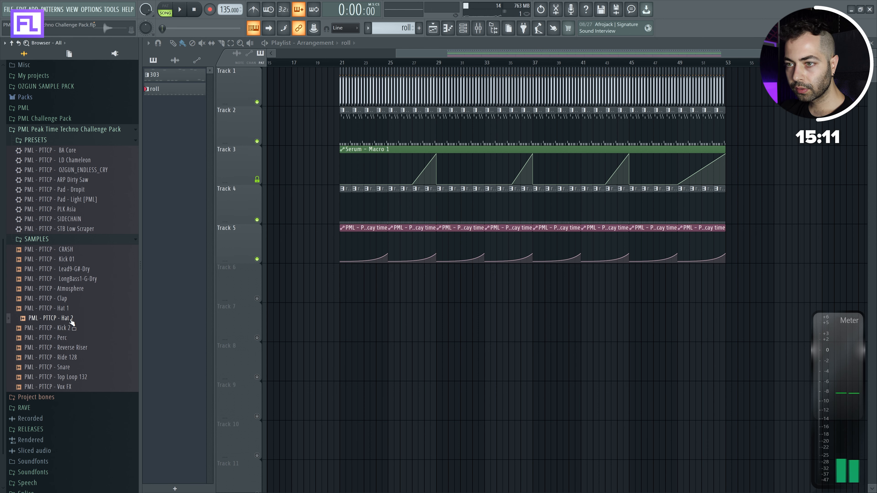
- Place the PML - PTTCP - Hat 2 sample on Track 6 at bar 33, trimming its silent start and shifting it to the first offbeat
drag(375, 319, 509, 291)
scroll(509, 307, up, 5)
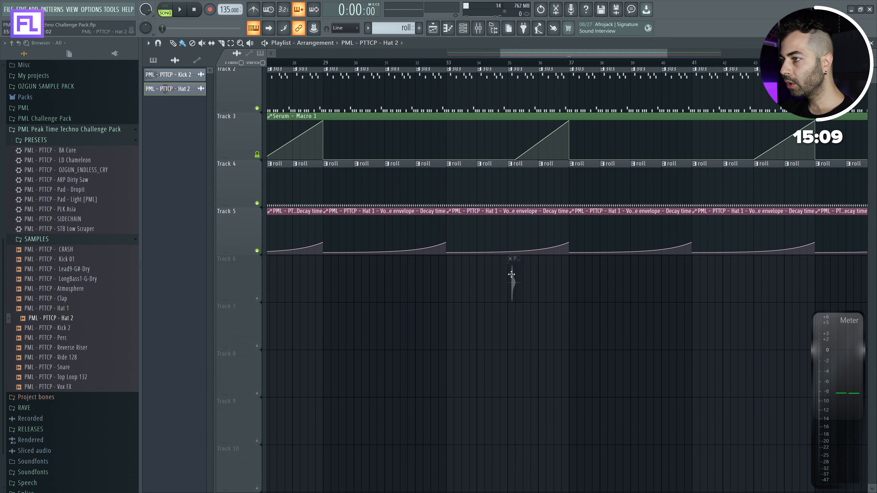
scroll(451, 277, up, 5)
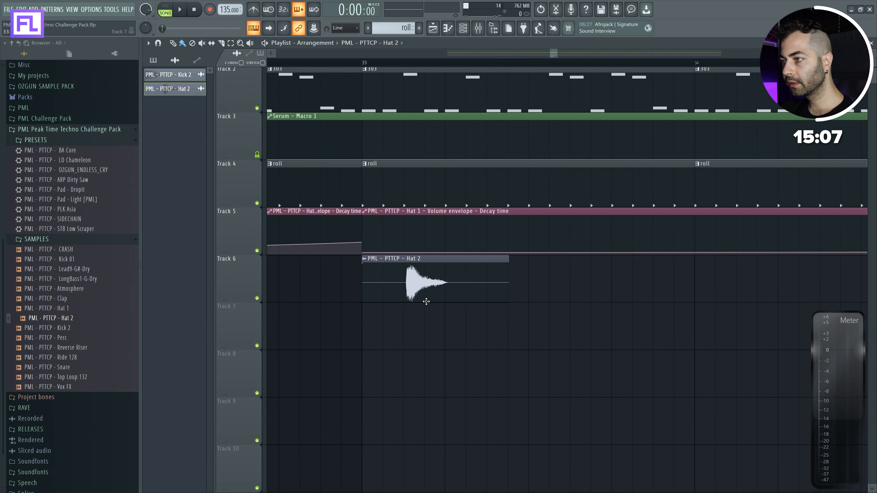
scroll(330, 306, left, 2)
drag(348, 288, 466, 289)
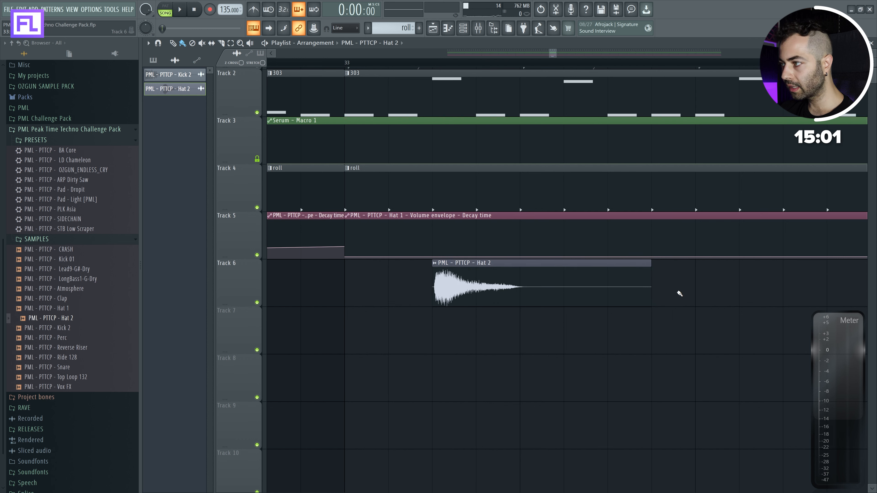
- Shorten the Hat 2 clip's tail with declicking set to Generic (bleeding), and place a second hit on the next offbeat
double_click(490, 290)
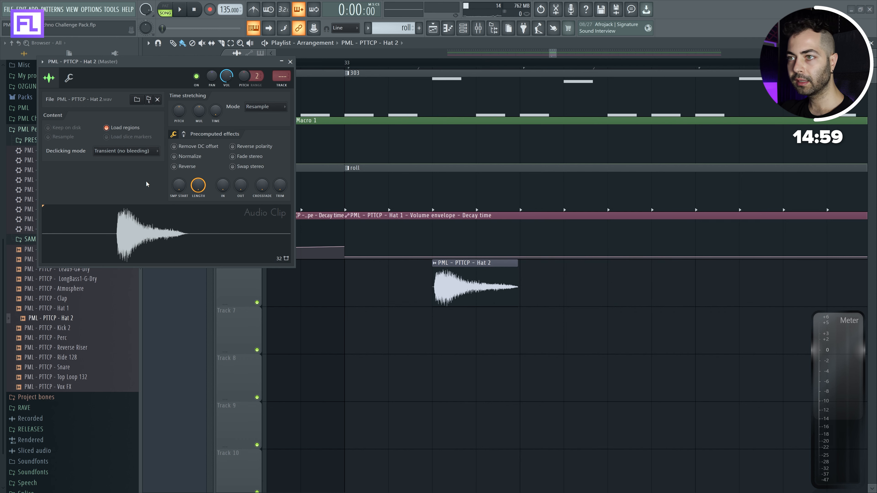
click(141, 151)
click(120, 183)
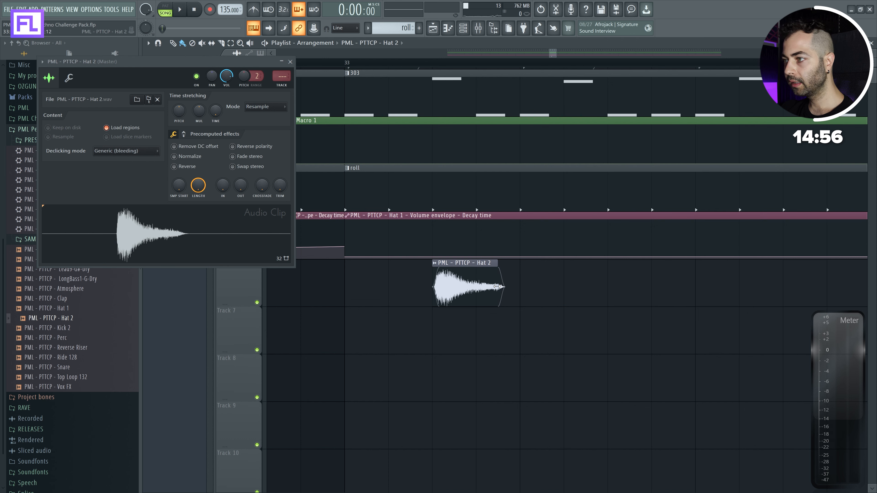
click(642, 284)
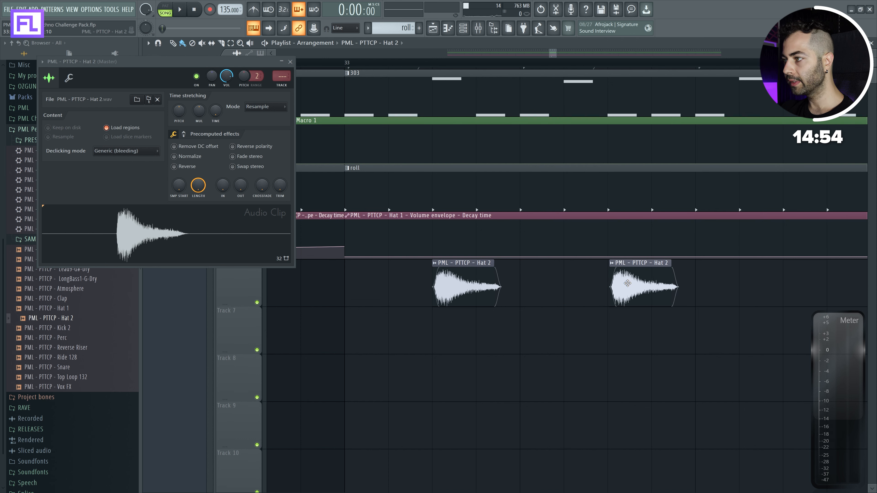
- Fill bars 33 to 36 on Track 6 with offbeat Hat 2 hits while playing the song from bar 33
scroll(614, 293, down, 5)
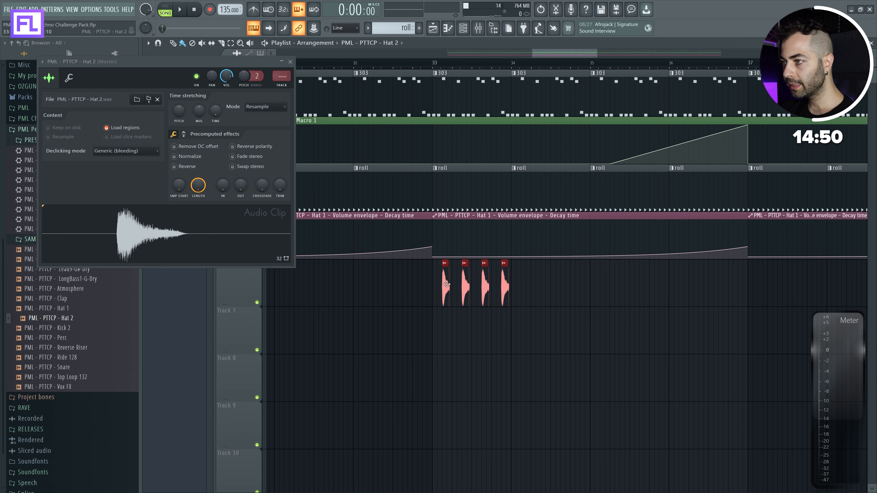
click(435, 68)
key(space)
drag(632, 328, 612, 290)
drag(817, 294, 419, 298)
- Lower the Hat 2 volume to about 64% and duplicate the offbeat hits past bar 37 on Track 6
drag(228, 77, 243, 121)
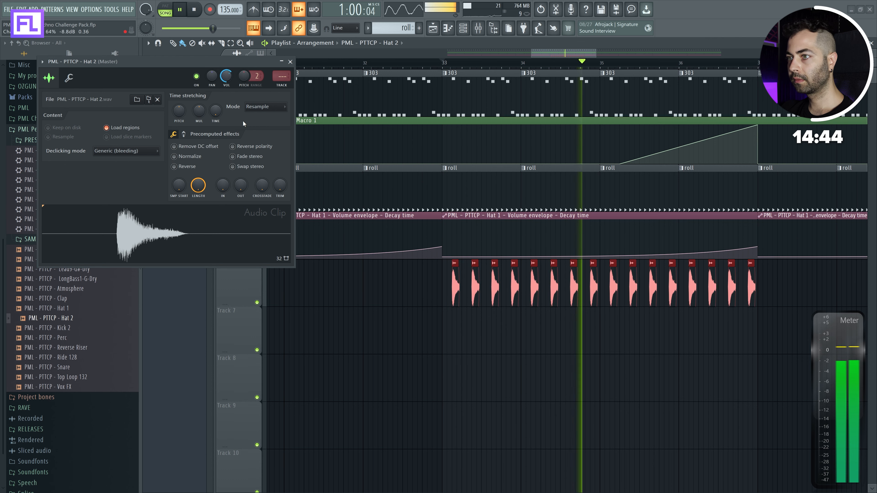
mouse_move(483, 293)
mouse_down()
mouse_move(798, 293)
mouse_move(472, 298)
mouse_up()
scroll(519, 340, down, 3)
key(ctrl+b)
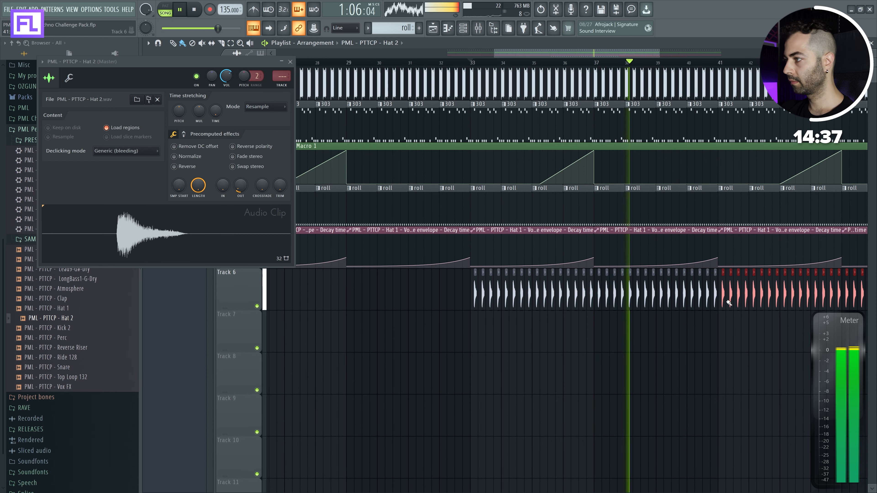
- Extend the Hat 2 hits on Track 6 up to bar 53, then stop playback and close the Hat 2 settings
scroll(466, 354, down, 3)
drag(641, 292, 698, 293)
scroll(440, 347, down, 2)
scroll(441, 349, left, 3)
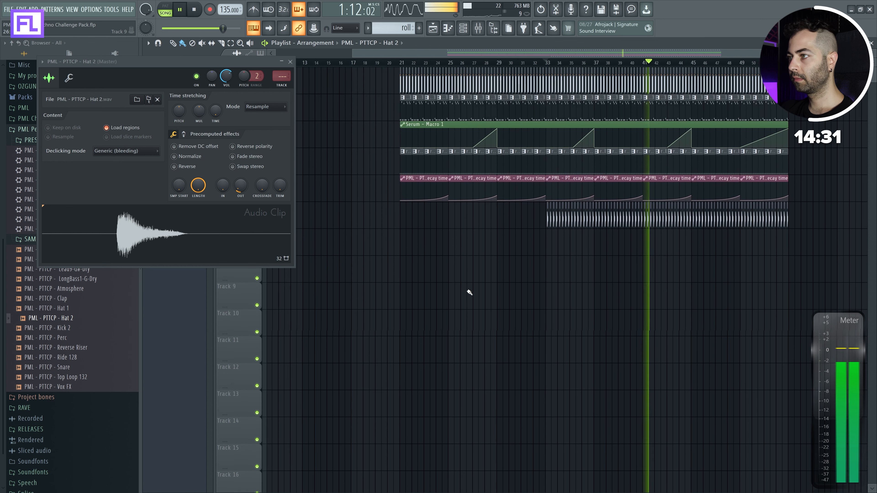
scroll(469, 292, up, 1)
key(space)
click(290, 61)
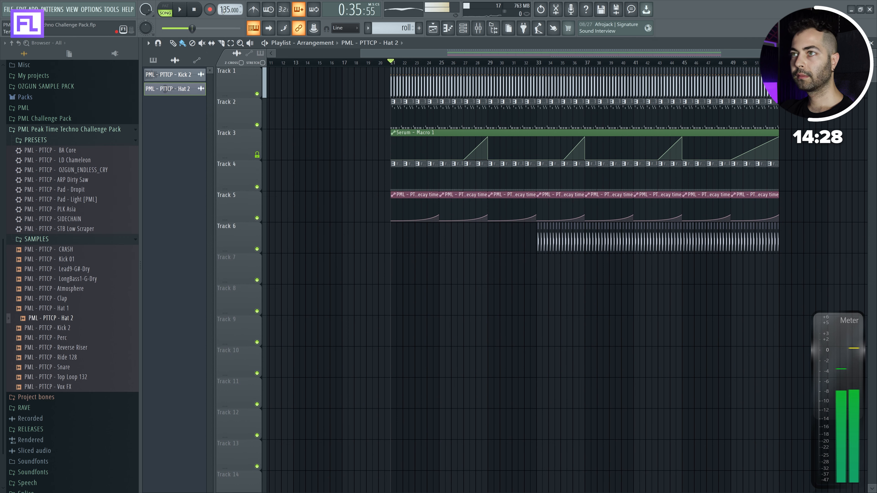
- Audition the percussion samples, place PML - PTTCP - Ride 128 on Track 7 at bar 41, and move the playhead there
click(73, 338)
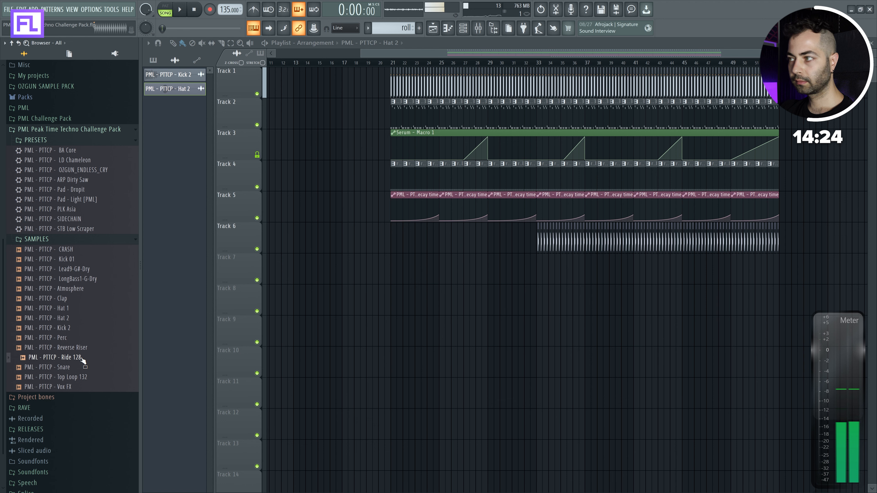
drag(78, 359, 635, 271)
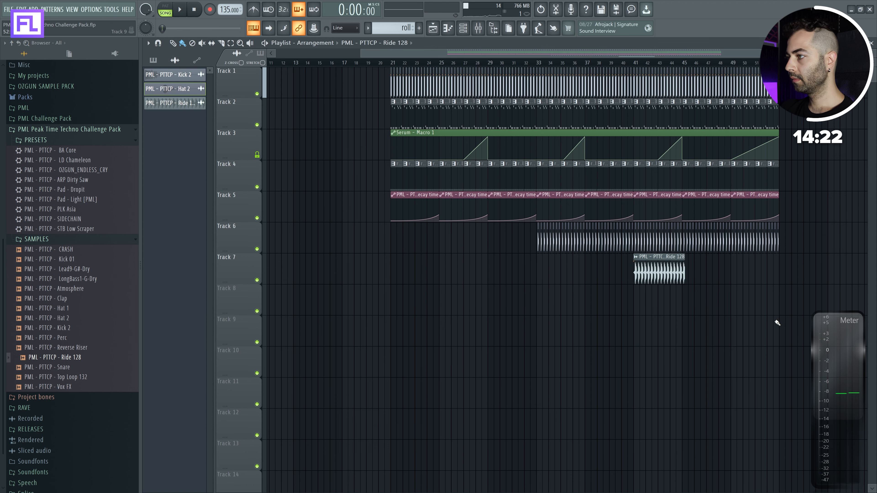
scroll(754, 320, up, 4)
click(341, 62)
scroll(443, 273, up, 1)
- Fit the Ride 128 clip to exactly four bars at the project tempo and set its time-stretching mode to Stretch
double_click(443, 278)
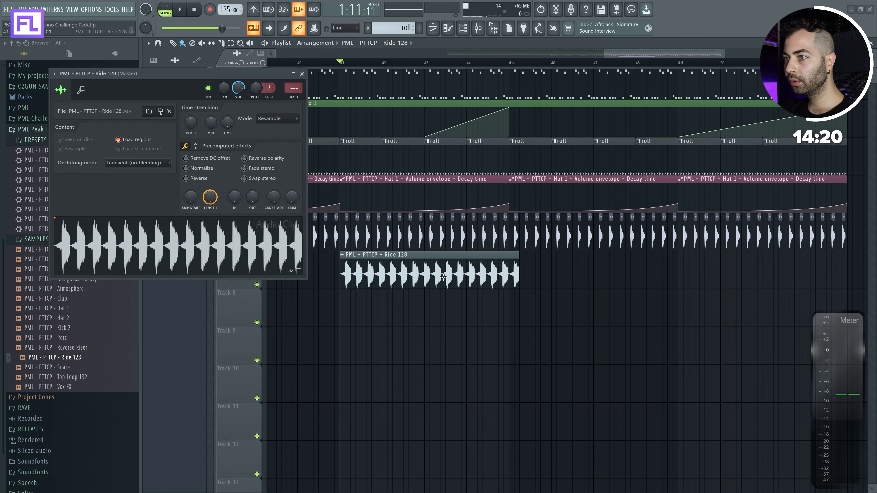
right_click(223, 118)
click(241, 135)
click(451, 256)
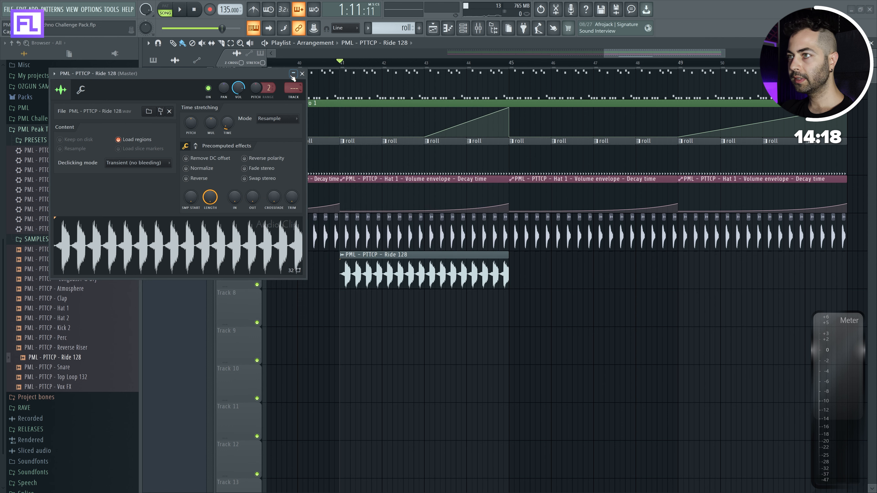
click(282, 120)
click(271, 142)
click(302, 73)
- Copy the Ride 128 clip along Track 7 from bar 37 to 53, and extend Track 6's Hat 2 hits back to bar 29
shift+drag(411, 278, 580, 281)
shift+drag(580, 282, 656, 292)
ctrl+scroll(470, 335, down, 6)
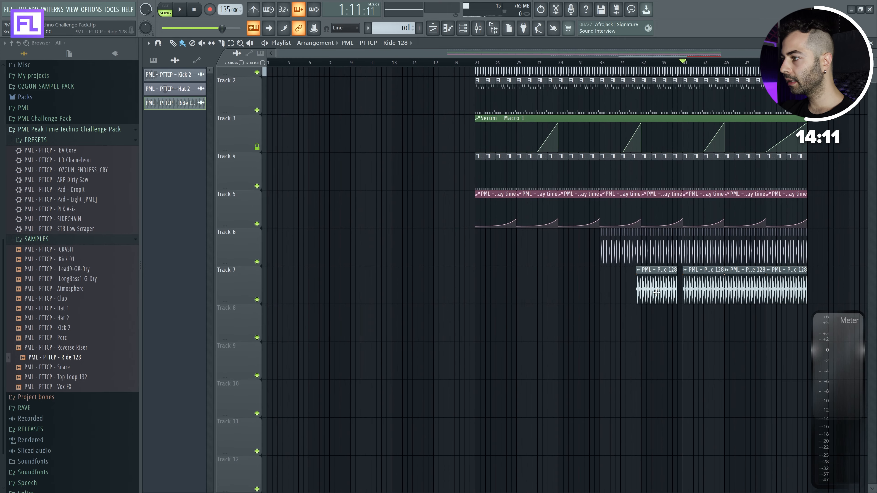
ctrl+scroll(670, 296, up, 4)
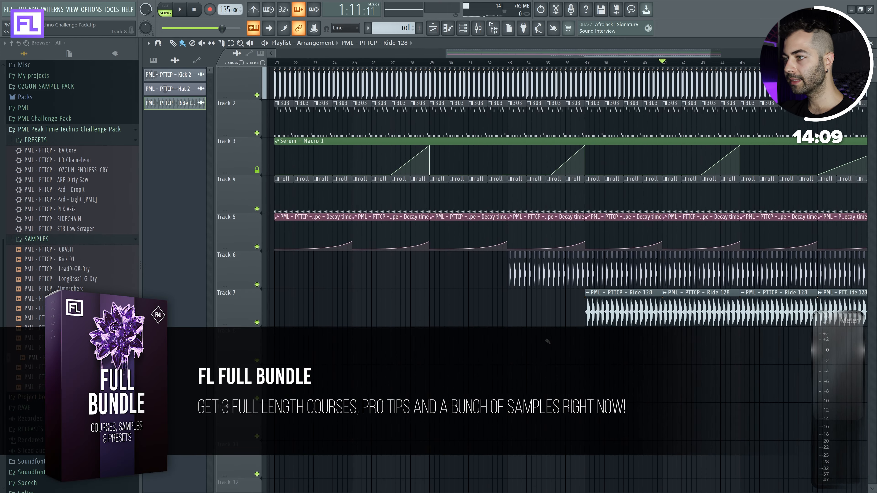
drag(576, 316, 483, 297)
ctrl+drag(403, 254, 487, 254)
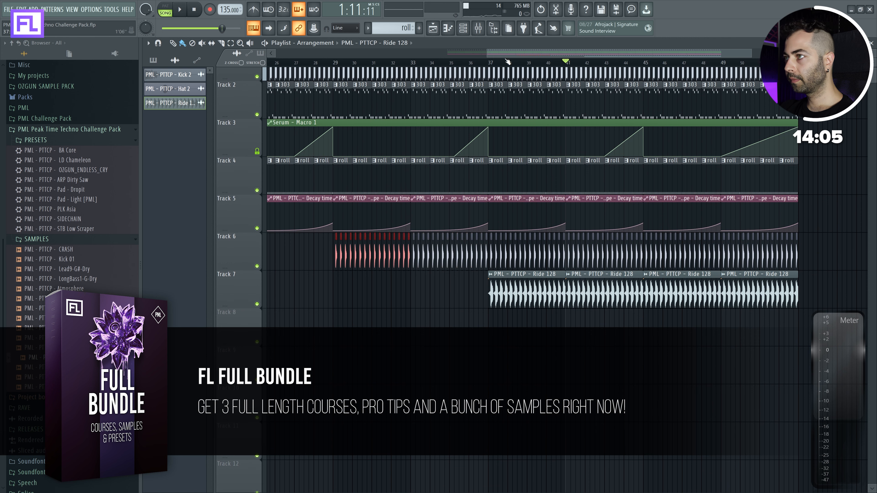
- Solo Track 7 with the playhead at bar 37 and route the ride clip to mixer track 18, named "ride"
click(490, 63)
right_click(257, 304)
ctrl+scroll(510, 301, up, 3)
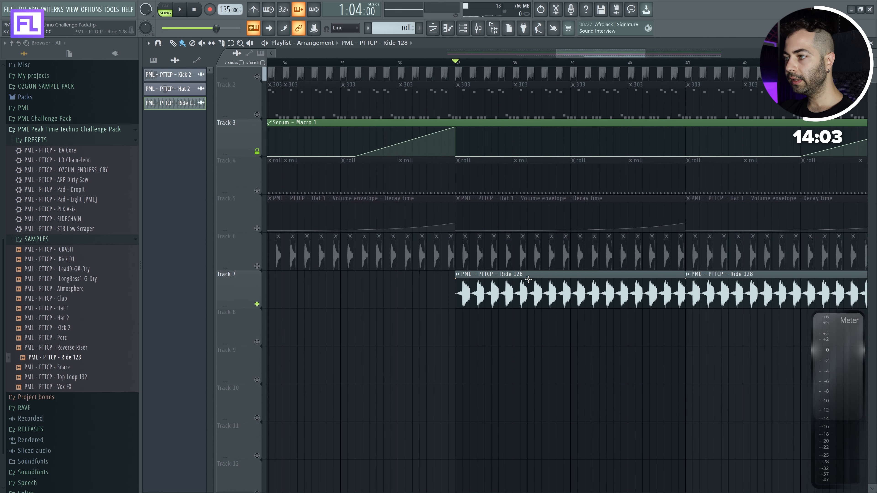
double_click(528, 279)
drag(299, 83, 300, 69)
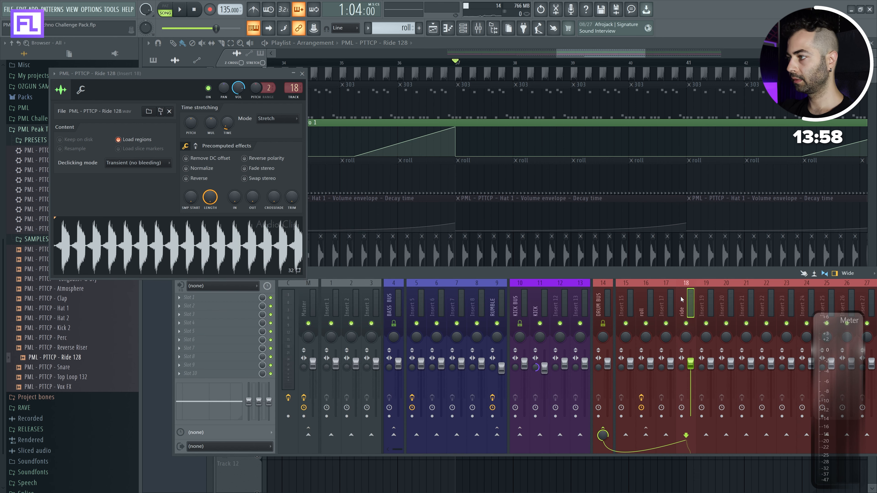
- Cut the ride mixer track's low EQ band to -18 dB and raise its frequency while playing the soloed ride
drag(249, 402, 249, 419)
drag(188, 413, 201, 413)
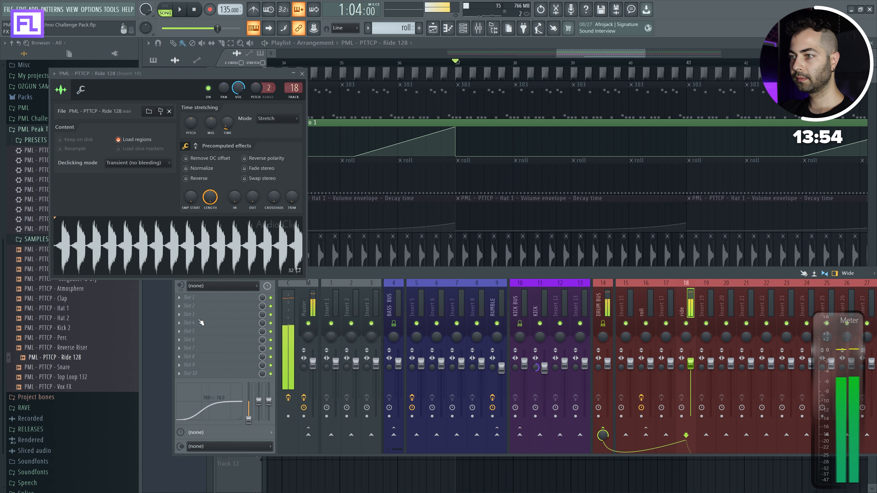
key(space)
- Add Fruity PanOMatic to the ride mixer track, set its LFO target to PAN and hide the mixer
click(183, 305)
click(476, 324)
drag(69, 34, 349, 173)
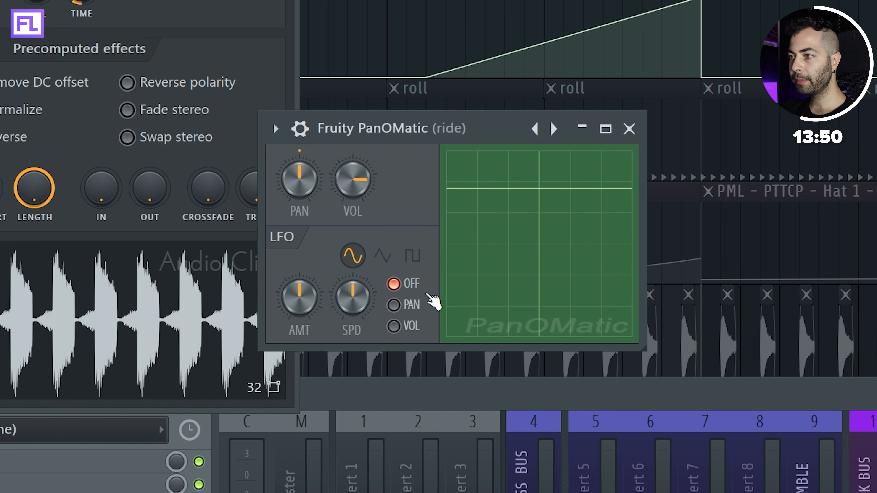
key(F9)
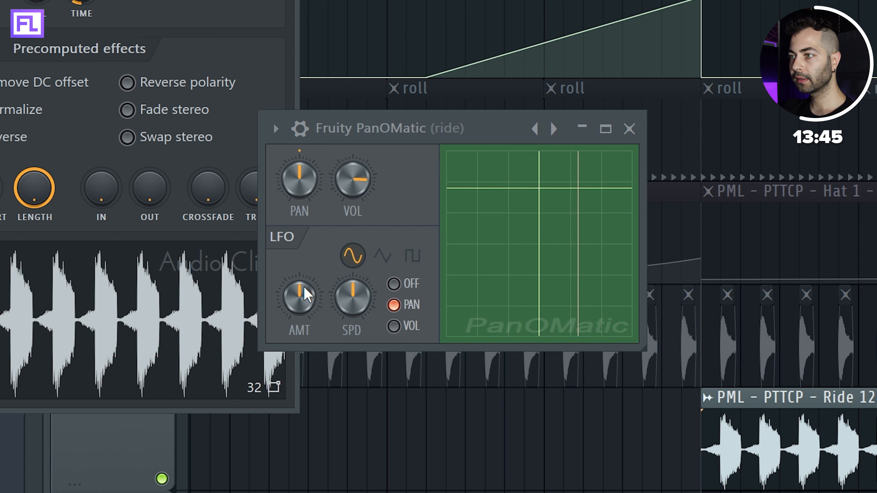
- Raise the pan LFO amount in Fruity PanOMatic on the ride and close the plugin and ride channel windows
drag(300, 301, 300, 282)
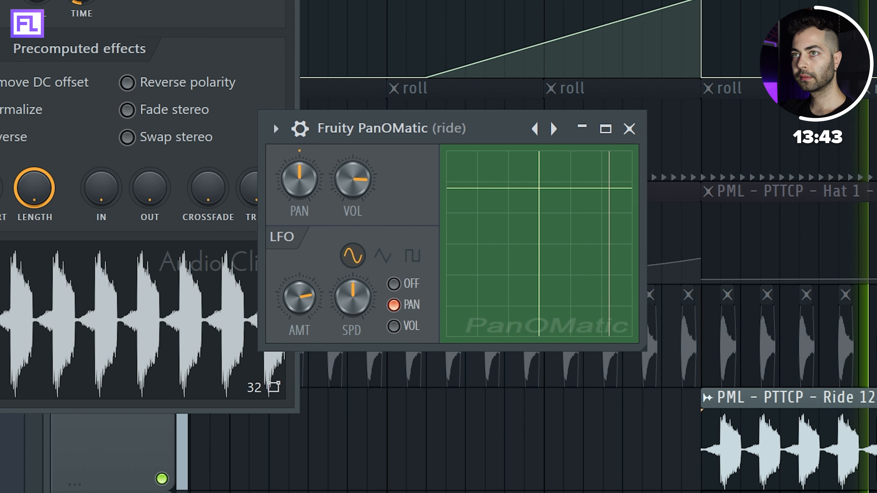
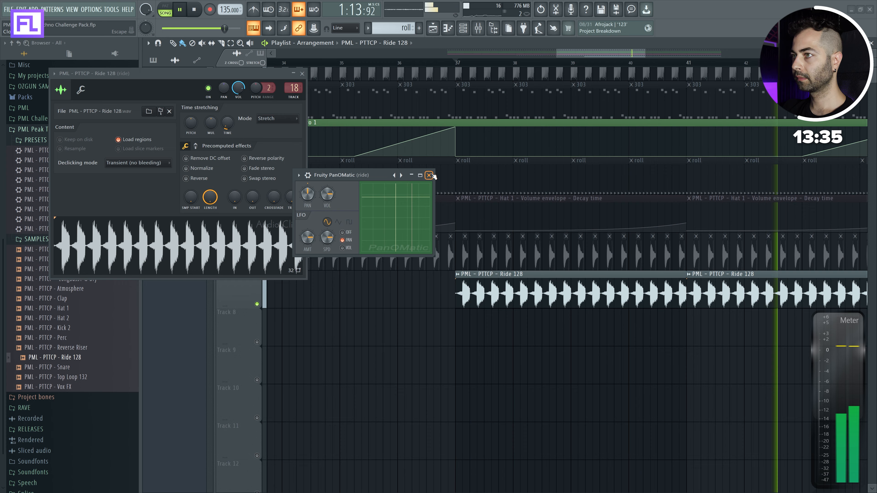
click(629, 128)
click(301, 74)
key(F9)
scroll(417, 294, down, 4)
key(space)
- Set the playlist time selection from bar 45 to bar 53
scroll(460, 205, right, 3)
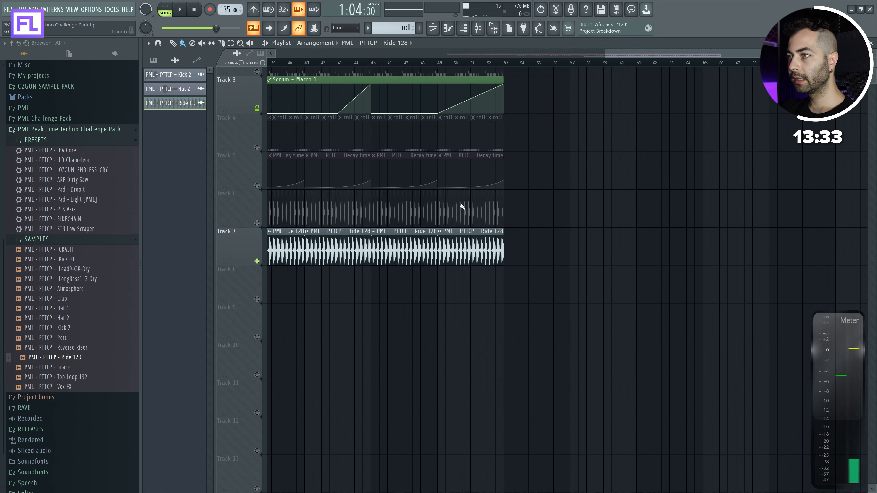
scroll(431, 179, down, 1)
ctrl+drag(361, 63, 493, 70)
ctrl+drag(576, 259, 642, 287)
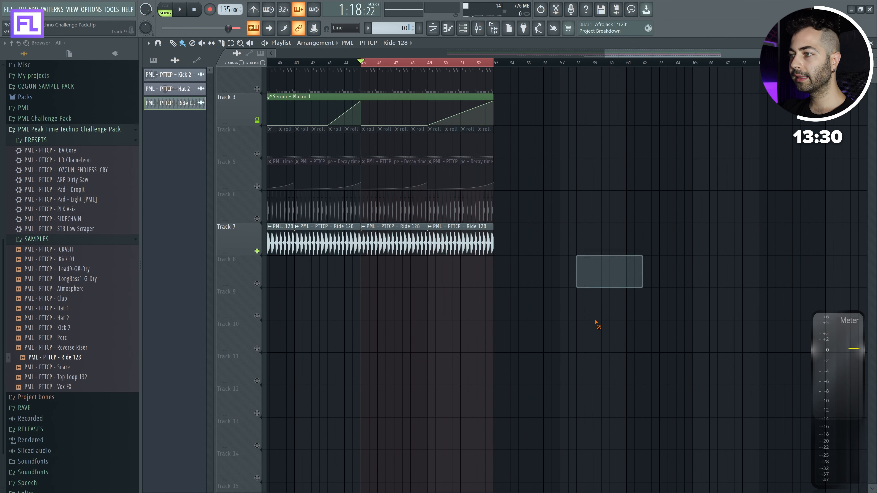
- Set the Ride 128 channel's pitch range to 12 and create an automation clip for its channel pitch
double_click(329, 243)
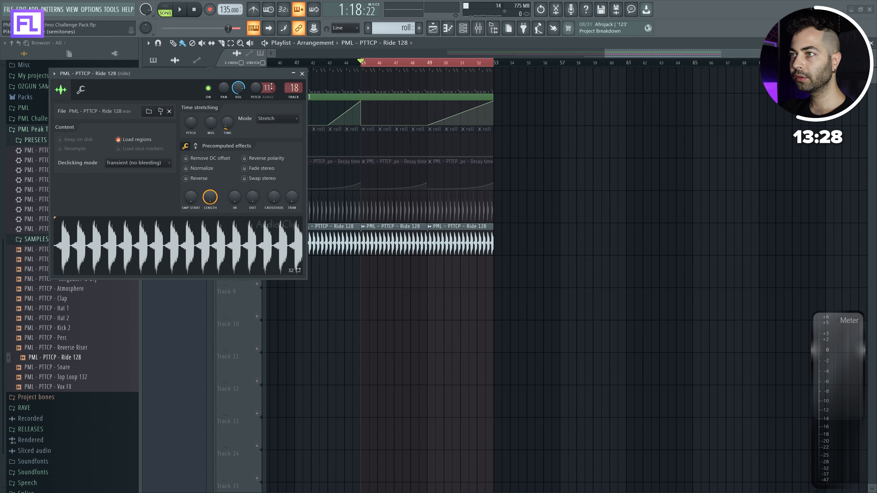
right_click(254, 87)
click(282, 146)
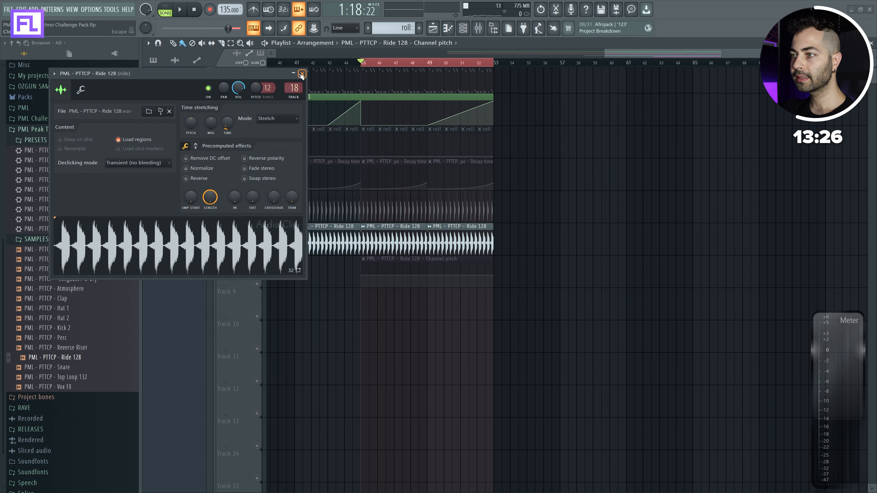
click(301, 74)
- Move the ride's channel pitch automation clip on Track 8 to start at bar 37 and extend it to bar 53
drag(474, 261, 399, 260)
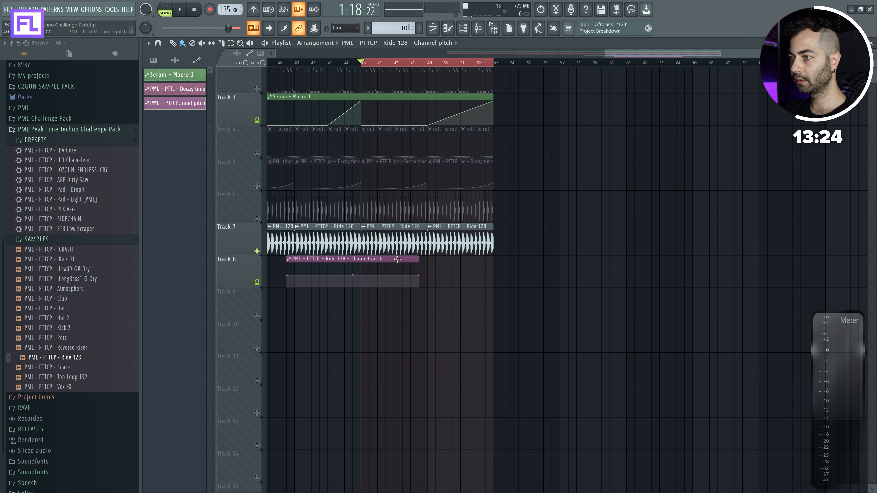
scroll(399, 261, left, 5)
drag(535, 265, 507, 266)
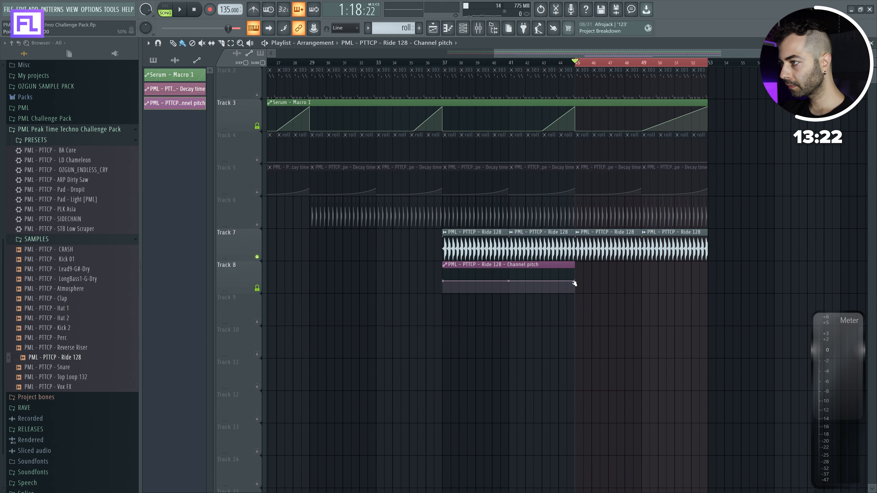
right_click(573, 283)
click(583, 314)
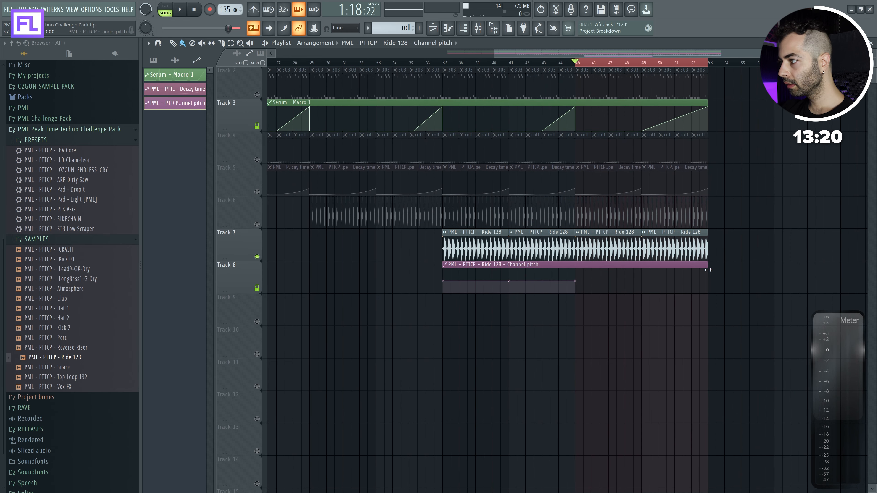
- Shape the ride pitch automation to stay flat until bar 45 and rise to its maximum at bar 53, and play it
right_click(641, 282)
key(space)
drag(689, 329, 406, 324)
scroll(405, 324, down, 1)
click(557, 343)
right_click(557, 343)
drag(402, 287, 469, 302)
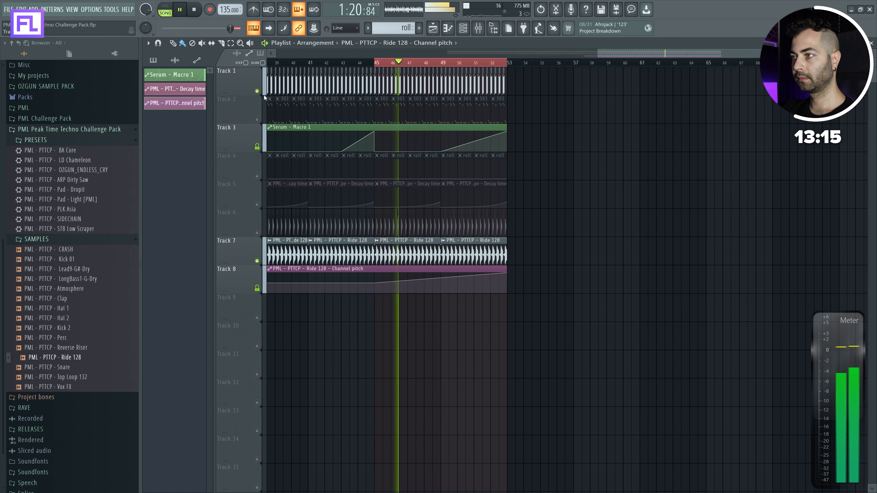
- Lower the Ride 128 channel volume to about 51% during playback and hide its channel window
double_click(441, 244)
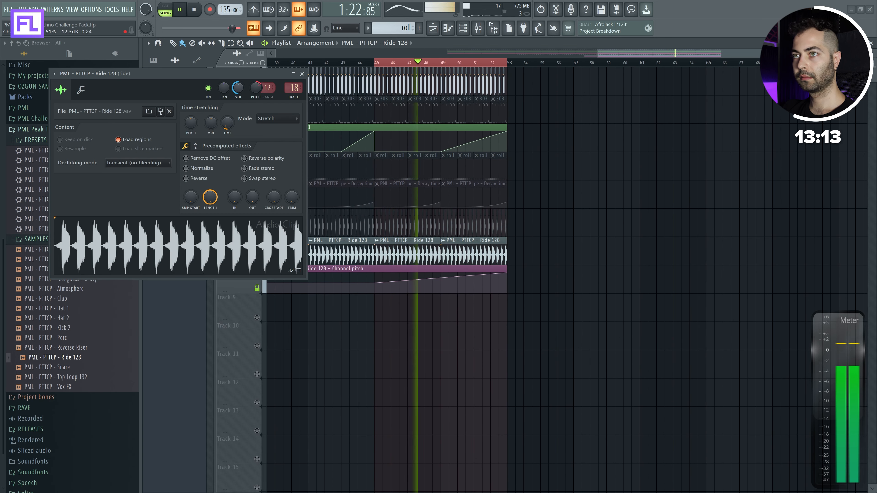
click(293, 74)
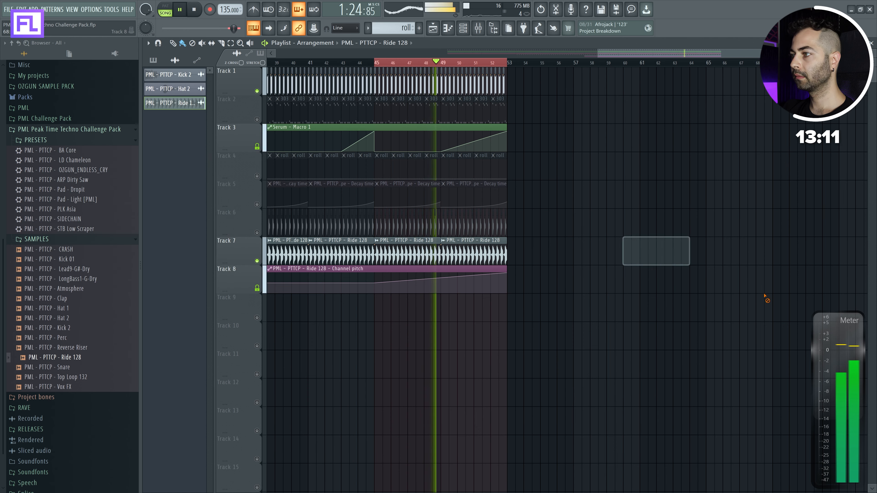
scroll(511, 282, down, 2)
scroll(481, 180, left, 4)
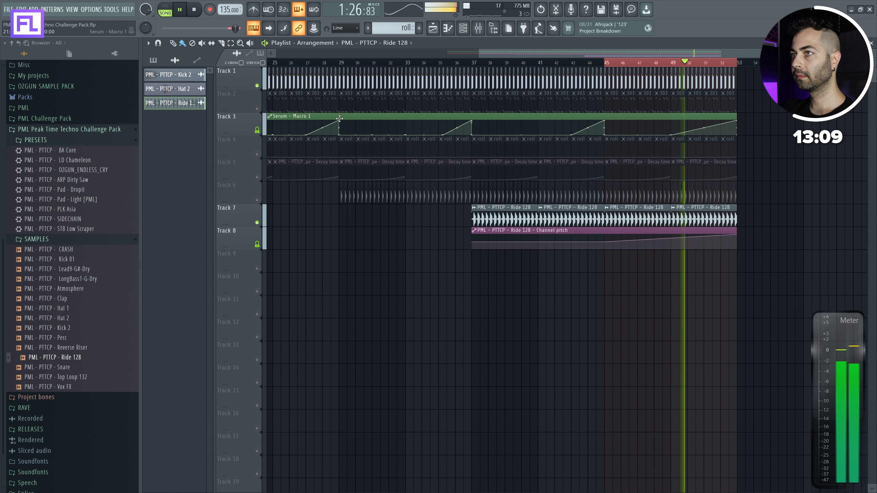
- Stop playback and re-enable all the muted playlist tracks
key(space)
scroll(456, 165, left, 2)
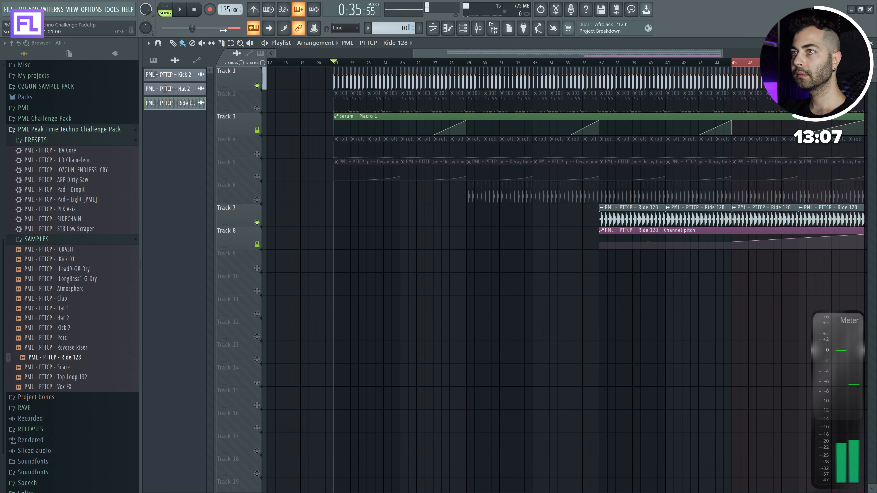
drag(223, 31, 250, 45)
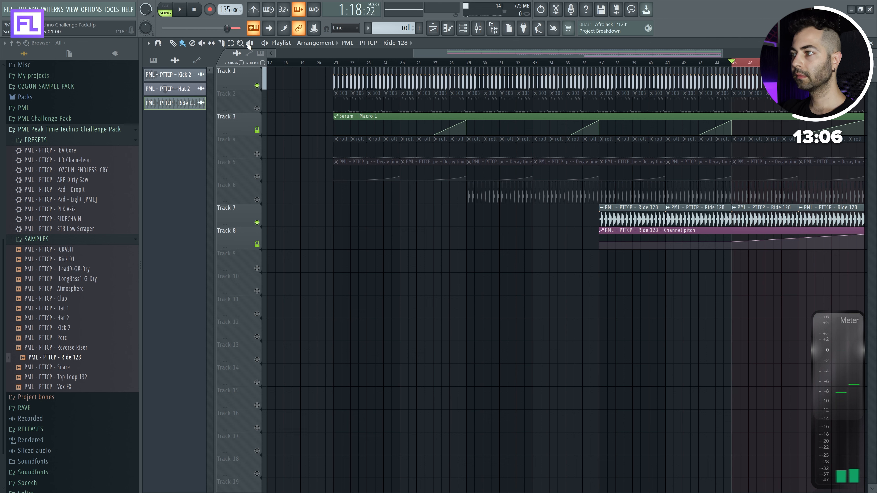
click(258, 174)
click(260, 152)
right_click(260, 152)
right_click(259, 152)
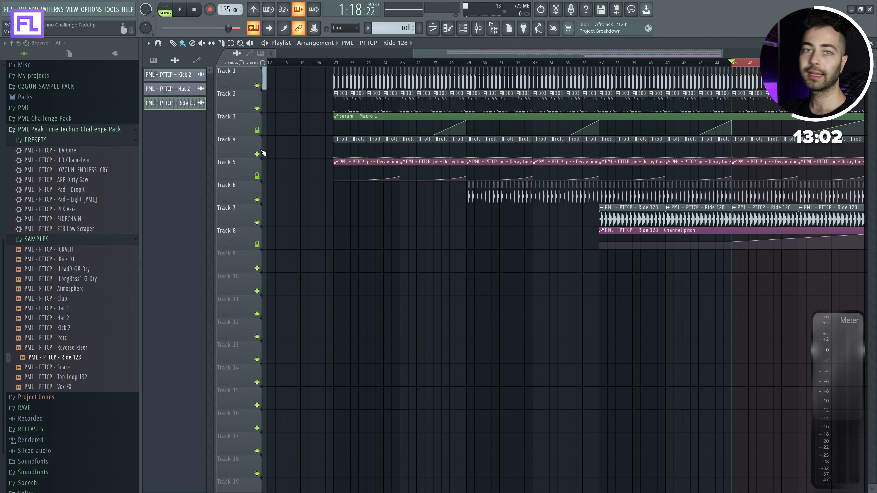
- Place the CRASH sample on Track 9 at bars 21, 29, 37 and 45
drag(76, 255, 344, 261)
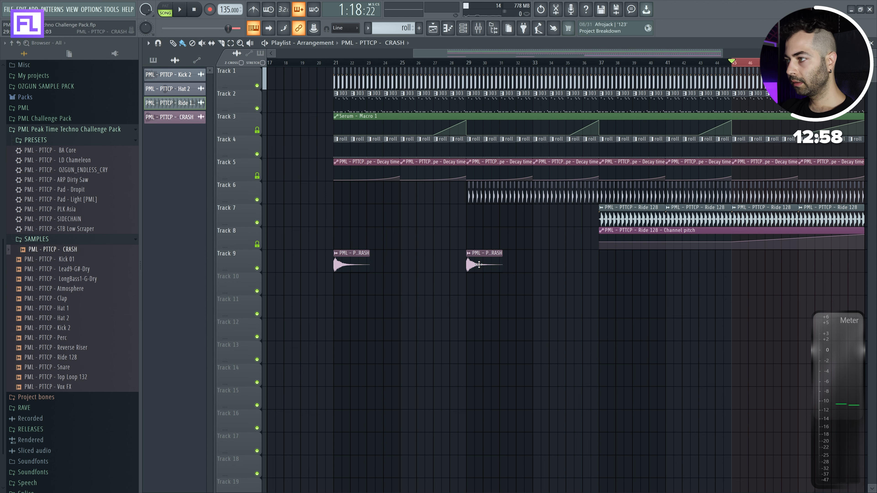
right_click(761, 265)
scroll(518, 287, right, 3)
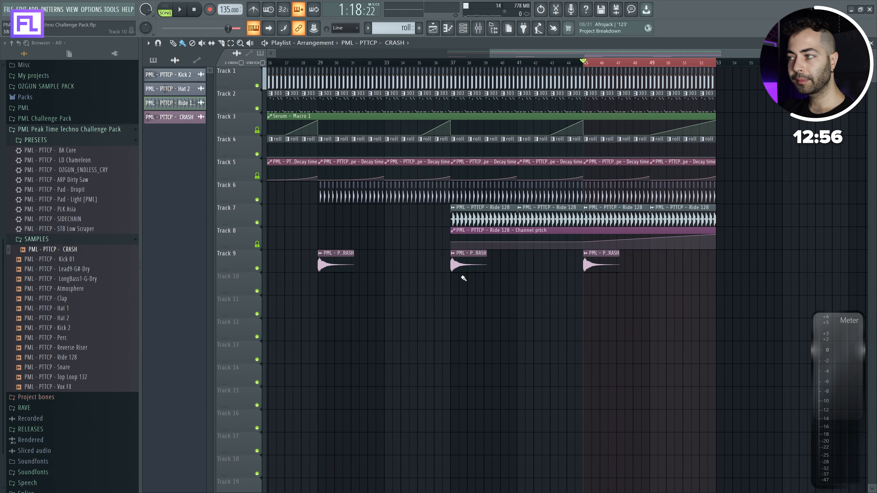
scroll(676, 286, down, 2)
drag(755, 270, 366, 263)
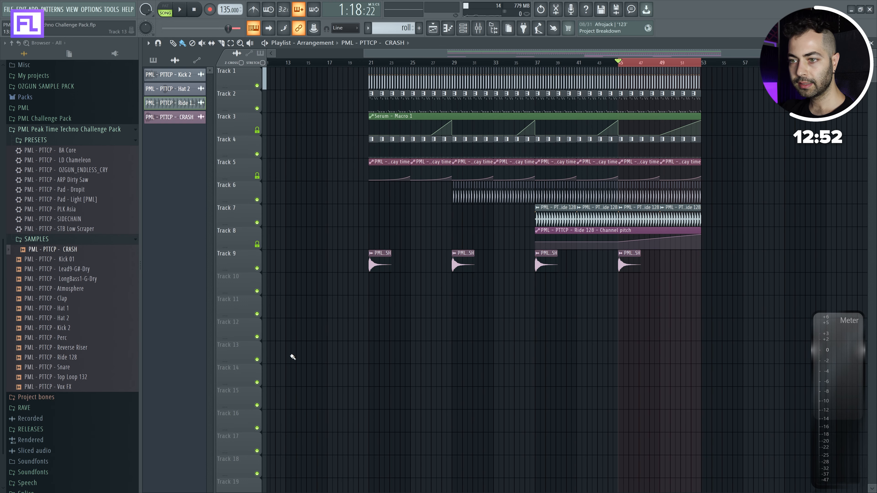
- Mute Track 2, preview pack samples, and place the Lead9-G#-Dry sample on Track 10 shortly after bar 21
click(257, 109)
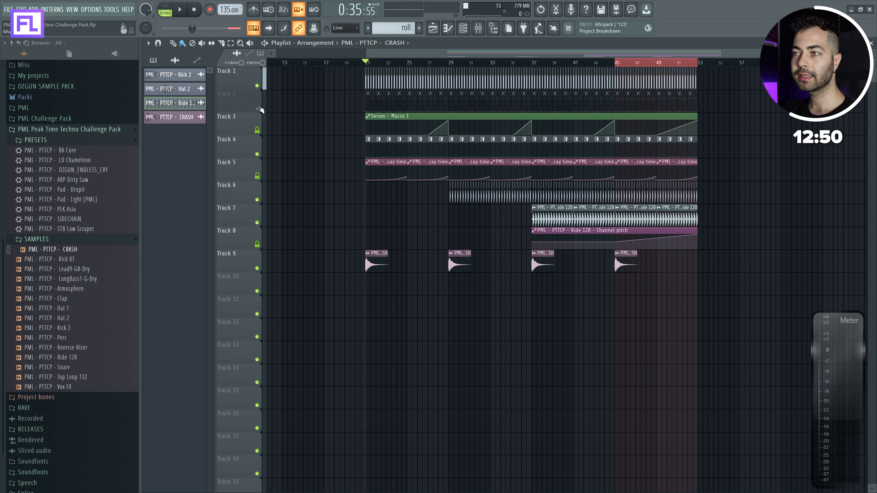
click(86, 290)
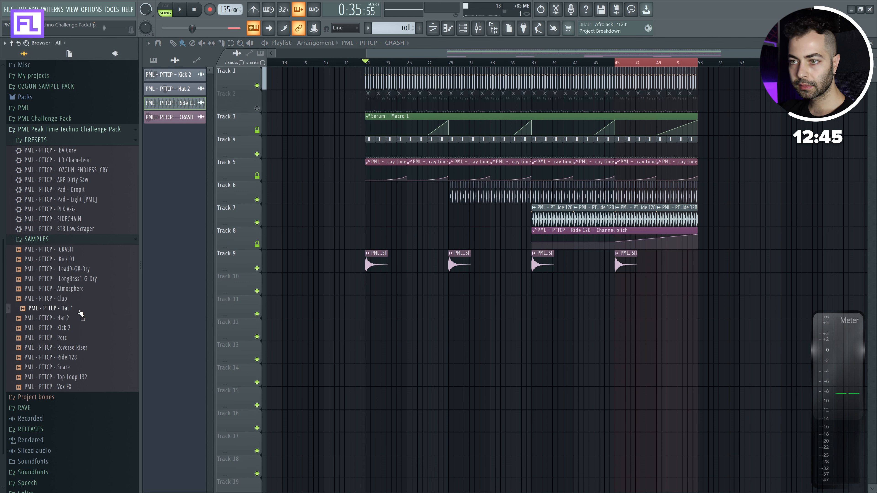
click(91, 270)
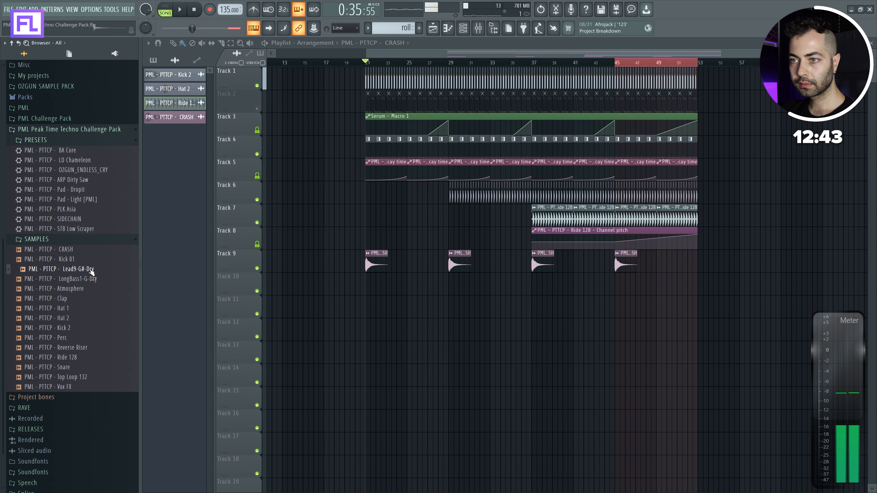
scroll(368, 297, up, 5)
drag(367, 293, 373, 283)
- Audition the Lead9-G#-Dry clip in playback and set its time-stretching mode to Auto in the channel settings
key(space)
key(space)
key(space)
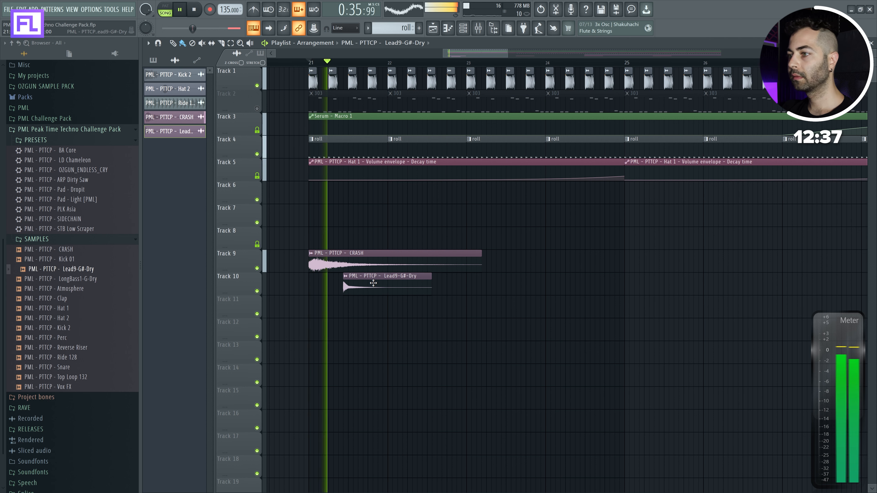
key(space)
double_click(373, 283)
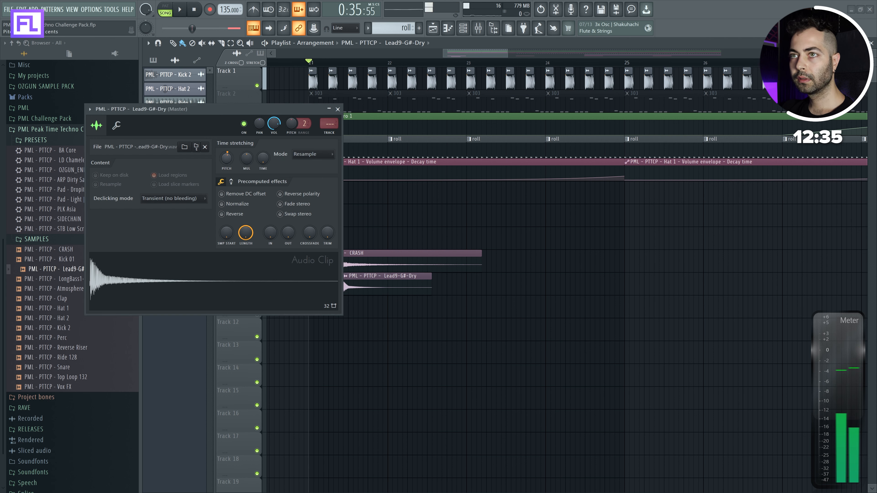
key(space)
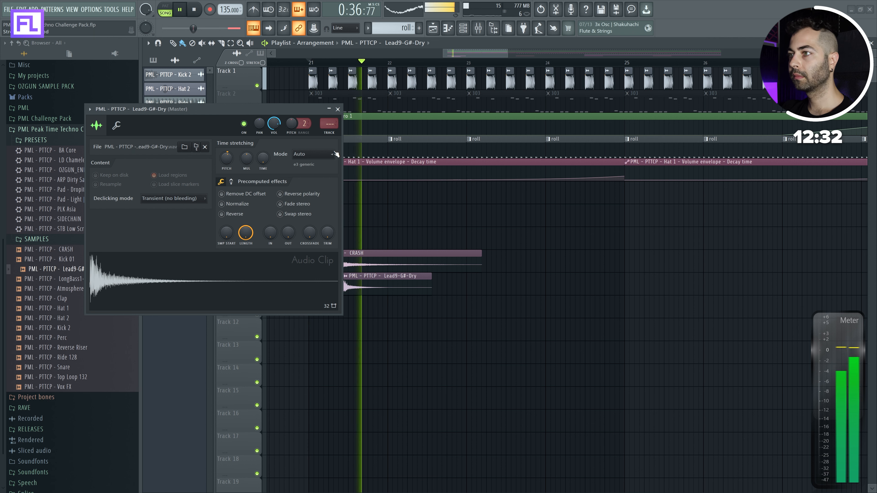
drag(303, 111, 253, 225)
- Copy the Lead9-G#-Dry clip on Track 10 to add a second hit around bar 26 and play the result
drag(383, 285, 678, 300)
drag(737, 290, 408, 293)
shift+drag(406, 290, 836, 293)
scroll(746, 297, right, 3)
drag(540, 288, 669, 288)
key(space)
scroll(469, 291, down, 3)
key(Delete)
key(space)
- Repeat the pair of Lead9-G#-Dry clips along Track 10 up to bar 53
drag(448, 286, 468, 285)
ctrl+drag(547, 283, 575, 291)
scroll(478, 358, down, 3)
mouse_move(642, 287)
ctrl+mouse_down()
mouse_move(382, 292)
mouse_move(648, 275)
mouse_move(641, 276)
ctrl+mouse_up()
click(642, 328)
right_click(648, 332)
drag(688, 358, 547, 336)
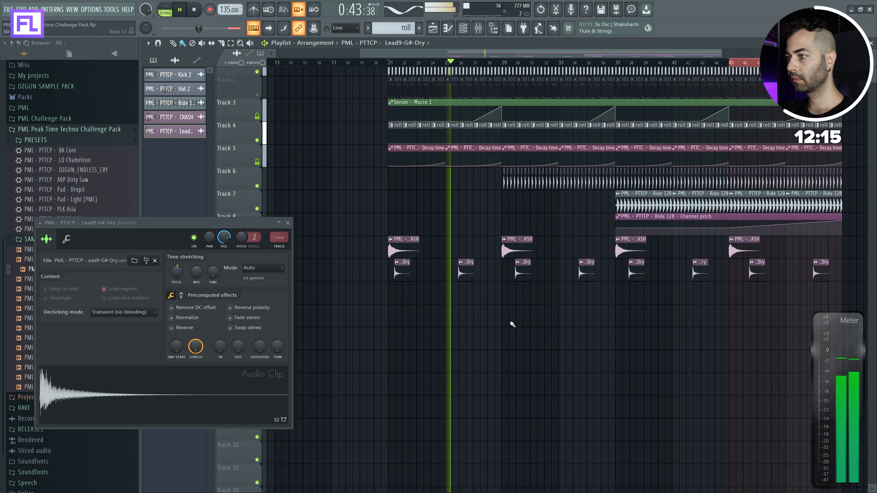
- Move the second Lead9-G#-Dry clip on Track 10 back to just after bar 25
key(space)
scroll(483, 290, up, 5)
scroll(442, 305, up, 2)
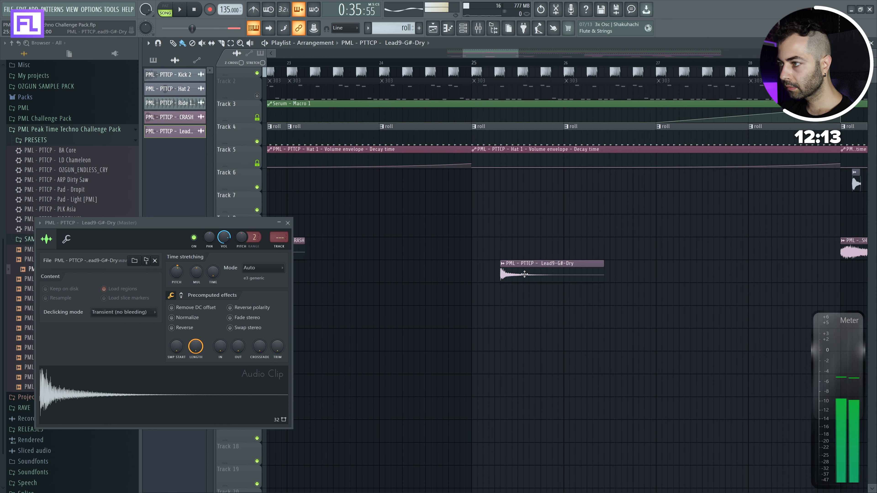
scroll(519, 278, down, 4)
drag(604, 276, 593, 275)
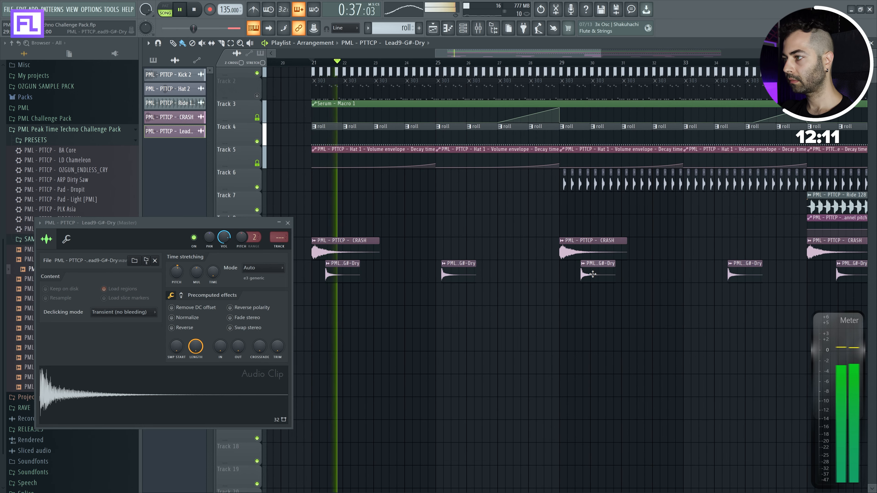
- Delete all Lead9-G#-Dry clips from bar 29 onward on Track 10
scroll(553, 280, down, 2)
right_click(557, 276)
right_click(642, 274)
right_click(704, 274)
right_click(782, 275)
right_click(843, 275)
scroll(760, 274, right, 3)
scroll(649, 293, left, 4)
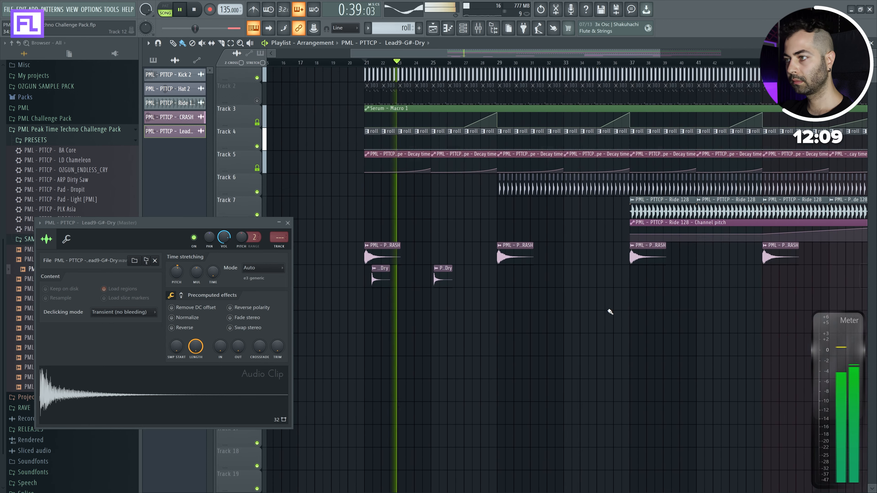
- Duplicate the first two Lead9-G#-Dry clips so that the pair repeats after bars 29 and 37 on Track 10
drag(608, 311, 483, 289)
key(ctrl+b)
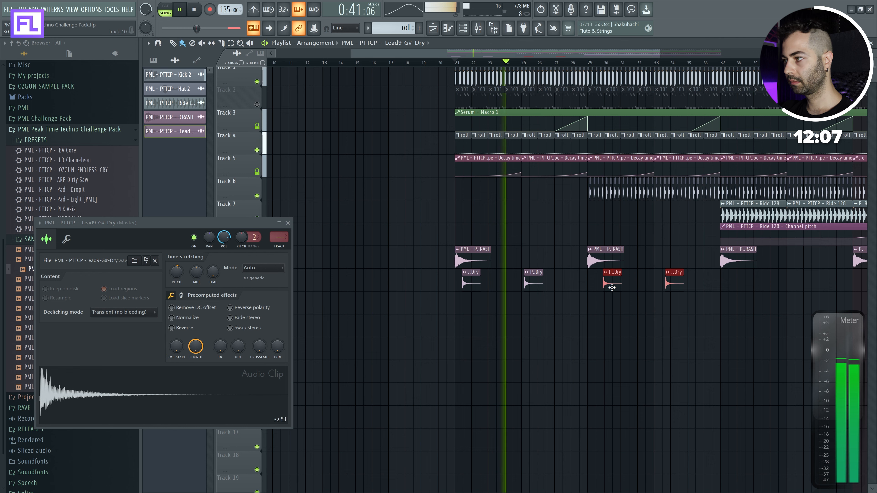
drag(605, 283, 735, 283)
scroll(587, 342, up, 3)
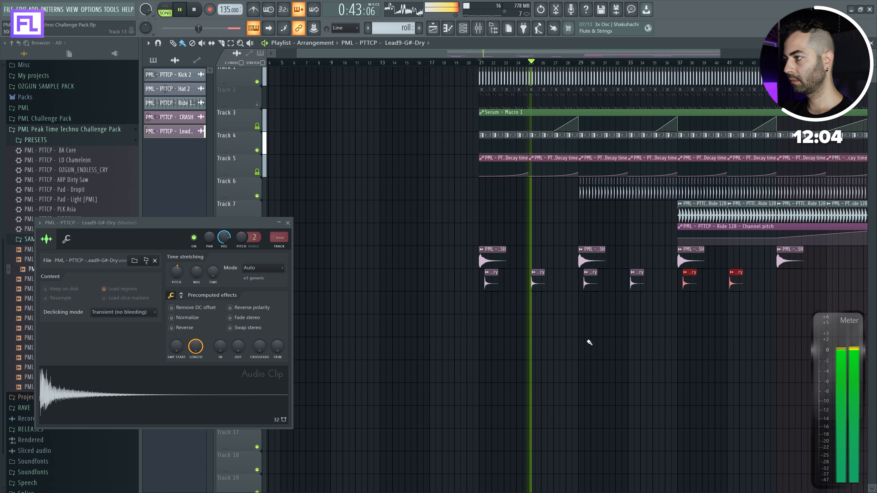
- Nudge the Lead9-G#-Dry clip after bar 25 slightly forward and copy a lead pair to follow bars 45 and 49 on Track 10
key(space)
scroll(455, 285, up, 2)
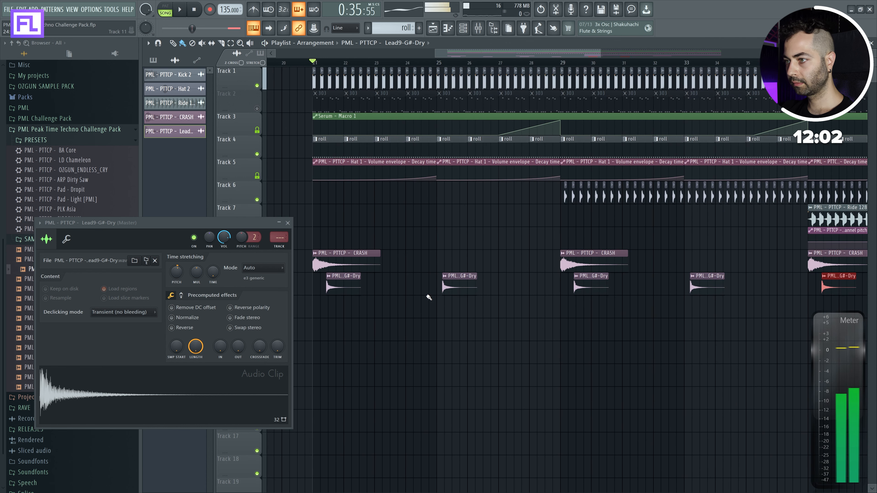
scroll(389, 307, up, 3)
scroll(521, 300, down, 5)
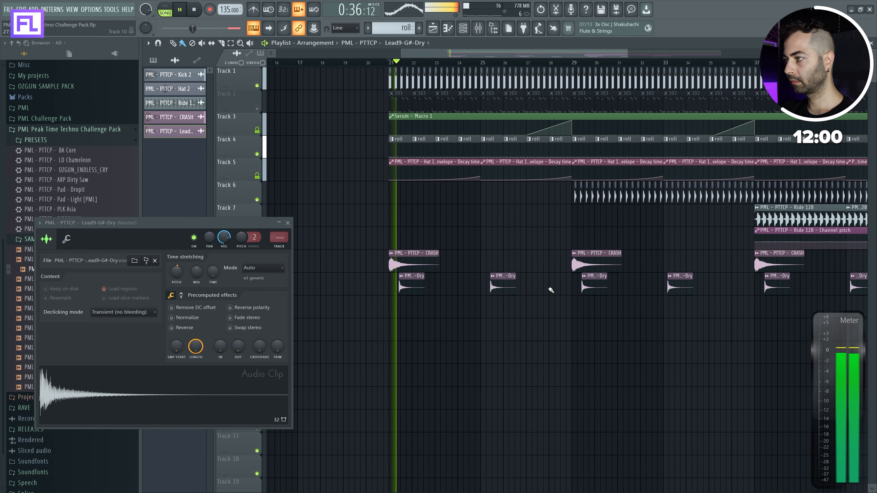
drag(505, 294, 689, 286)
drag(612, 342, 524, 338)
scroll(522, 338, down, 3)
drag(559, 281, 638, 279)
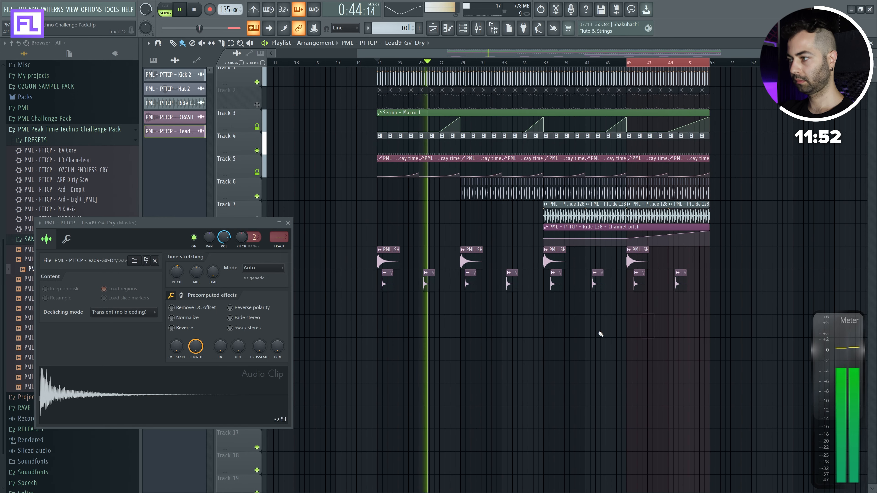
- Route the Lead9-G#-Dry sample channel to mixer track 32
click(287, 223)
click(532, 320)
right_click(534, 320)
double_click(424, 282)
drag(279, 237, 279, 196)
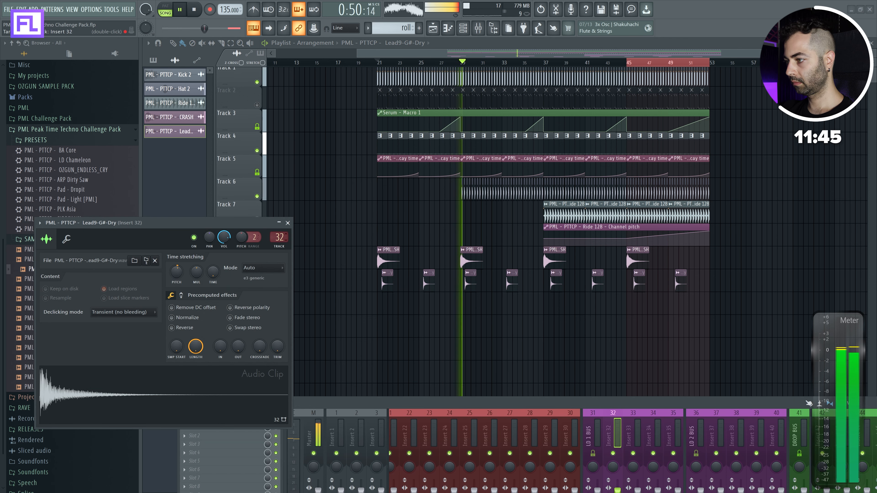
- Rename mixer track 32 to "SHOT 1" and close the Lead9-G#-Dry channel settings and the mixer
drag(485, 402, 483, 293)
key(F2)
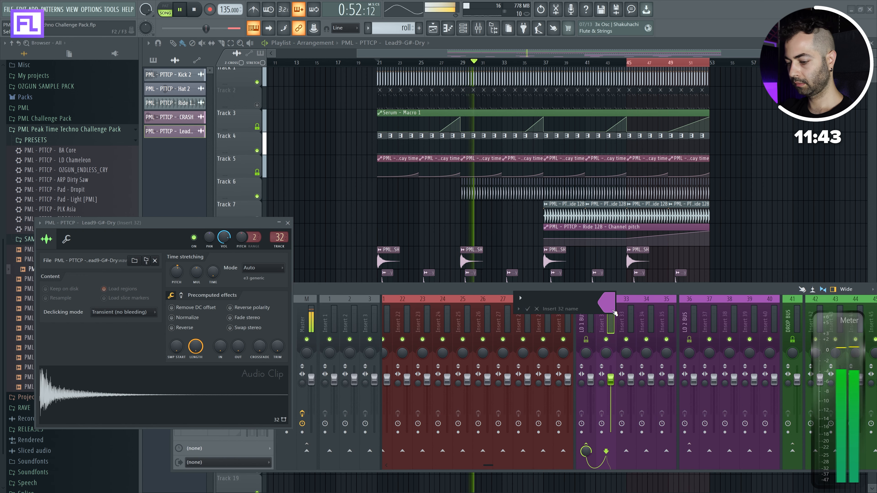
text(SHOT 1)
key(Return)
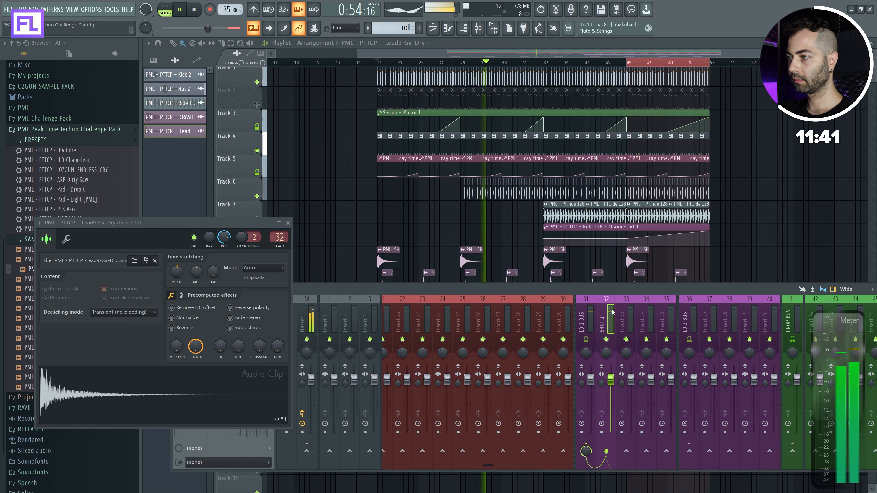
click(287, 223)
key(F9)
- Lower the Hat 2 sample channel's volume to 58% and stop playback
double_click(464, 189)
drag(226, 76, 226, 79)
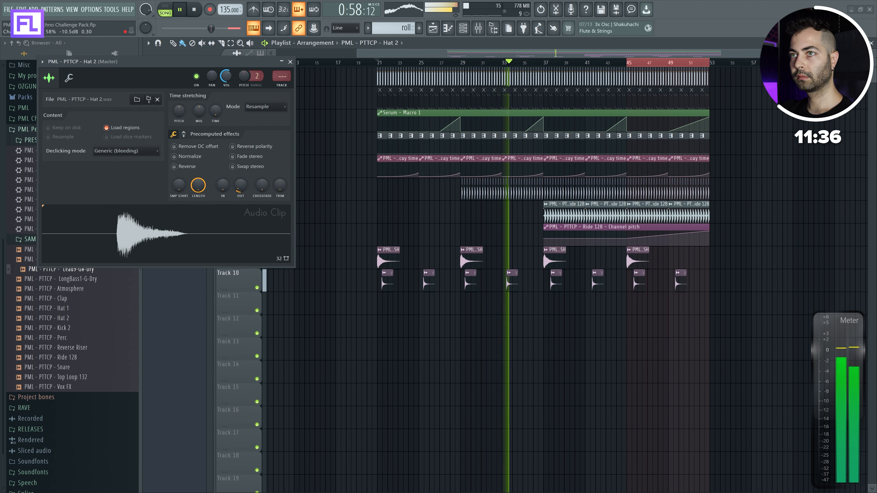
click(290, 62)
click(595, 371)
right_click(595, 371)
key(space)
- Place the LongBass1-G-Dry sample on Track 11 at bar 21
drag(55, 279, 427, 326)
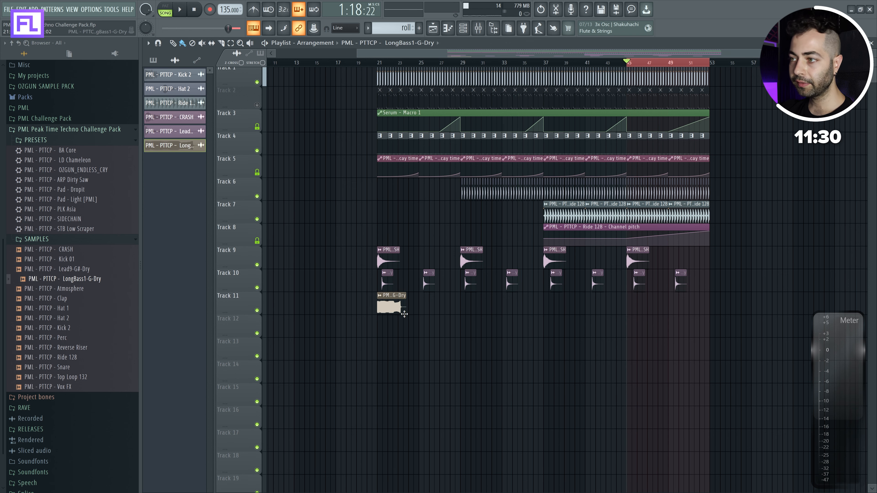
scroll(404, 314, up, 6)
drag(546, 329, 642, 334)
- Reverse the LongBass1-G-Dry sample with a fade-in, and set time stretching to Auto with a slightly raised pitch
double_click(532, 302)
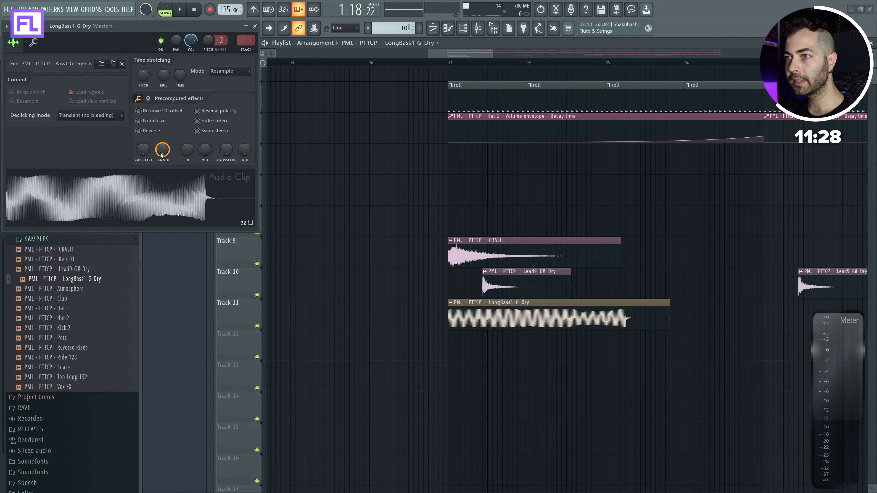
click(136, 213)
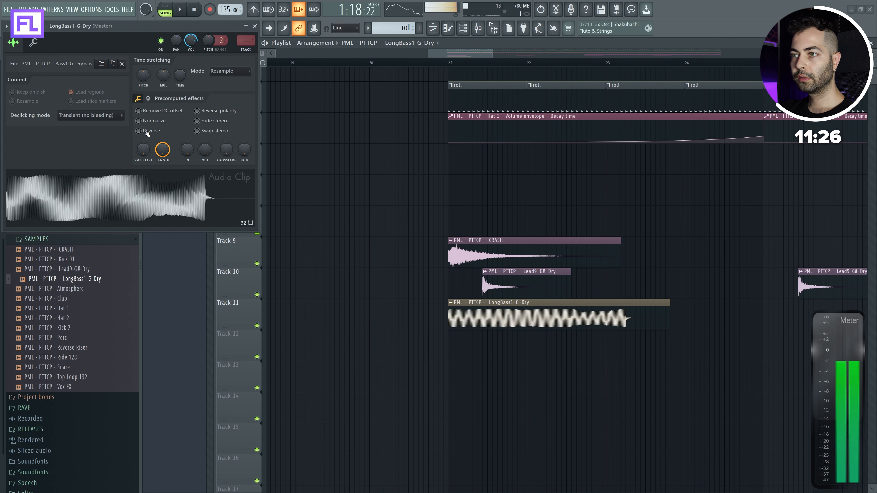
click(138, 131)
drag(188, 152, 188, 144)
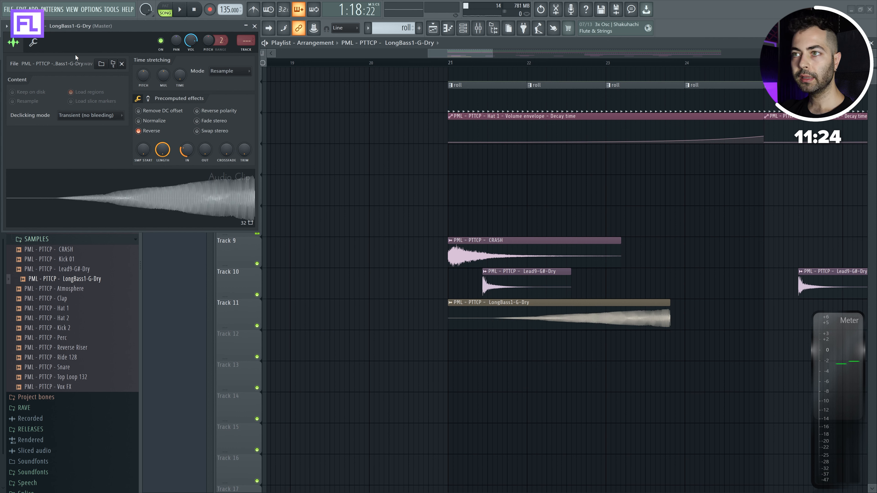
drag(147, 25, 264, 152)
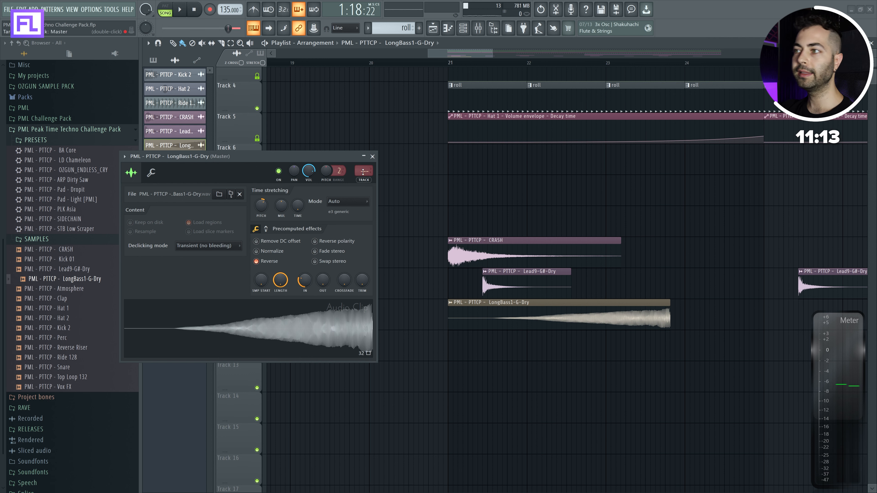
- Route the LongBass1-G-Dry sample channel to mixer track 33 and name that track "SHOT 2"
drag(364, 169, 364, 132)
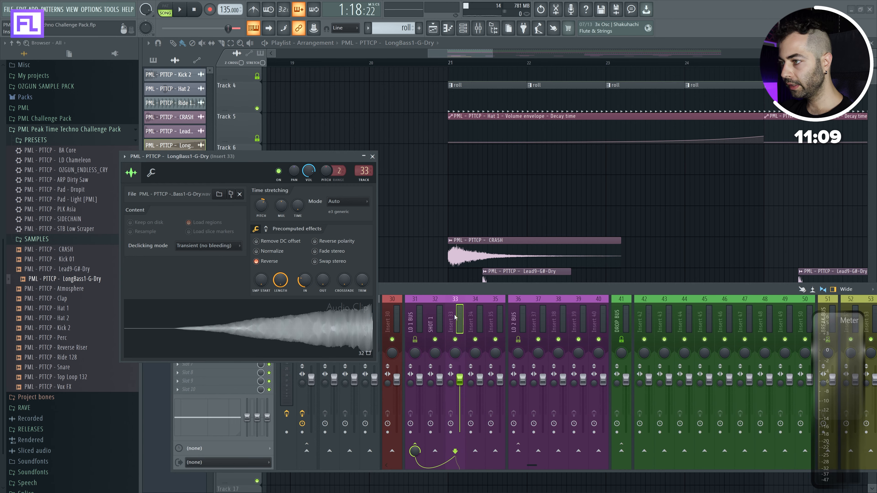
key(F2)
text(SHOT 2)
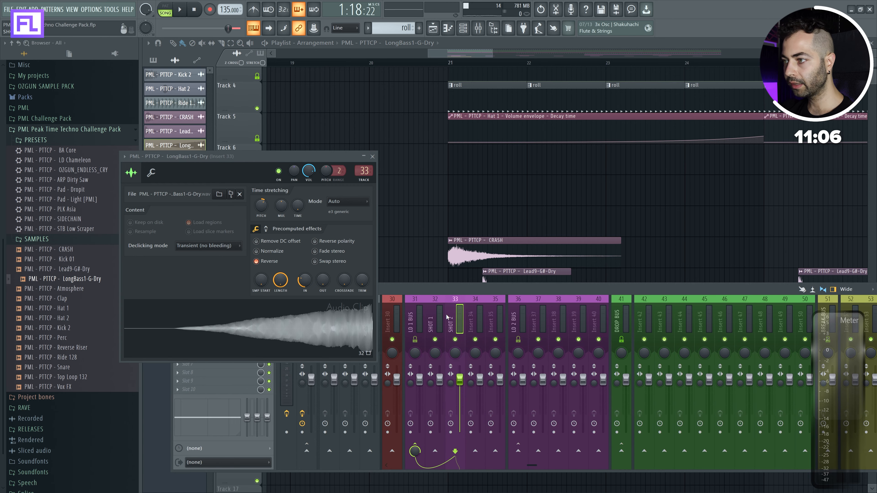
- Add Fruity parametric EQ 2 to the first effect slot of LD 1 BUS and apply a high-pass preset
click(416, 316)
drag(432, 288, 578, 286)
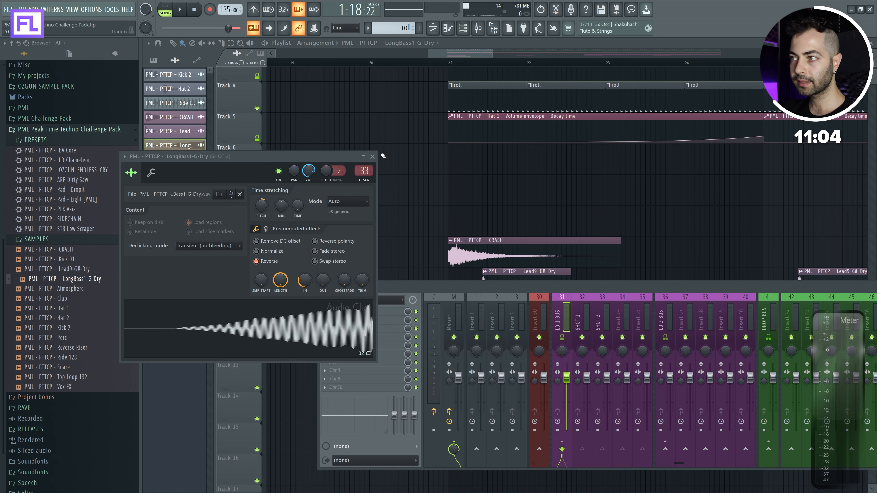
click(372, 156)
click(345, 312)
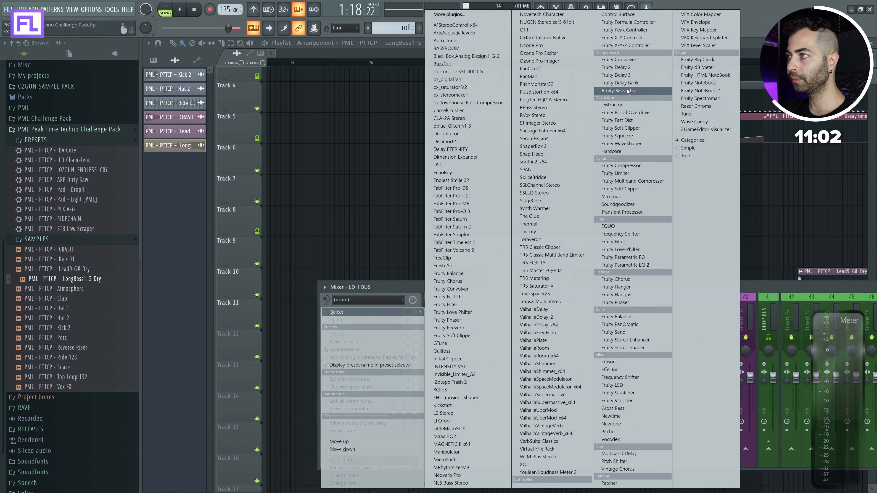
click(645, 265)
click(6, 26)
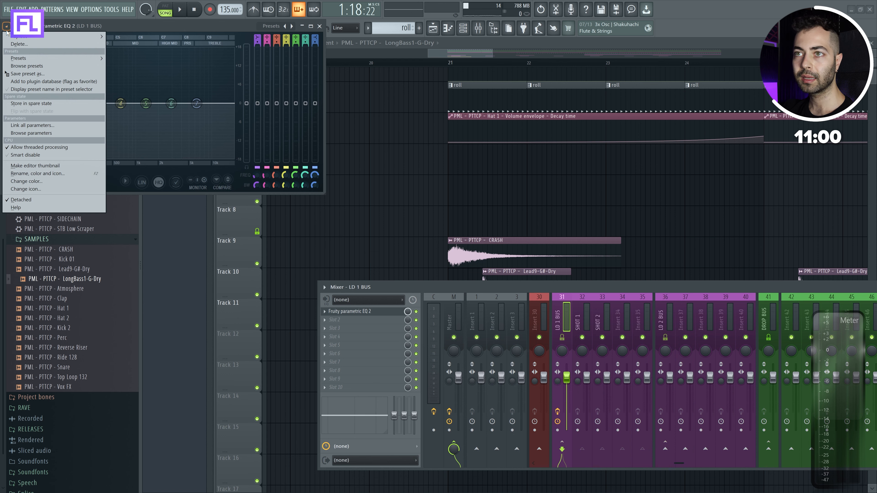
mouse_move(56, 57)
click(133, 97)
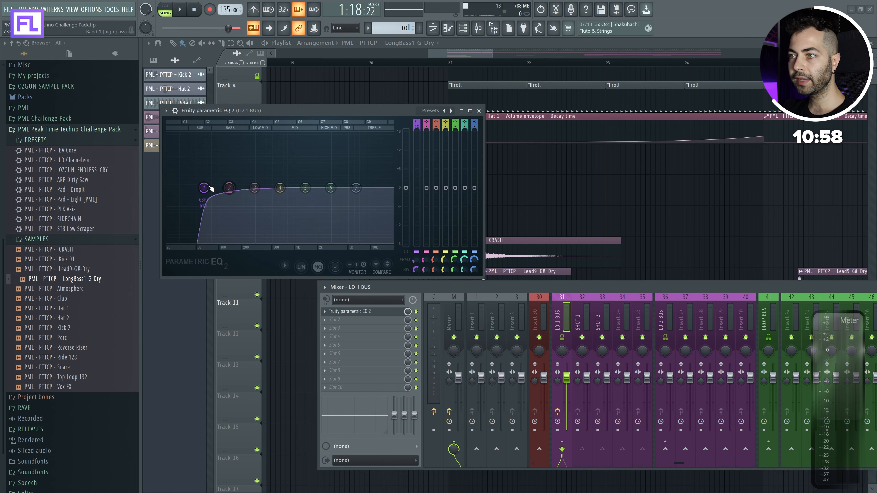
- Add Fruity Delay 3 and Fruity Reeverb 2 to effect slots 2 and 3 of LD 1 BUS
click(348, 327)
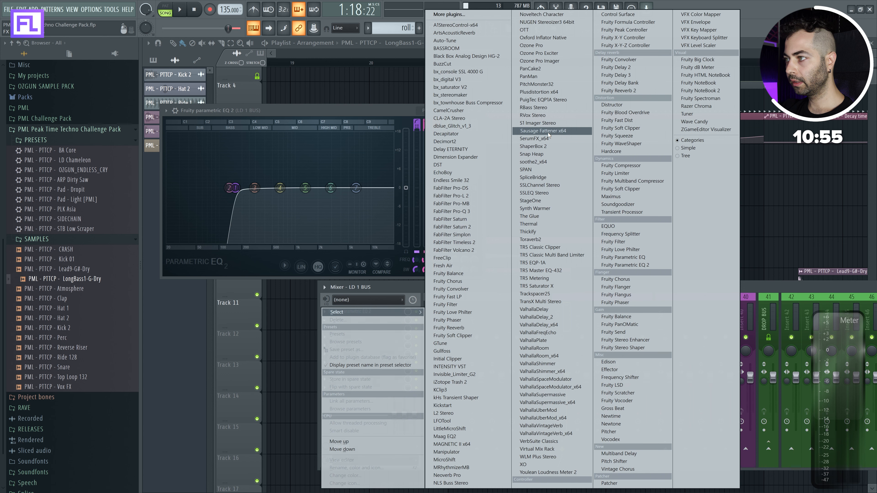
click(636, 77)
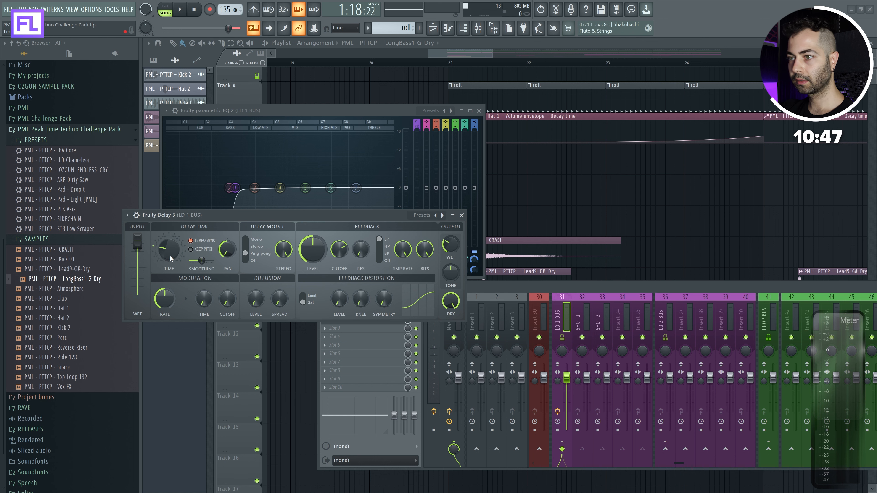
click(462, 215)
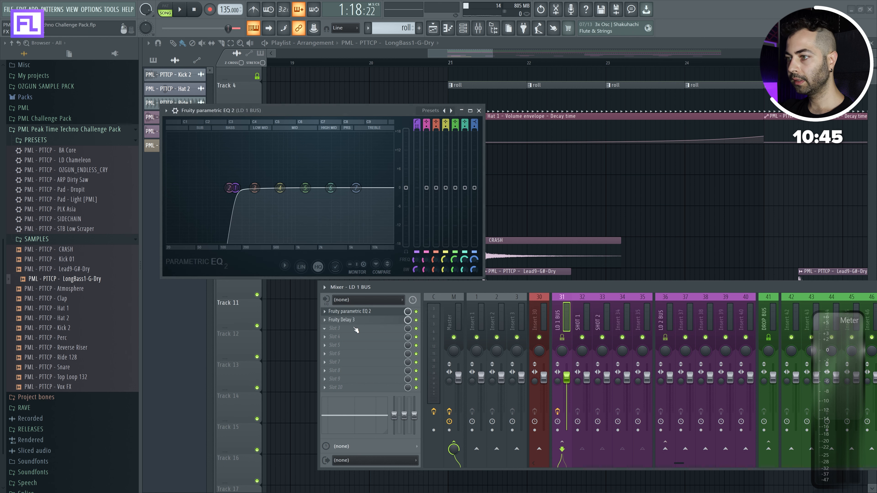
click(355, 328)
click(621, 90)
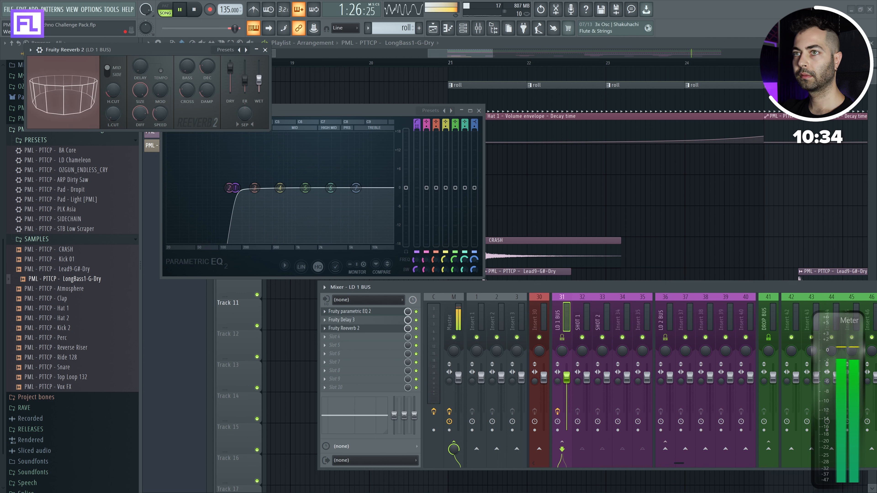
key(space)
- Move the LongBass1-G-Dry clip to end near bar 25 and shift the four Lead9-G#-Dry clips from bar 37 onward slightly earlier
middle_click(622, 172)
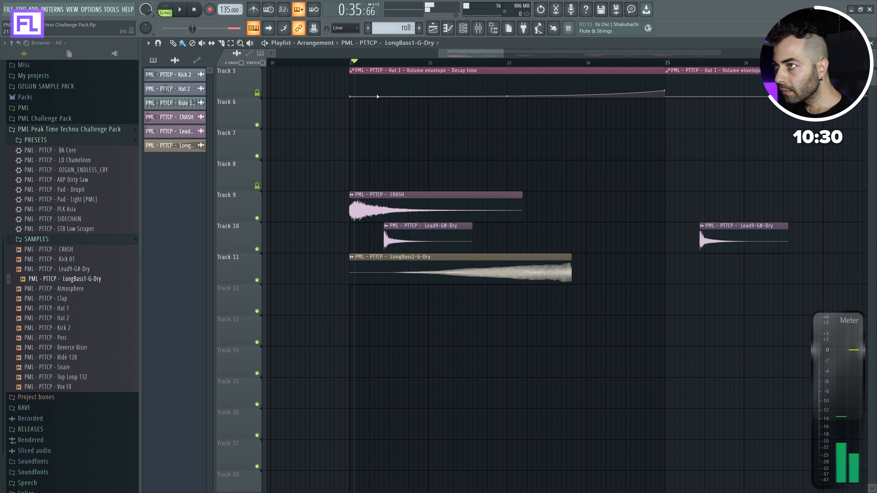
key(space)
drag(569, 290, 188, 270)
drag(725, 272, 245, 261)
drag(460, 256, 218, 264)
scroll(421, 257, down, 5)
drag(413, 178, 826, 182)
scroll(431, 215, up, 4)
scroll(386, 252, down, 5)
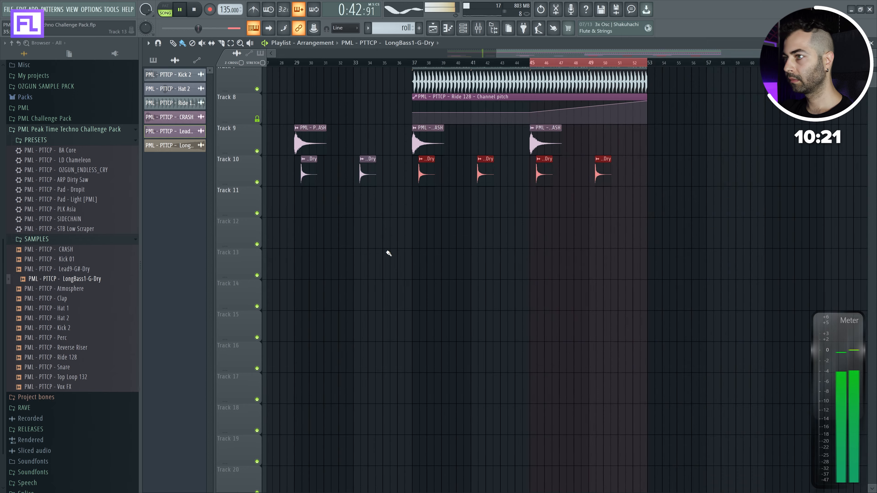
- Trim the start of the LongBass1-G-Dry clip on Track 11 so that it spans bars 23 to 25
key(space)
scroll(366, 259, up, 4)
key(space)
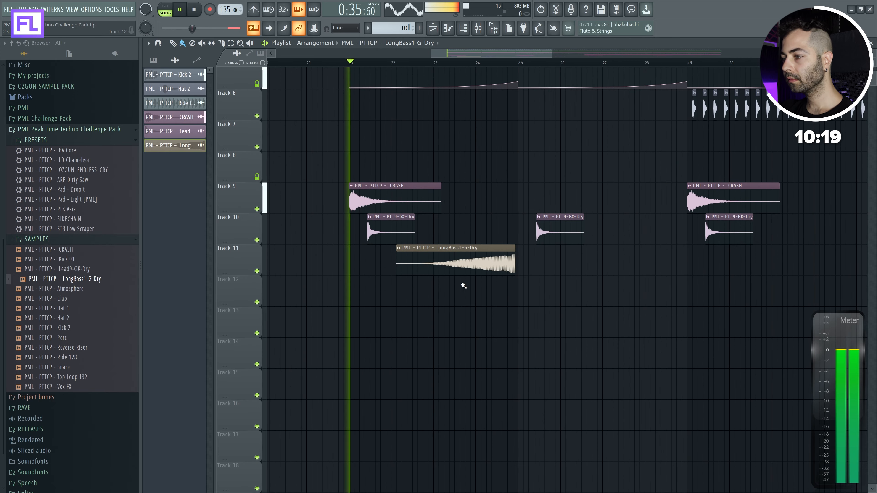
scroll(449, 286, up, 2)
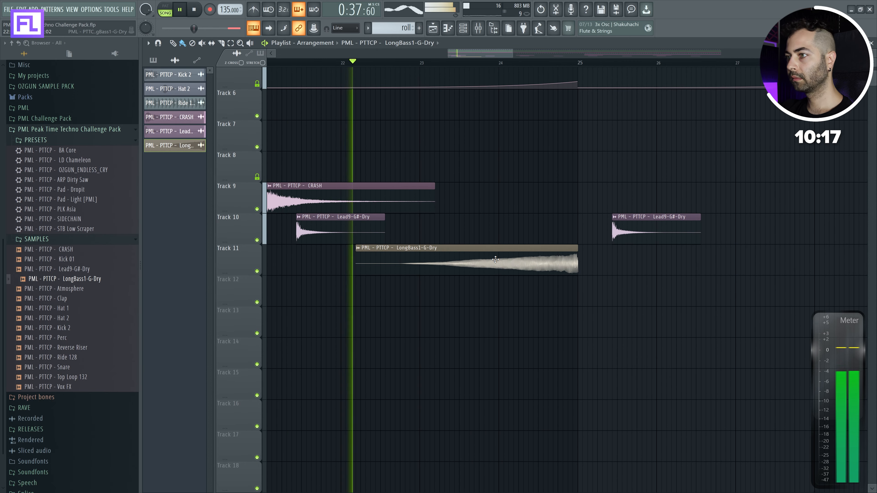
scroll(520, 279, down, 1)
drag(382, 268, 432, 268)
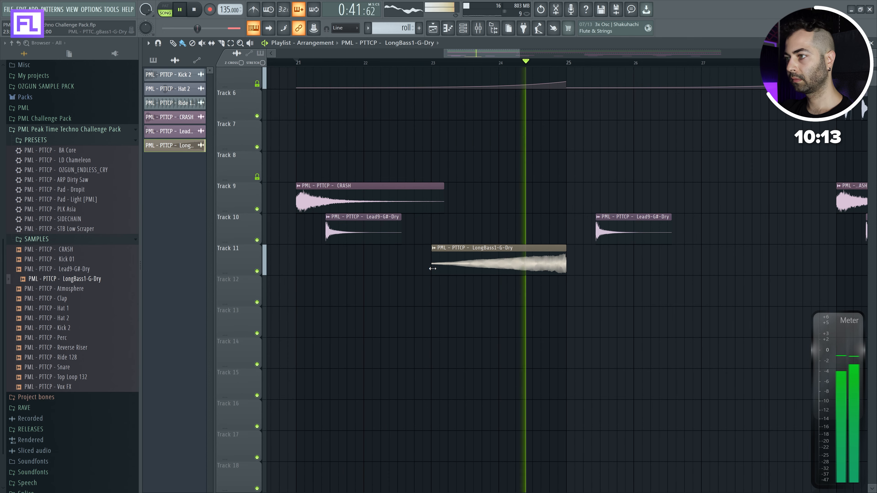
- Fine-tune the fade-in settings of the LongBass1-G-Dry sample channel
double_click(452, 262)
drag(281, 279, 304, 284)
click(372, 156)
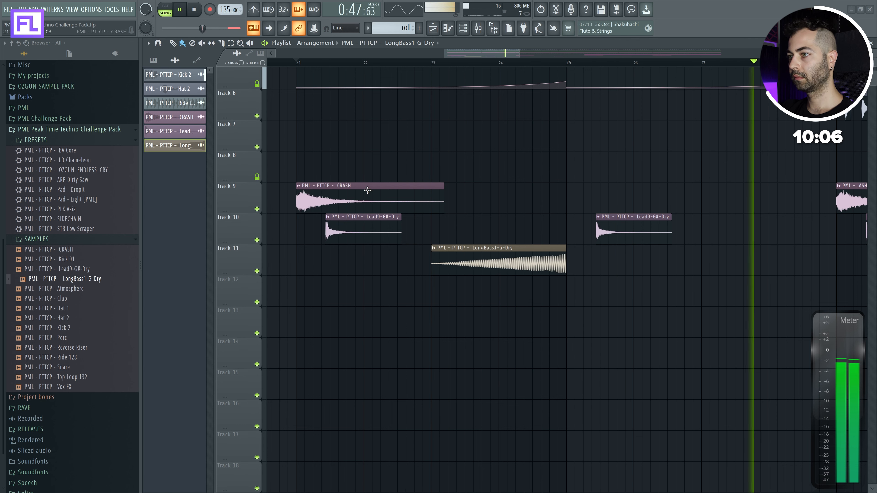
- Repeat the LongBass1-G-Dry clip every four bars on Track 11 up to bar 53, removing the stray copy on Track 13
click(256, 262)
key(space)
scroll(474, 275, up, 8)
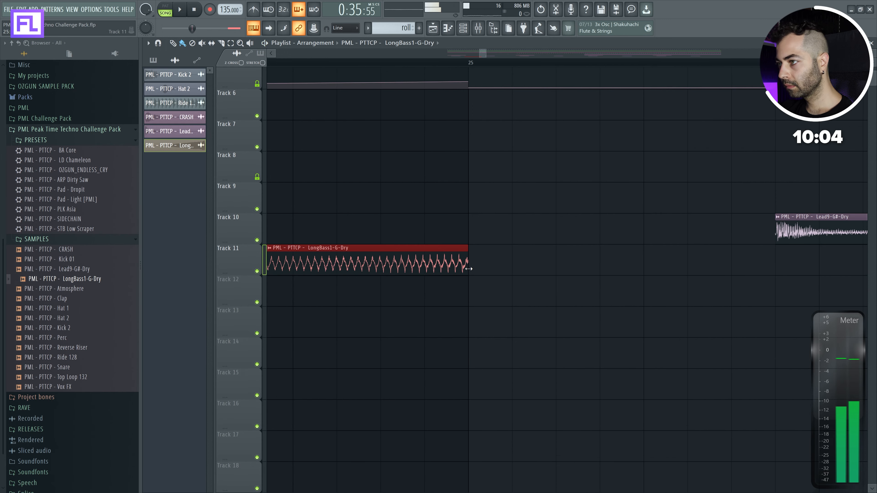
scroll(352, 315, down, 8)
click(372, 269)
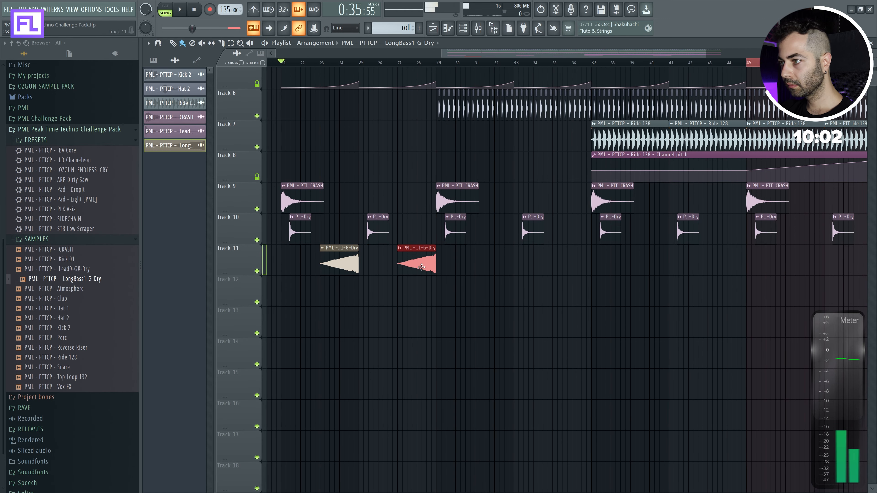
drag(661, 258, 346, 264)
drag(342, 264, 648, 271)
scroll(581, 317, down, 3)
click(598, 319)
right_click(598, 319)
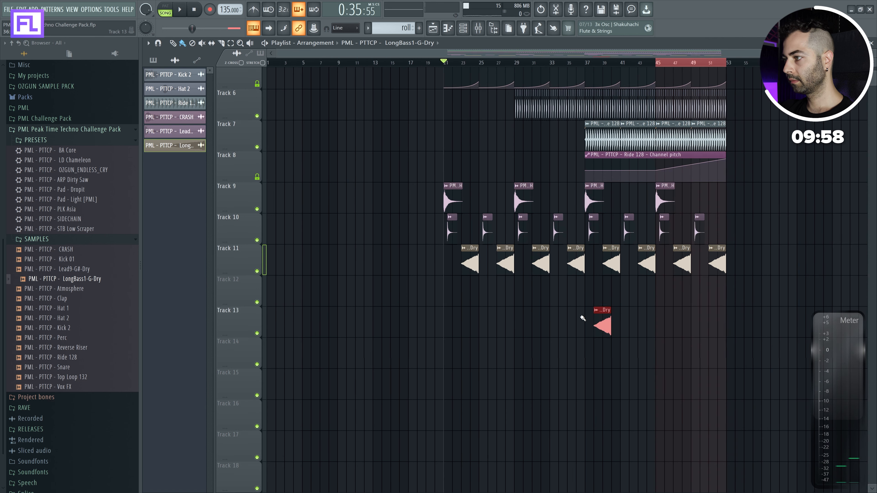
drag(489, 237, 425, 297)
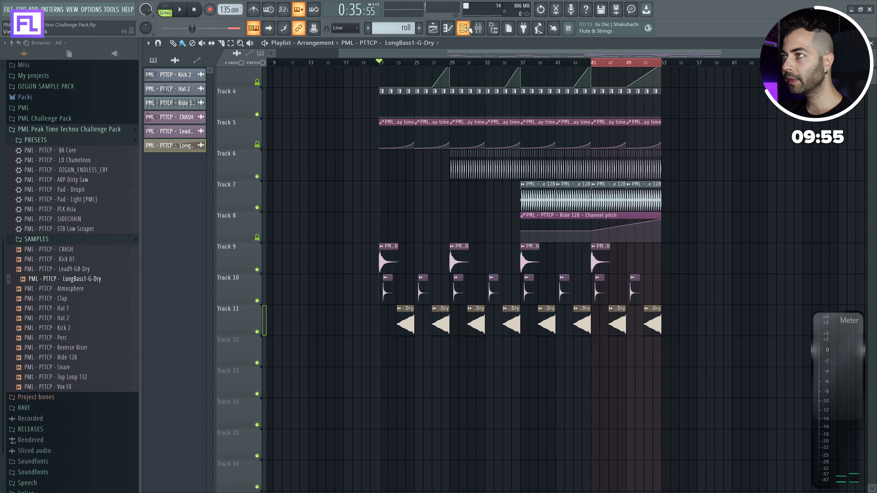
- Boost bands 3, 6 and 7 in the Fruity parametric EQ 2 on LD 1 BUS while playing the drop
click(478, 28)
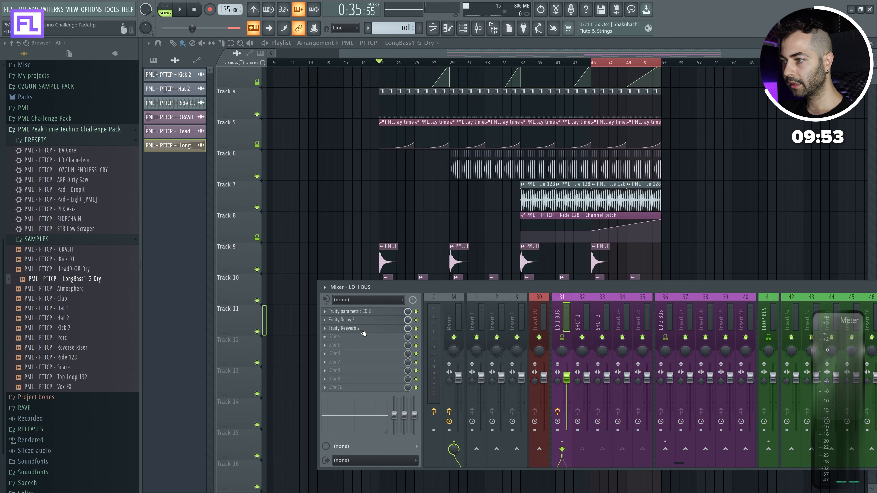
click(364, 312)
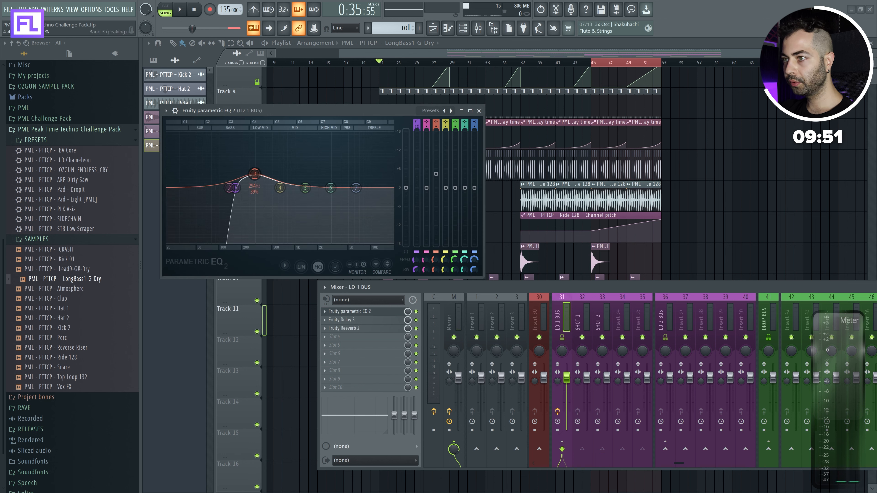
key(space)
drag(464, 187, 465, 176)
drag(331, 176, 355, 182)
key(space)
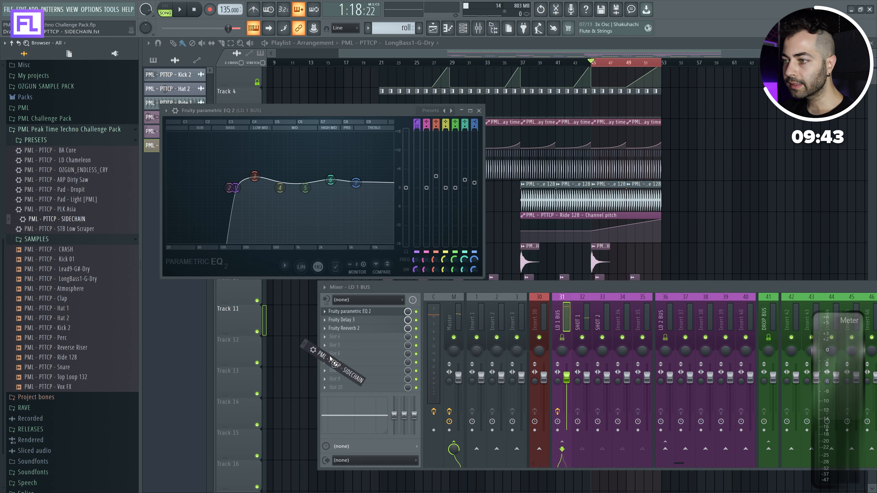
- Load the PML - PTTCP - SIDECHAIN preset in slot 6 of LD 1 BUS and add Fruity Stereo Enhancer in slot 5 with 35% separation
drag(331, 359, 332, 353)
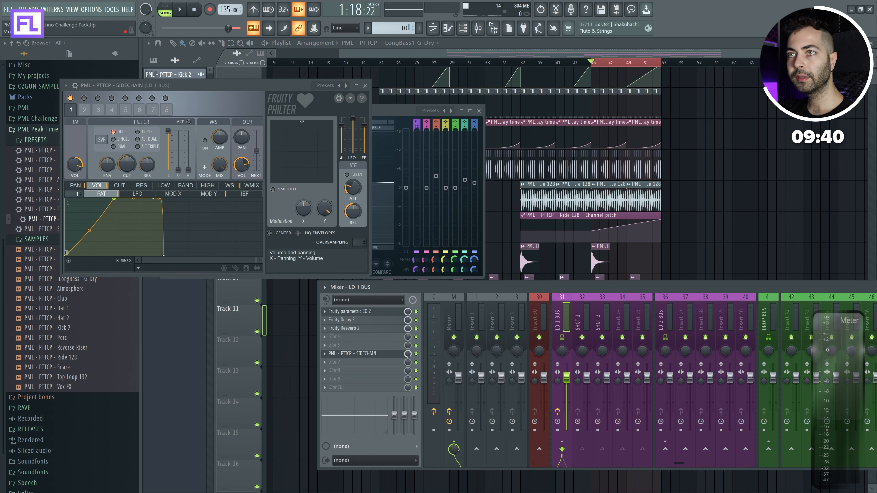
key(space)
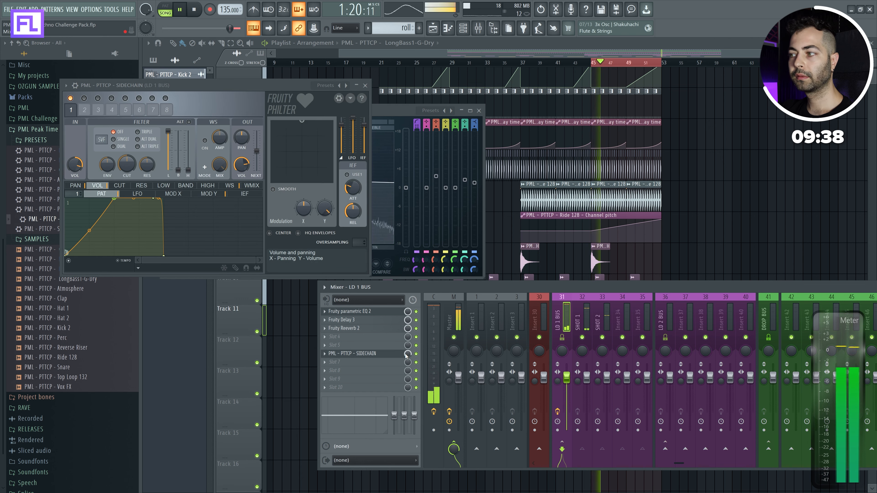
click(382, 346)
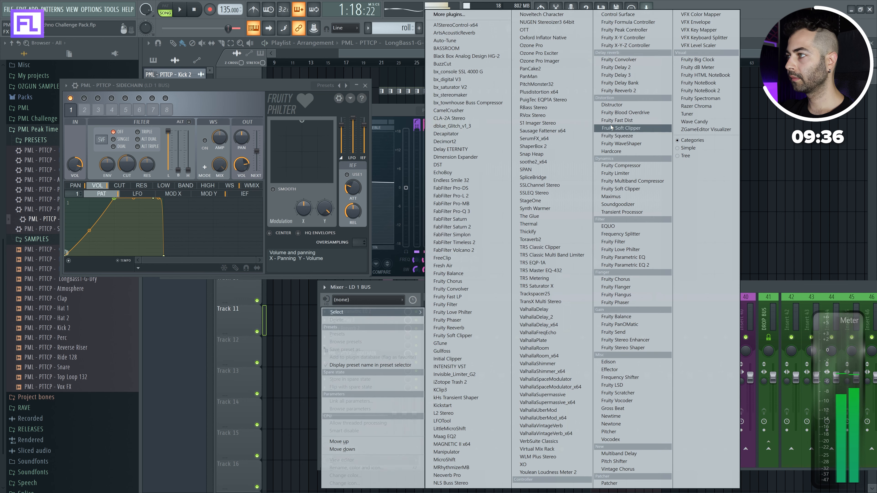
click(624, 340)
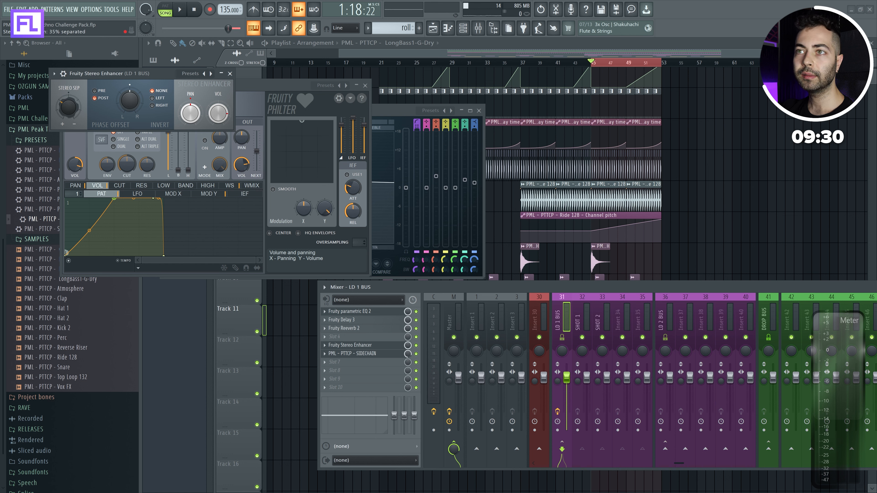
- Set the Fruity Stereo Enhancer on LD 1 BUS to 42% separation during playback and close the open effect windows
key(space)
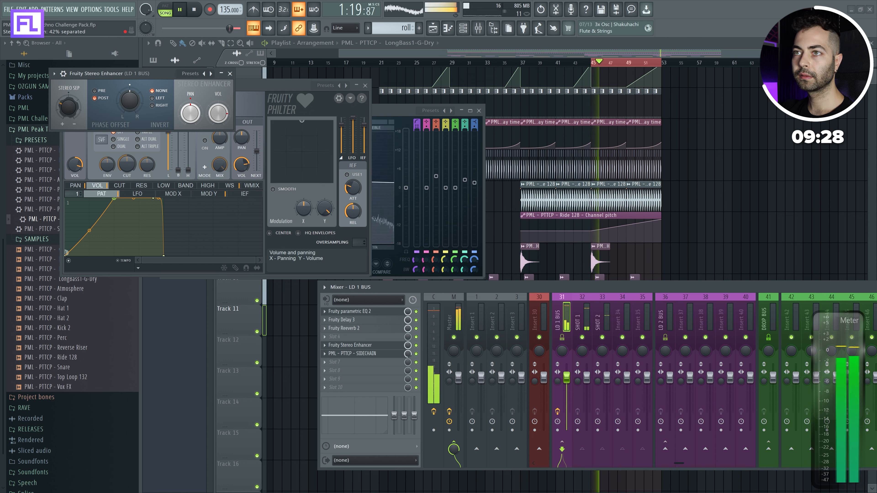
click(229, 74)
key(F12)
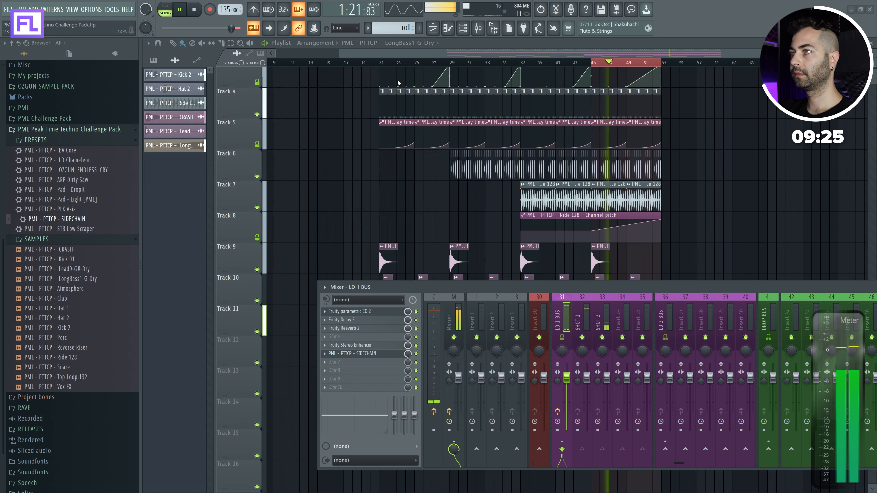
- Play the drop from bar 21 to review the full arrangement with the mixer hidden
key(F5)
scroll(468, 225, down, 1)
scroll(720, 274, down, 1)
double_click(381, 63)
click(761, 269)
right_click(761, 271)
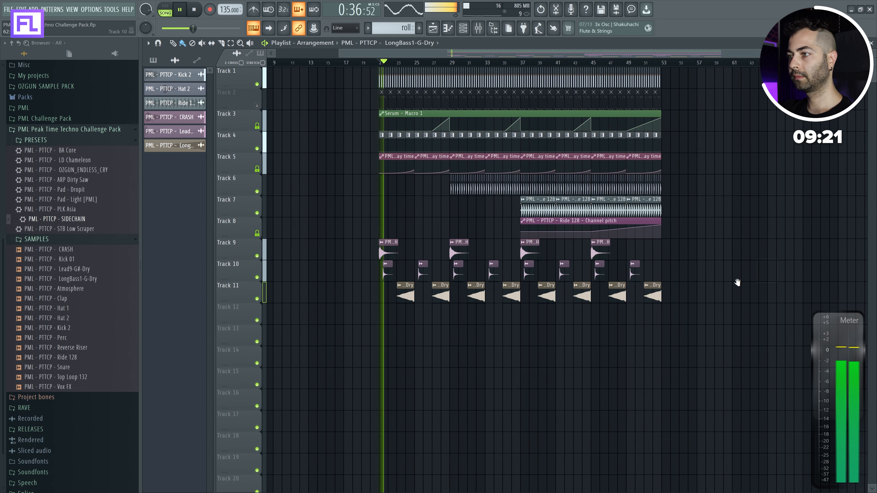
scroll(510, 323, right, 1)
scroll(511, 324, down, 1)
click(605, 356)
right_click(604, 355)
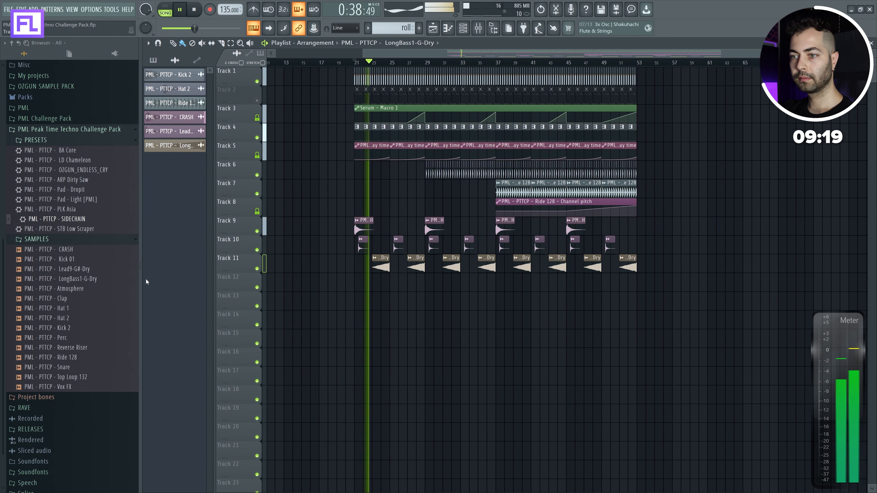
- Place the Reverse Riser sample on Track 12 so that it ends at bar 21
key(space)
drag(83, 348, 84, 354)
drag(351, 293, 328, 290)
scroll(327, 313, up, 3)
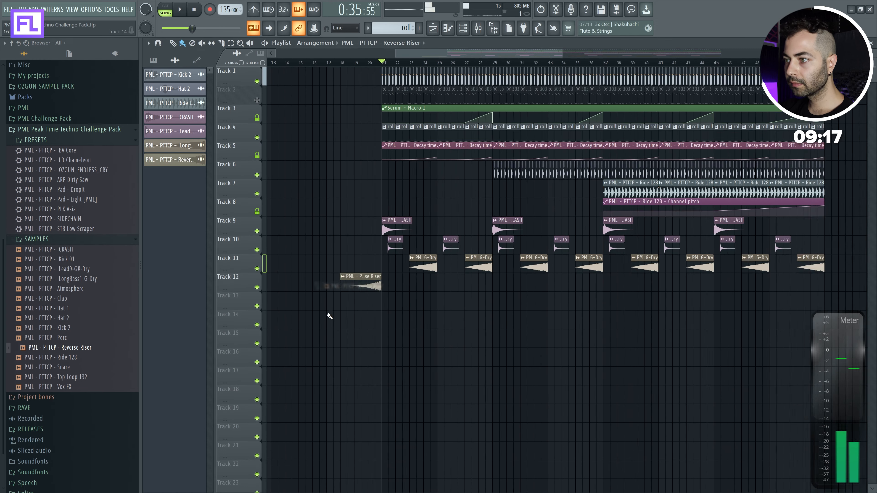
scroll(314, 305, up, 2)
click(199, 11)
scroll(421, 274, up, 4)
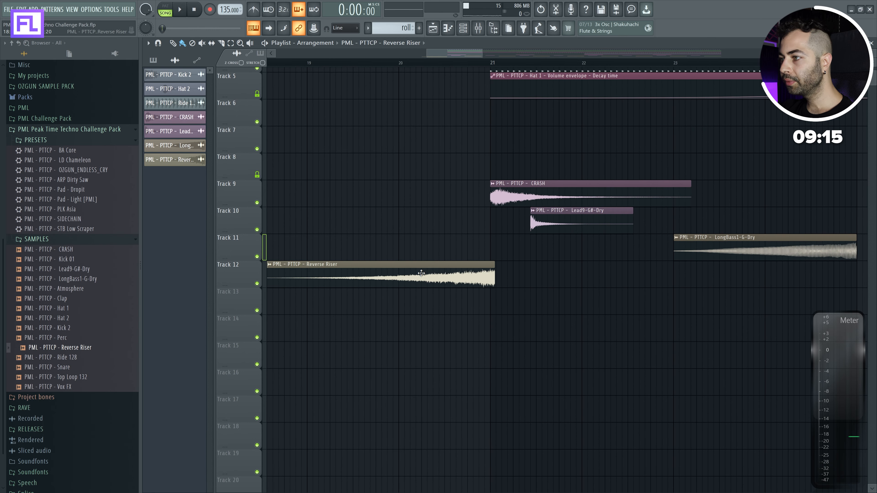
drag(431, 301, 622, 310)
drag(476, 182, 268, 185)
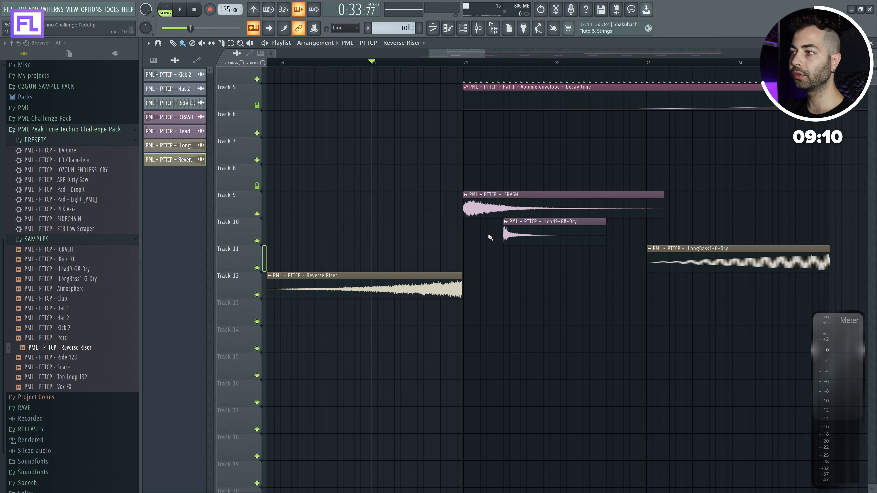
- Cut the end of the Reverse Riser to about one beat before bar 21 and audition the transition into the drop
key(space)
key(space)
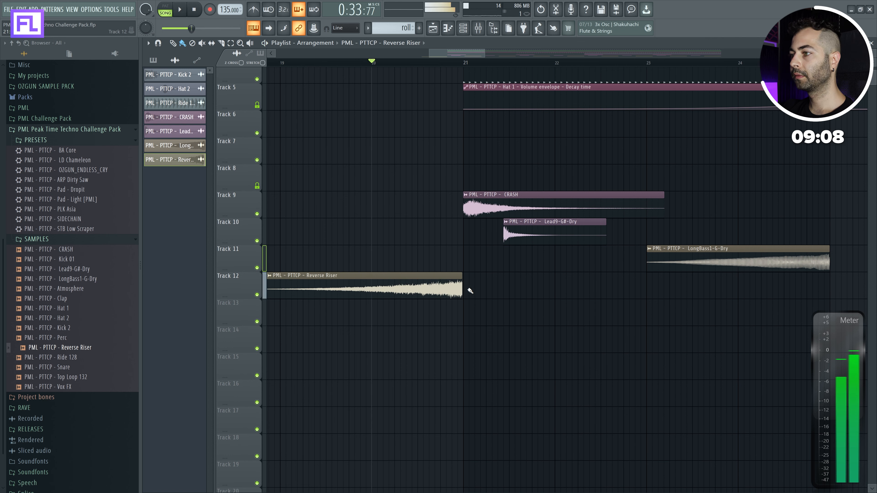
drag(462, 289, 439, 286)
key(space)
click(528, 304)
scroll(445, 304, up, 4)
right_click(742, 304)
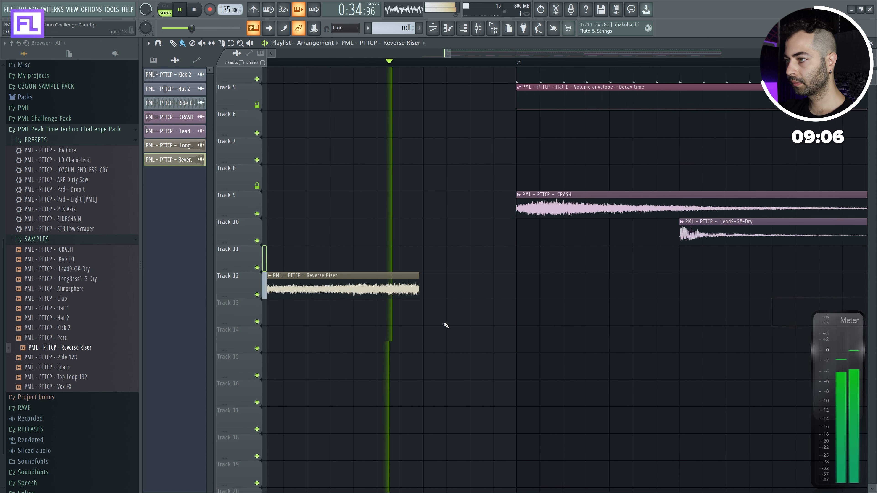
scroll(436, 310, up, 2)
key(space)
key(super)
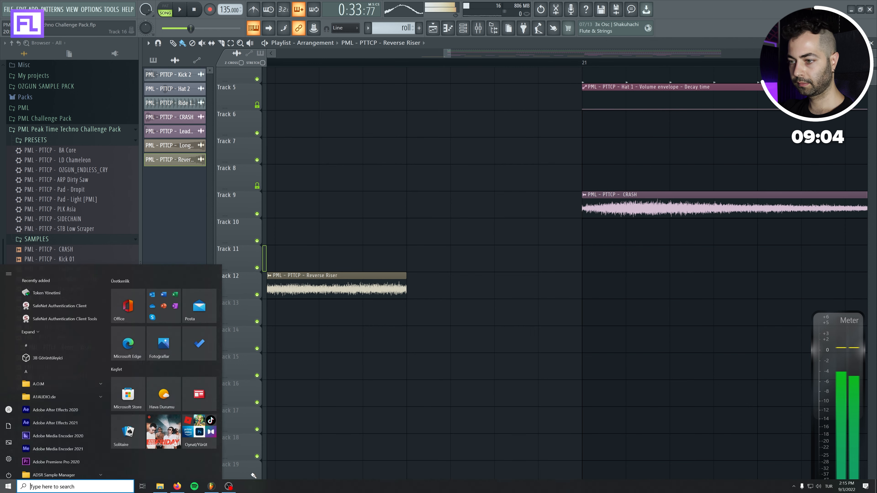
click(176, 487)
click(176, 486)
scroll(409, 210, down, 3)
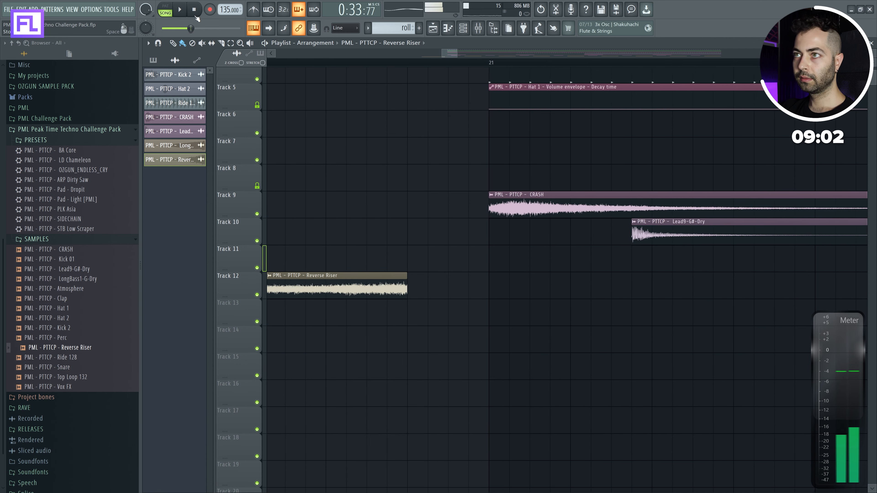
- Add the Top Loop 132 sample to the playlist and delete the two surplus copies on Track 14
click(194, 13)
drag(456, 256, 558, 235)
scroll(404, 370, down, 8)
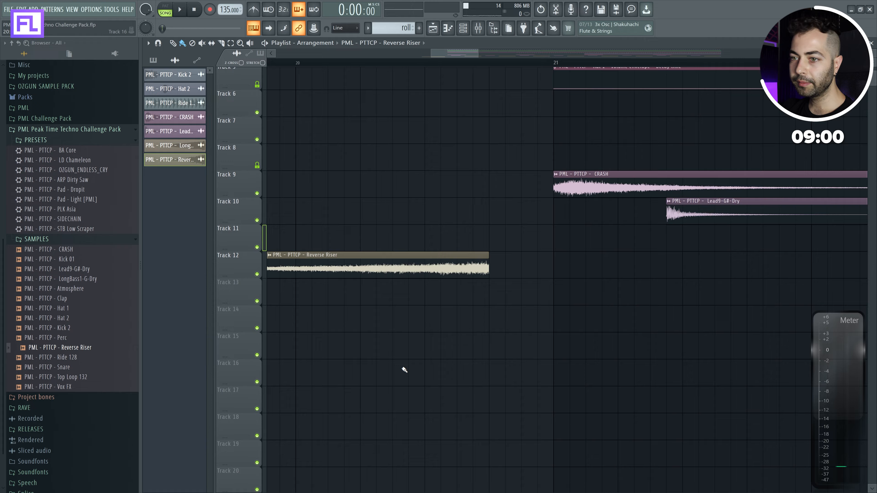
click(86, 378)
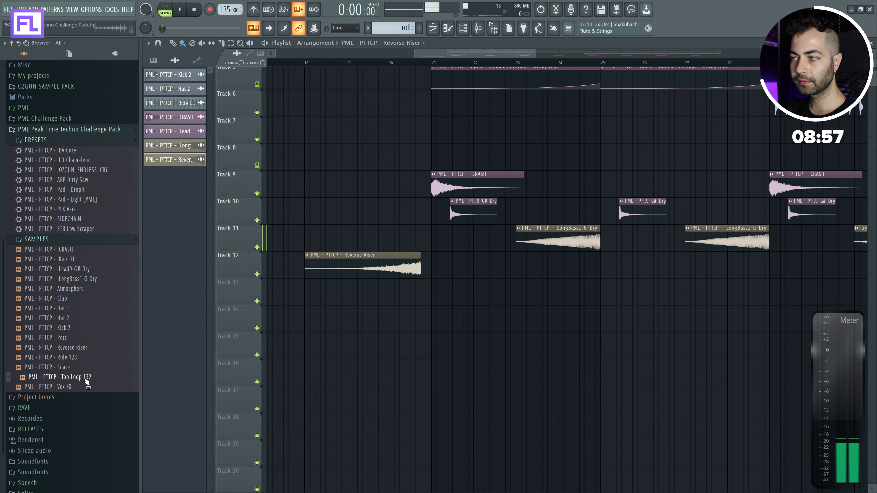
drag(78, 379, 569, 351)
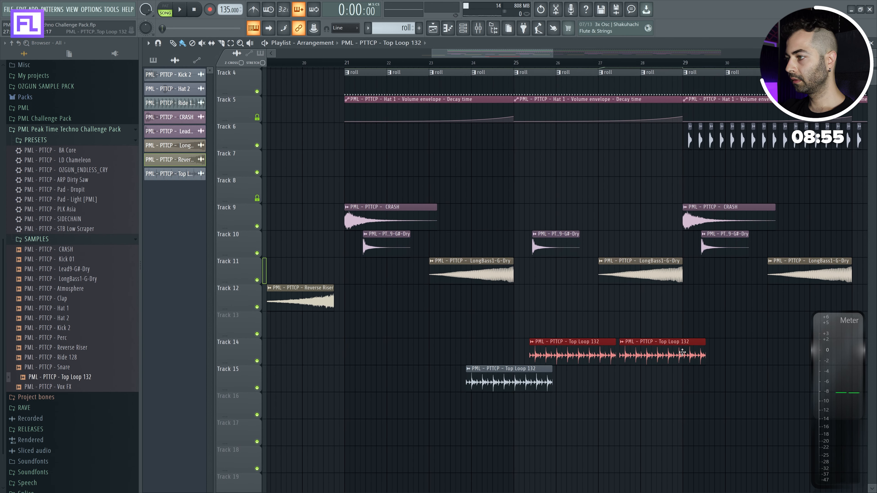
right_click(682, 352)
right_click(601, 352)
- Insert an empty track above the CRASH track and move the Top Loop 132 clip to bar 33 on Track 9
drag(526, 376, 566, 163)
scroll(409, 228, down, 6)
scroll(341, 241, up, 2)
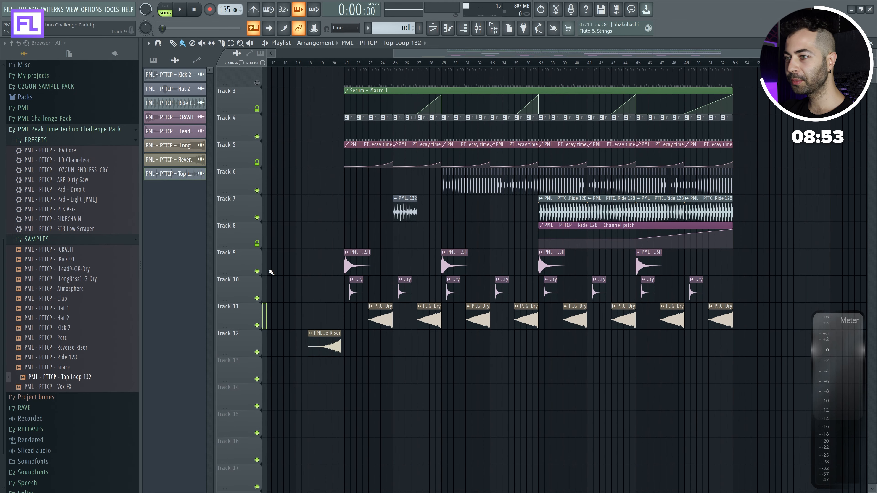
right_click(247, 250)
click(266, 415)
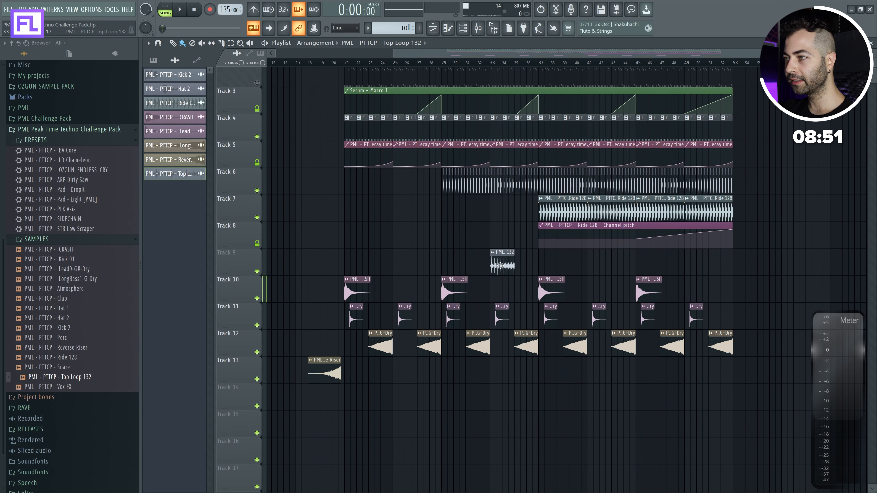
- Remove the roll and Hat 1 decay time clips from bars 21 to 25 on Tracks 4 and 5, and unmute Track 2
key(space)
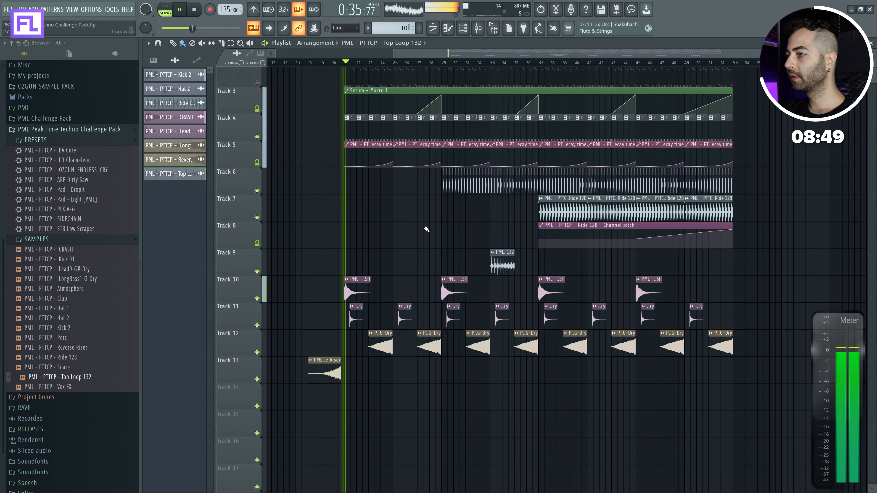
scroll(445, 210, up, 3)
ctrl+drag(444, 180, 554, 190)
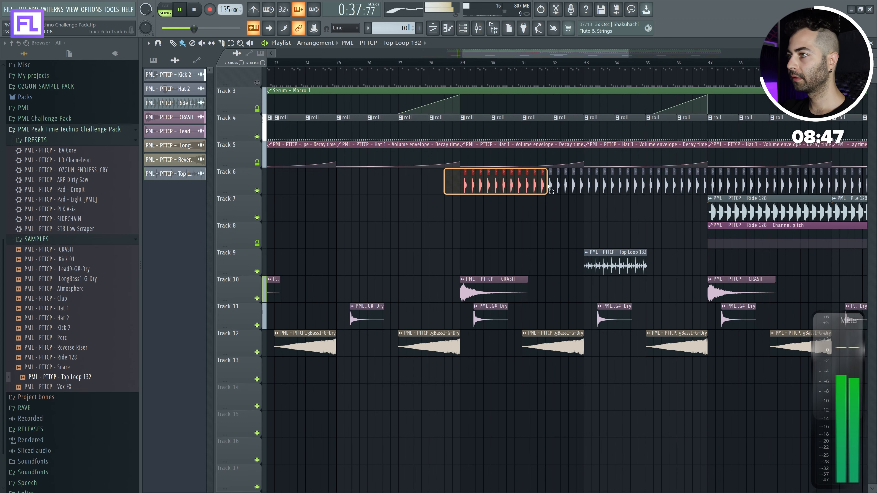
scroll(430, 178, left, 5)
right_click(514, 162)
key(space)
key(space)
right_click(516, 186)
scroll(526, 228, right, 3)
key(space)
click(257, 116)
key(space)
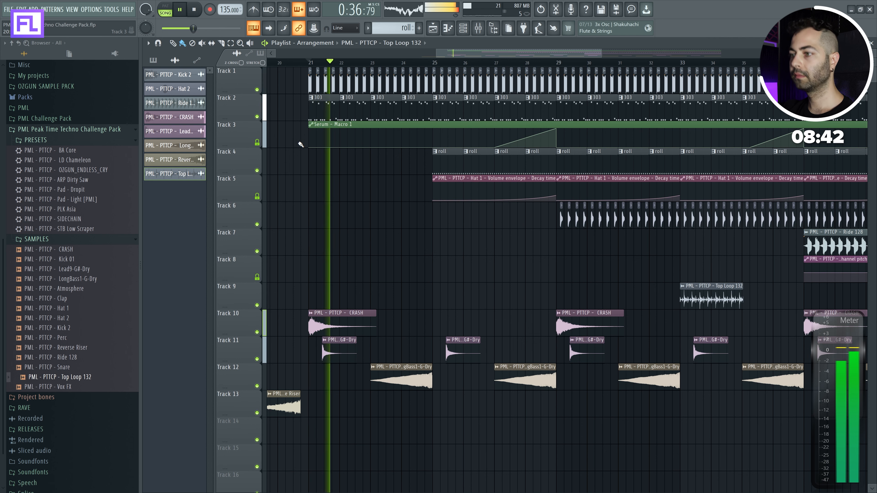
- Raise the wet level of Fruity Reeverb 2 on LD 1 BUS slightly while the drop plays
key(F9)
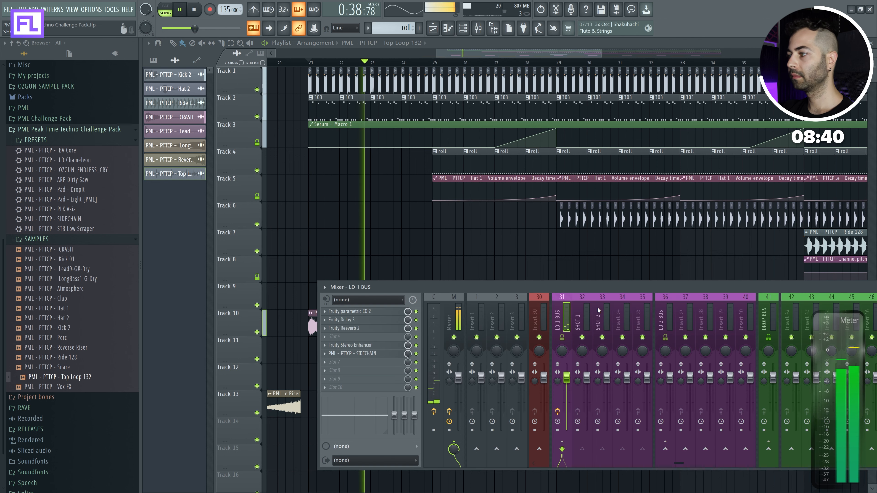
scroll(605, 307, down, 5)
scroll(653, 305, up, 5)
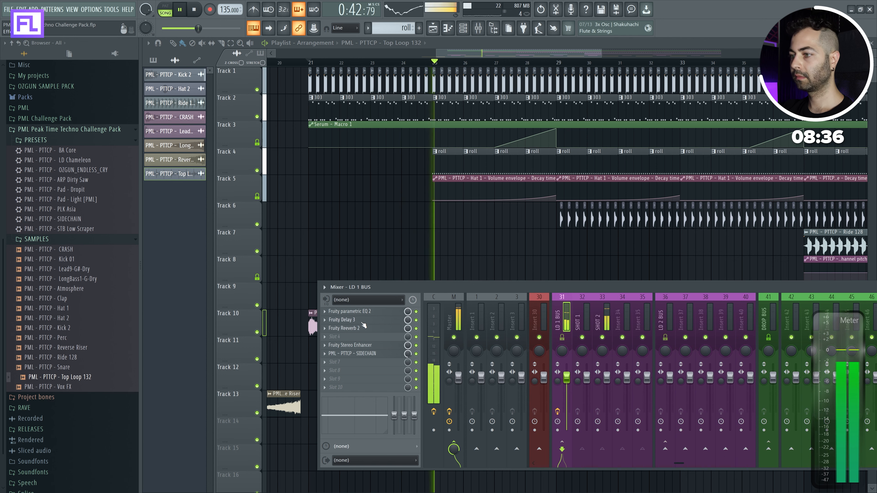
click(359, 328)
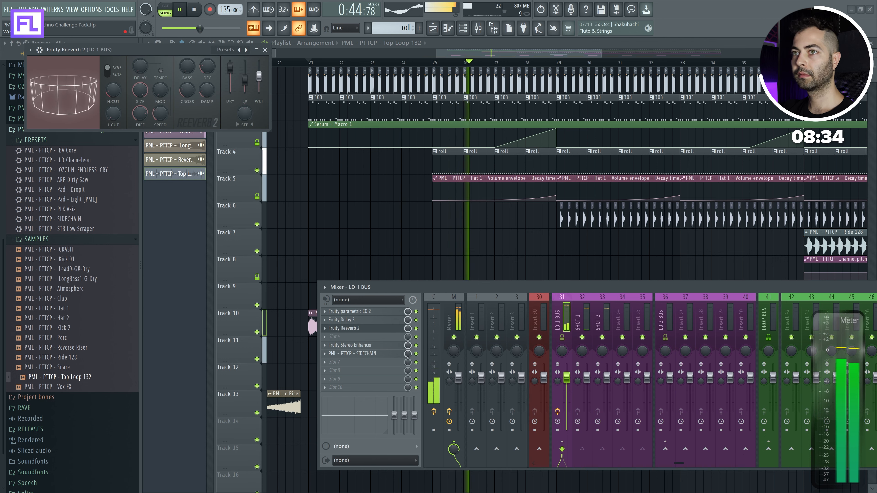
drag(259, 76, 259, 74)
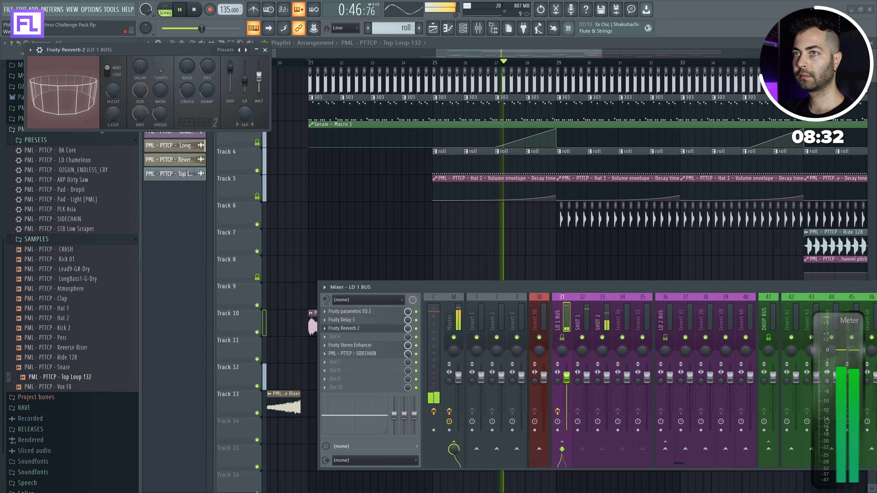
drag(539, 194, 433, 180)
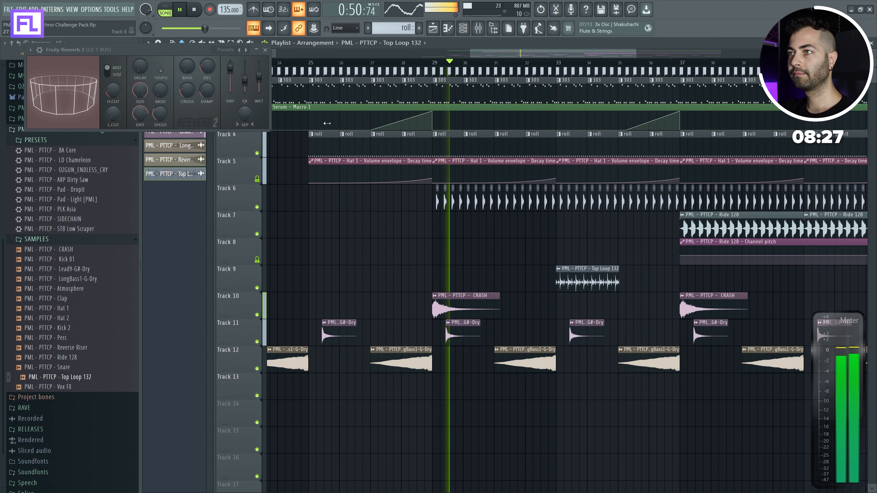
key(Escape)
key(Escape)
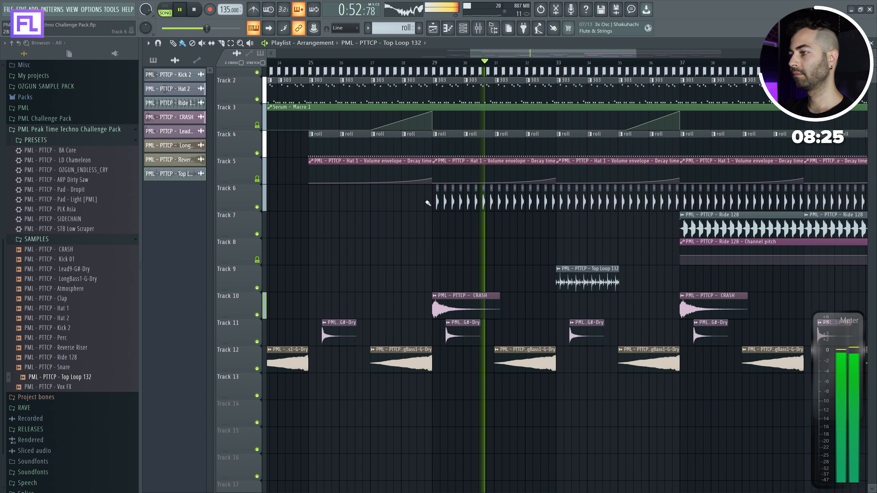
- Set the volume of the CRASH sample channel to 65%
drag(546, 298, 455, 286)
scroll(457, 287, down, 1)
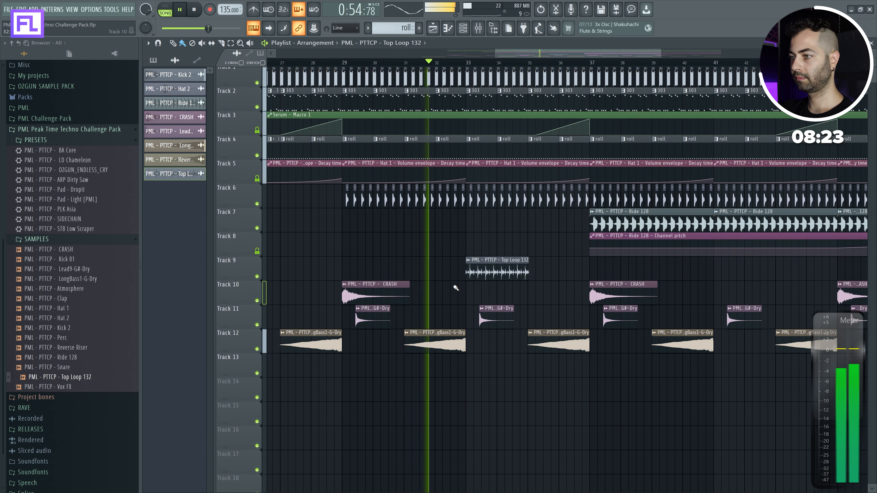
scroll(451, 295, down, 2)
double_click(403, 295)
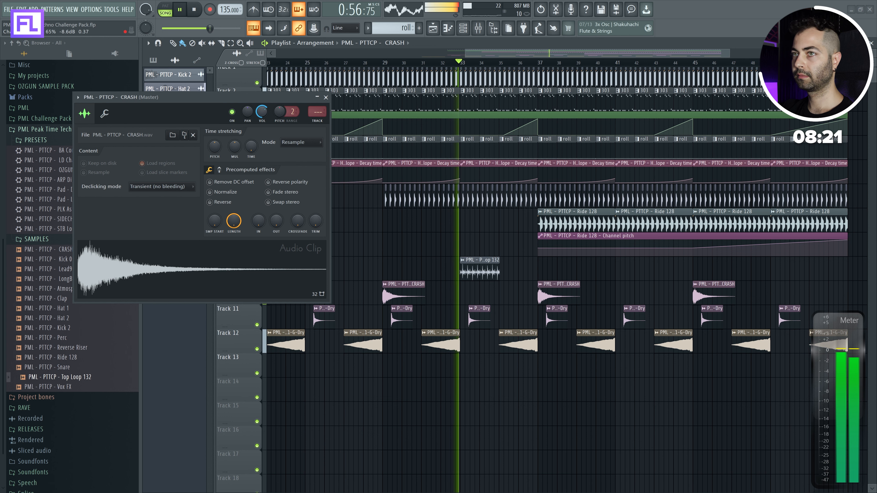
- Move the Top Loop 132 clip to bar 37 on Track 9, time-stretch it to two bars and duplicate it up to bar 41
drag(473, 270, 608, 269)
double_click(551, 271)
right_click(209, 99)
click(233, 110)
click(438, 306)
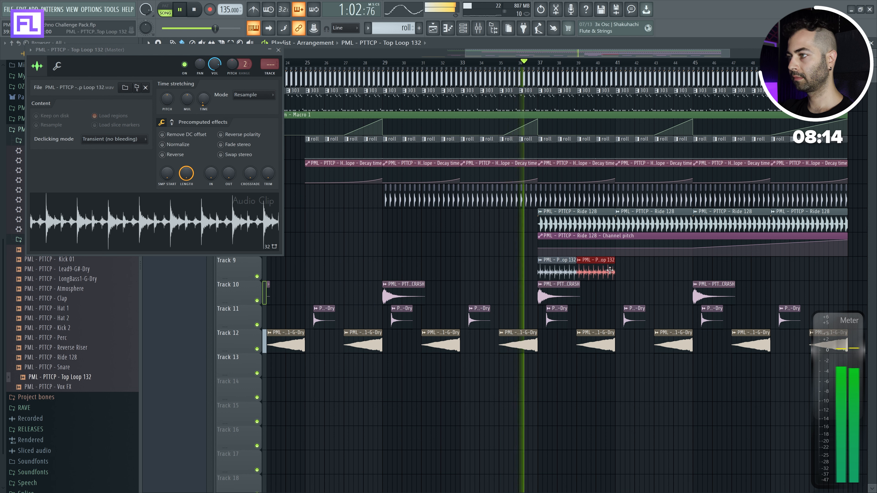
- Lower the Top Loop 132 channel's volume, and set the Ride 128 channel's pitch range to 12 and volume to 44%
drag(214, 64, 214, 84)
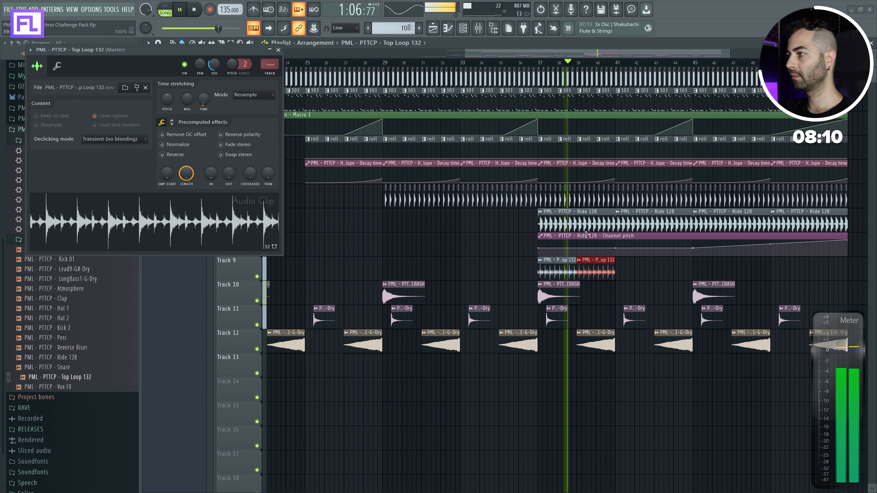
double_click(559, 221)
drag(258, 85, 257, 90)
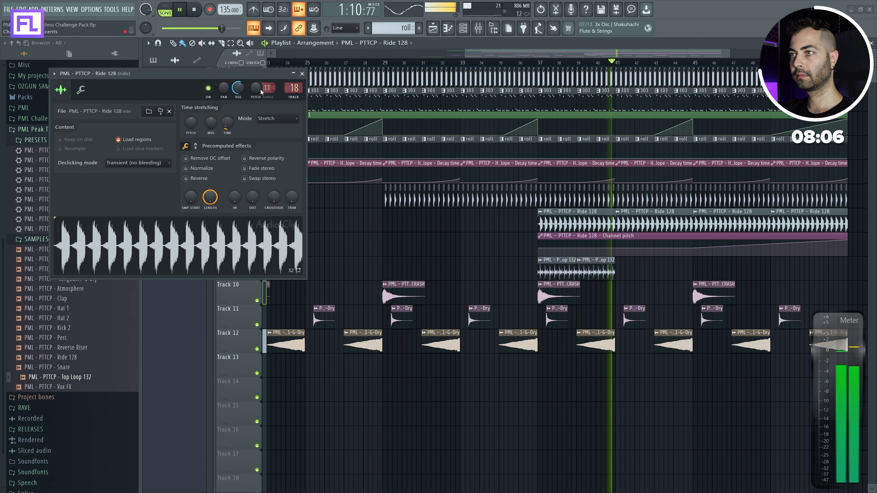
drag(239, 88, 238, 97)
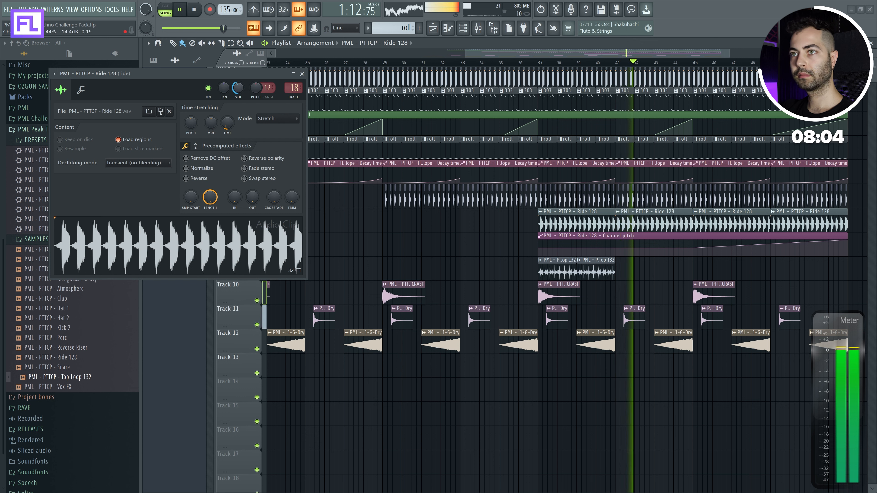
- Repeat the Top Loop 132 clips along Track 9 from bar 41 to bar 53 and close the sample channel window
click(559, 269)
drag(559, 269, 637, 269)
drag(734, 268, 555, 268)
drag(556, 267, 711, 268)
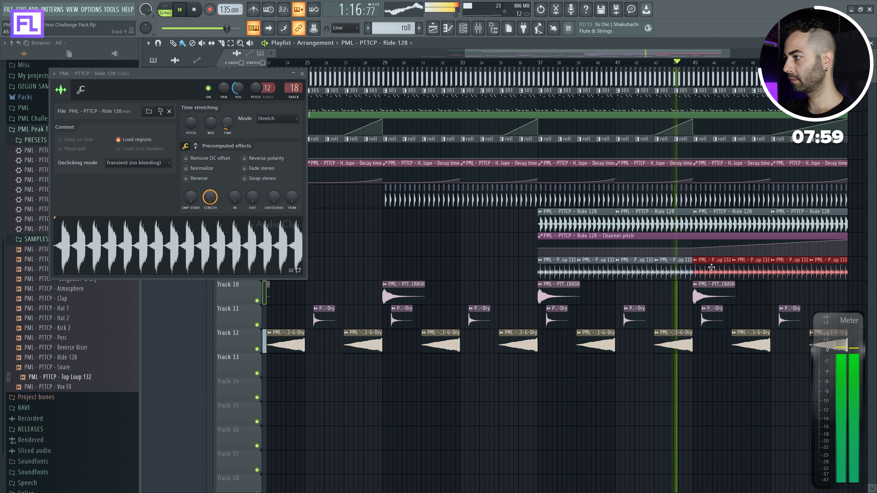
scroll(661, 330, down, 2)
key(ctrl+d)
scroll(675, 334, down, 1)
scroll(627, 363, right, 3)
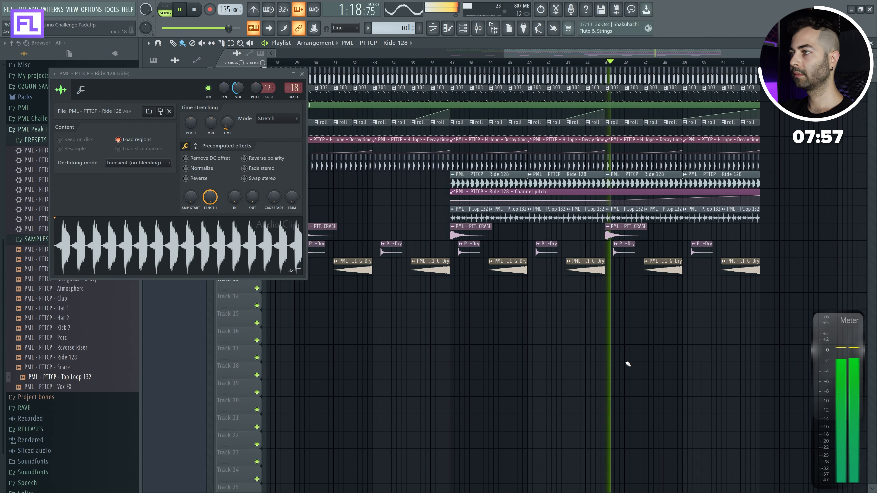
scroll(627, 364, left, 3)
click(491, 336)
right_click(494, 334)
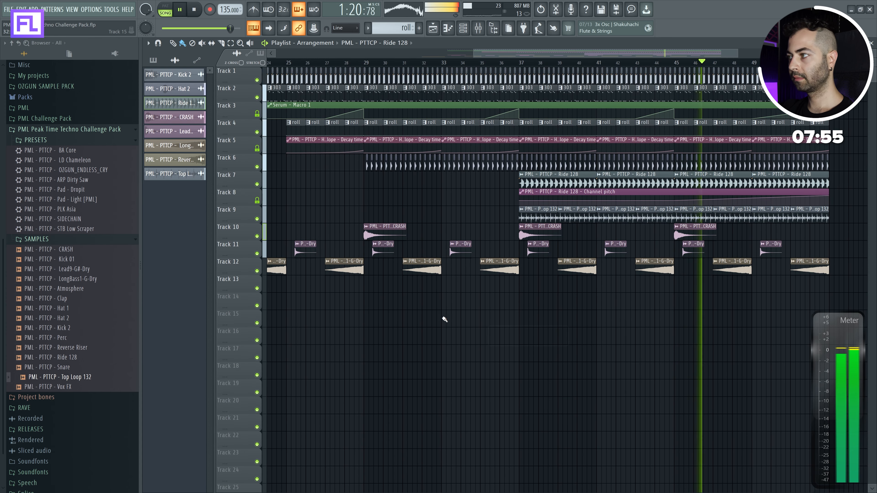
scroll(414, 284, up, 2)
scroll(385, 218, left, 1)
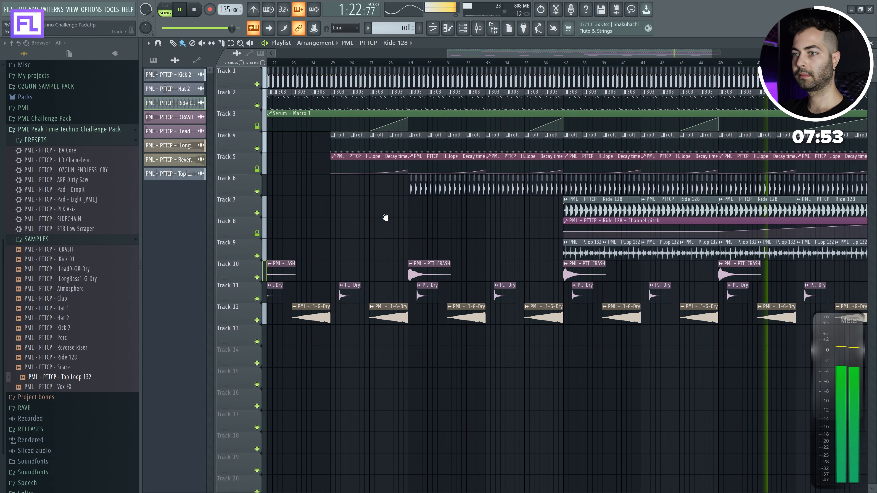
- Set the Ride 128 channel's volume to 34%, listening from bar 37 while balancing it, and close its channel window
drag(385, 218, 407, 218)
double_click(608, 207)
key(space)
key(space)
drag(237, 88, 238, 93)
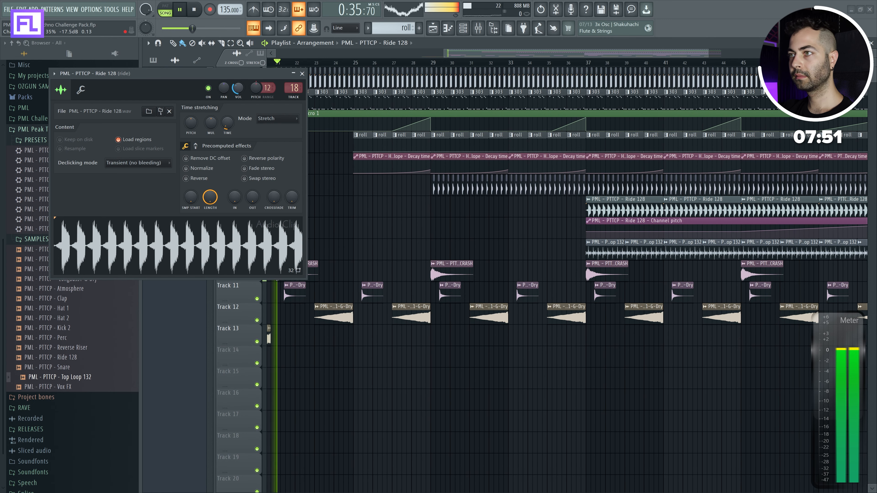
click(589, 62)
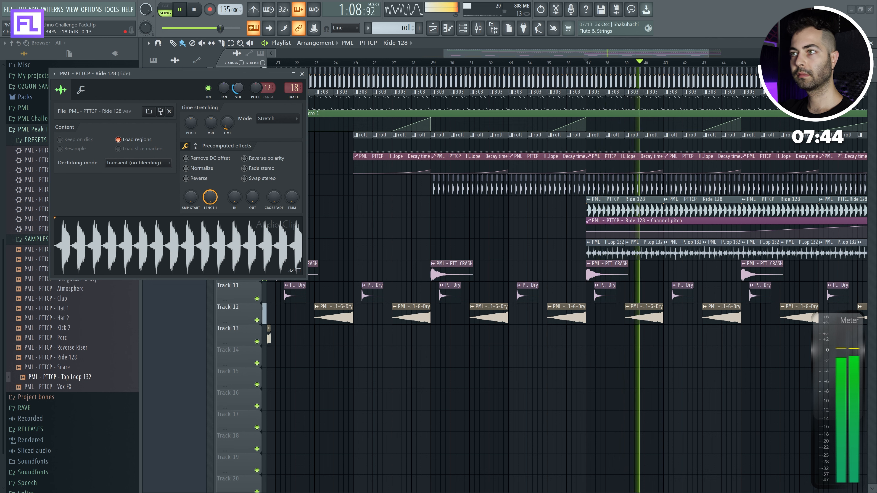
click(302, 74)
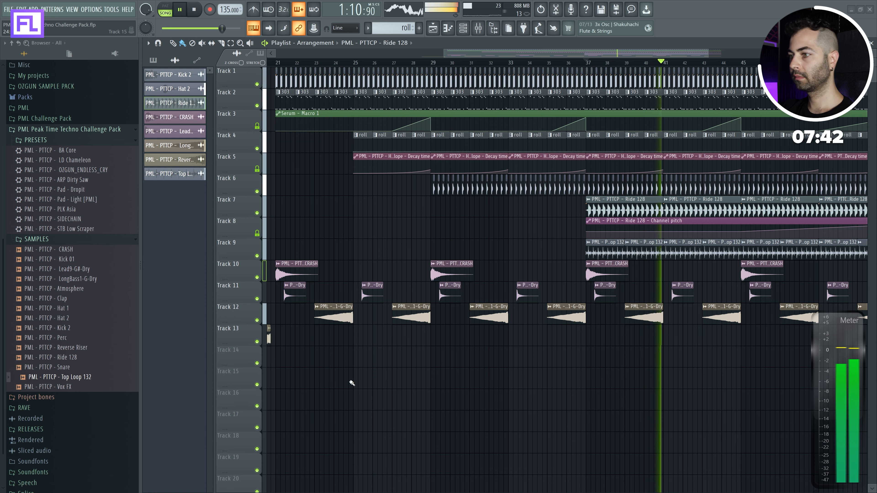
- Check the mixer channel used by the LongBass1-G-Dry sample and the effects on LD 1 BUS
click(478, 29)
key(F9)
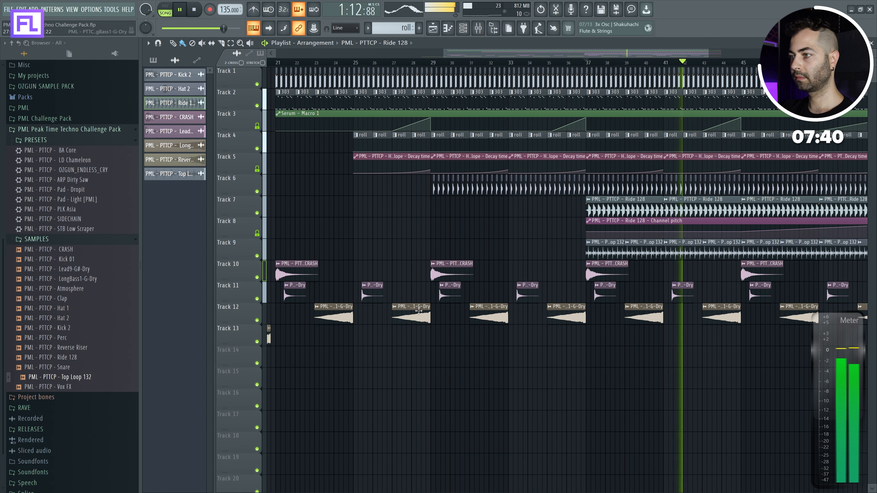
key(space)
double_click(415, 314)
key(Escape)
key(F9)
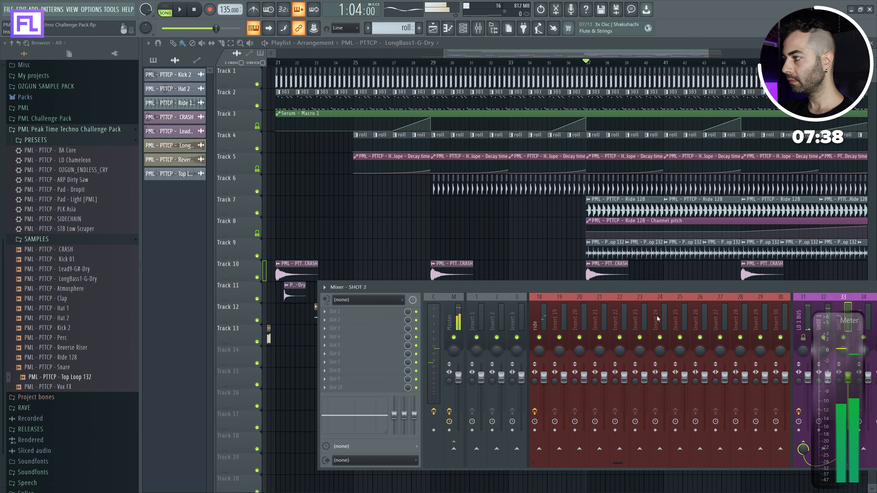
click(631, 315)
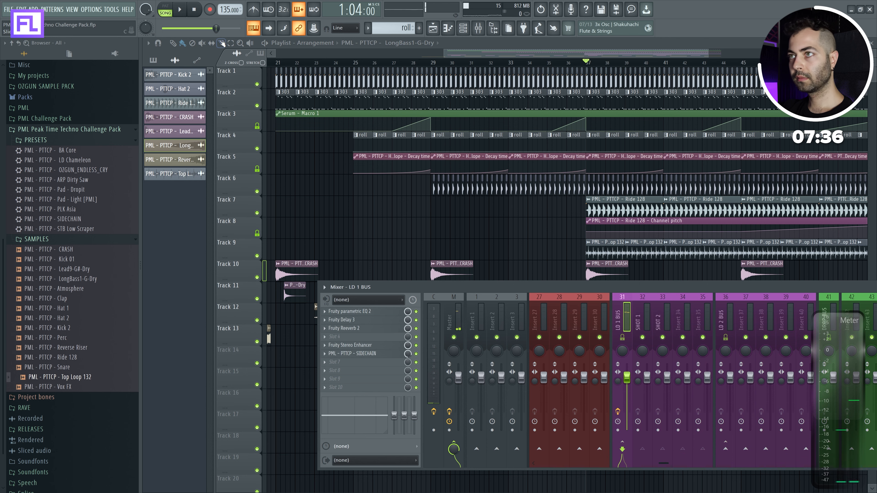
key(F9)
- Add the Snare sample to Track 14 right after the Reverse Riser clip, just before bar 21
drag(399, 233, 497, 219)
drag(51, 367, 353, 378)
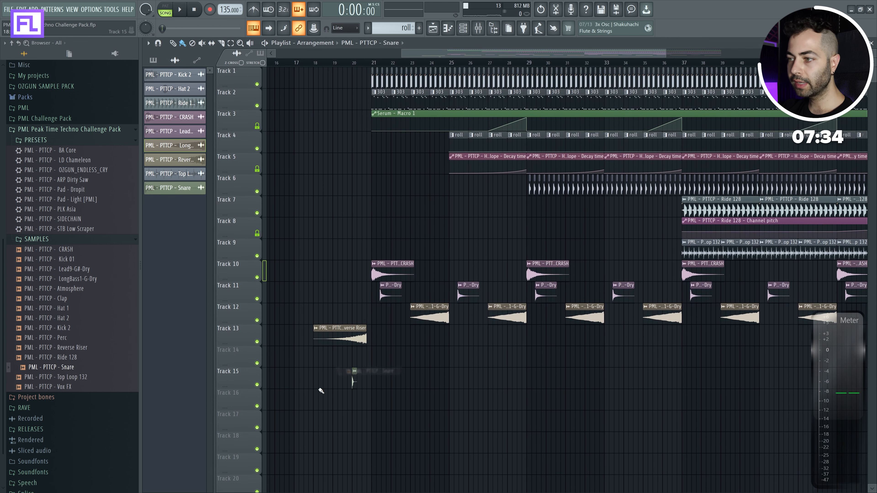
scroll(342, 390, up, 4)
scroll(434, 383, up, 1)
drag(419, 381, 556, 359)
scroll(548, 376, up, 2)
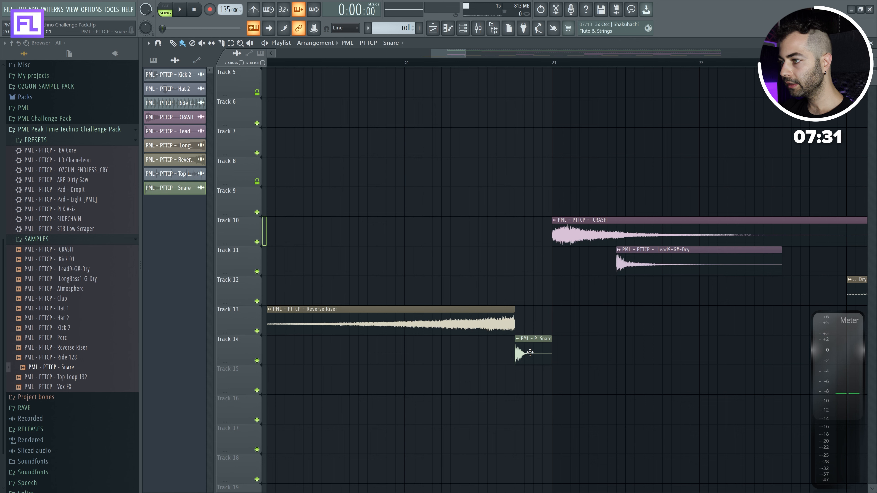
- Shift the Snare clip closer to bar 21, place a second overlapping Snare right behind it and listen to the result
double_click(532, 339)
click(180, 240)
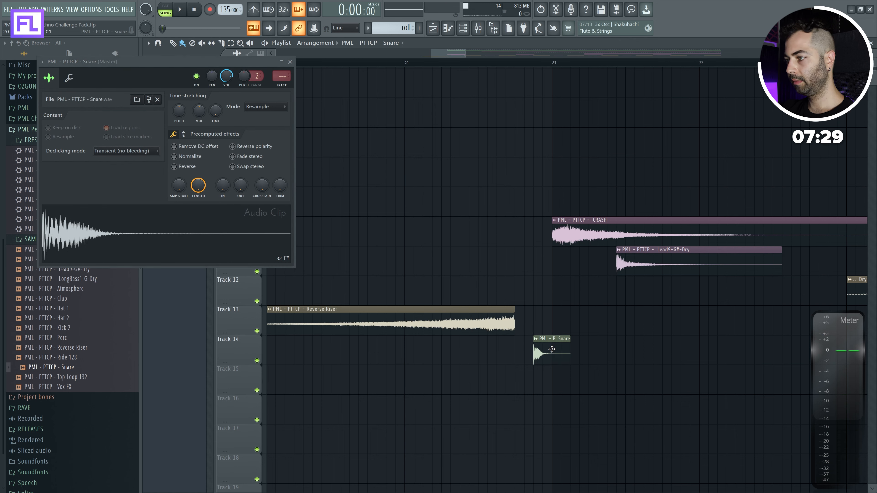
click(408, 65)
key(space)
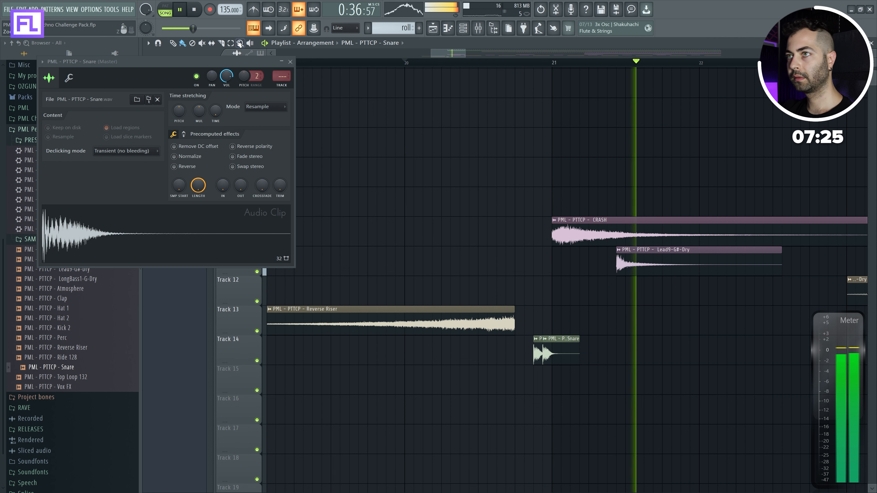
key(space)
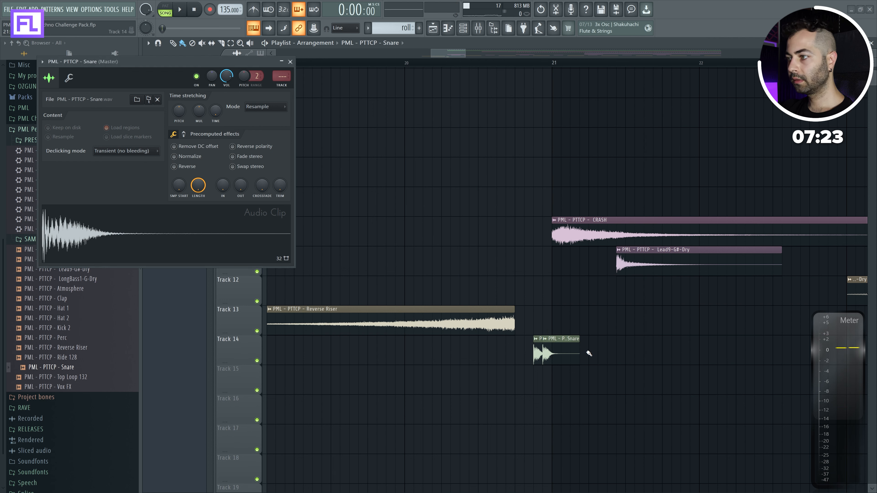
- Make the first Snare clip unique, pan it left, pan the other Snare 28% right and play them back
click(536, 339)
click(565, 401)
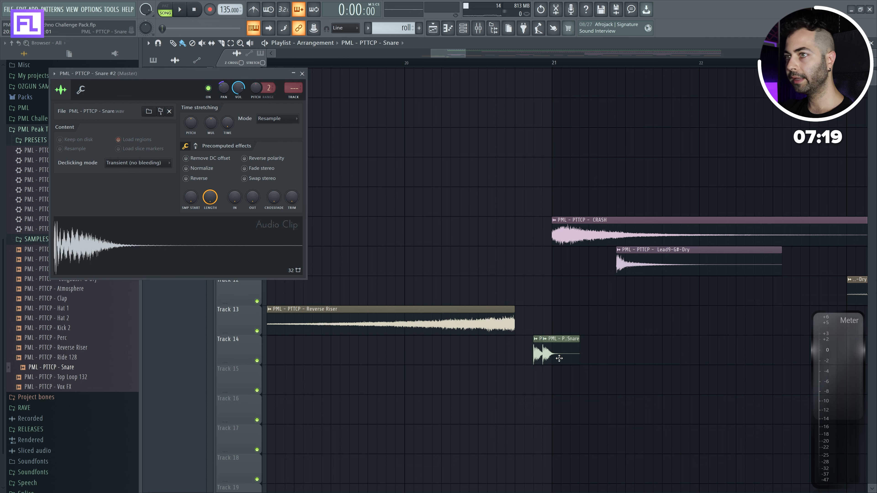
double_click(537, 355)
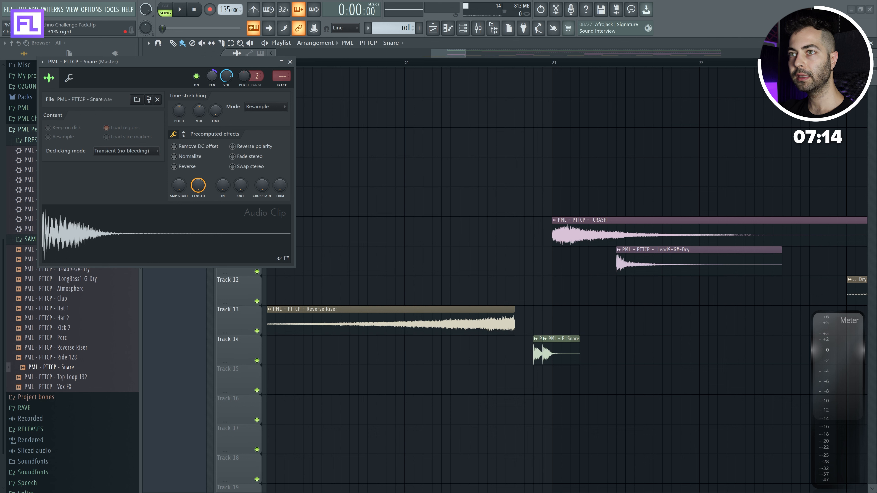
key(space)
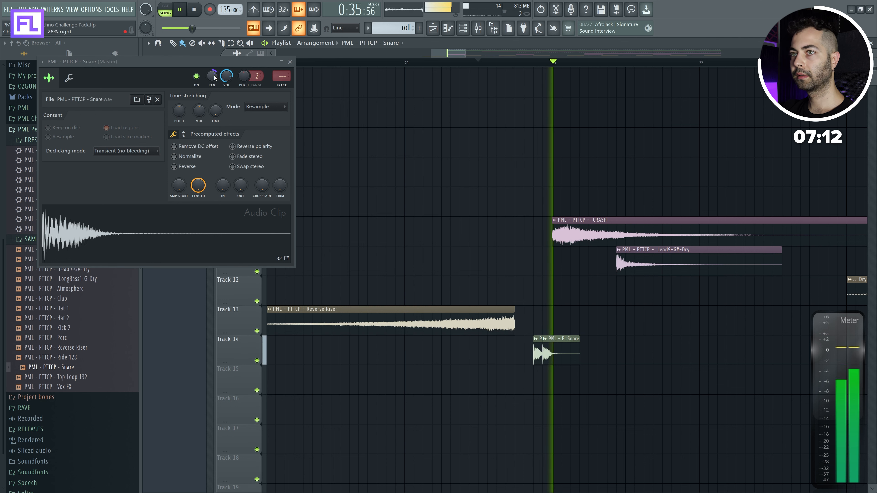
click(290, 62)
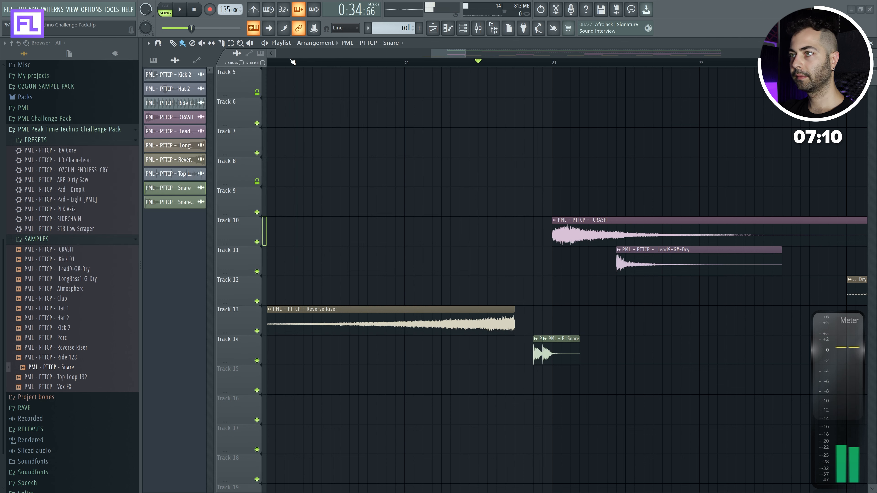
- Route the Snare #2 channel to mixer insert 21 and name that insert SNARES
double_click(534, 345)
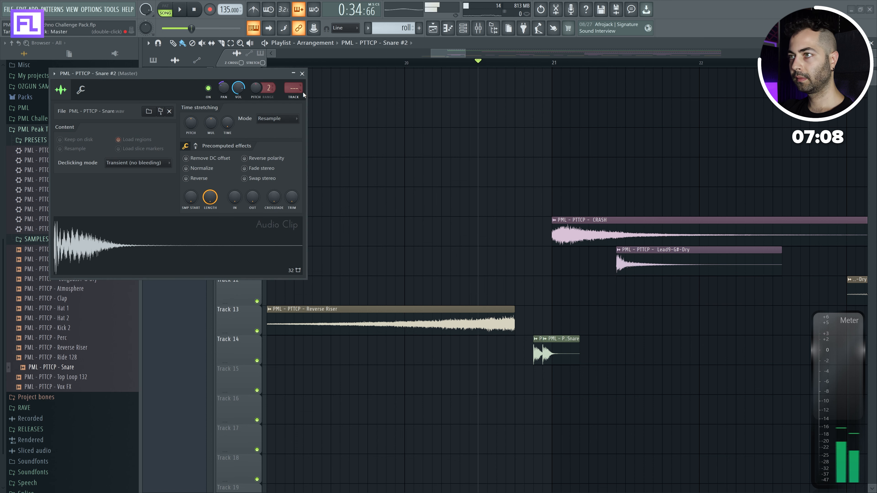
drag(295, 88, 294, 84)
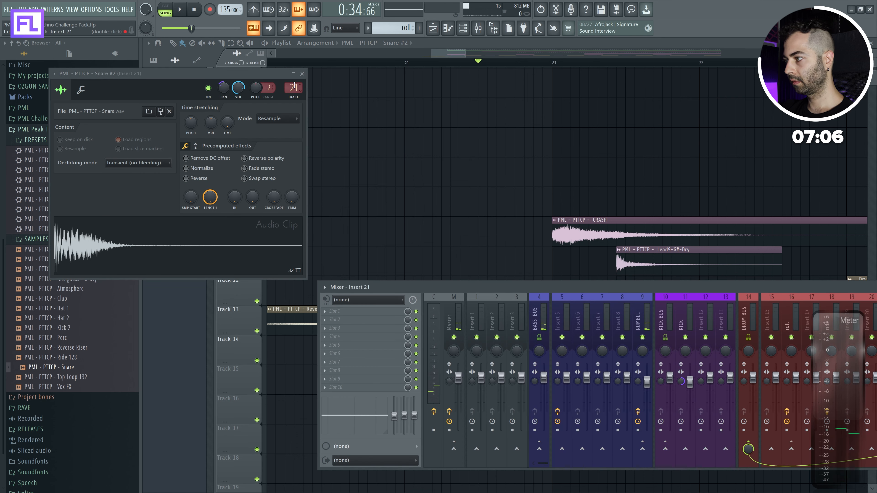
scroll(687, 327, down, 4)
middle_click(652, 305)
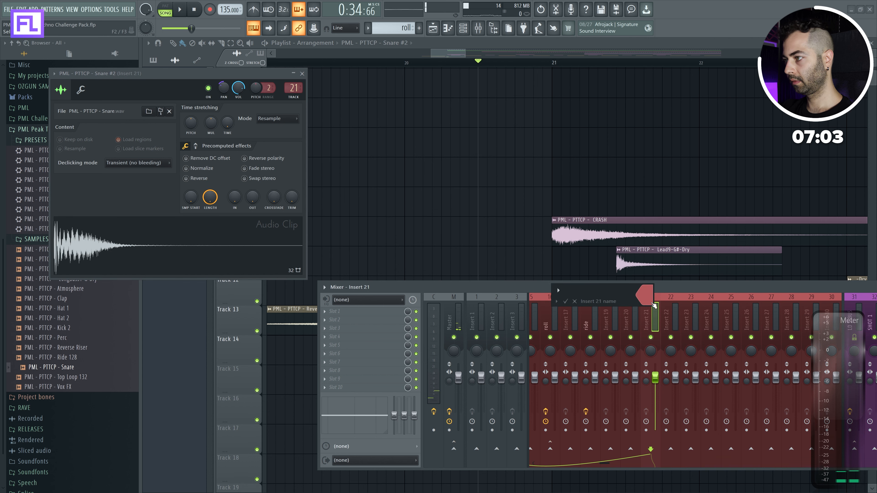
- Load Fruity Reeverb 2 into the second effect slot of the SNARES insert and close its window
click(346, 319)
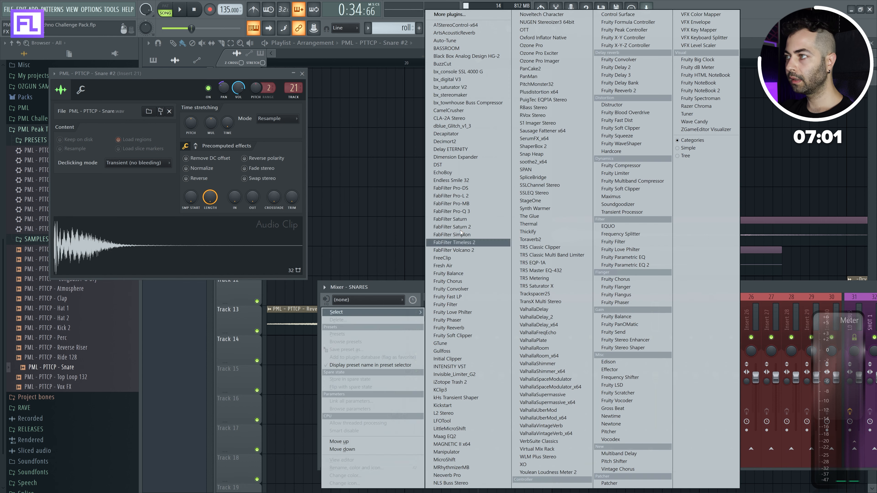
click(632, 120)
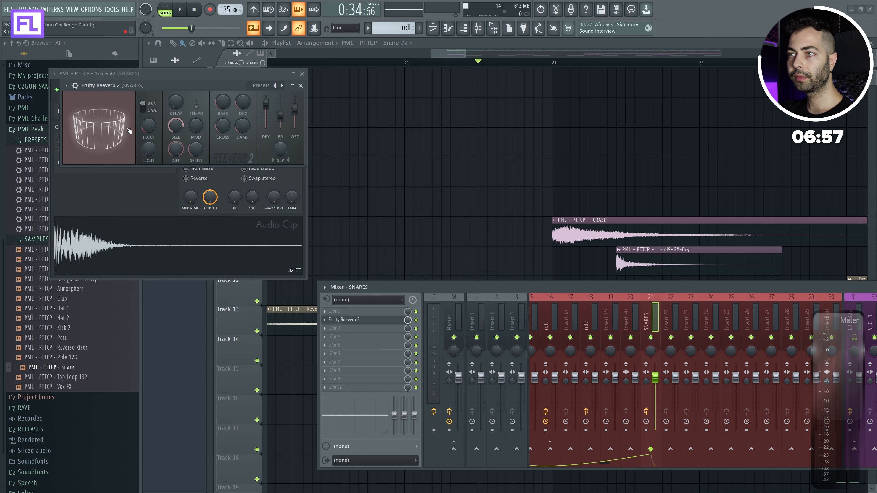
click(300, 85)
- Copy the mixer track assignment from the Snare #2 channel and paste it onto the Snare channel
right_click(292, 87)
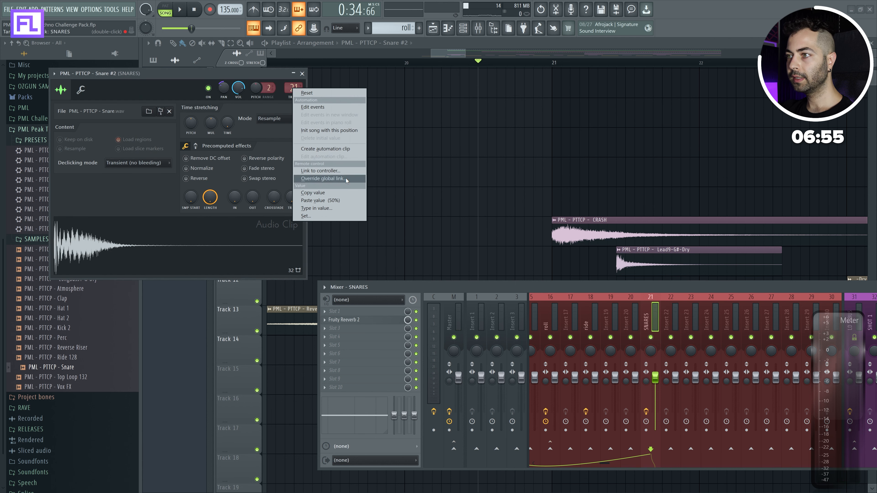
click(342, 193)
key(F9)
double_click(571, 346)
right_click(281, 77)
click(310, 185)
- Solo Track 14, listen to the reverbed snares leading into bar 21 and restore the other tracks
right_click(256, 360)
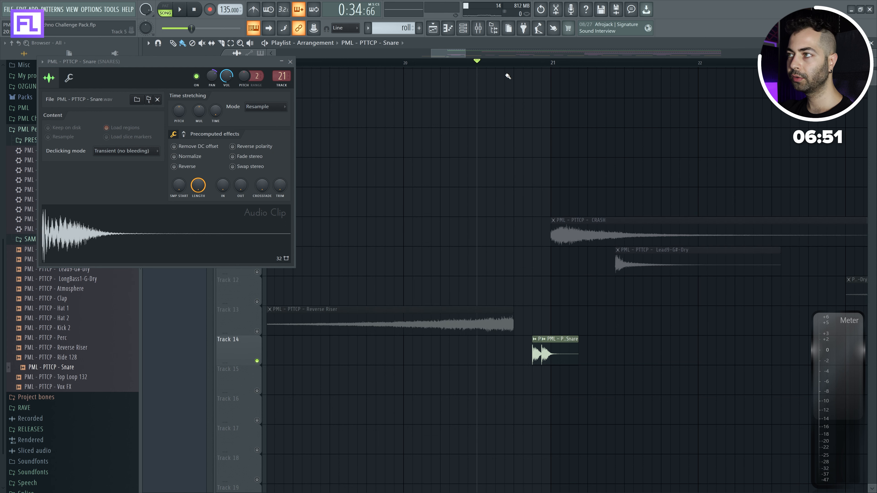
drag(596, 248, 484, 180)
key(space)
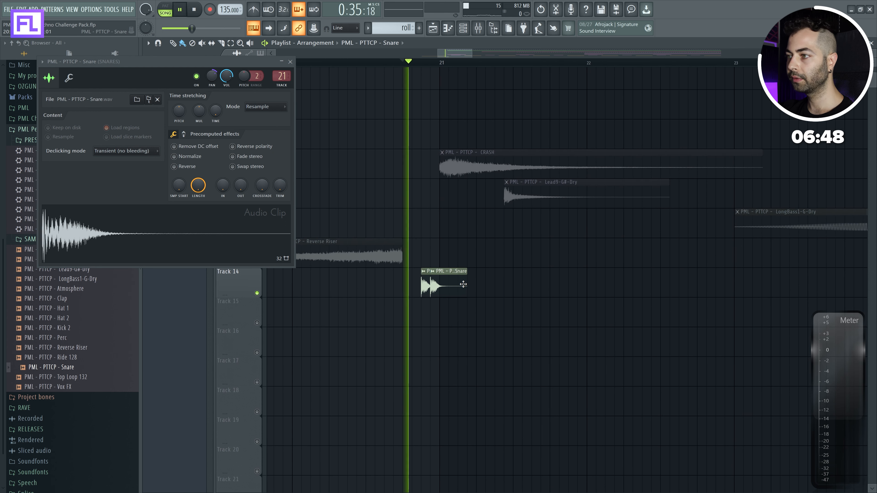
key(space)
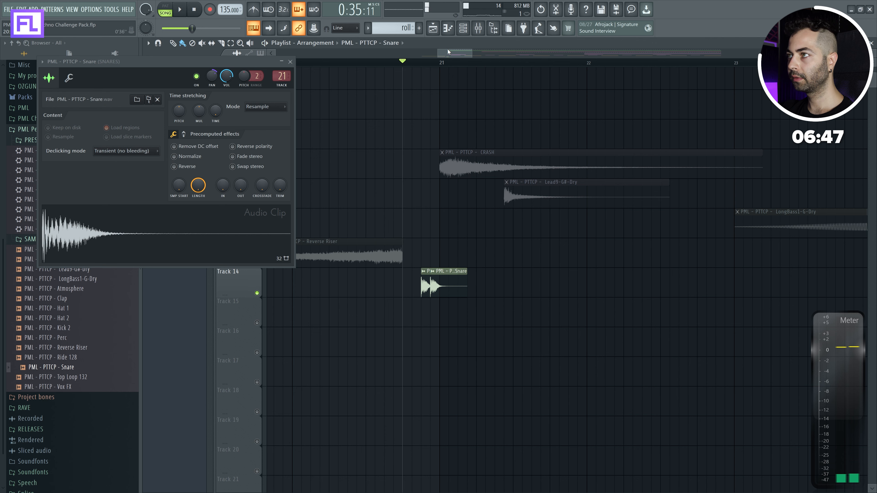
click(479, 29)
key(space)
key(space)
drag(385, 156, 467, 341)
- Insert an empty playlist track above Track 1 and show the mixer
right_click(257, 92)
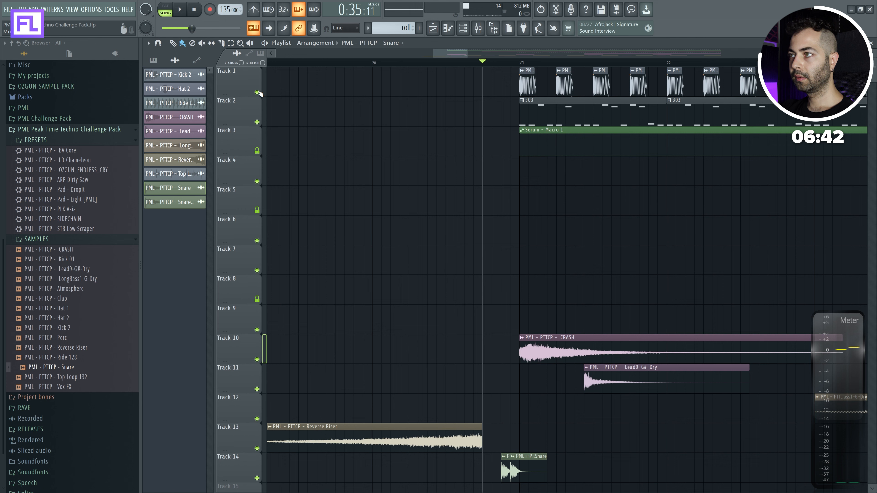
right_click(250, 68)
click(292, 234)
click(483, 28)
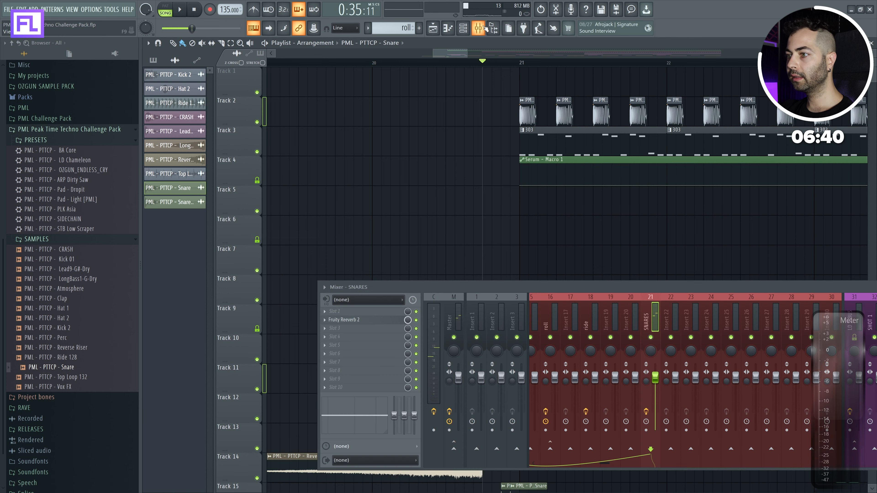
click(388, 317)
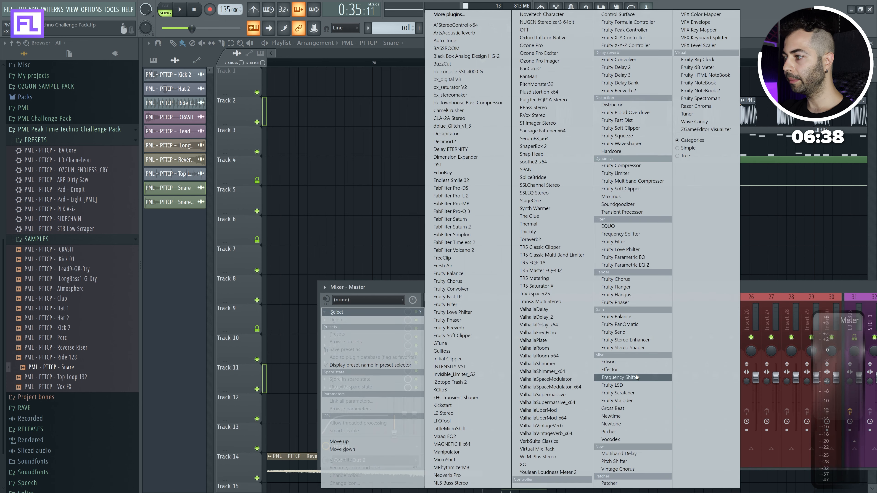
click(618, 483)
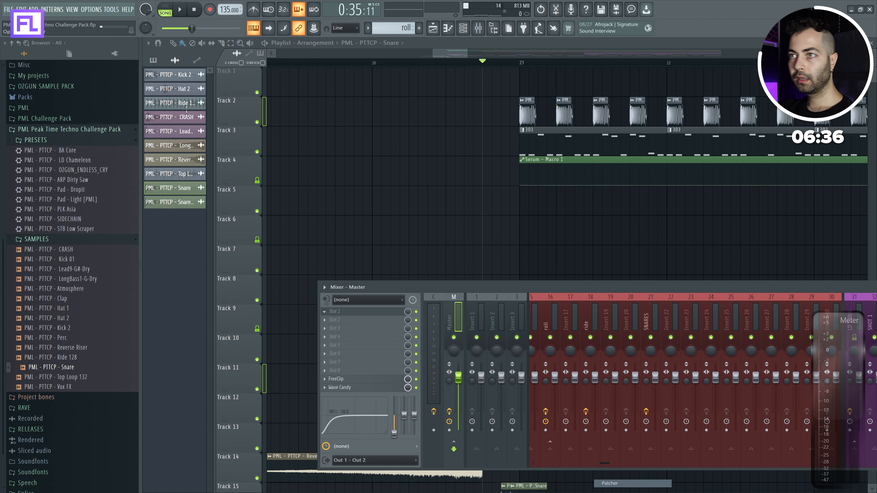
click(510, 224)
click(324, 313)
click(342, 310)
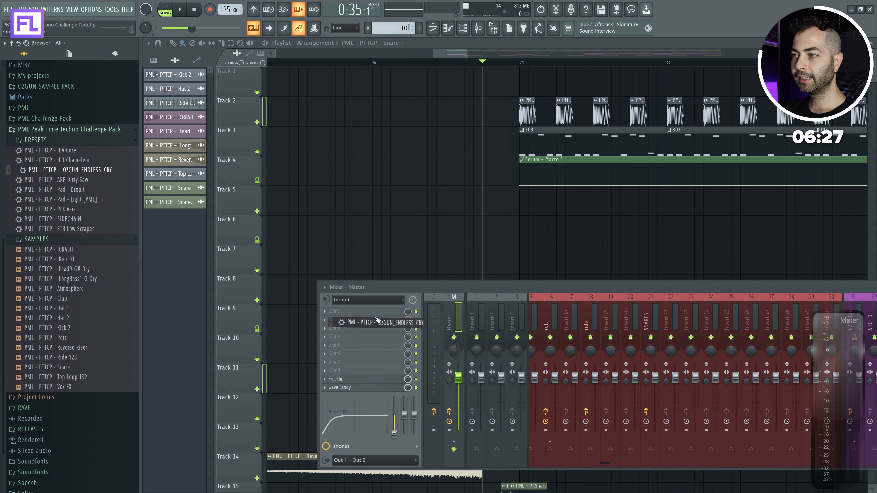
- Load the OZGUN_ENDLESS_CRY preset into the Master channel's first effect slot and create an automation clip for its large knob
drag(377, 320, 377, 321)
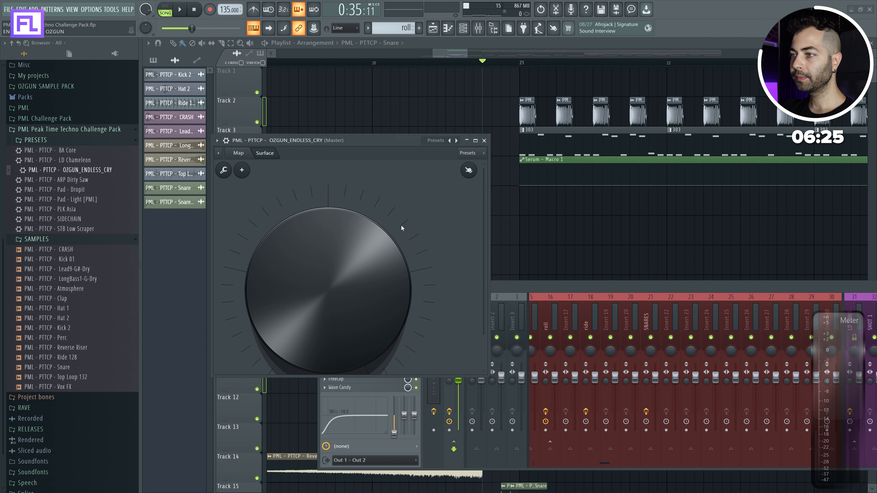
right_click(372, 262)
click(401, 279)
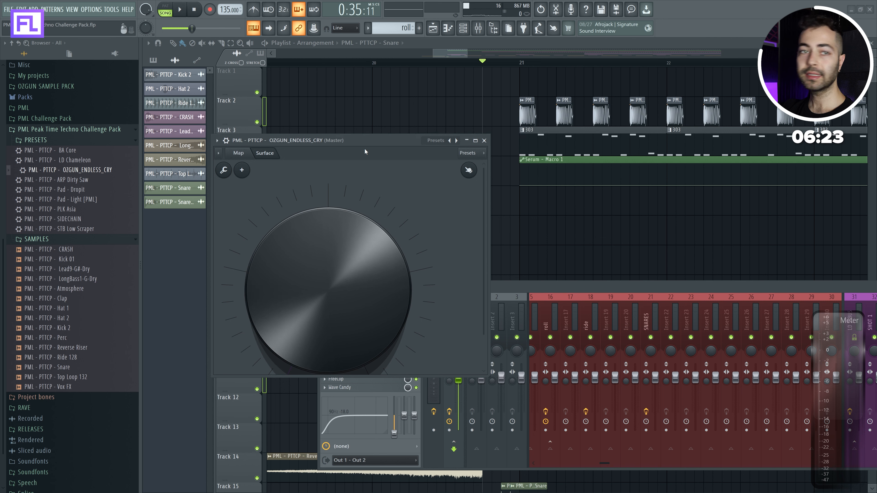
drag(345, 273, 345, 256)
right_click(345, 258)
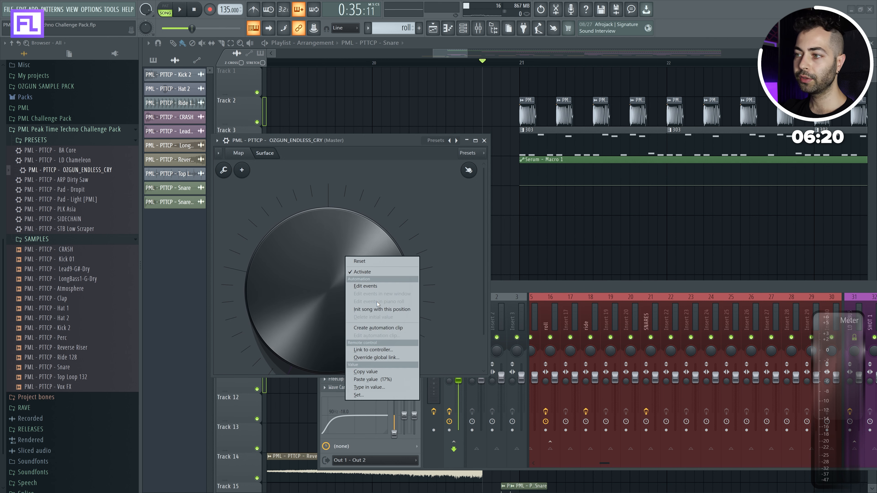
click(386, 329)
click(484, 141)
- Shape the Track 1 ENDLESS CRY automation to rise from zero at bar 17 to a peak at bar 21, dropping straight back to zero
scroll(348, 160, down, 4)
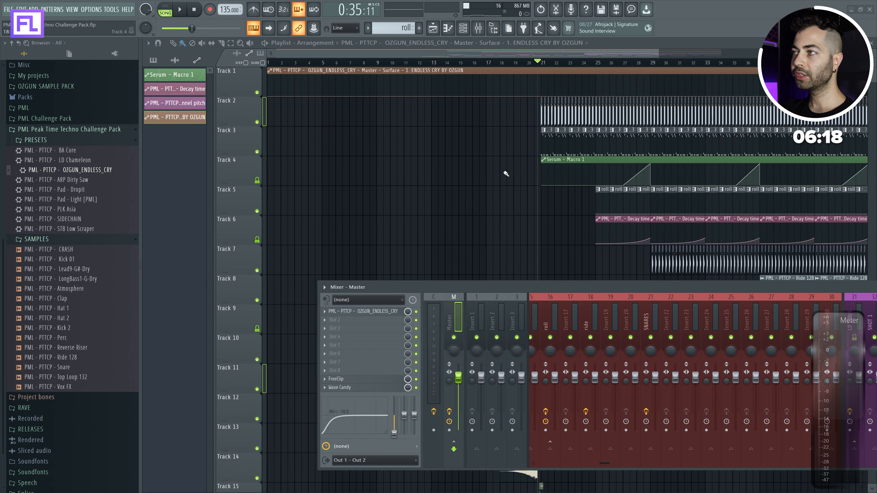
scroll(513, 157, up, 2)
key(F9)
scroll(505, 133, up, 4)
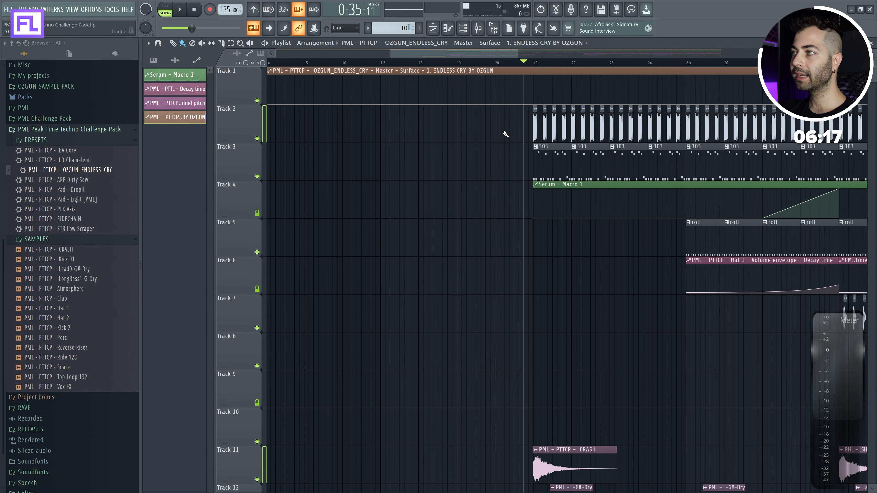
right_click(535, 90)
right_click(541, 92)
drag(541, 93, 533, 118)
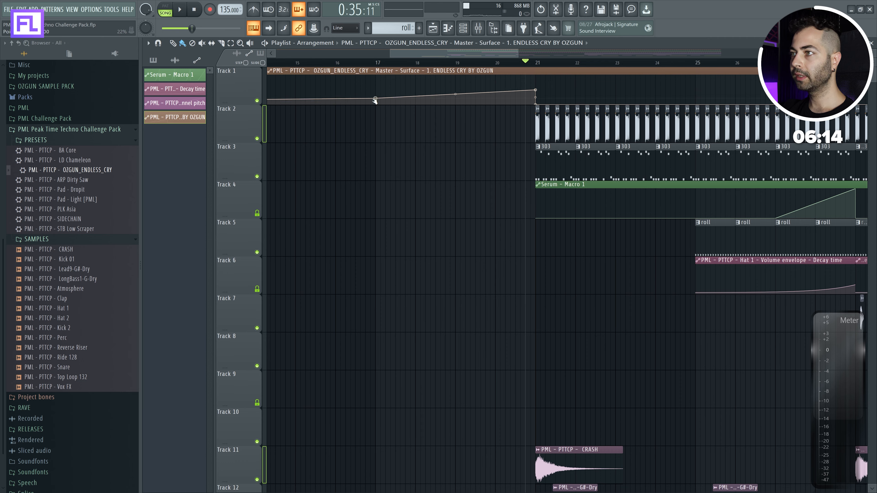
- Place a Snare clip on Track 16 at bar 18, under the start of the Reverse Riser, and make it unique
click(384, 64)
scroll(417, 88, down, 8)
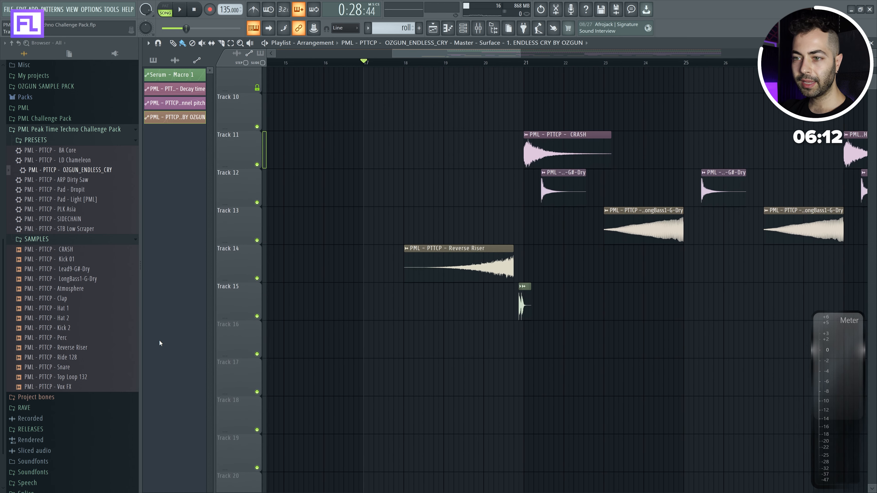
scroll(492, 293, up, 3)
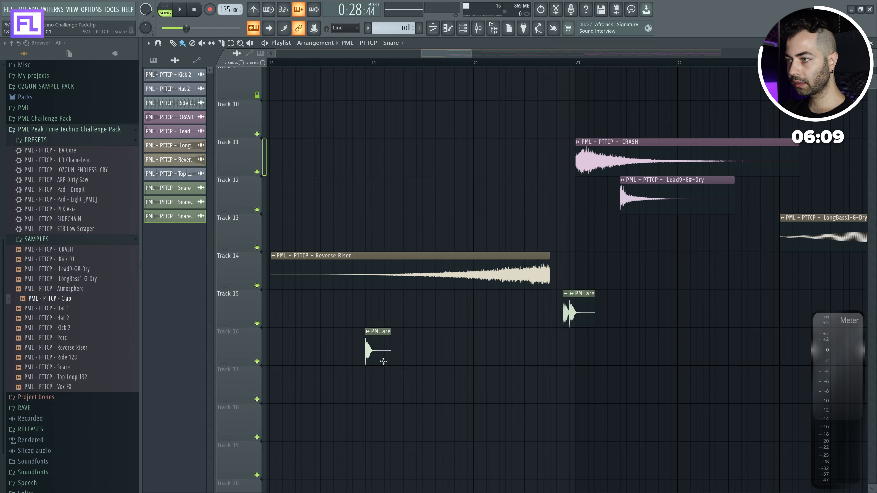
drag(383, 361, 386, 335)
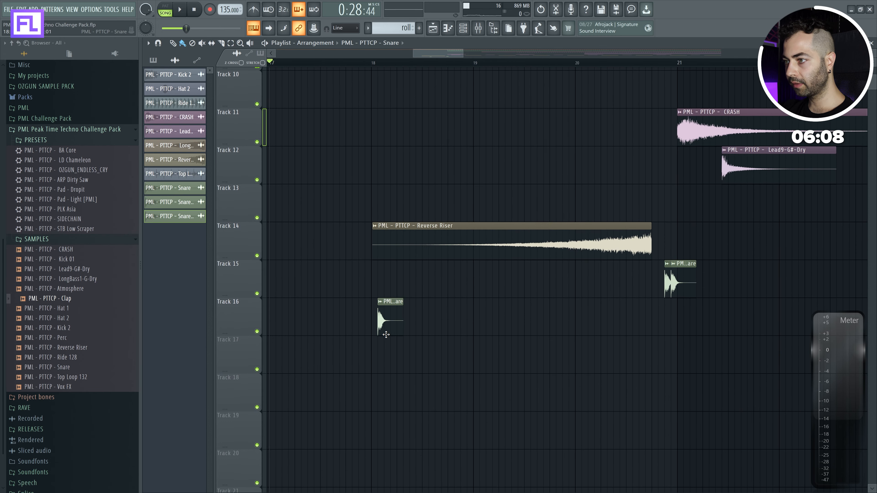
scroll(358, 347, up, 3)
click(399, 302)
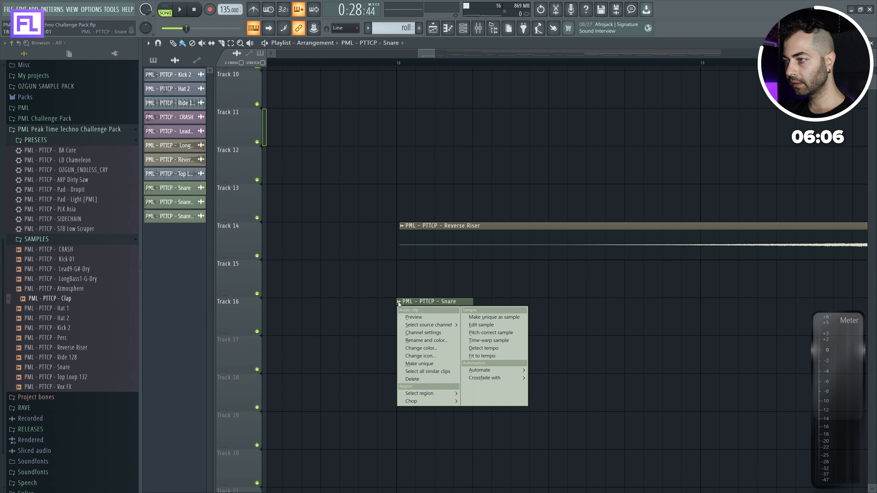
click(432, 364)
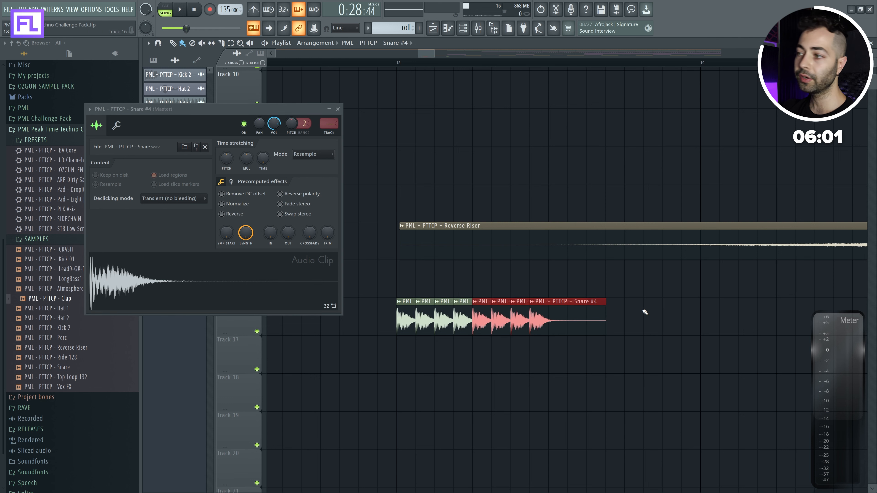
- Fill bar 18 on Track 16 with short back-to-back Snare #4 hits and trim the tail of the last hit
ctrl+drag(665, 314, 416, 313)
key(ctrl+b)
drag(608, 321, 551, 321)
ctrl+drag(780, 318, 428, 328)
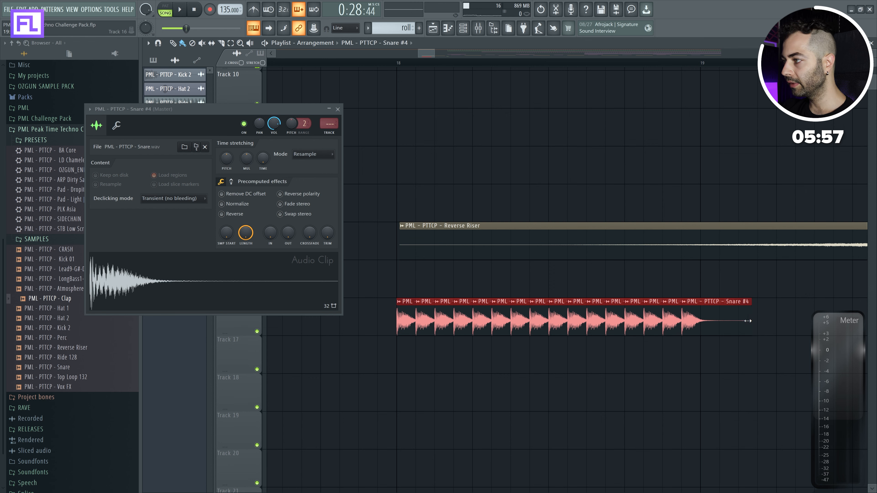
- Duplicate the Snare #4 roll on Track 16 so it runs from bar 17 to the end of the Reverse Riser before bar 21
key(space)
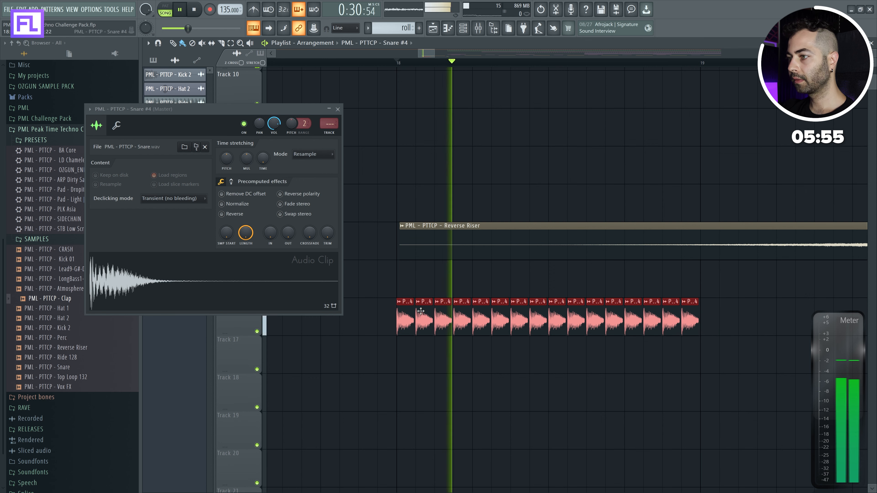
key(ctrl+b)
scroll(500, 338, down, 3)
key(space)
drag(668, 316, 682, 303)
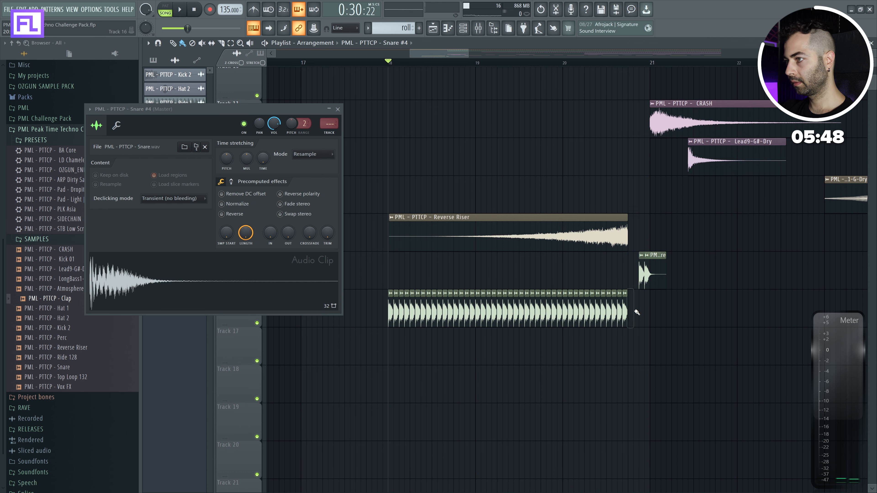
scroll(425, 196, up, 5)
click(338, 109)
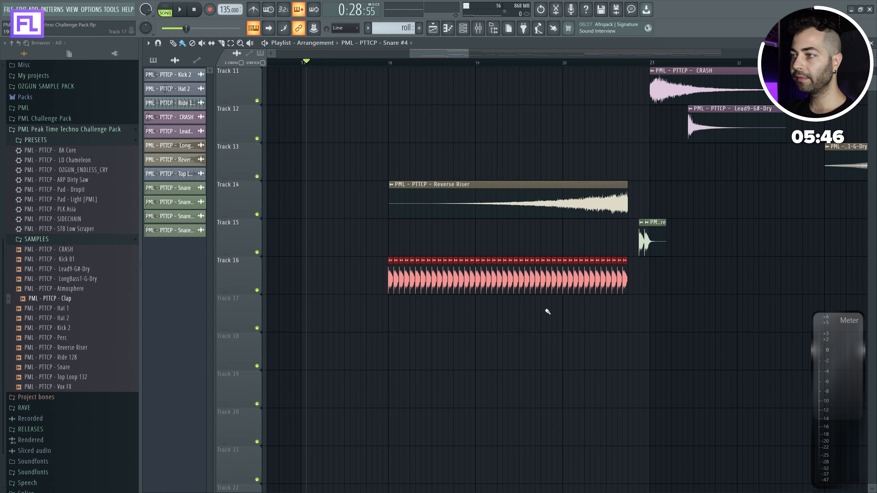
drag(389, 283, 414, 279)
- Copy four 303 pattern clips onto Track 3 starting at bar 17, leaving a short gap before bar 21
scroll(388, 280, up, 10)
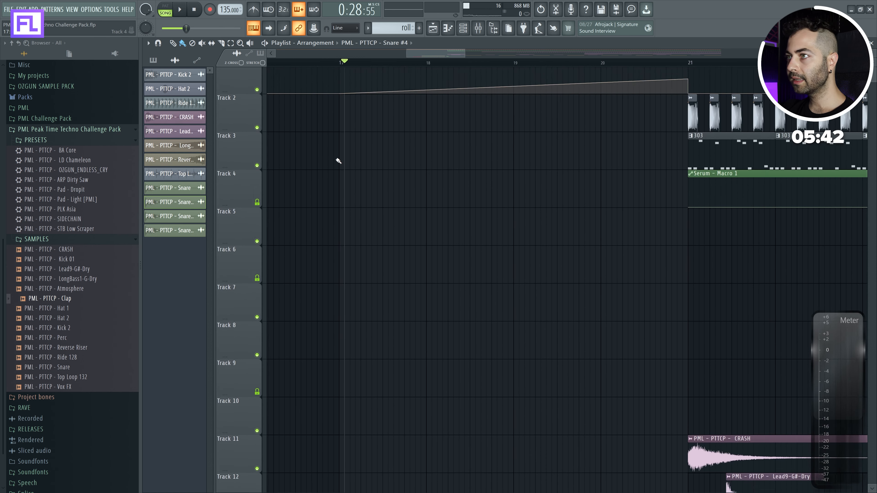
scroll(501, 340, down, 3)
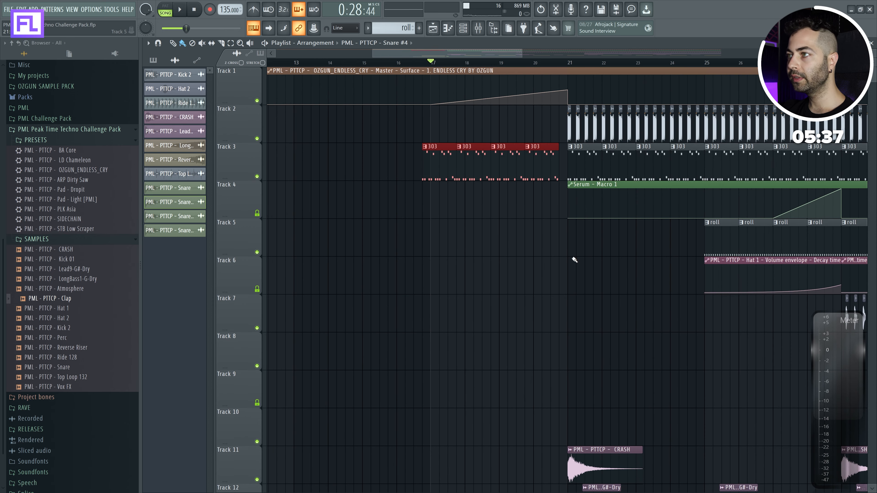
scroll(542, 267, up, 3)
scroll(405, 264, left, 1)
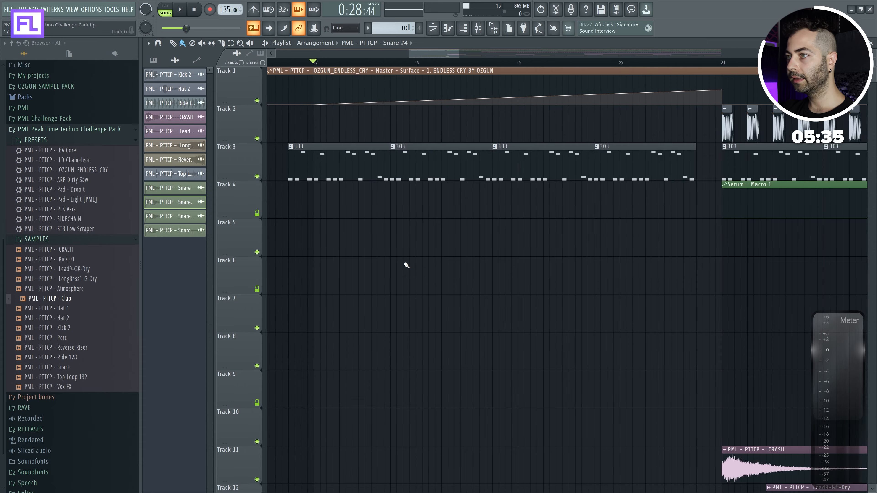
scroll(344, 171, down, 3)
drag(459, 166, 345, 167)
drag(346, 167, 351, 157)
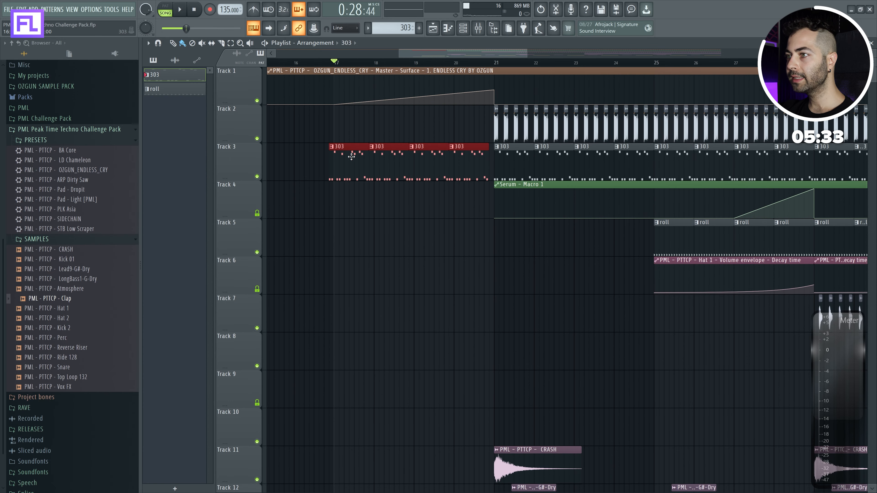
scroll(497, 303, up, 2)
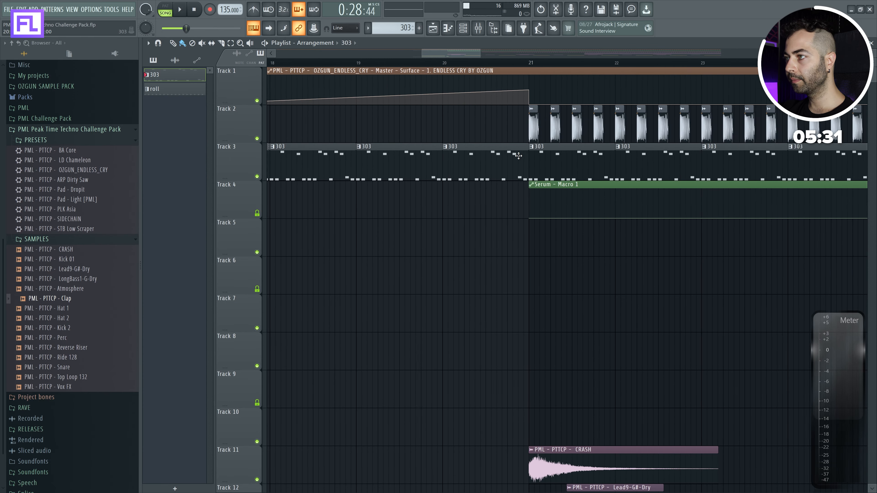
scroll(425, 189, down, 3)
right_click(240, 179)
click(263, 193)
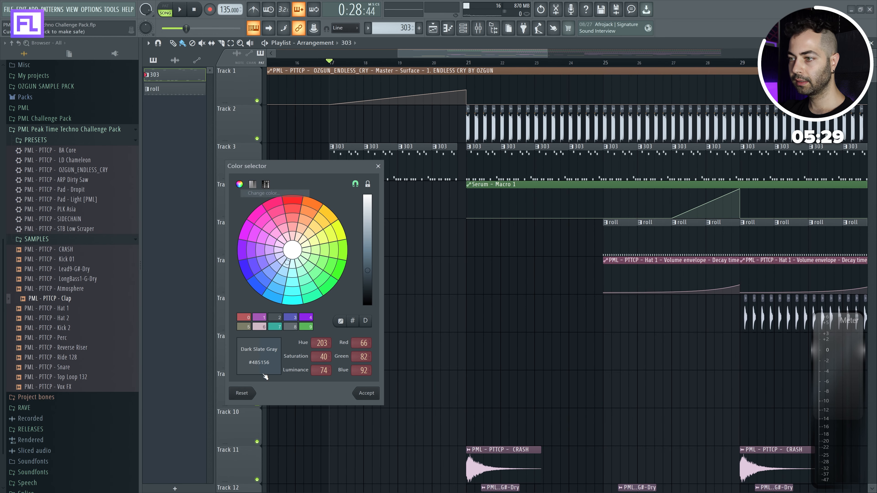
key(Escape)
- Insert an empty playlist track above the Serum - Macro 1 automation and load Fruity Filter into the fifth effect slot of mixer Insert 5
right_click(250, 182)
click(279, 352)
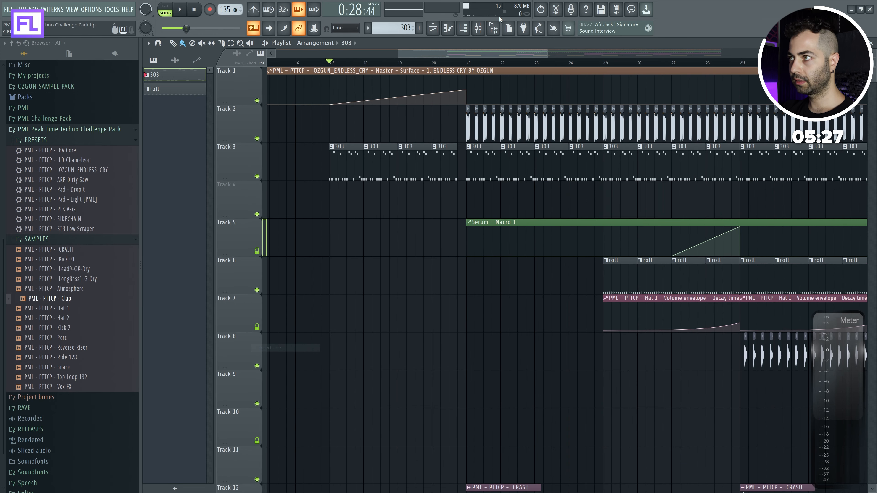
key(F9)
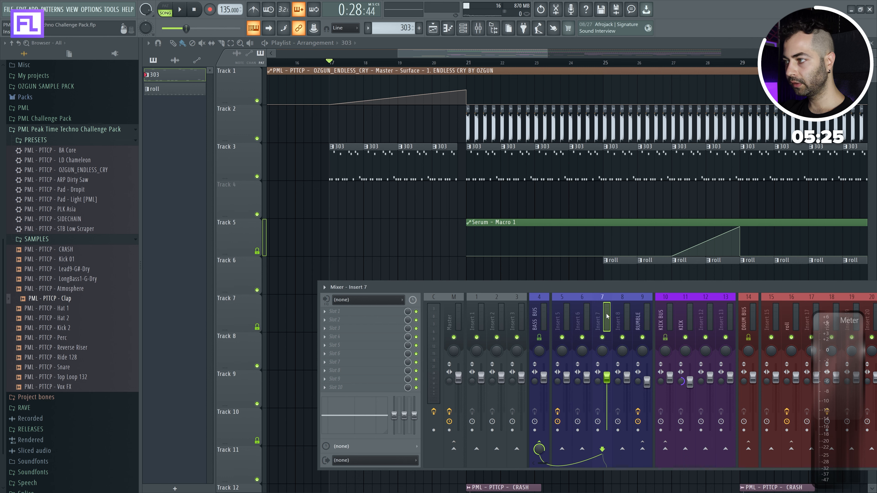
click(563, 315)
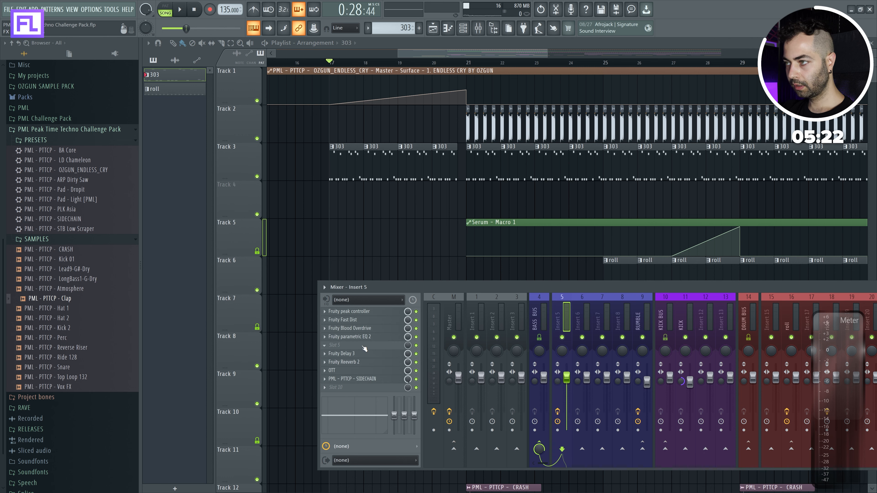
click(364, 346)
click(467, 304)
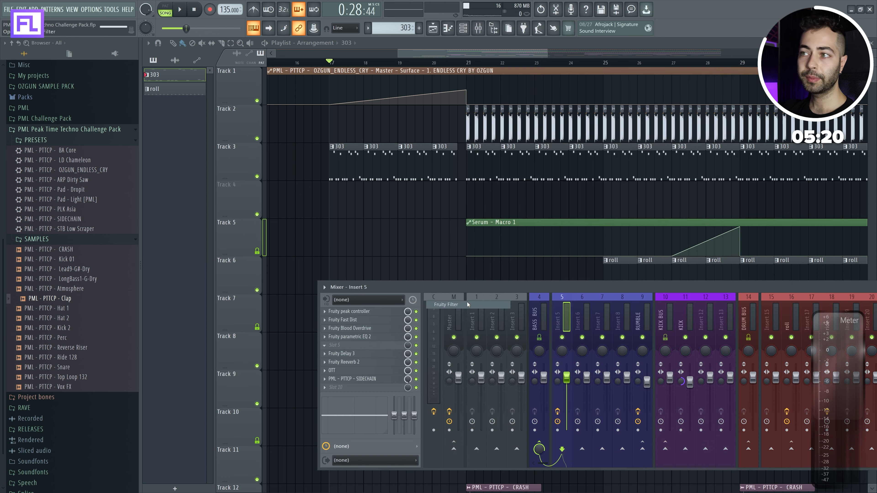
- Create an automation clip for the Fruity Filter's cutoff frequency and close the plugin and mixer
right_click(316, 262)
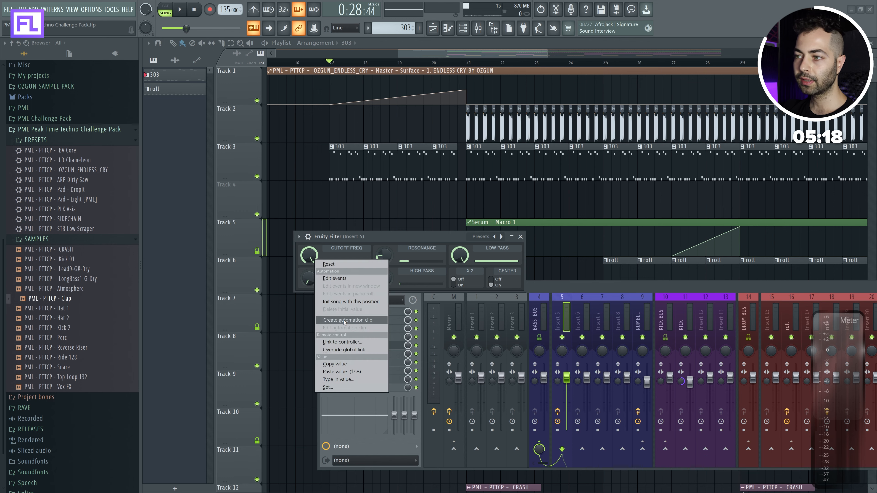
click(345, 321)
click(520, 236)
key(F9)
- Shape the cutoff frequency automation on Track 4 to dip at bar 17 and rise to full at bar 21
scroll(581, 221, up, 5)
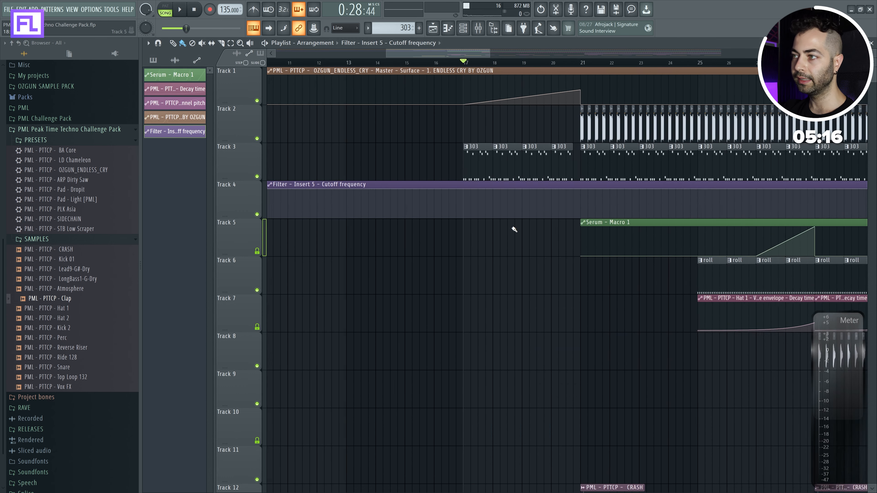
right_click(423, 207)
key(space)
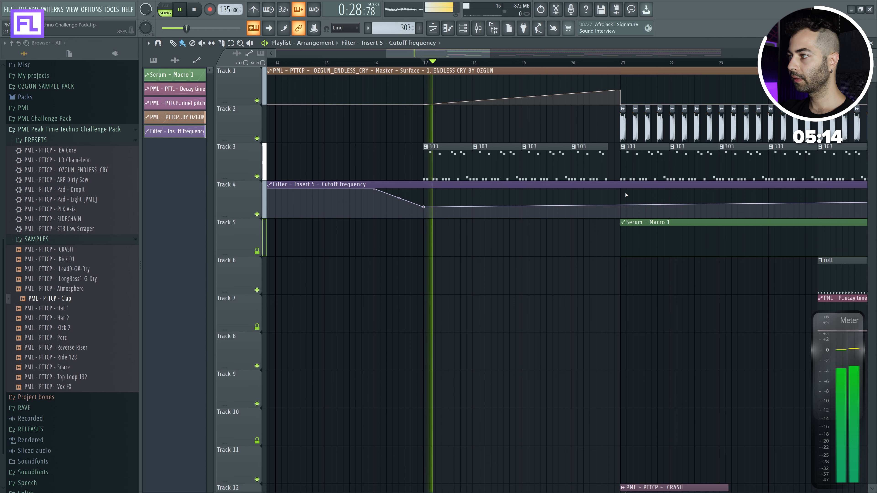
right_click(621, 194)
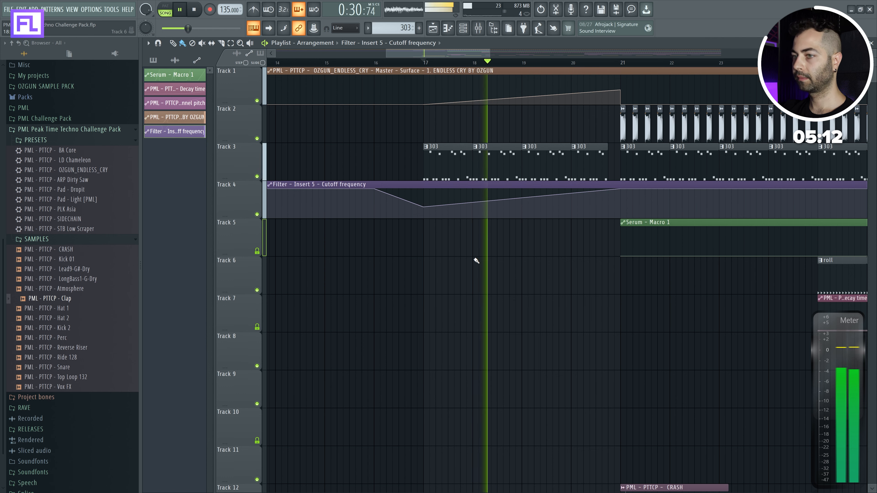
- Lower the Snare #4 channel's volume to 66% while the build-up plays, and close its settings
scroll(550, 309, down, 1)
drag(551, 309, 520, 291)
scroll(501, 301, down, 5)
double_click(483, 312)
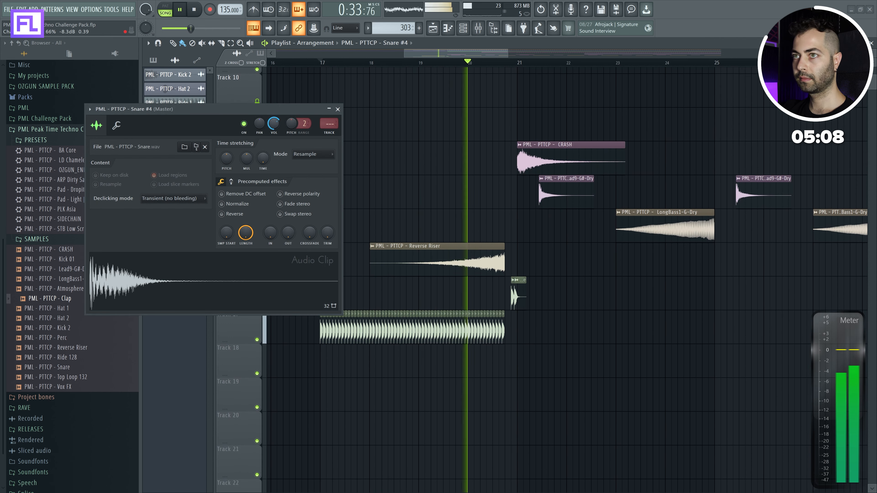
click(338, 109)
scroll(546, 180, up, 8)
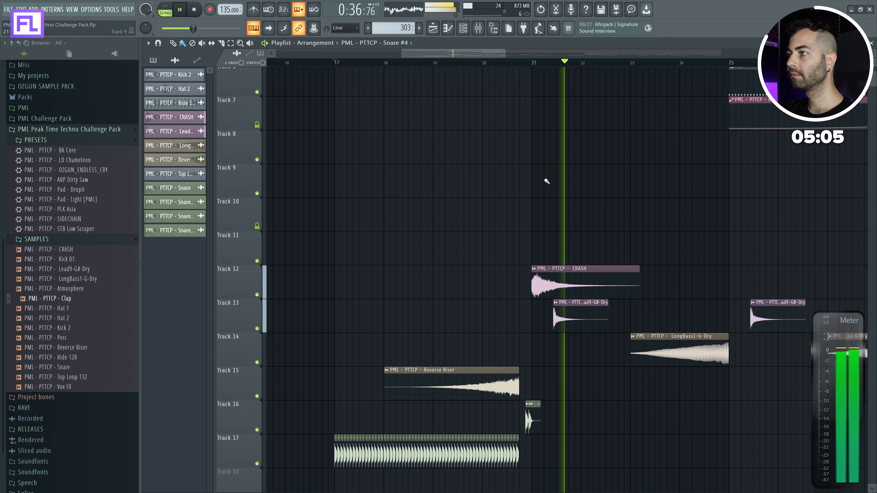
- Move the Track 1 ENDLESS CRY automation peak to the end of the build-up's 303 clips and curve its drop to zero before bar 21
key(space)
scroll(549, 182, up, 2)
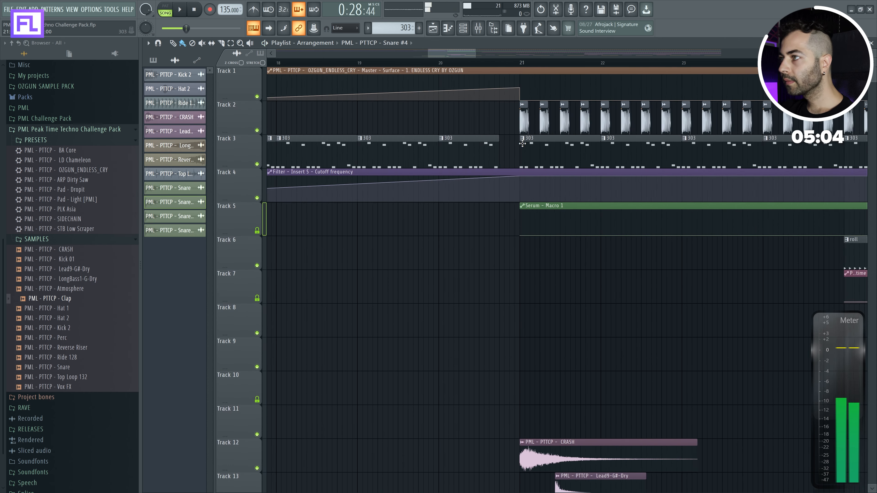
click(195, 10)
scroll(455, 108, up, 2)
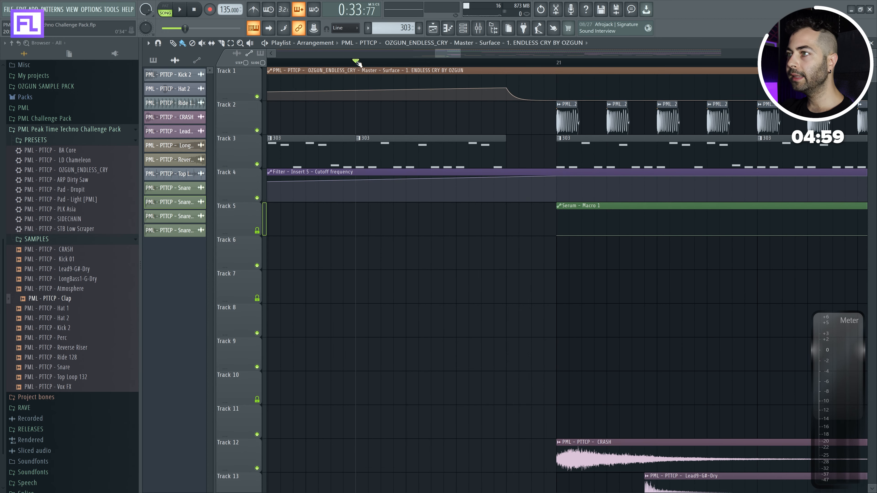
scroll(501, 307, up, 1)
- Listen to the transition into the drop, check Track 2 soloed against the Master mixer levels, and restore the other tracks
key(space)
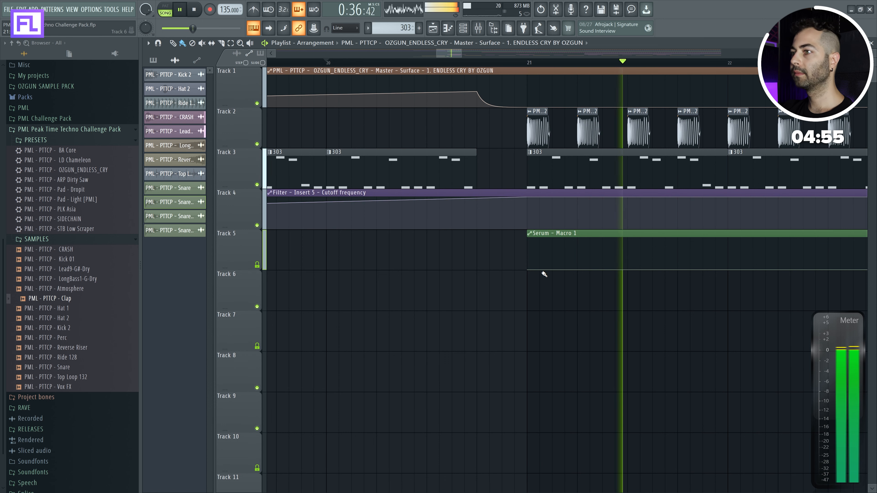
scroll(391, 208, down, 5)
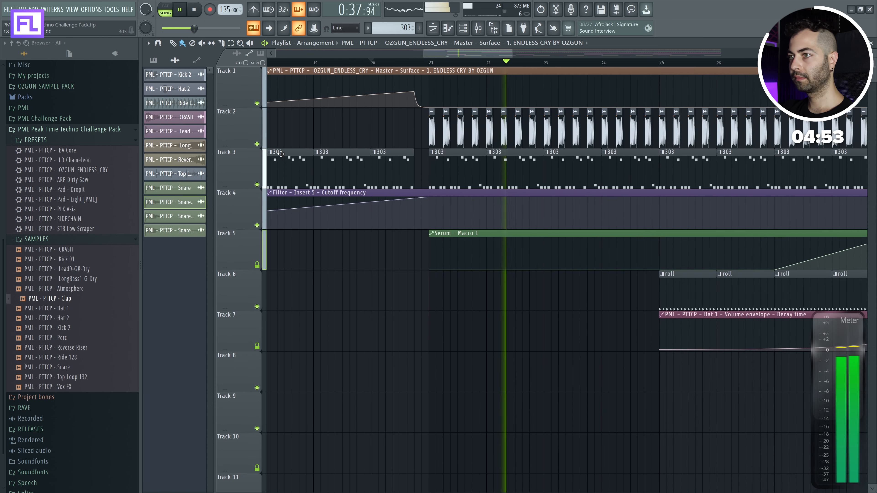
right_click(257, 144)
key(F9)
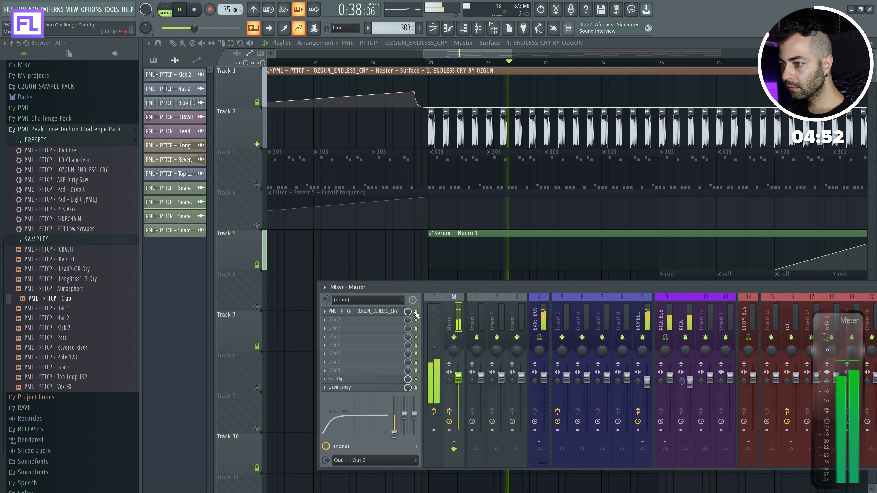
key(space)
key(space)
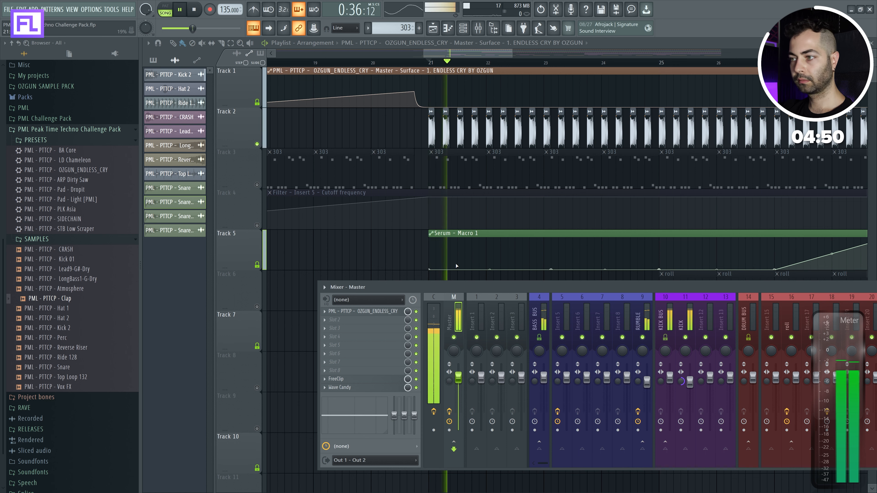
key(space)
right_click(257, 144)
key(F9)
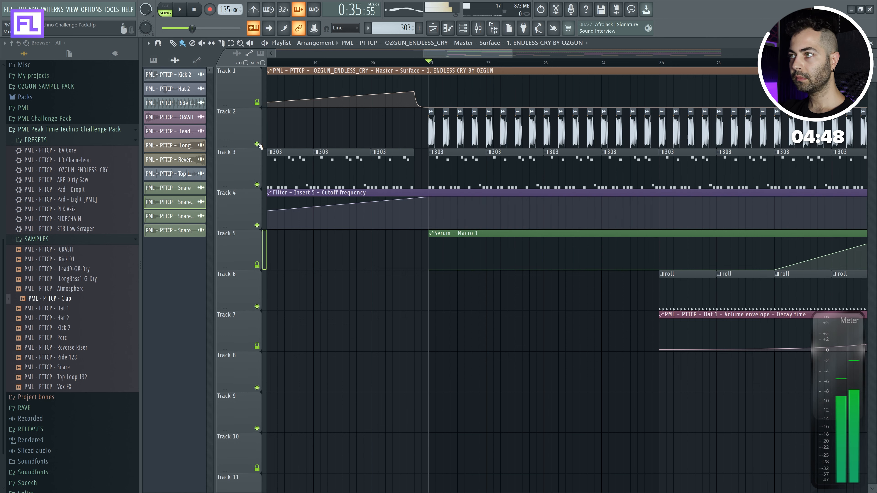
- Play the transition into the drop from before bar 21 and check the Master levels in the mixer
click(196, 10)
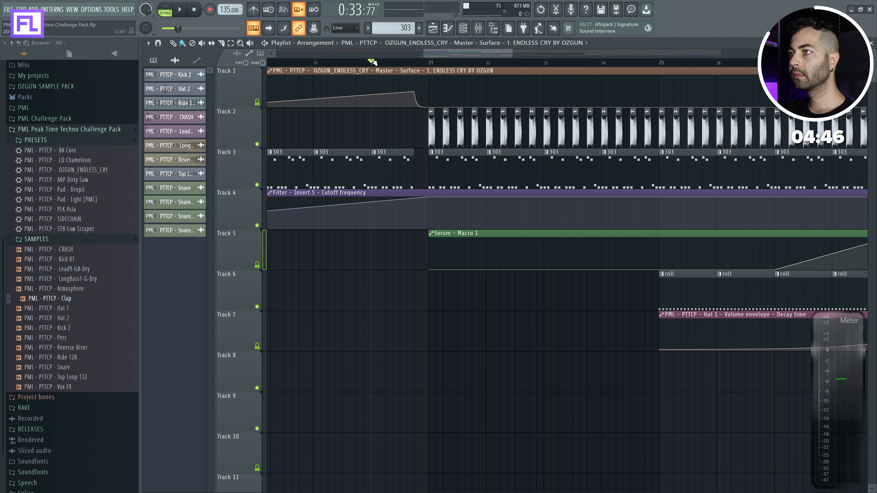
key(space)
scroll(434, 256, down, 1)
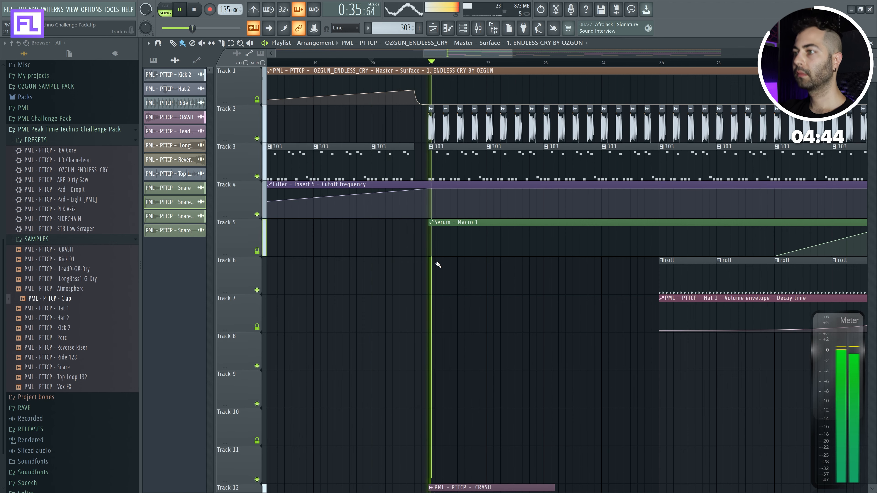
scroll(450, 299, down, 3)
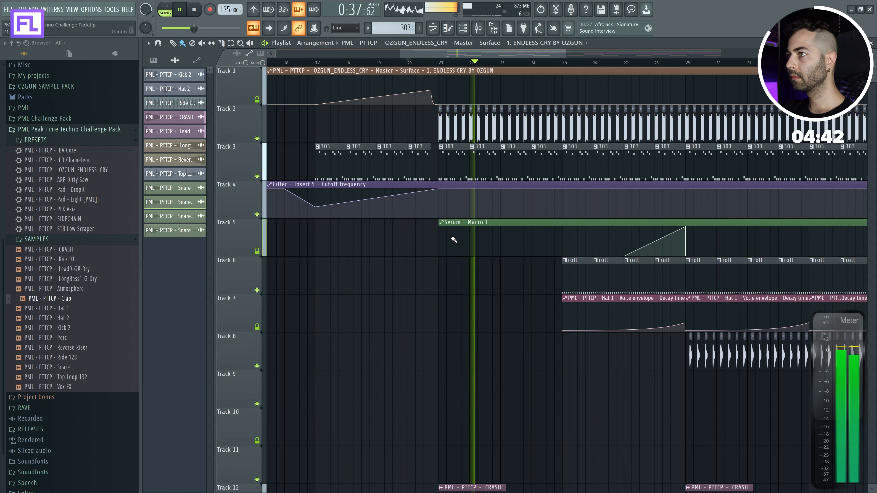
key(F9)
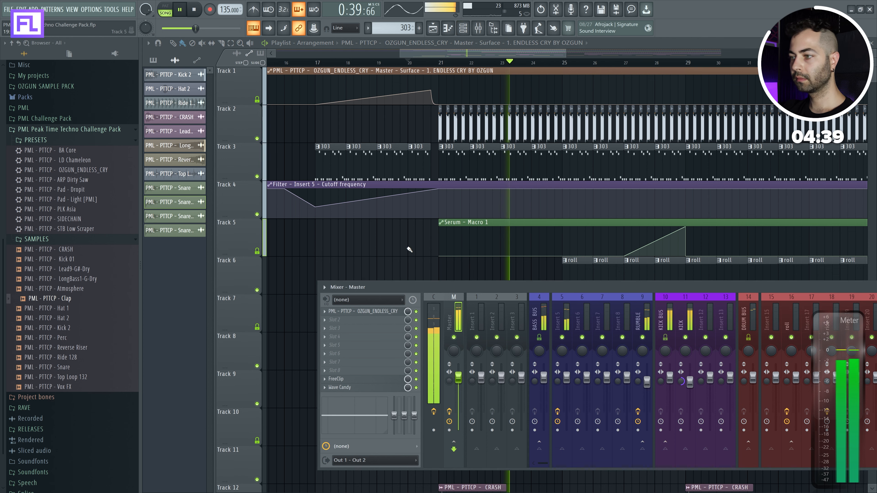
key(F9)
scroll(400, 256, down, 5)
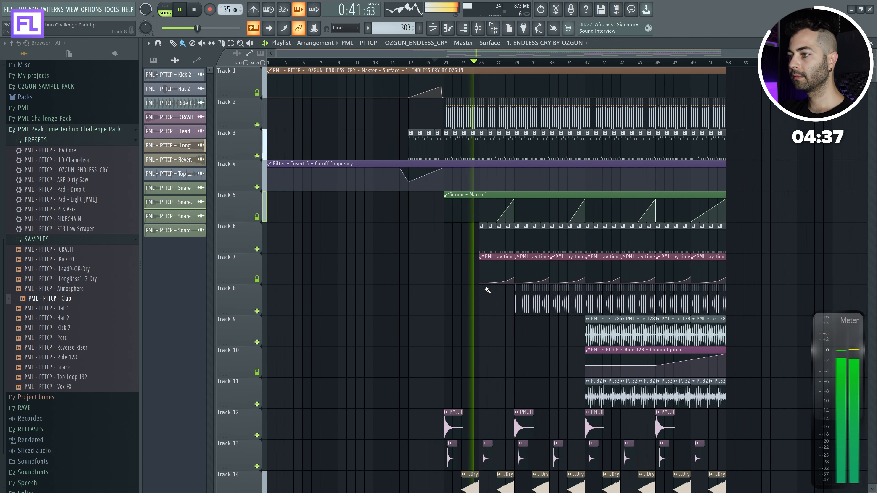
- Listen further into the drop and check the sample settings of the Lead9-G#-Dry clip on Track 13
scroll(485, 288, right, 3)
scroll(485, 288, down, 2)
click(722, 281)
right_click(773, 280)
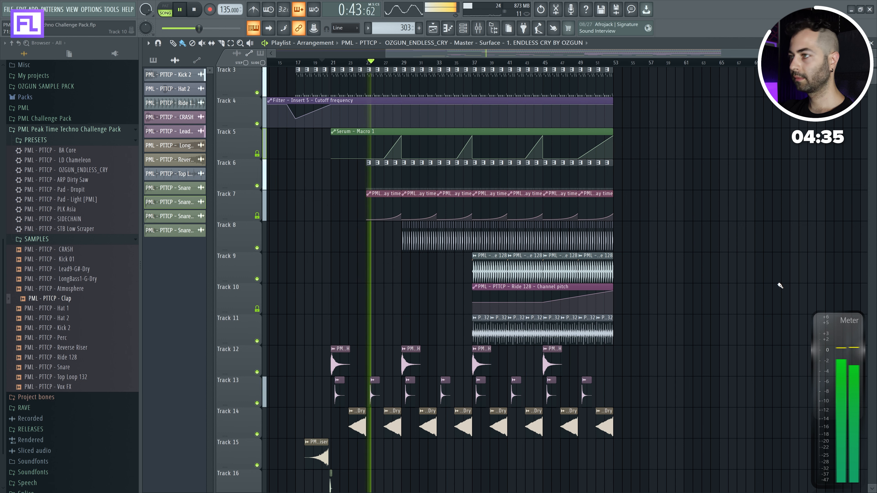
double_click(372, 390)
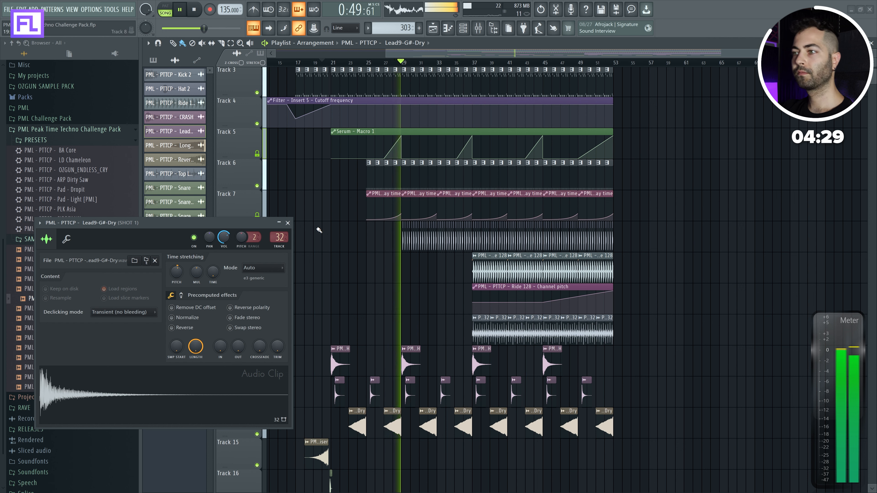
click(287, 223)
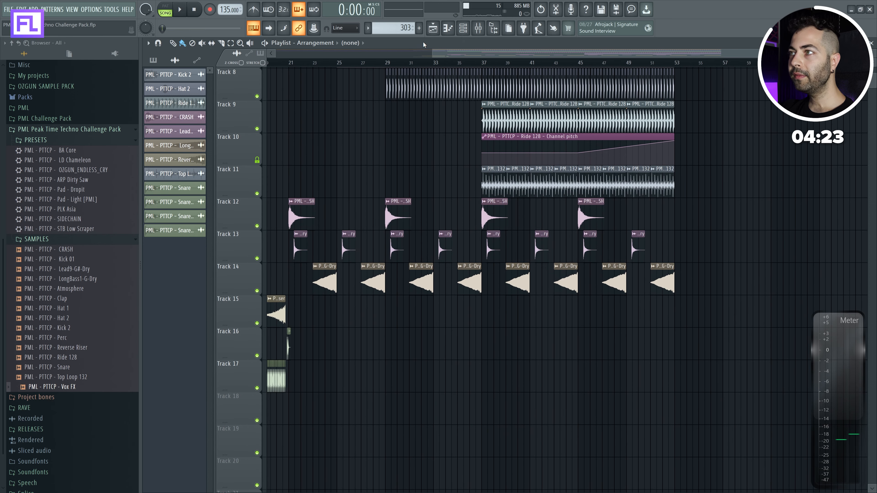
- Create a new pattern named noise and place it on Track 18 at bar 21
key(F4)
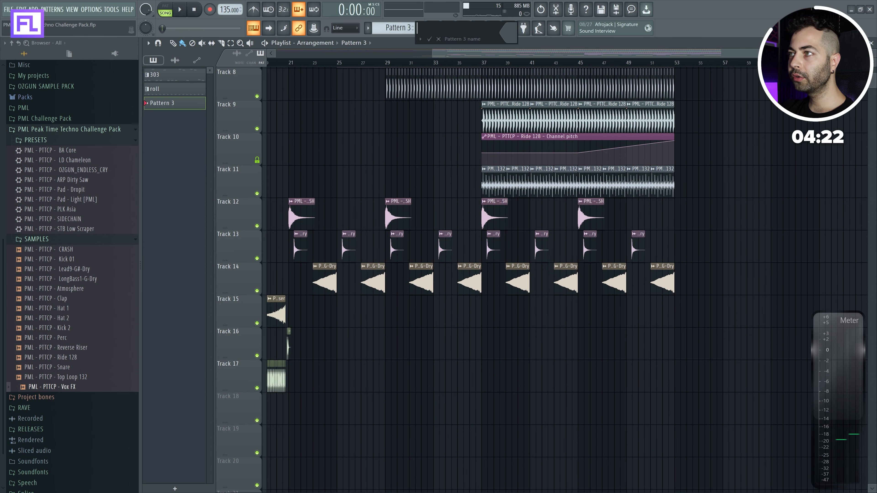
text(noise)
key(Return)
scroll(342, 319, down, 4)
scroll(343, 318, left, 2)
click(358, 290)
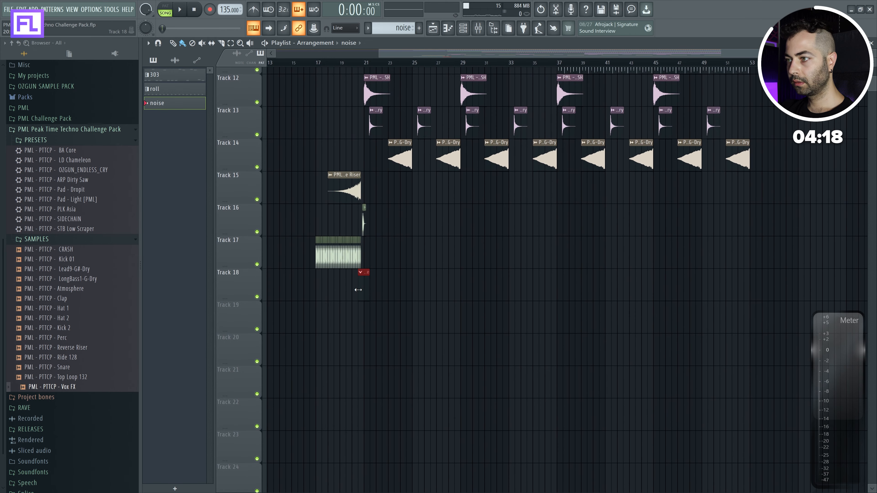
drag(366, 285, 372, 286)
scroll(382, 307, up, 3)
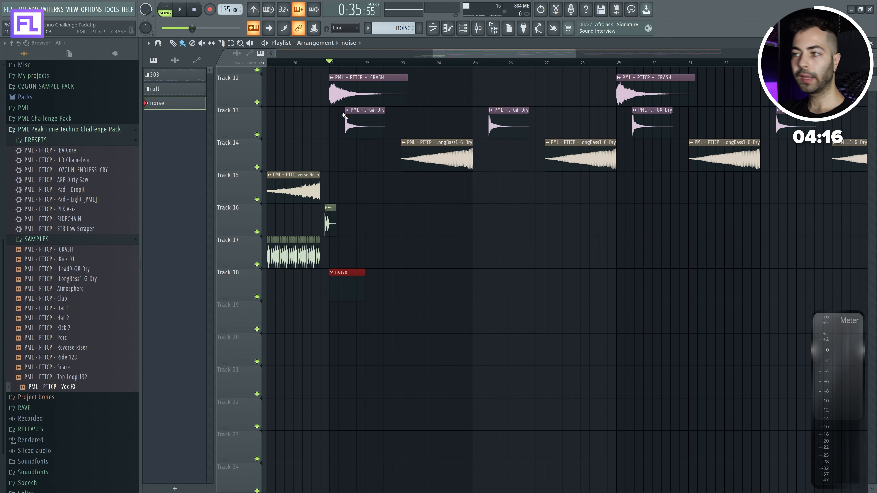
- Add a 3x Osc channel for the noise pattern and set all three oscillators to the noise waveform
key(F6)
right_click(392, 172)
mouse_move(414, 238)
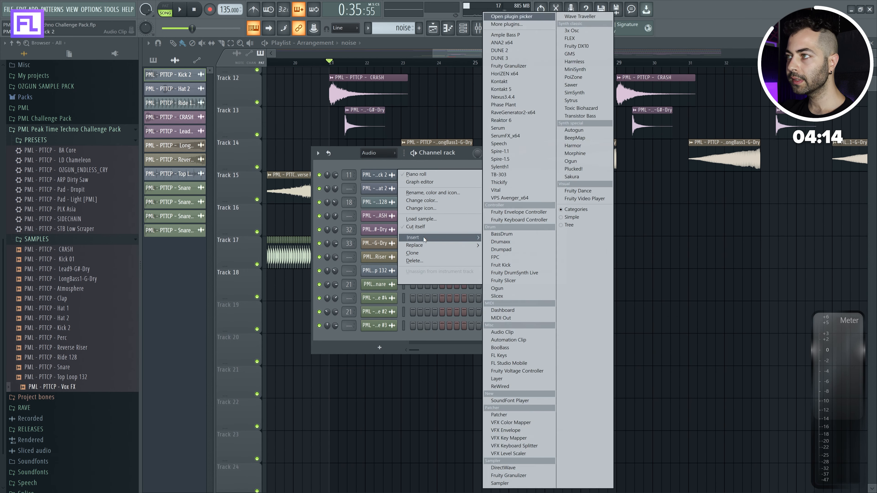
click(572, 30)
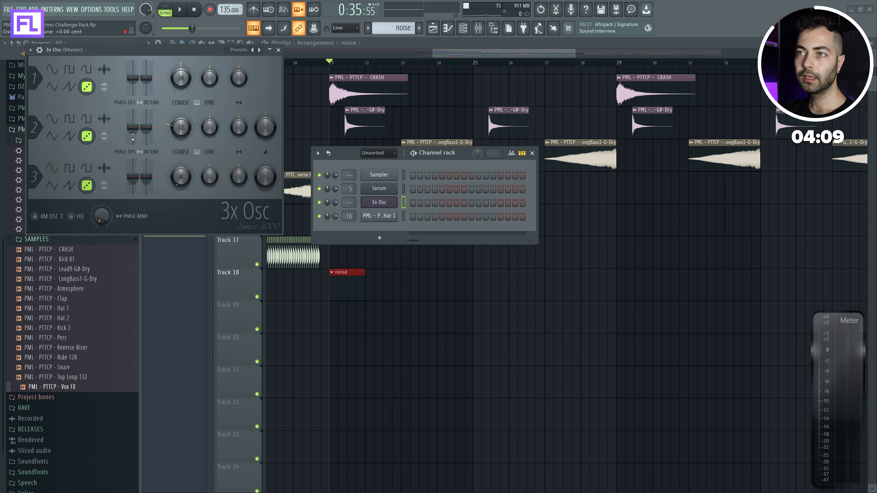
click(278, 50)
- Draw a long A3 note for the 3x Osc channel from the start of the noise pattern
right_click(384, 203)
click(408, 201)
key(F7)
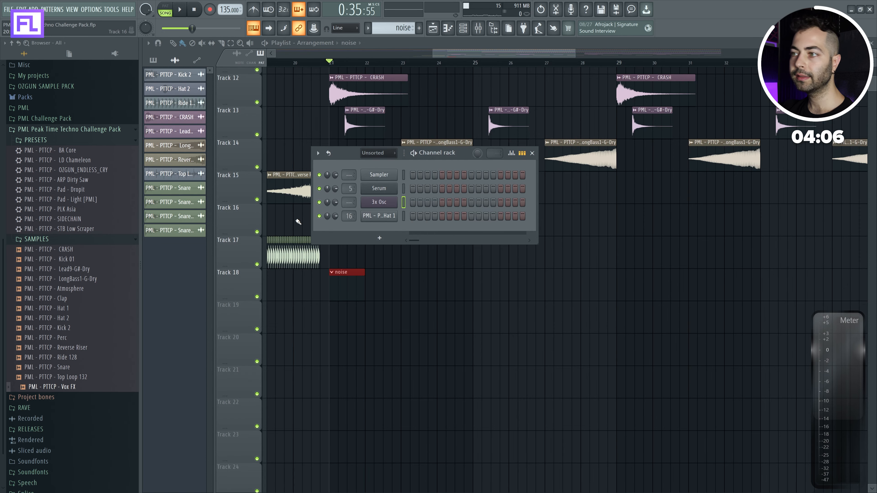
click(380, 203)
right_click(378, 203)
click(408, 201)
drag(194, 264, 684, 284)
drag(194, 272, 551, 298)
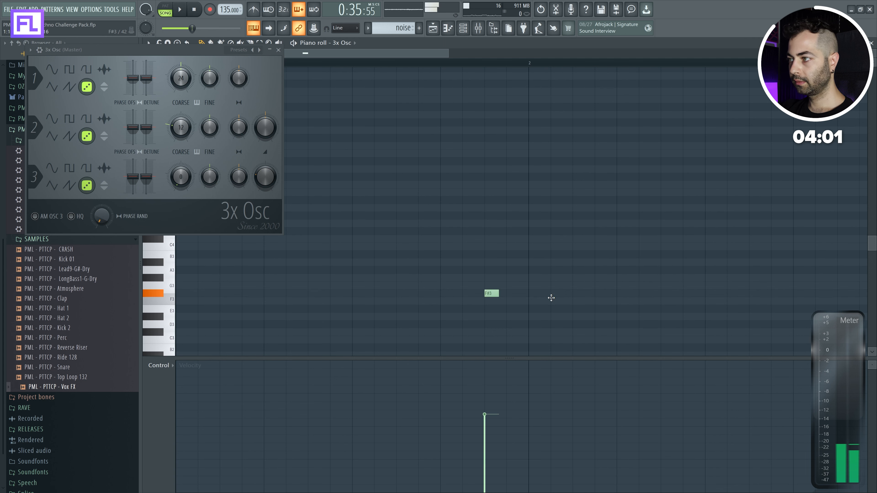
drag(190, 271, 720, 277)
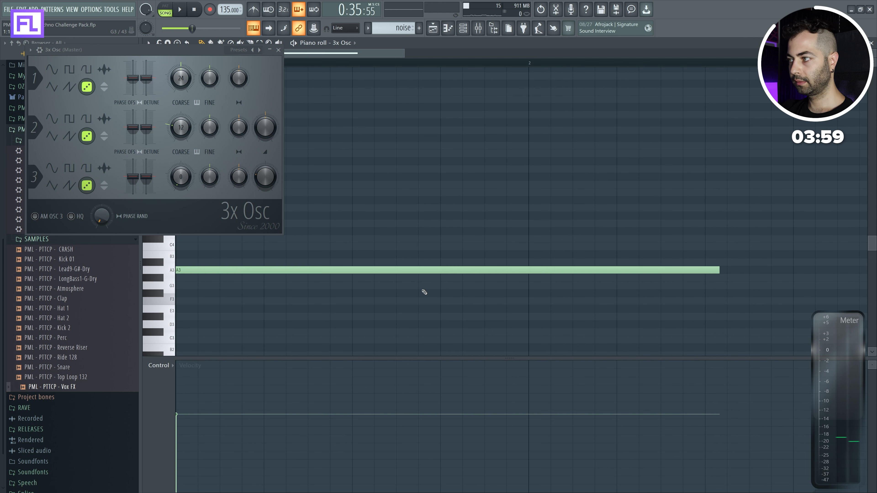
- Extend the A3 note to end at bar 5 so it fills four bars, and return to the playlist
scroll(423, 292, down, 4)
drag(354, 270, 635, 295)
scroll(649, 287, up, 4)
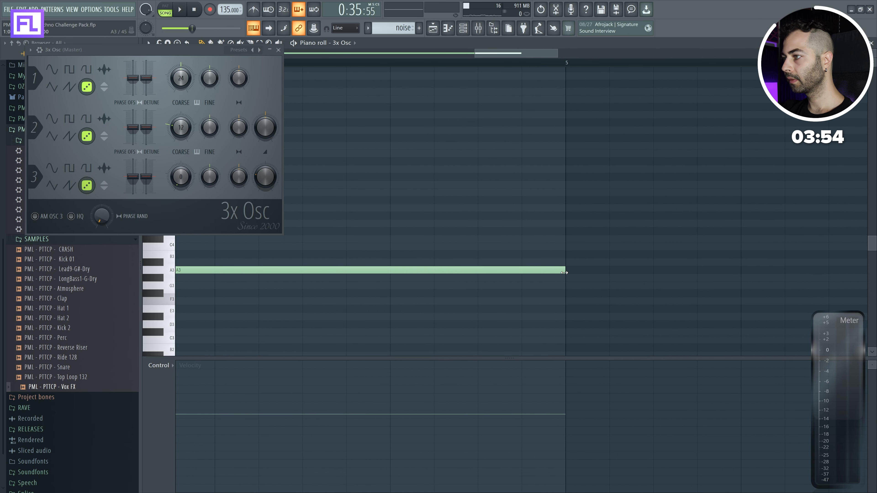
scroll(440, 286, down, 5)
key(Escape)
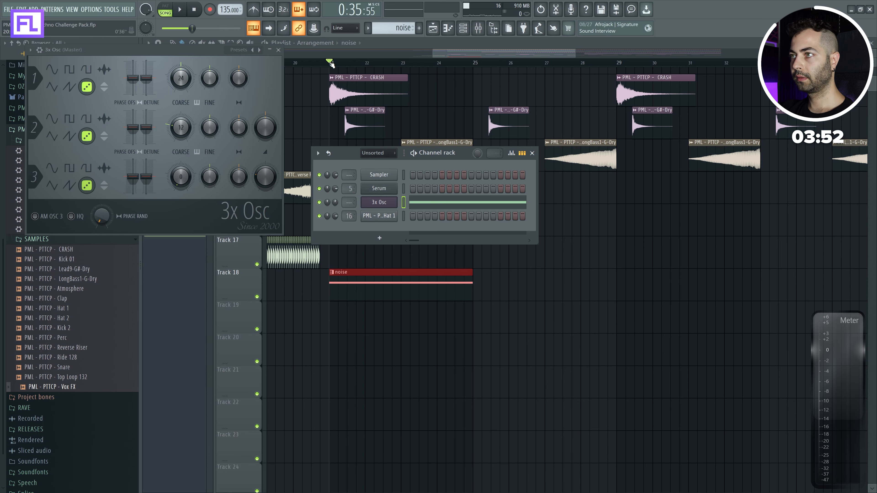
- Audition the noise in the drop, route the 3x Osc channel to mixer Insert 75 and name that track noise
key(Escape)
key(space)
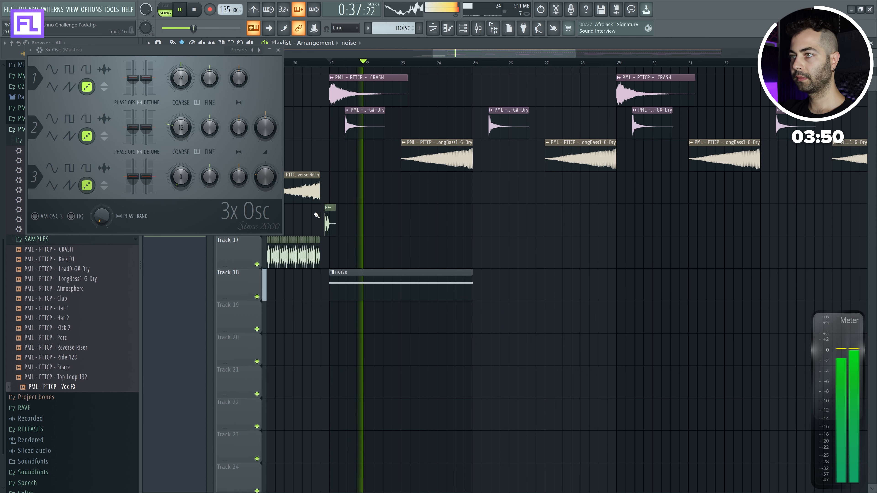
key(F9)
key(space)
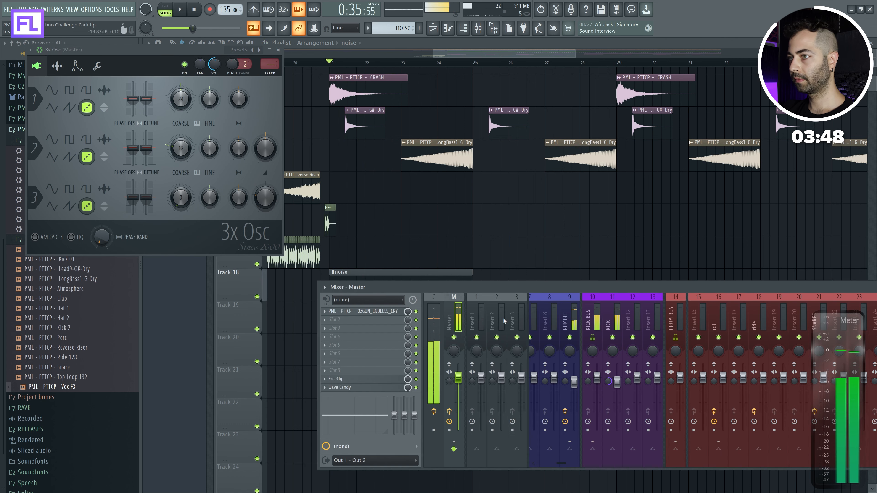
key(ctrl+l)
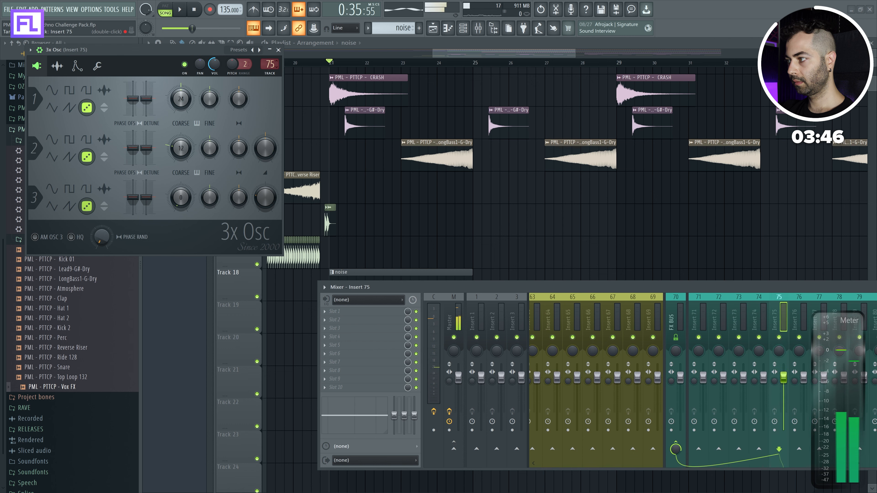
key(F2)
text(noise)
key(Return)
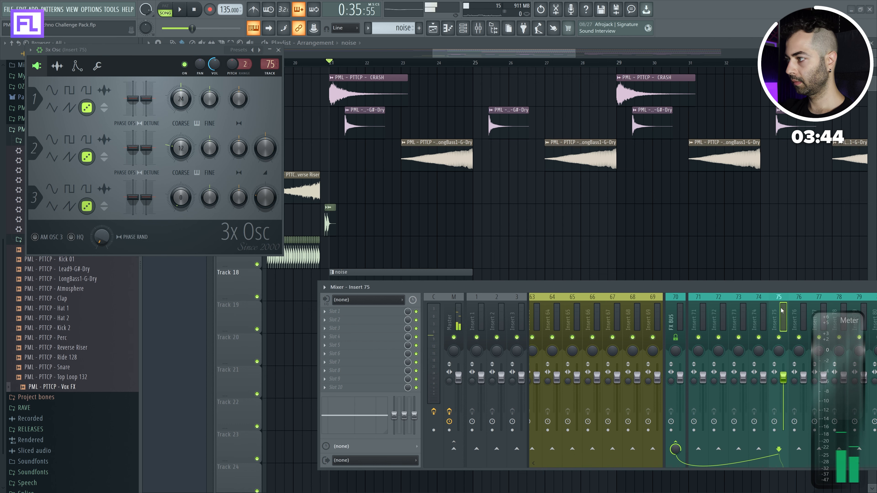
- Load the WHITE NOISE mixer track state onto mixer track 75
right_click(782, 310)
mouse_move(805, 302)
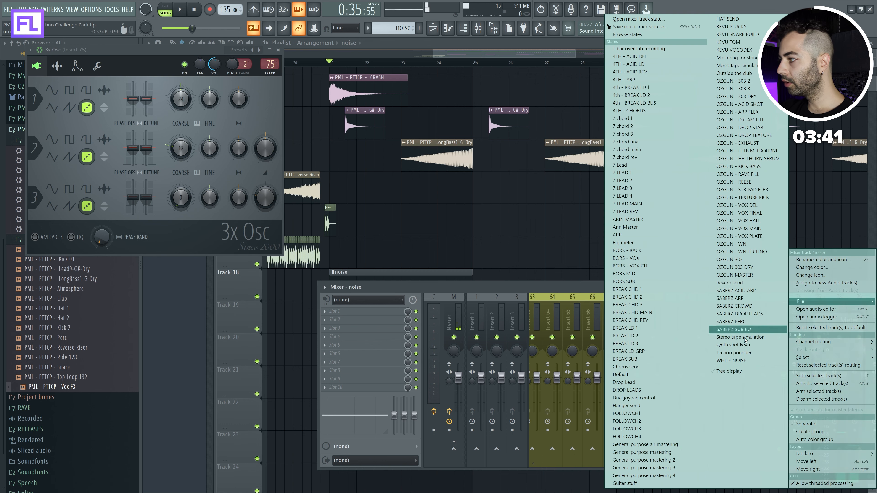
click(747, 363)
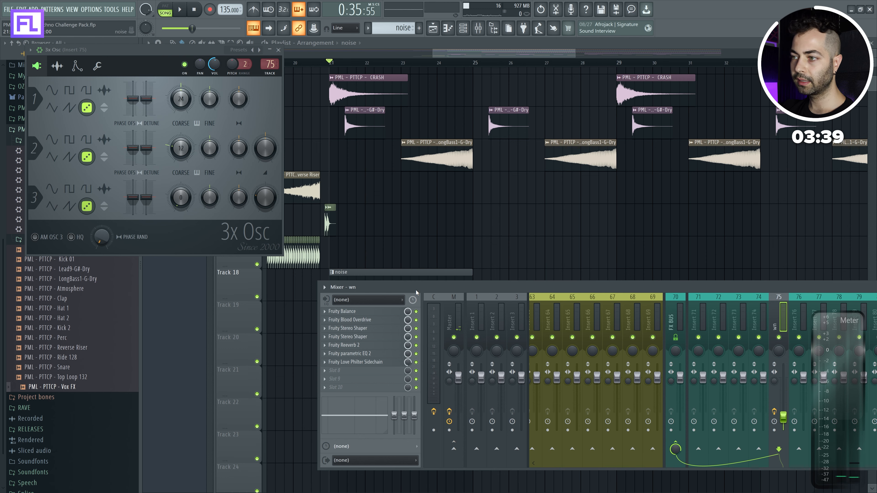
- Remove the second Fruity Stereo Shaper from the noise mixer track's effect chain and close the 3x Osc window
drag(416, 293, 388, 262)
click(297, 307)
click(333, 313)
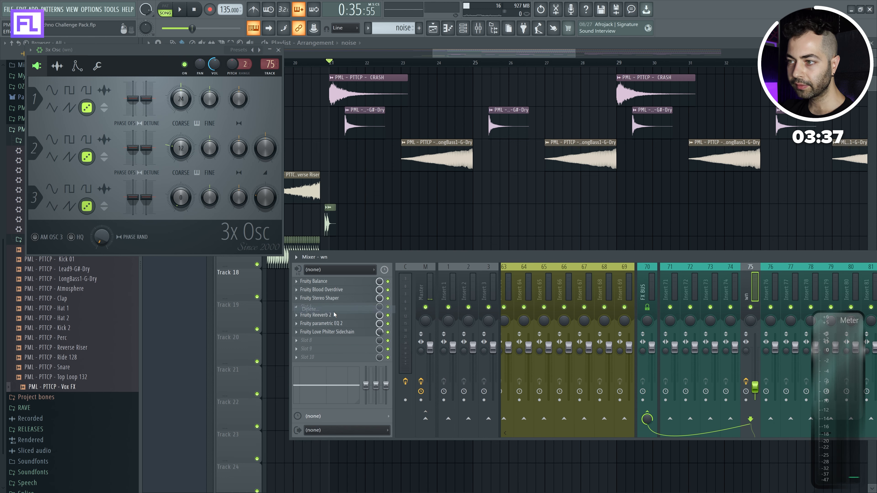
click(278, 51)
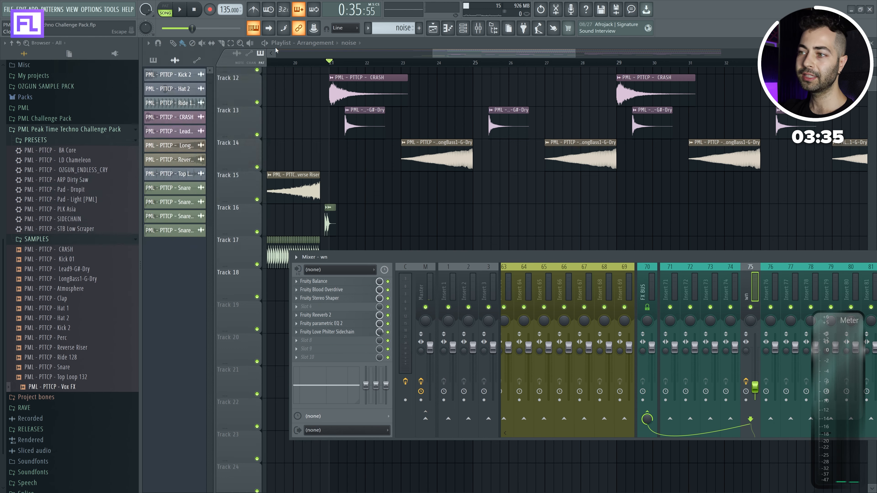
drag(382, 255, 362, 257)
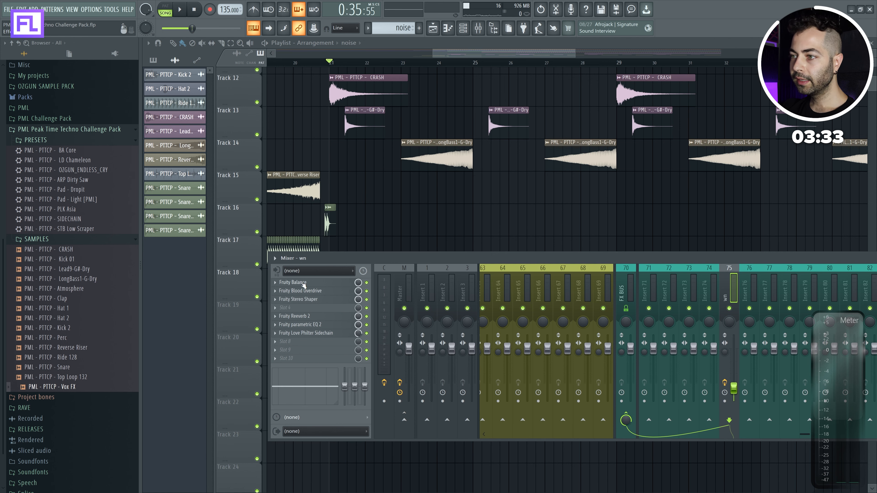
- Create an automation clip for the Fruity Balance volume spanning bars 21 to 25 and move it to Track 19
click(303, 282)
right_click(164, 164)
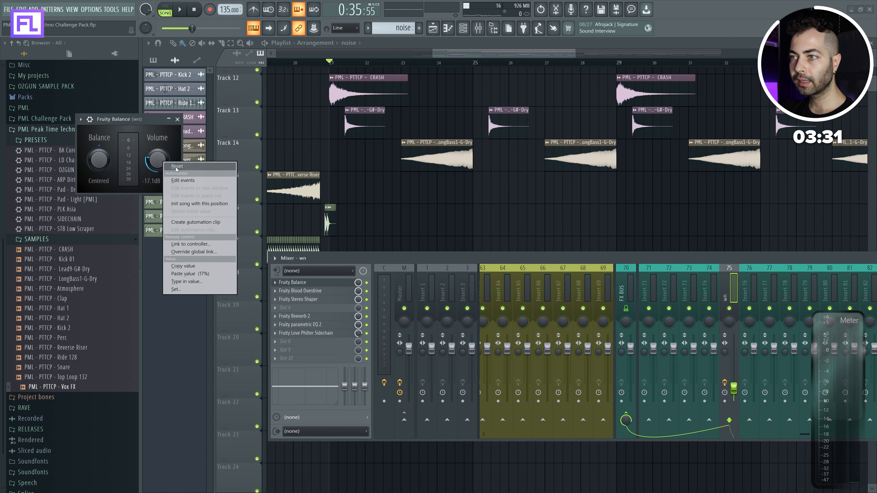
click(194, 222)
drag(329, 63, 493, 69)
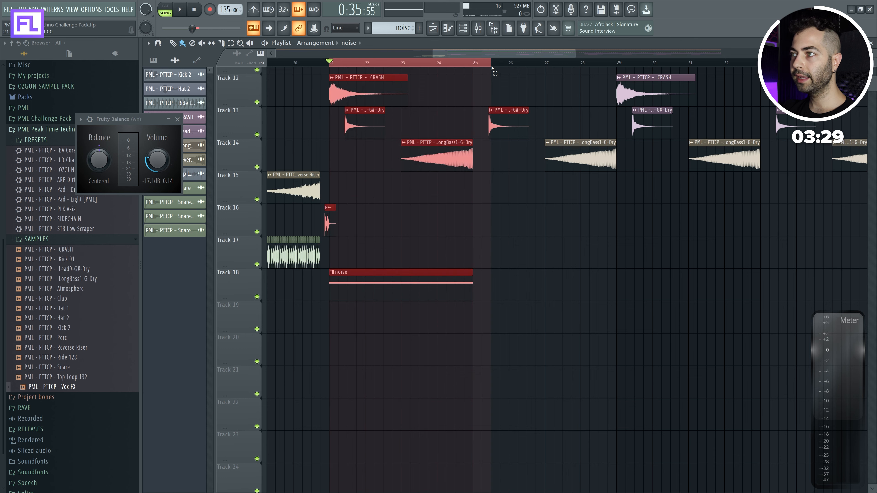
right_click(159, 151)
click(190, 211)
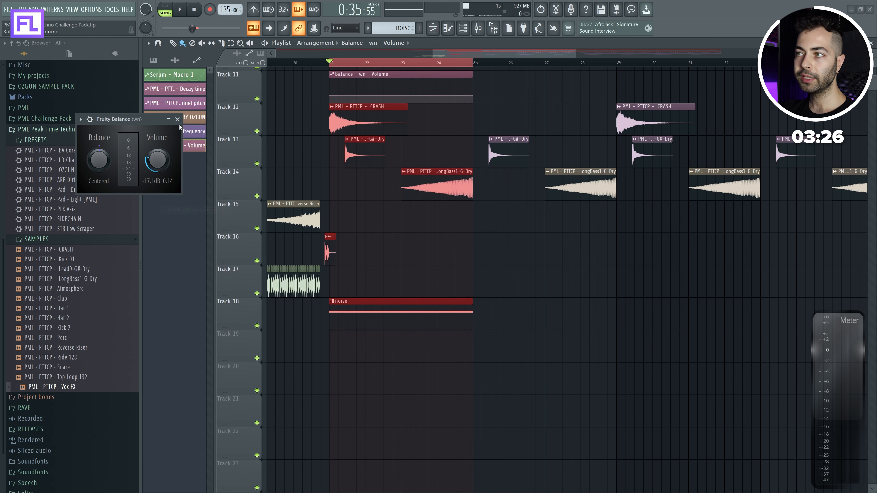
drag(380, 74, 391, 341)
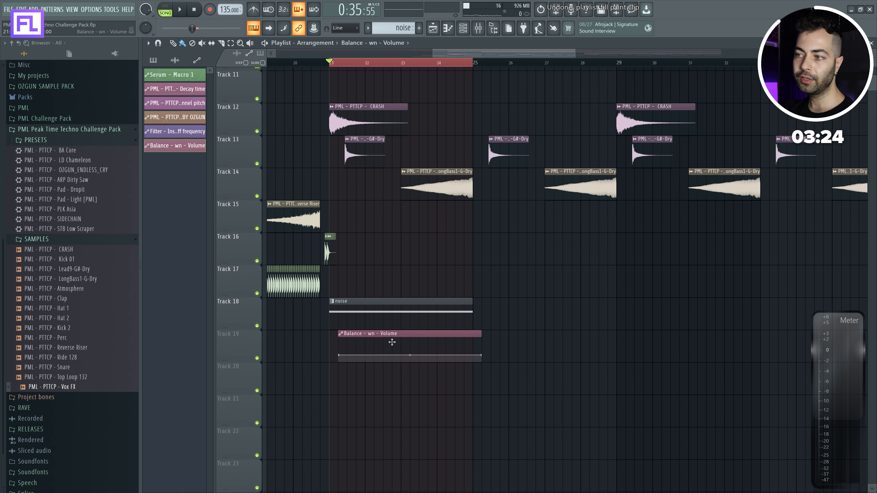
- Solo Track 18 and Track 19 so only the noise and its aligned volume automation are active
scroll(321, 353, up, 1)
right_click(257, 320)
click(257, 361)
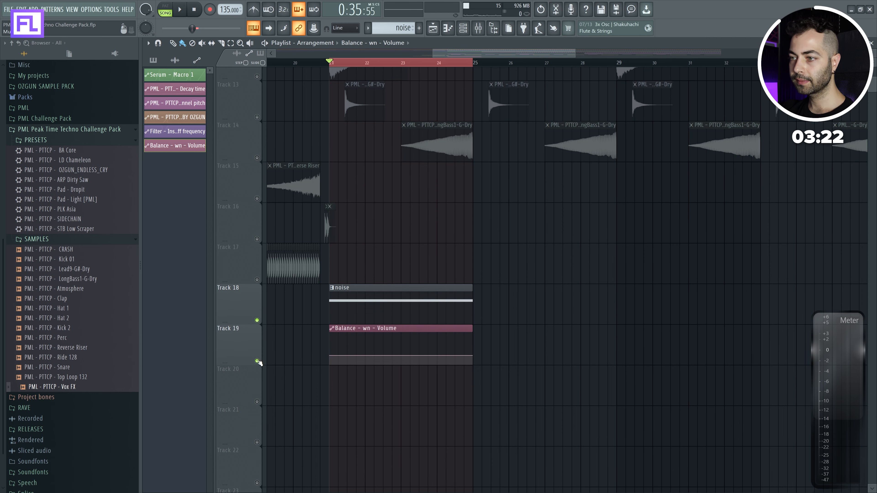
- Reset the wn mixer track's fader to 0 dB while auditioning the noise, and close the mixer
click(483, 32)
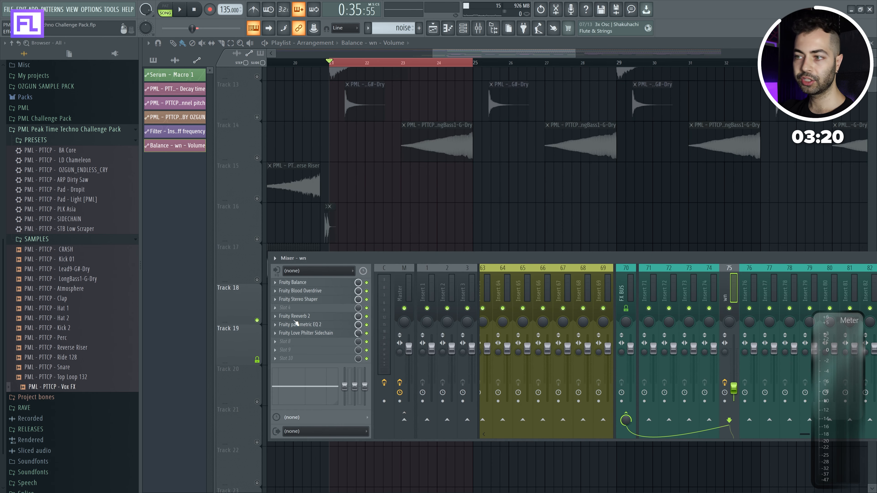
drag(322, 265, 545, 233)
key(space)
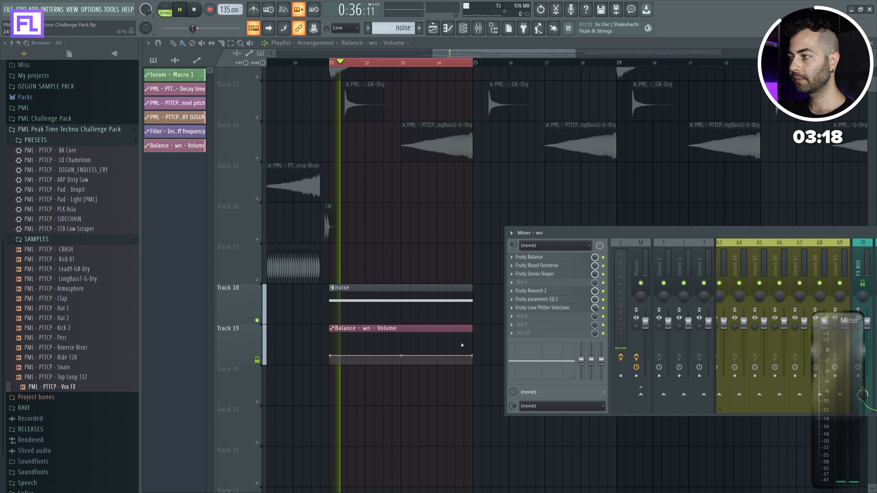
key(space)
drag(667, 225, 396, 178)
key(space)
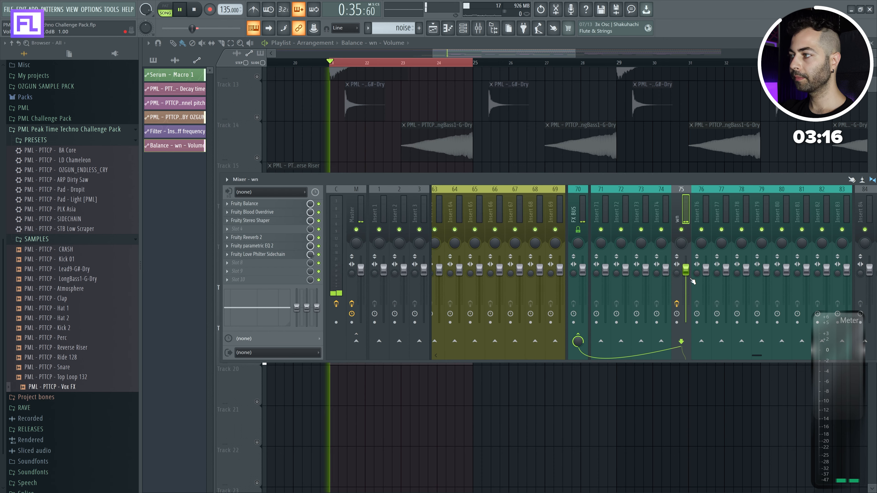
key(F9)
scroll(373, 242, down, 2)
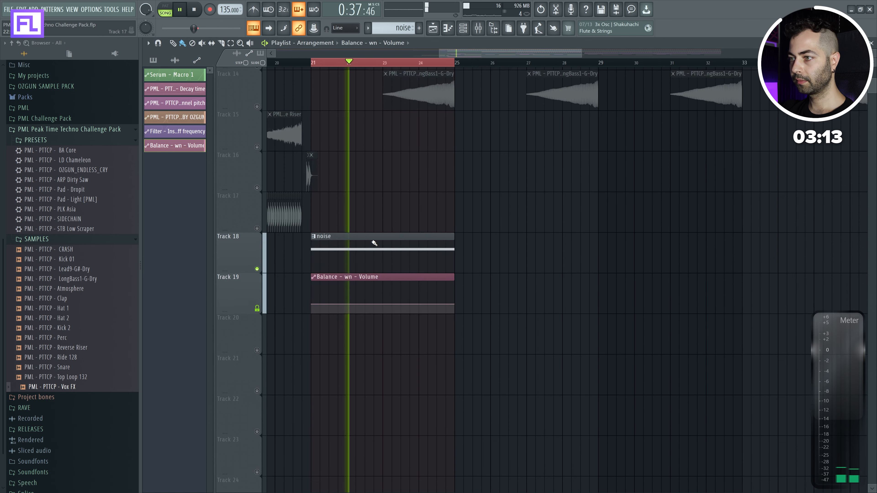
- Shape the noise volume automation to curve down from bar 21 to bar 22 and curve back up towards bar 25
key(space)
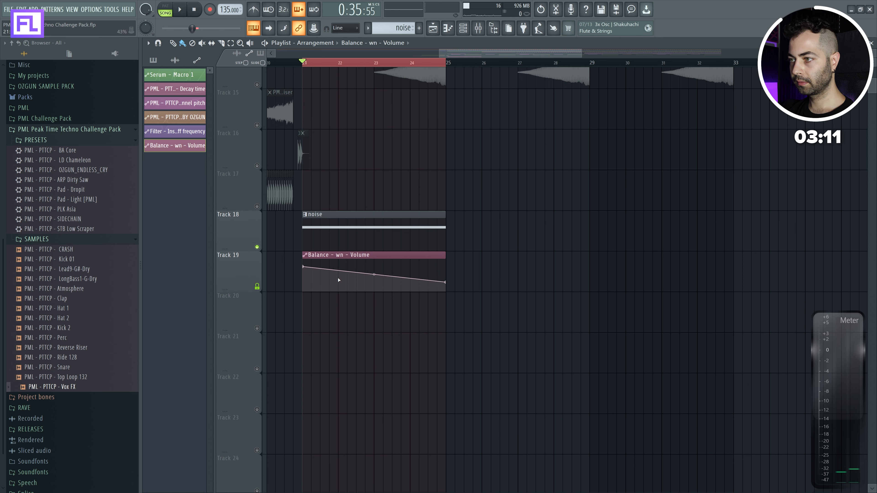
right_click(338, 282)
key(space)
right_click(320, 282)
key(space)
drag(320, 274, 320, 271)
key(space)
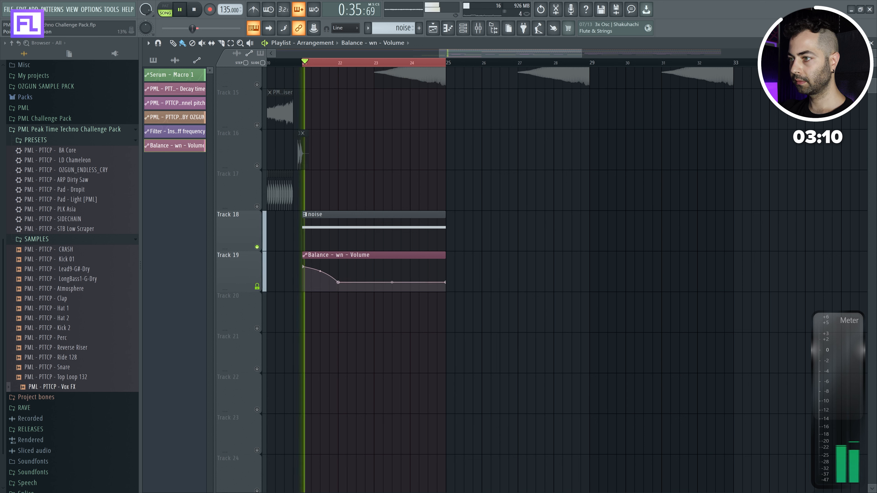
right_click(338, 282)
click(359, 413)
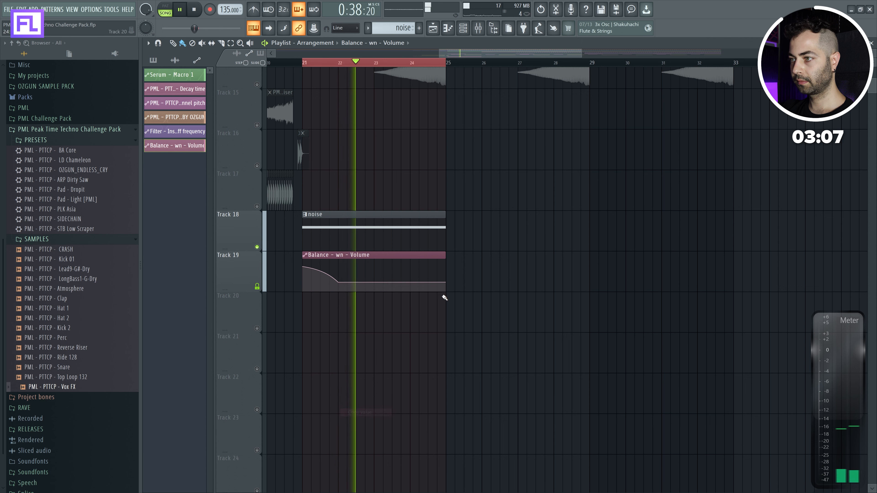
key(space)
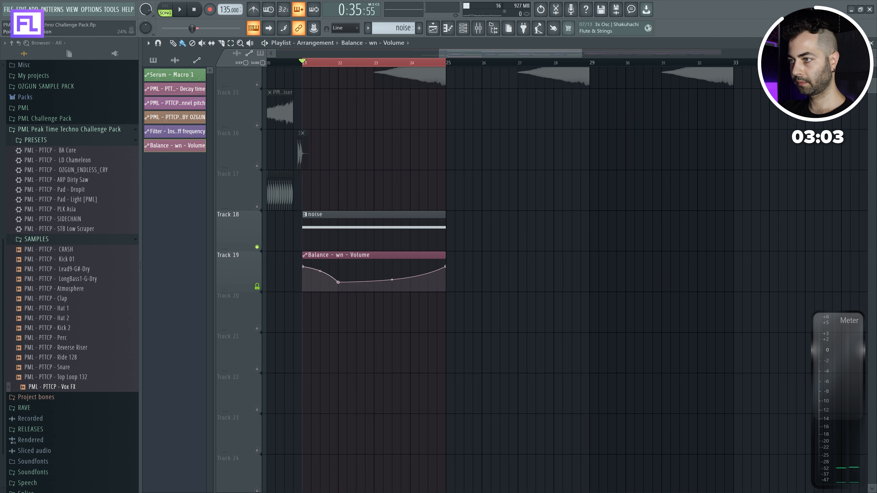
- Repeat the noise and volume automation clips across the drop, and slice and mute the noise in bar 22
key(space)
key(ctrl+b)
drag(621, 235, 334, 270)
drag(335, 237, 621, 241)
click(566, 346)
right_click(566, 347)
key(space)
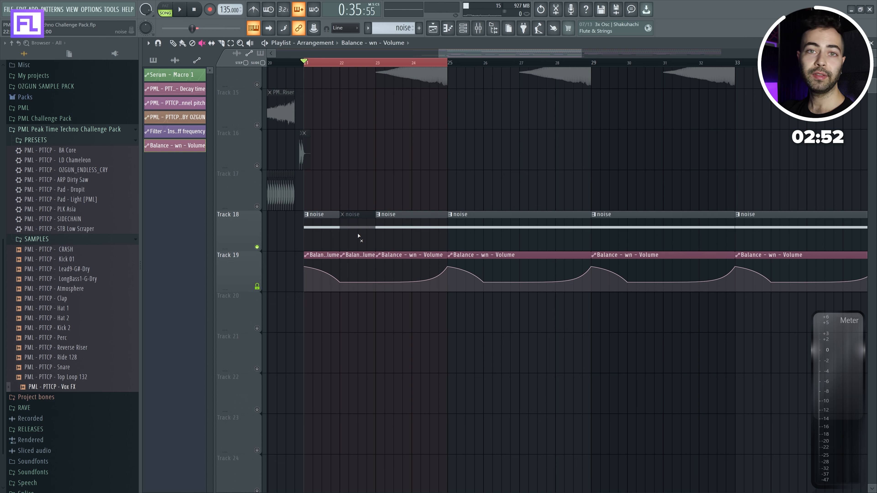
- Audition the drop and copy the noise and automation section from bars 21–25, including its muted bar, to bar 37
key(space)
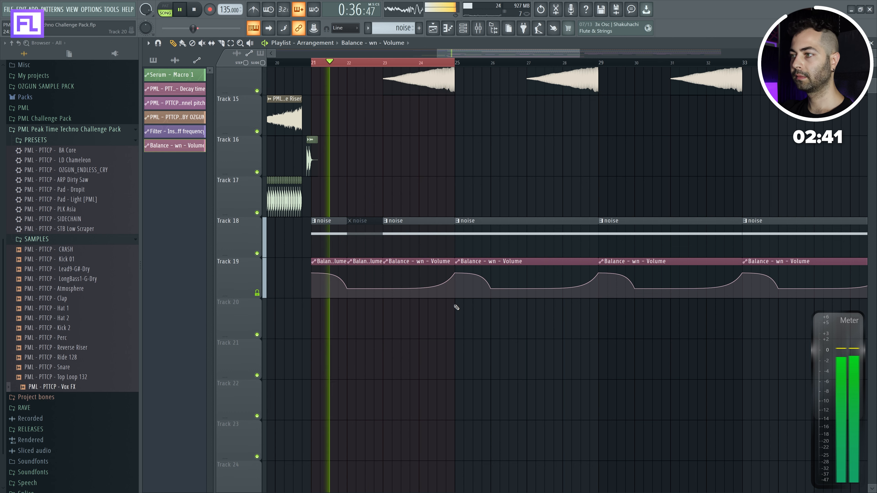
key(space)
drag(539, 319, 612, 397)
scroll(537, 320, down, 3)
scroll(501, 268, down, 2)
drag(719, 404, 548, 267)
drag(591, 243, 411, 327)
drag(625, 243, 311, 290)
mouse_move(347, 259)
shift+mouse_down()
mouse_move(595, 276)
mouse_move(571, 276)
shift+mouse_up()
click(564, 383)
right_click(564, 386)
drag(516, 393, 597, 491)
drag(421, 300, 378, 380)
scroll(378, 345, down, 2)
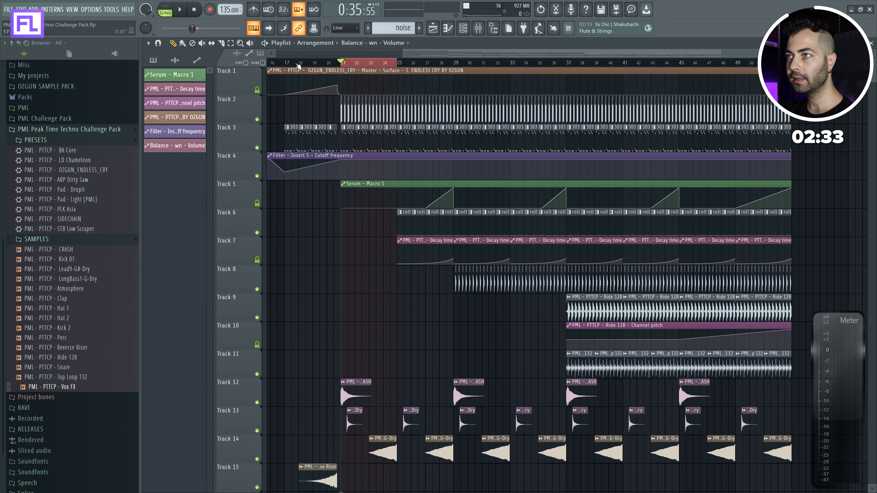
scroll(382, 303, down, 1)
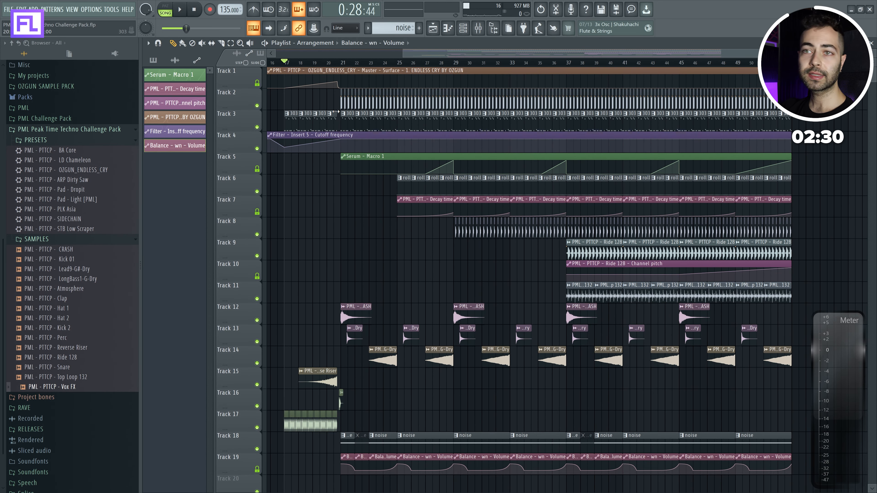
- Place the PML - PTTCP - Atmosphere sample on Track 20 at bar 21
drag(355, 294, 314, 190)
drag(72, 295, 320, 363)
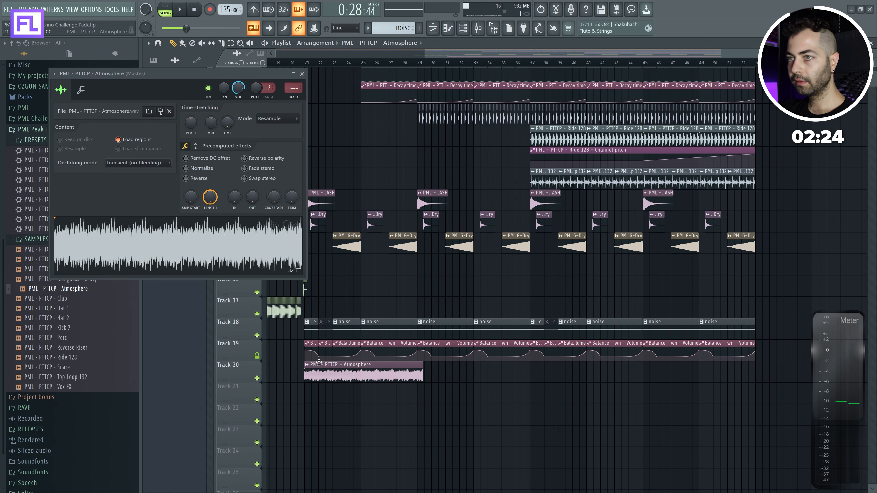
- Open the Atmosphere sample in Edison, detect its pitch regions, examine the notes and close both windows
right_click(167, 231)
click(179, 267)
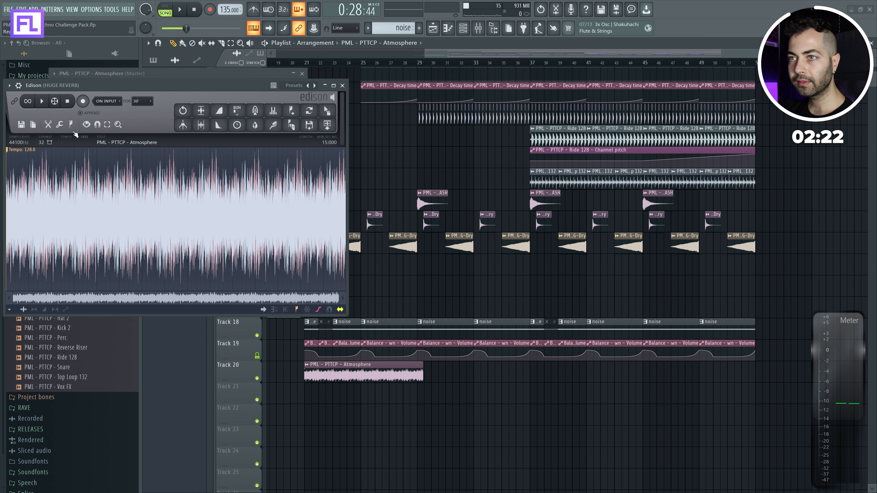
click(70, 125)
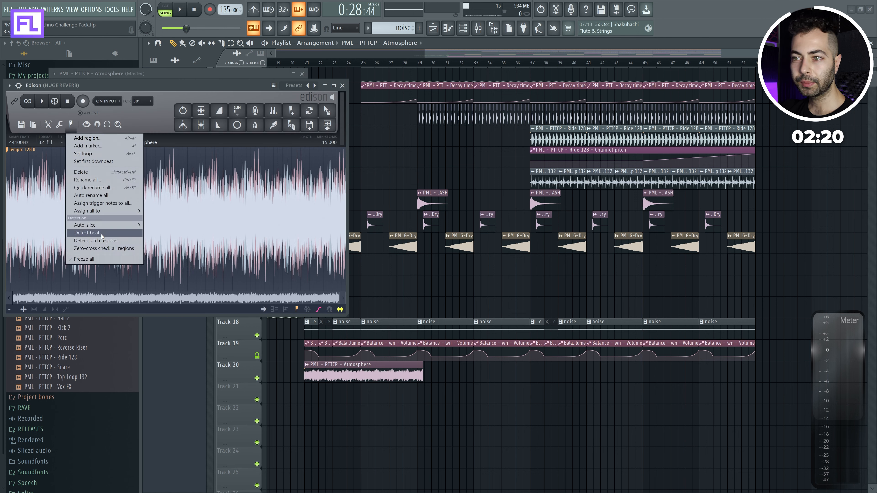
click(103, 240)
drag(337, 302, 28, 294)
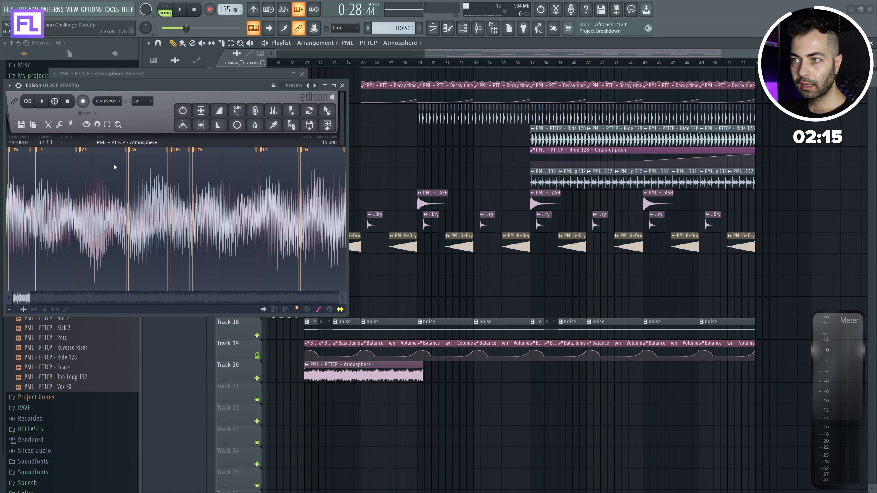
click(342, 86)
click(302, 73)
- Trim the Atmosphere clip on Track 20 to end at bar 29 and set its declicking mode to Generic (bleeding)
key(F9)
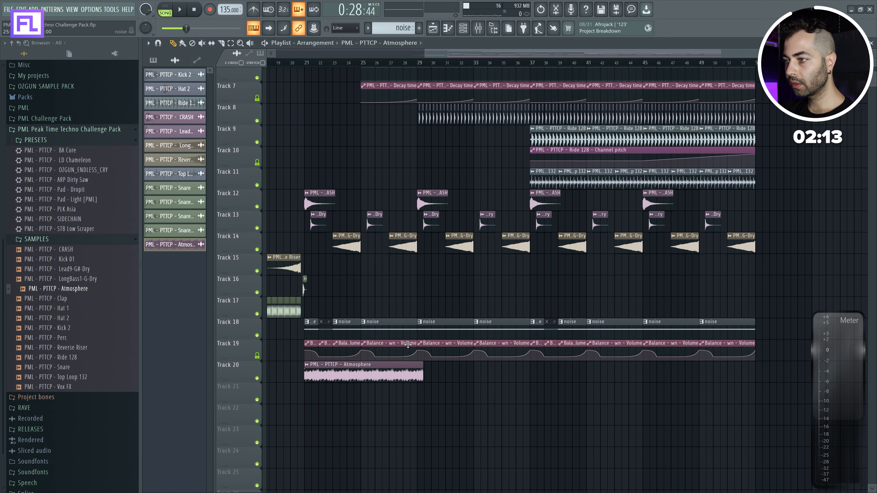
double_click(327, 372)
scroll(401, 388, up, 6)
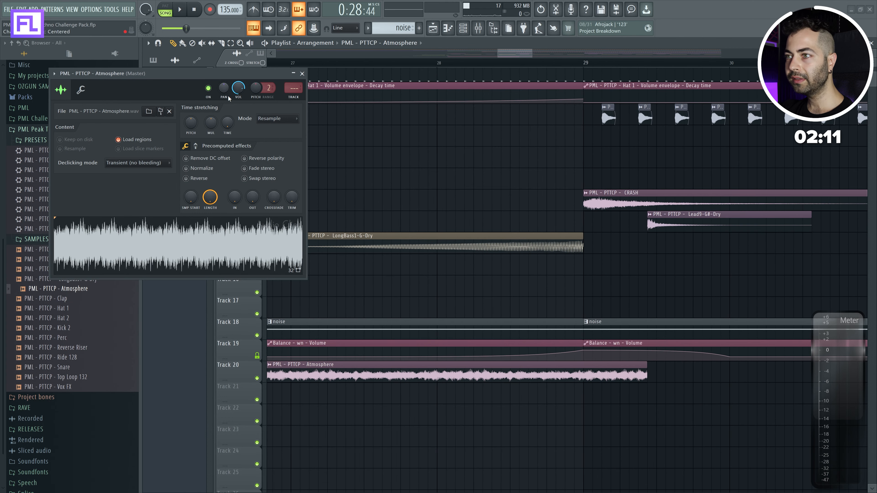
click(302, 74)
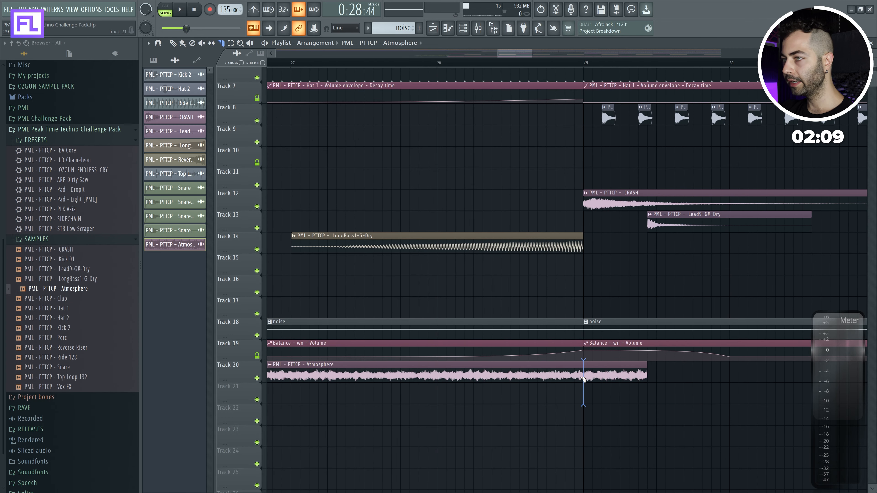
double_click(526, 369)
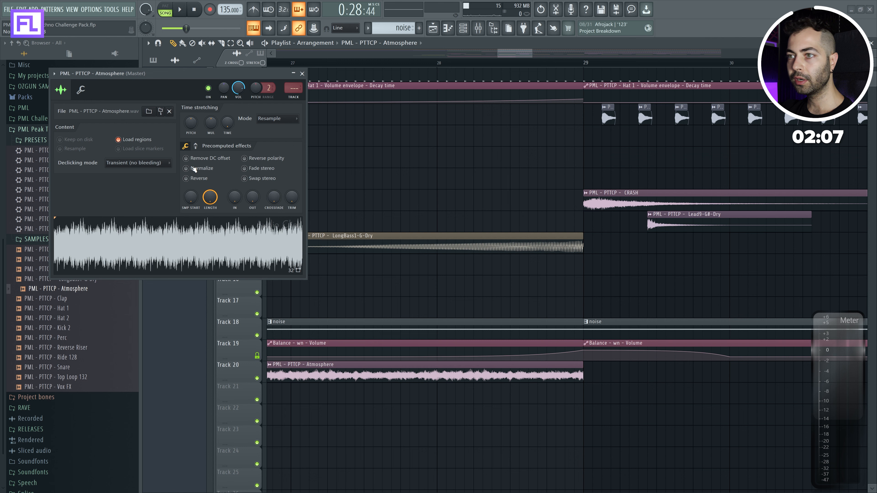
click(302, 74)
- Duplicate the eight-bar Atmosphere clip along Track 20 to cover the whole drop
drag(310, 375, 837, 371)
scroll(585, 370, down, 3)
drag(746, 365, 589, 364)
scroll(609, 372, down, 3)
key(space)
drag(642, 397, 644, 374)
key(space)
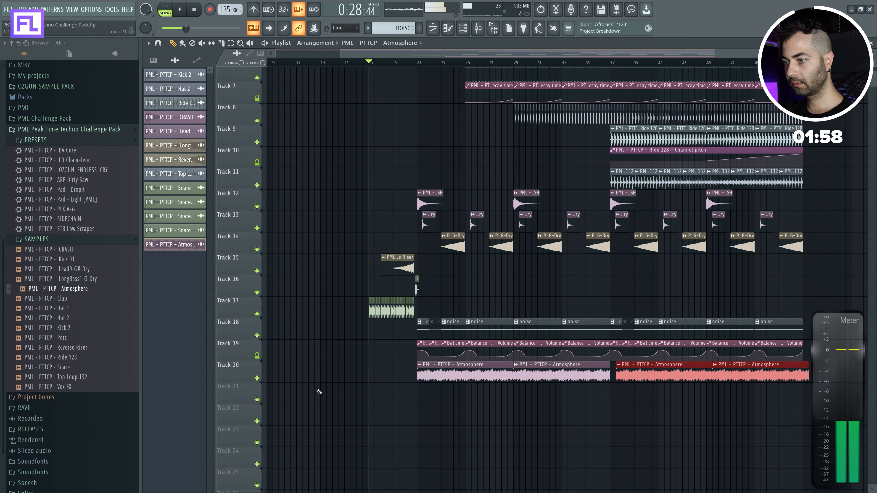
- With Track 20 soloed, align the last two Atmosphere clips to bar 37 and lower the sample's volume to about -30 dB
right_click(256, 378)
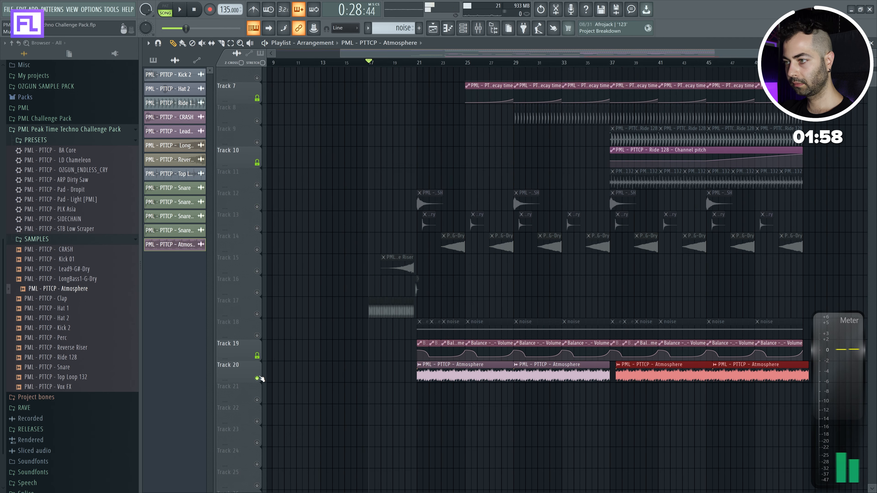
key(space)
drag(686, 362, 679, 362)
double_click(679, 364)
drag(238, 88, 239, 118)
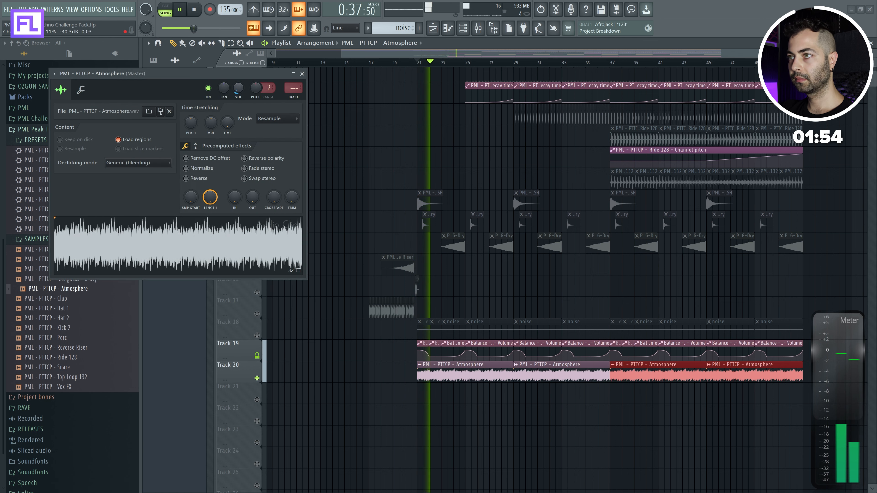
- Route the Atmosphere sample to mixer track 80 and name that track atmo
key(F9)
key(space)
key(ctrl+l)
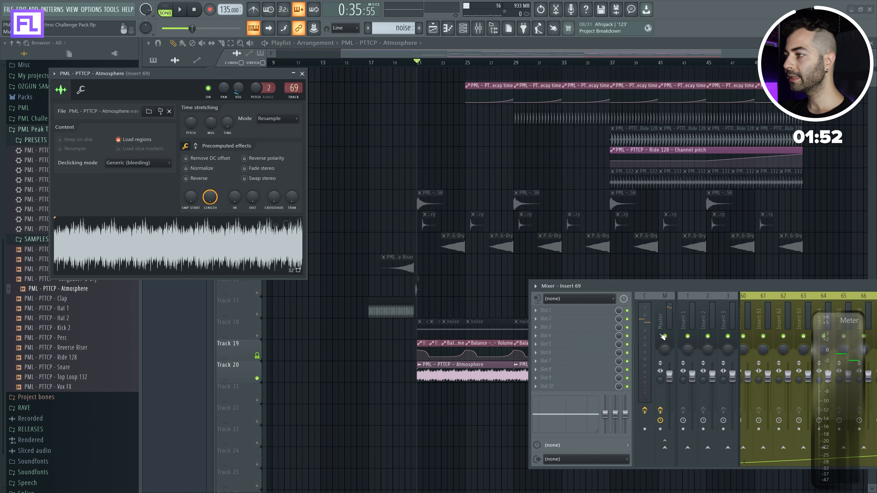
drag(662, 289, 325, 286)
drag(296, 87, 296, 76)
key(F2)
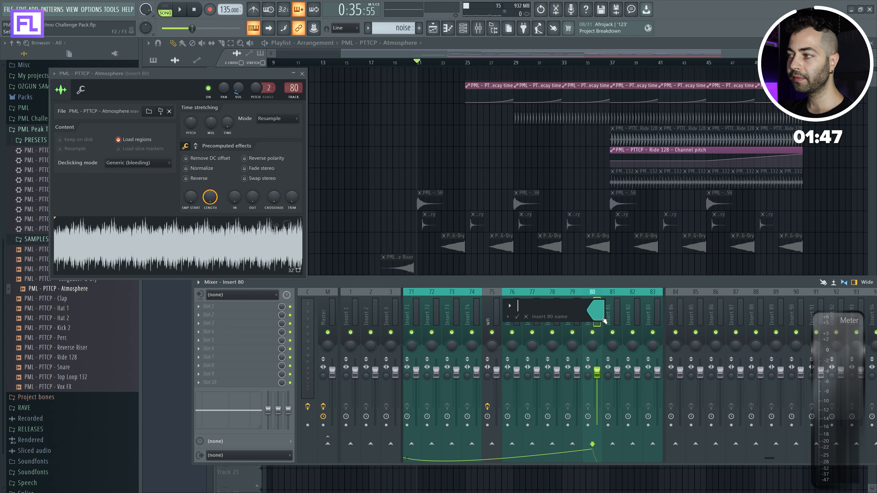
text(at)
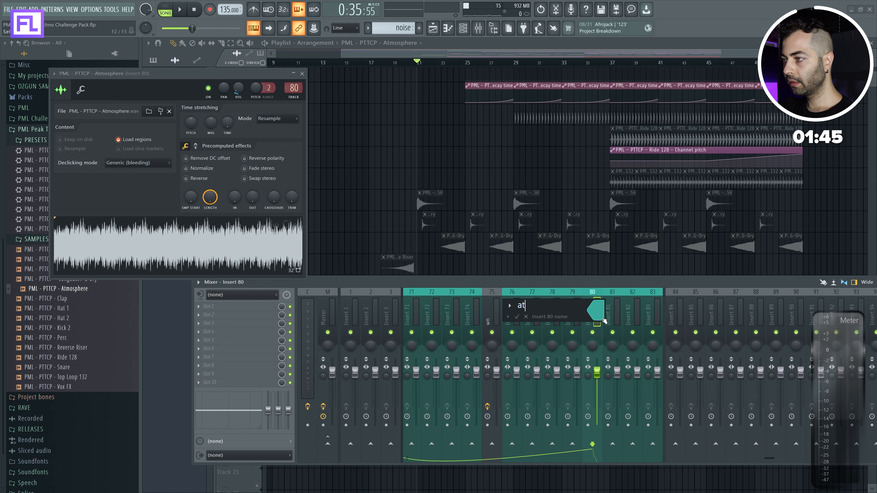
text(mo)
key(Return)
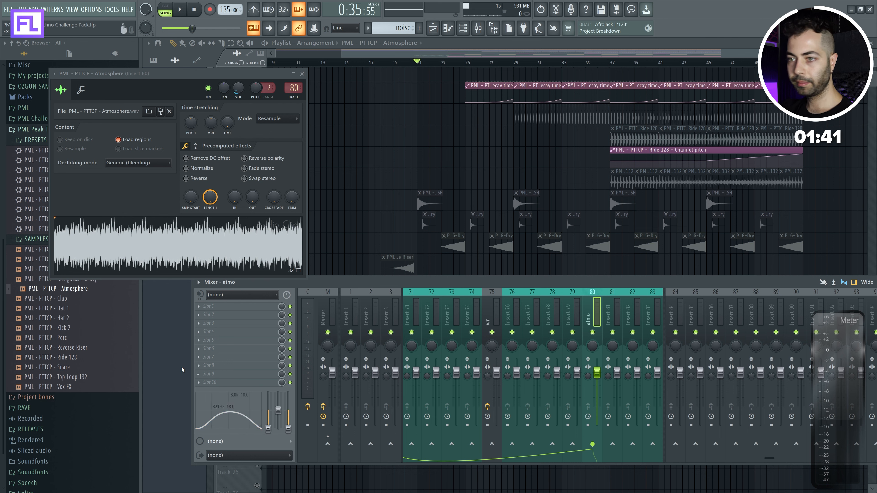
- Load the PML - PTTCP - SIDECHAIN preset into slot 9 of the atmo mixer track and audition the result
click(303, 73)
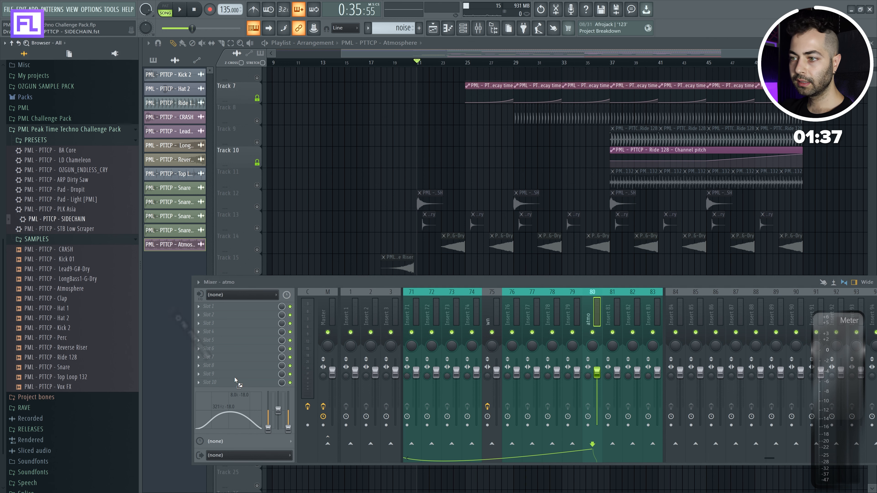
drag(234, 377, 234, 375)
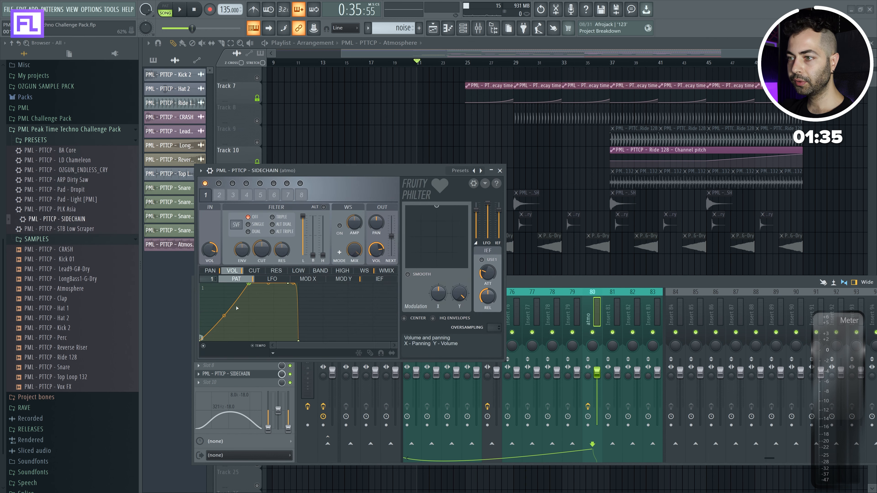
drag(341, 175, 425, 121)
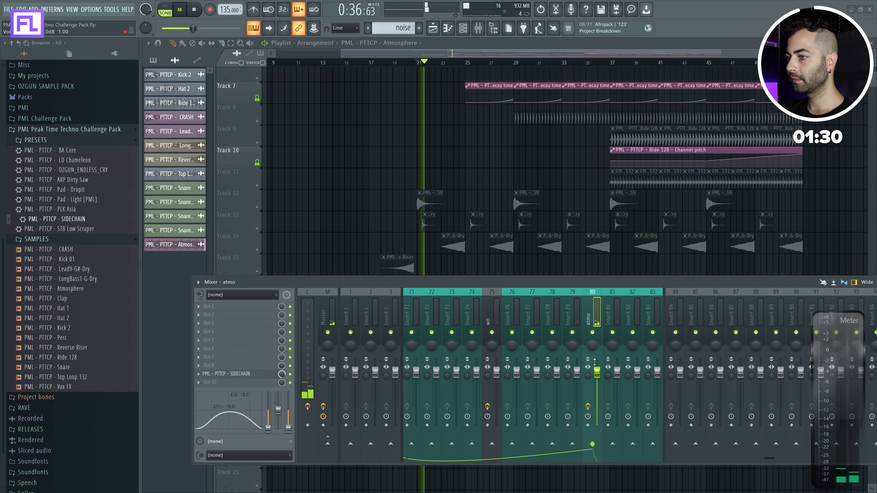
click(584, 117)
key(F9)
key(space)
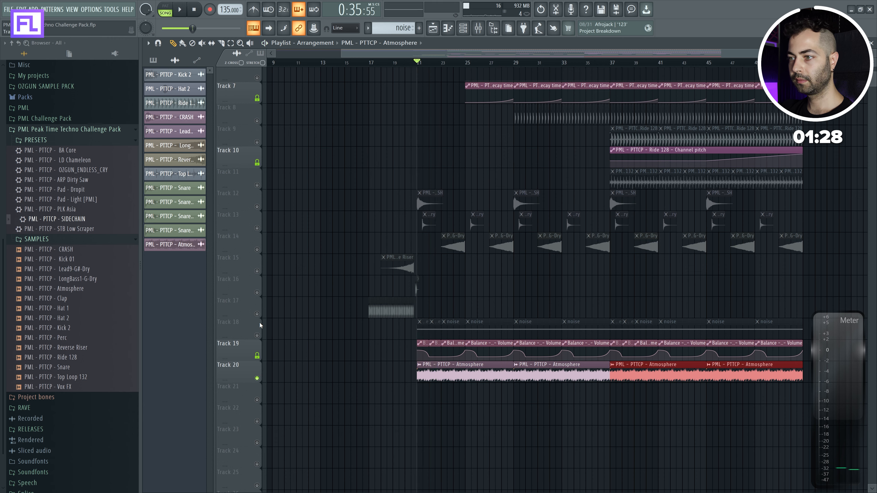
- Limit playback to Tracks 2, 3, 4 and 20 alongside the locked automation tracks, and play the drop from bar 21
drag(480, 265, 433, 304)
scroll(433, 305, down, 1)
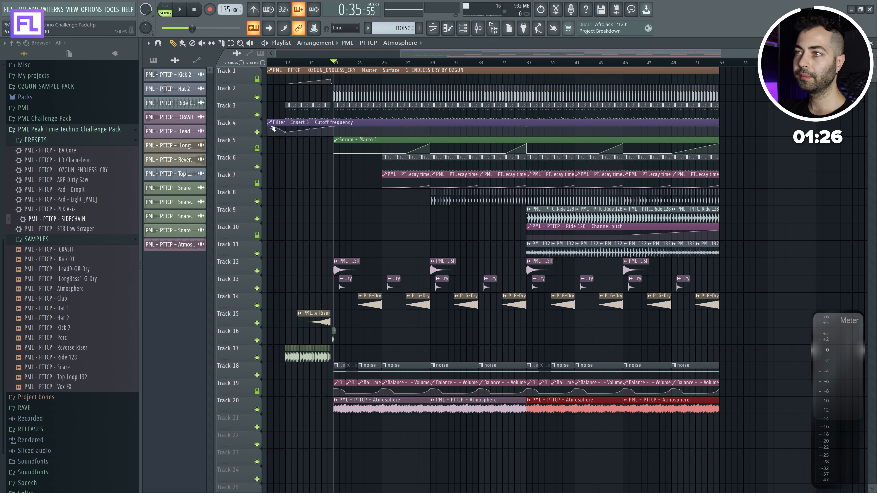
right_click(259, 98)
click(259, 115)
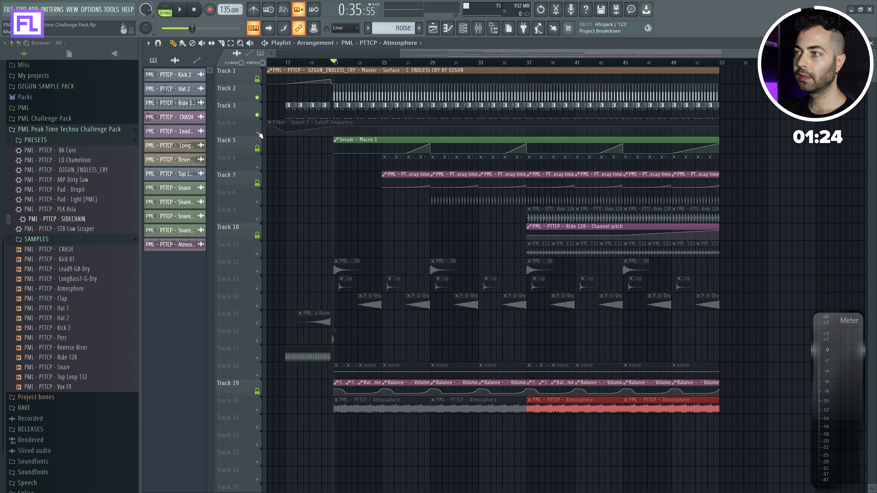
click(258, 133)
click(257, 409)
key(space)
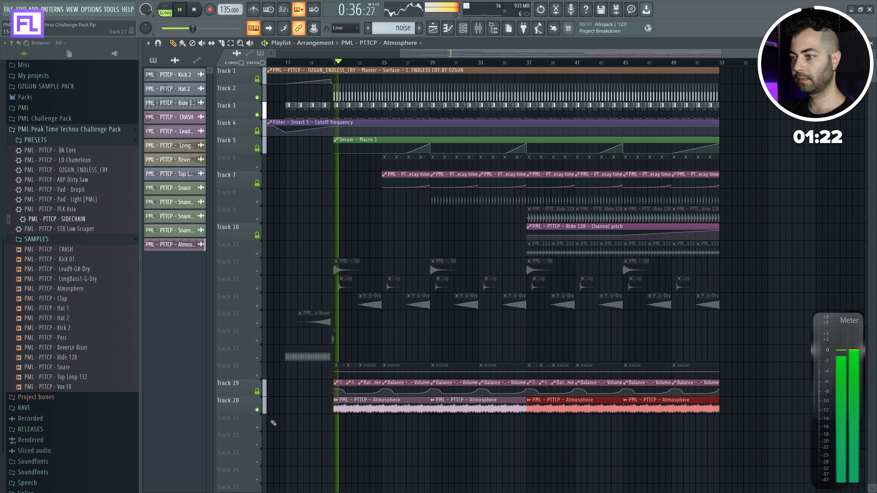
- Raise the Atmosphere sample's volume to about -23.6 dB with Track 3 muted, and unmute Track 3
click(258, 115)
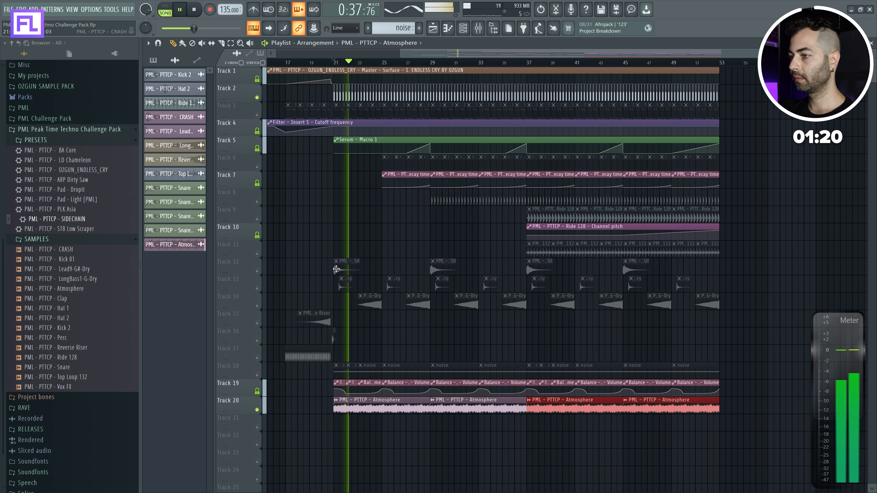
double_click(433, 409)
drag(237, 88, 237, 89)
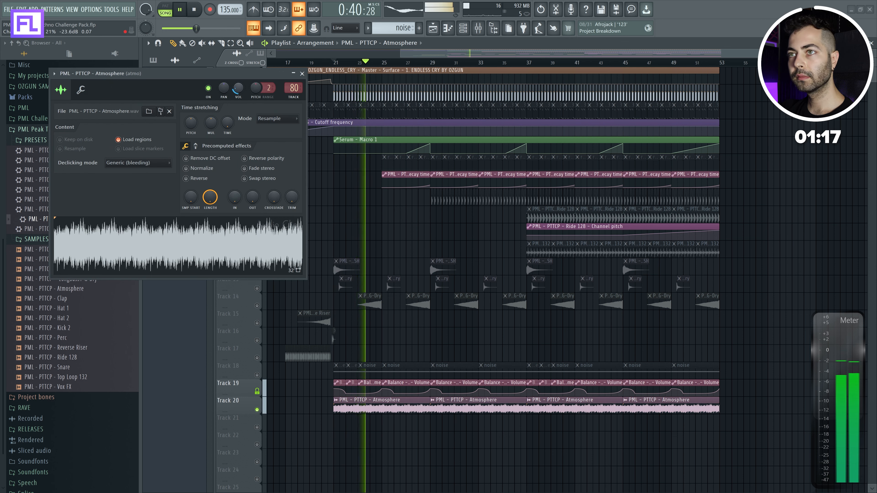
click(301, 74)
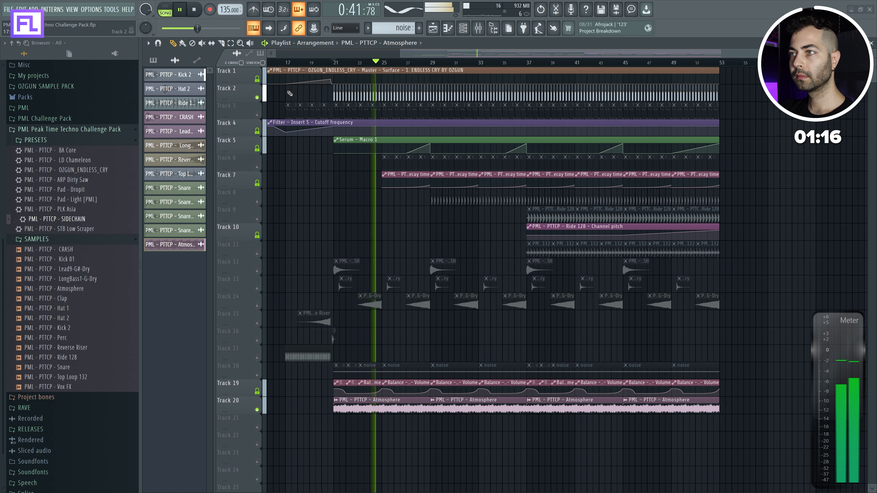
click(256, 115)
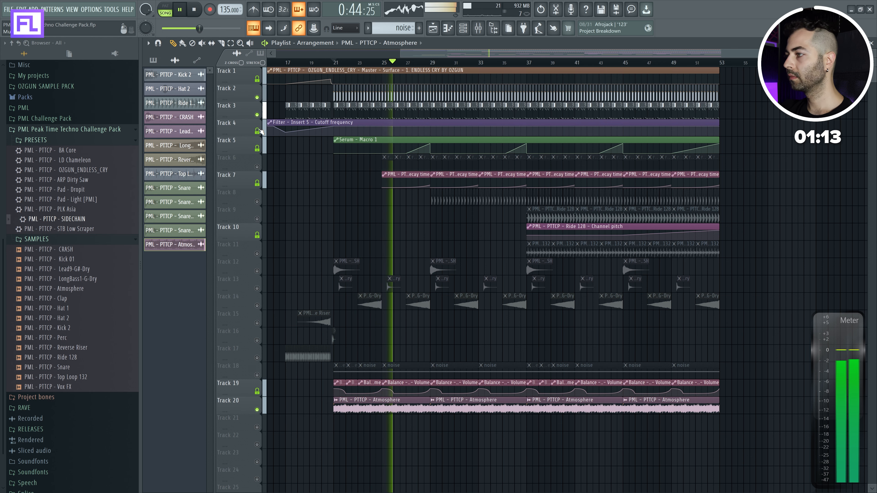
- Unmute Tracks 8, 9 and 11 during playback to hear the hats, ride and top loop, and stop playback
click(257, 201)
click(257, 219)
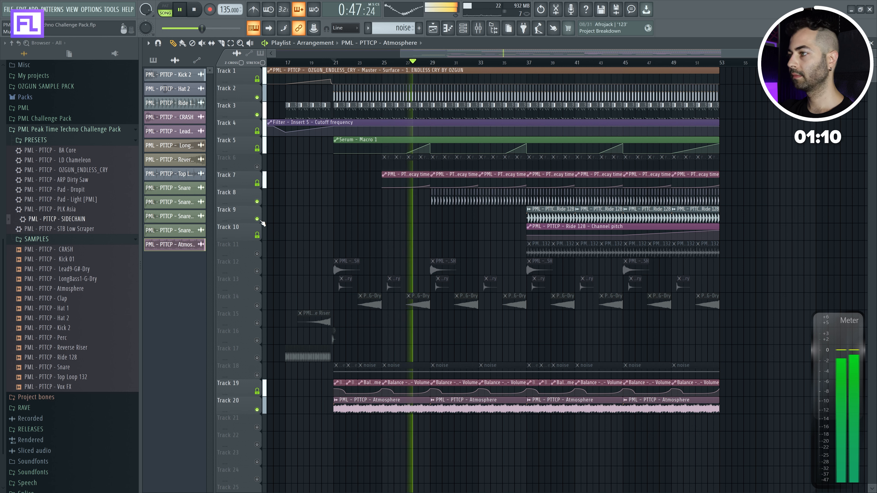
click(257, 253)
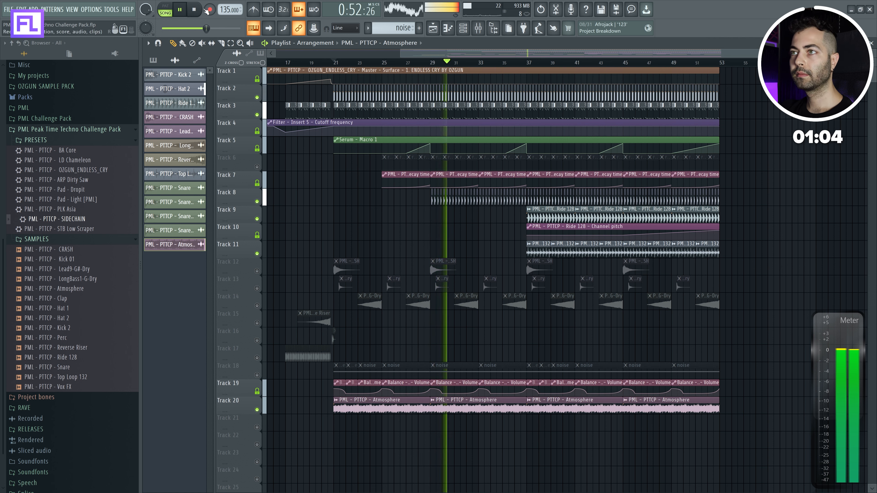
key(space)
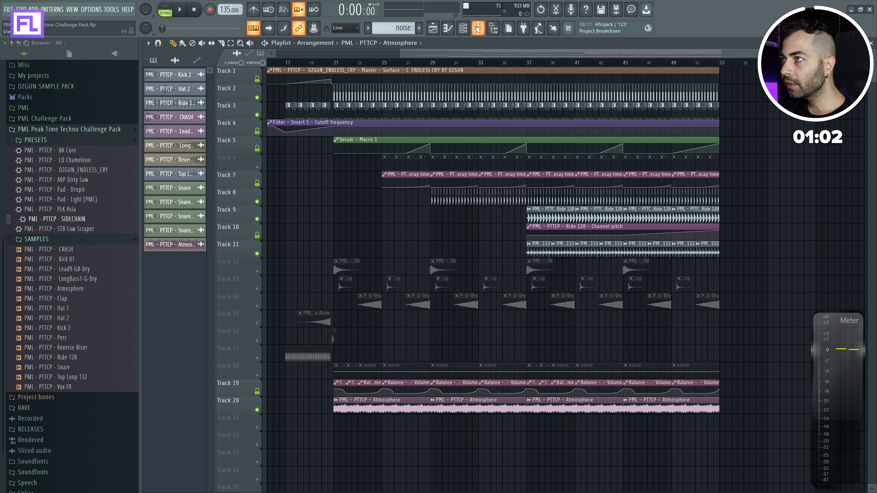
- Load Fruity WaveShaper on the DRUM BUS mixer track and bend its curve upward from the midpoint
click(477, 28)
click(563, 307)
click(269, 311)
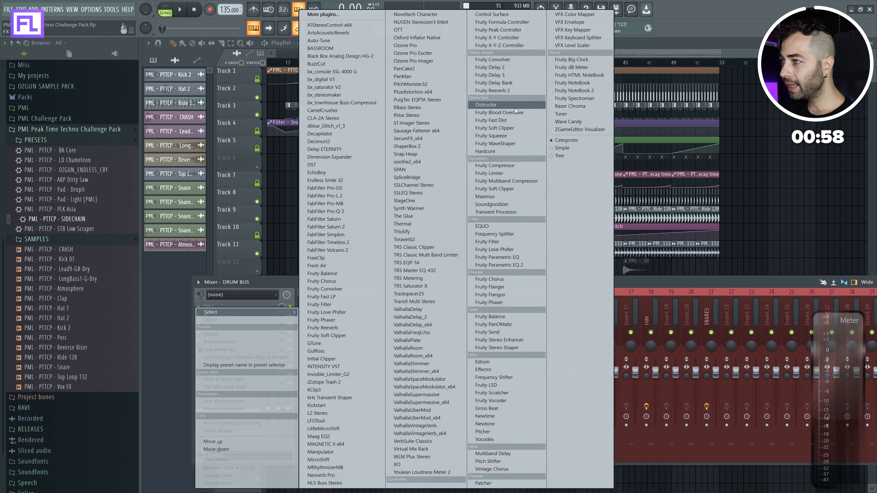
click(516, 144)
drag(170, 256, 171, 238)
drag(343, 283, 368, 285)
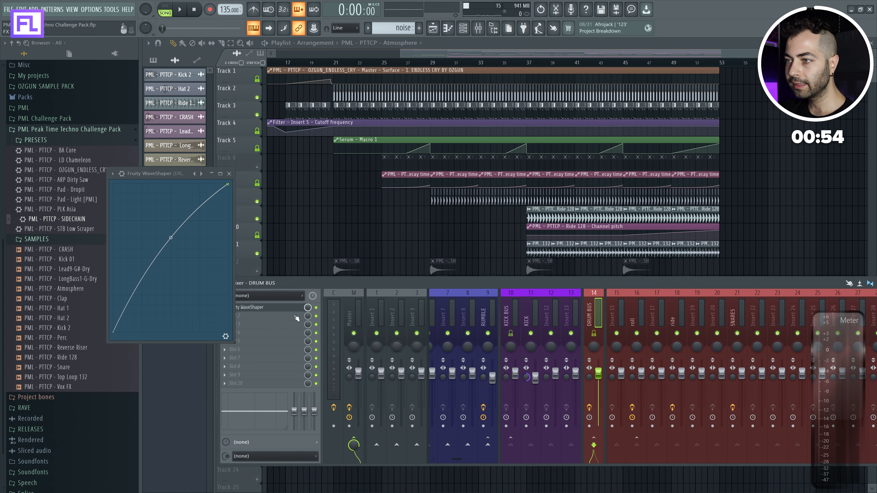
- Add Fruity Reeverb 2 ahead of the WaveShaper on the DRUM BUS and load its Drum Room preset
right_click(293, 316)
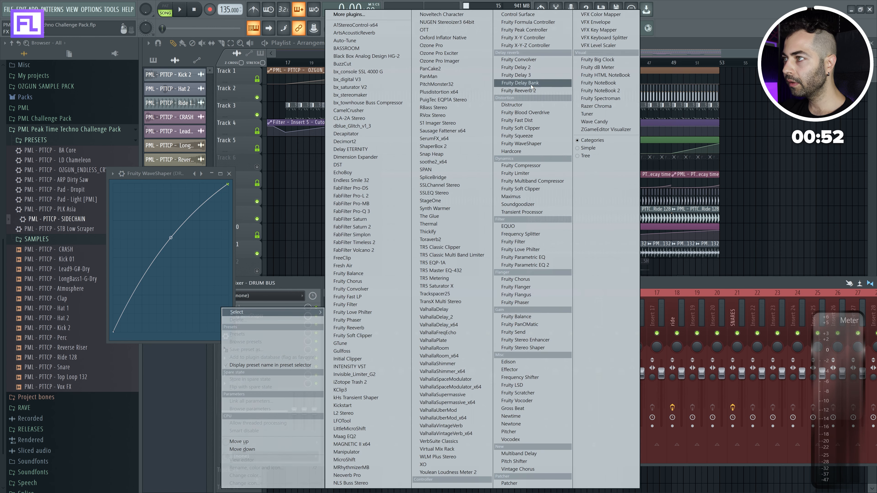
click(518, 91)
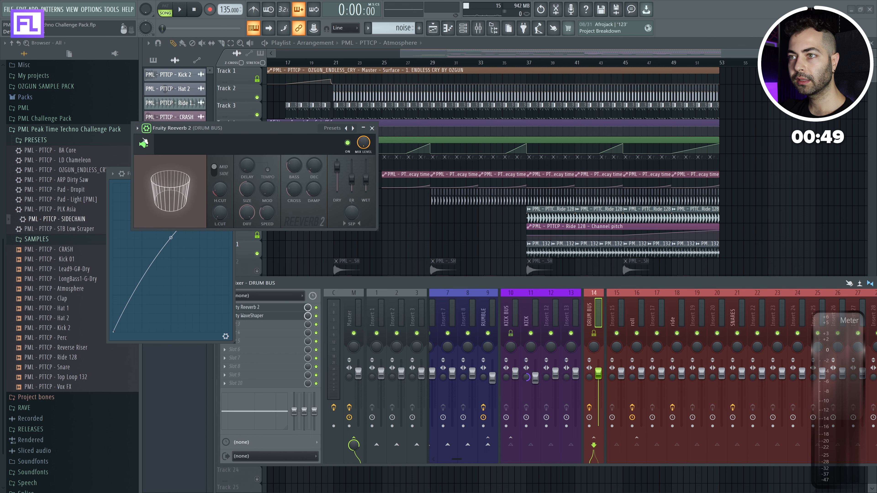
click(137, 129)
mouse_move(148, 163)
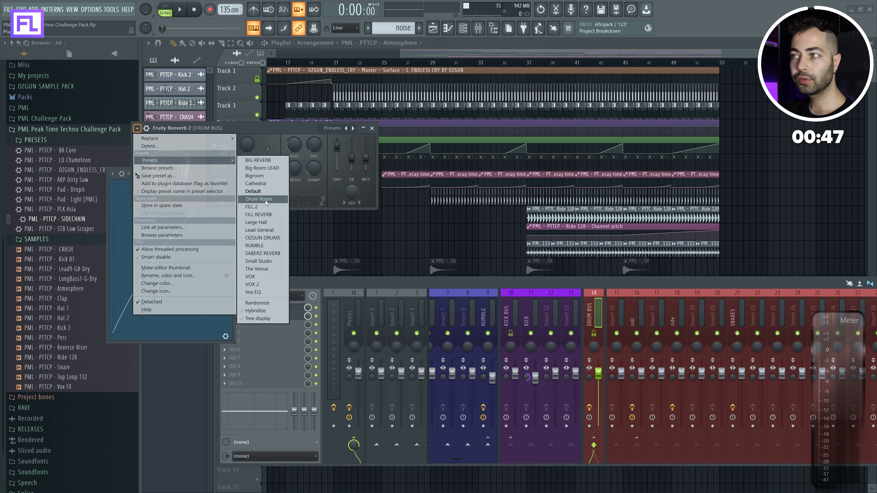
click(259, 199)
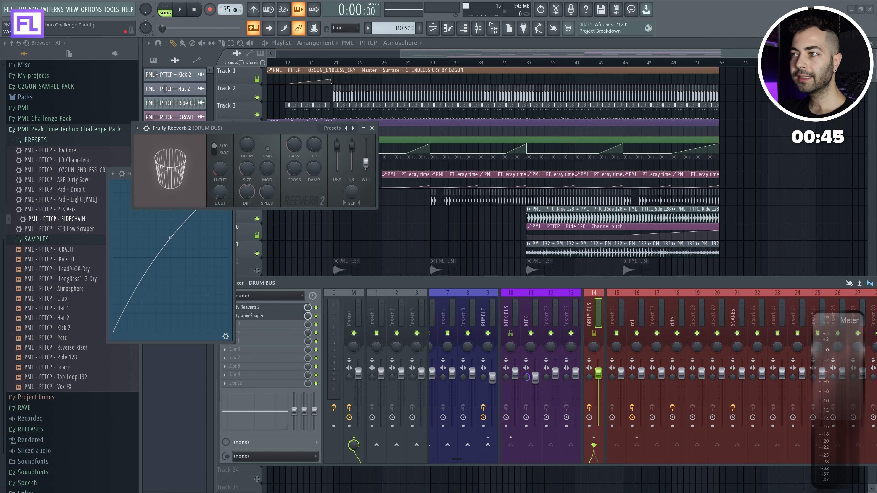
click(373, 129)
click(229, 173)
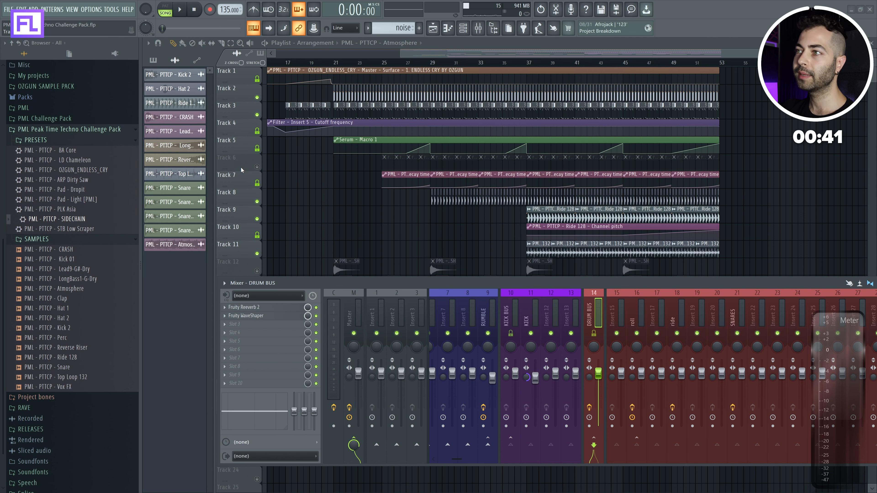
- Place the play position at bar 21 and limit playback to Tracks 8, 9 and 11 alongside the locked automation tracks
click(334, 65)
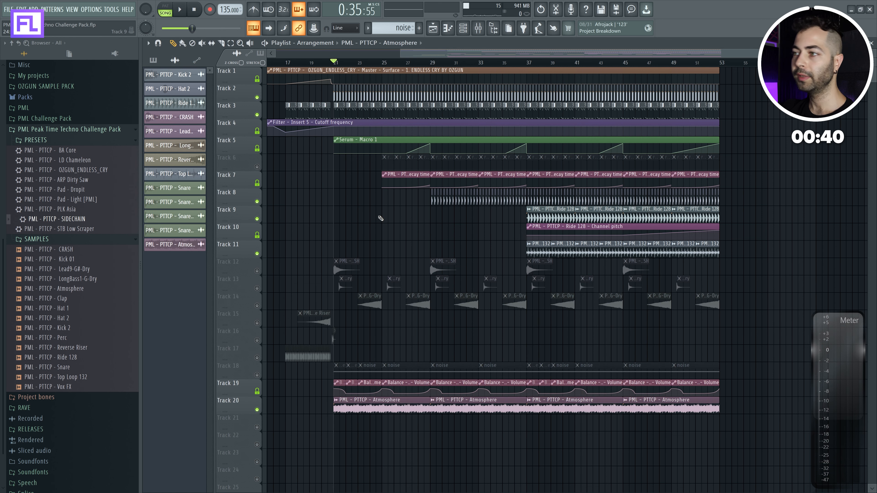
right_click(258, 202)
click(257, 219)
click(257, 254)
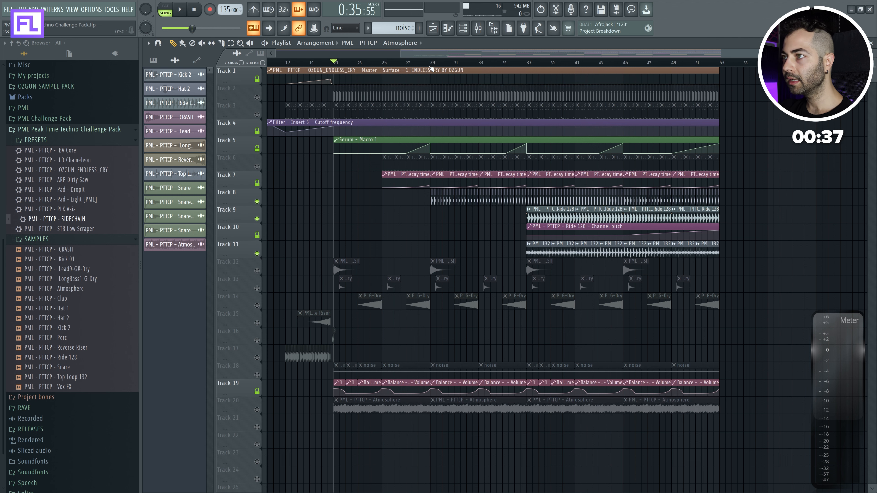
- Audition the drums from bar 29 and route the Top Loop 132 sample to mixer track 17
double_click(543, 244)
key(space)
double_click(269, 64)
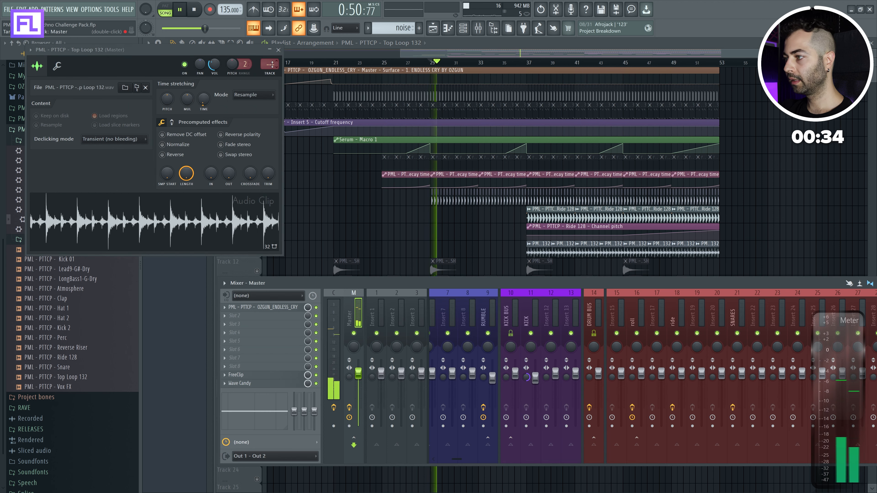
key(space)
drag(270, 64, 270, 52)
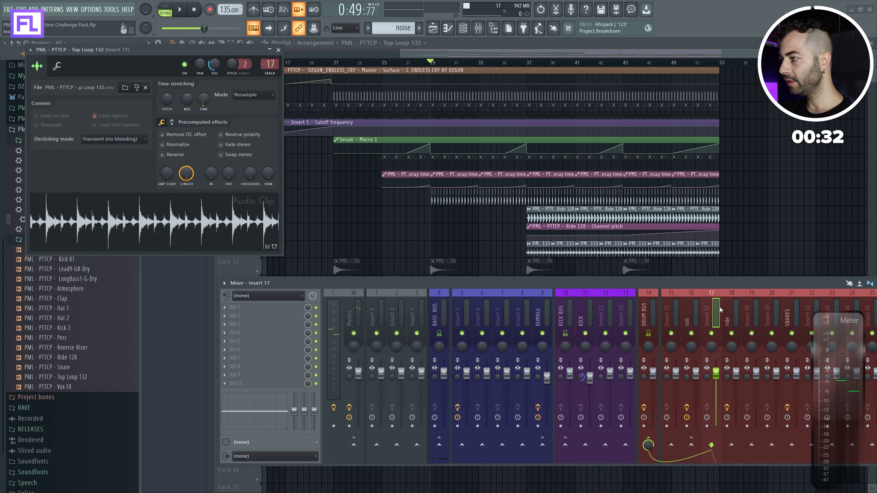
- Check the Ride 128 sample's mixer routing and audition the drums while viewing the DRUM BUS
key(F9)
double_click(545, 218)
key(space)
key(F9)
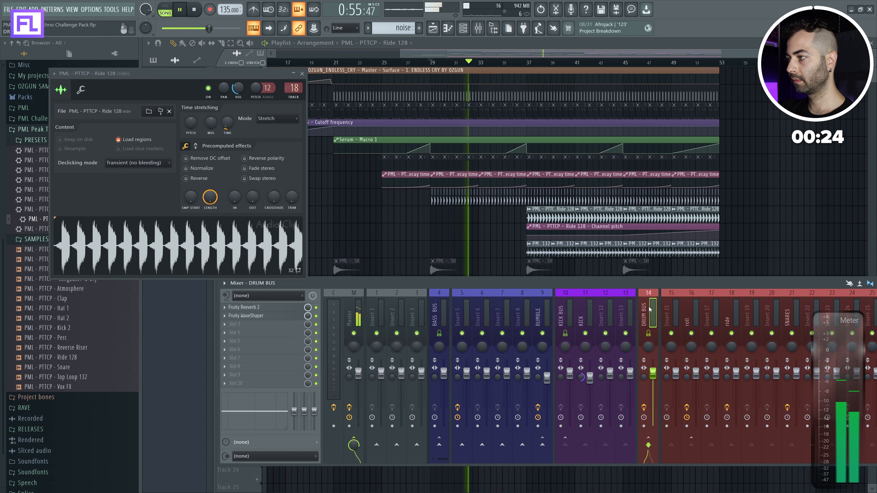
key(F9)
- Stop playback and route the Hat 2 sample to mixer track 19
key(space)
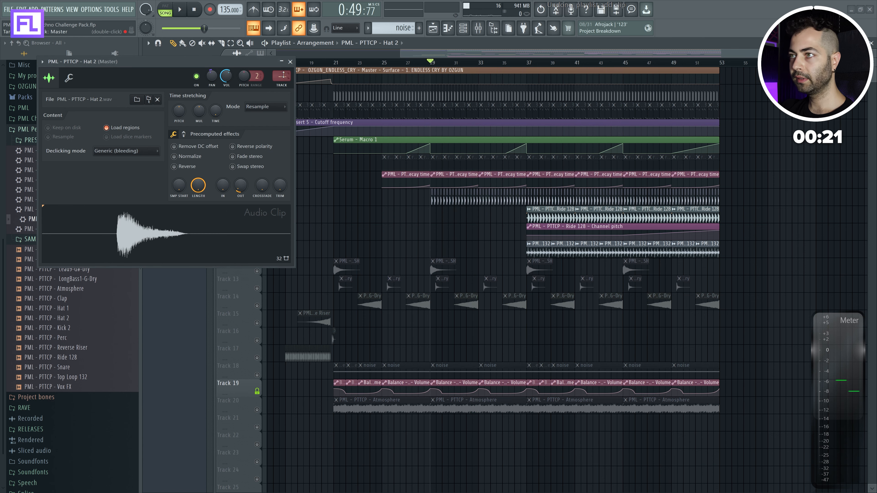
key(F9)
drag(282, 75, 281, 42)
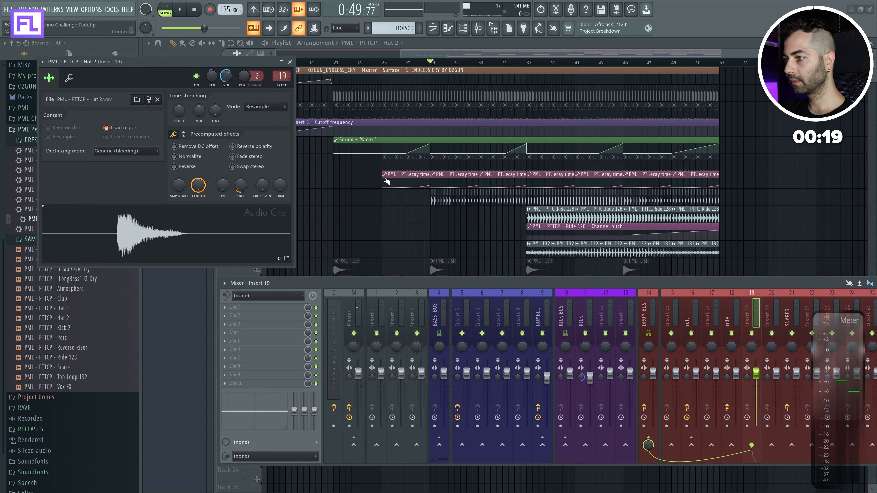
- Lower the wet level of Fruity Reeverb 2 on the DRUM BUS while auditioning the drums, and close all open windows
key(space)
click(644, 310)
click(276, 307)
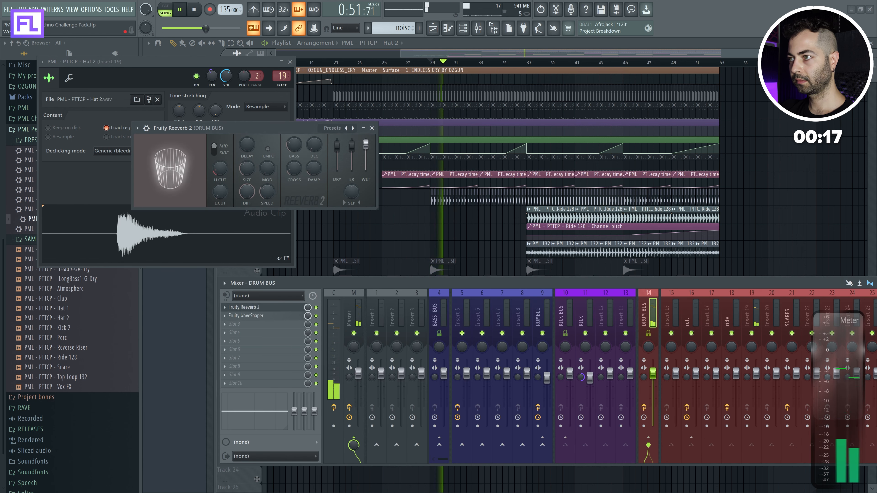
drag(365, 145, 366, 163)
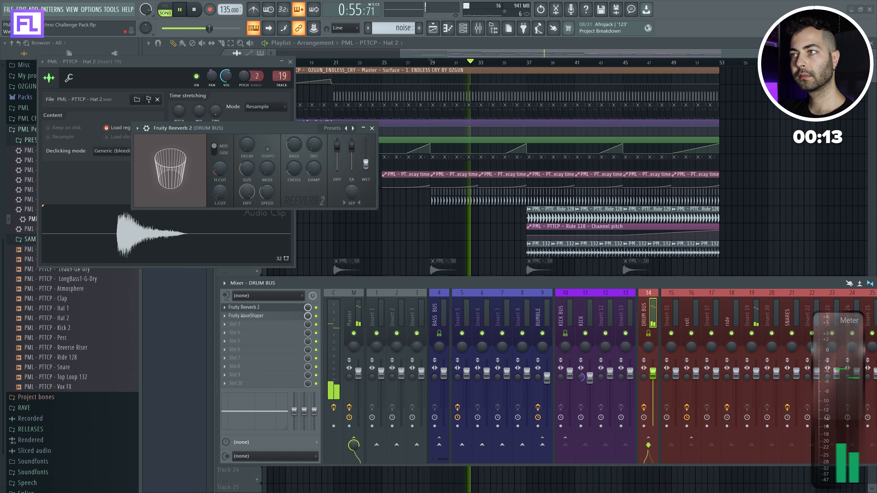
key(space)
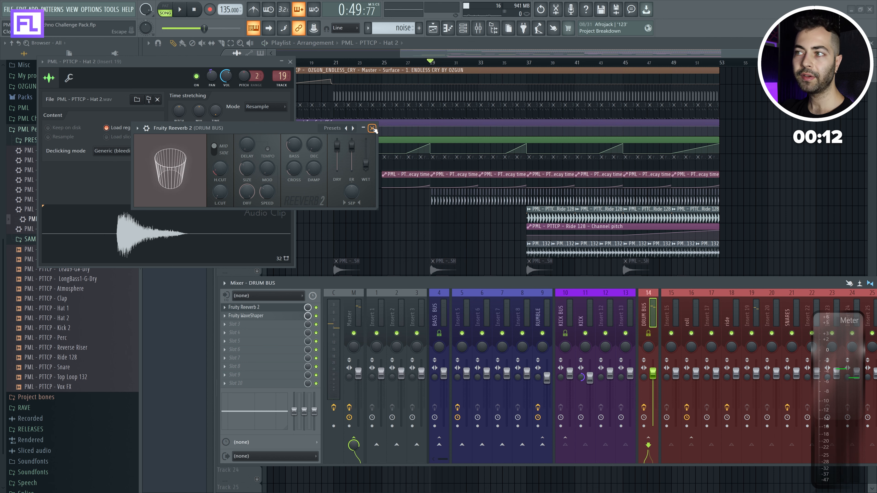
click(372, 129)
key(F12)
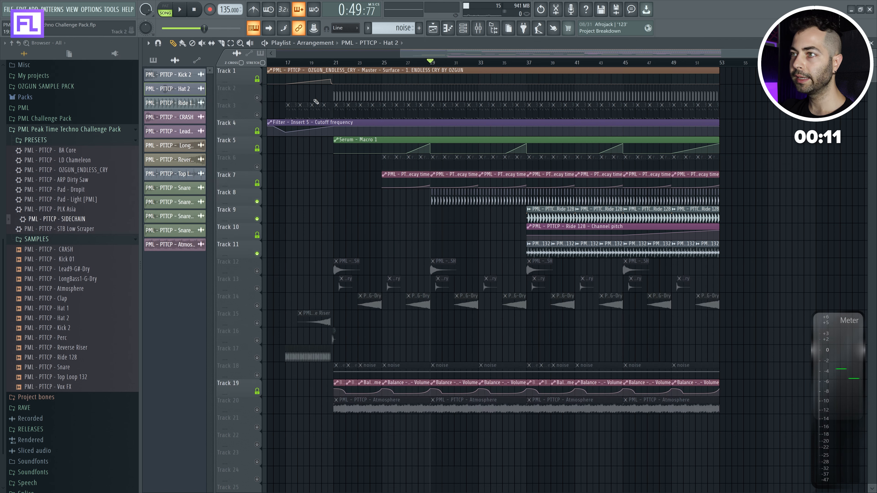
- Re-enable all playlist tracks, play the full drop from bar 29 and open the Hat 2 sample's settings
click(257, 98)
key(space)
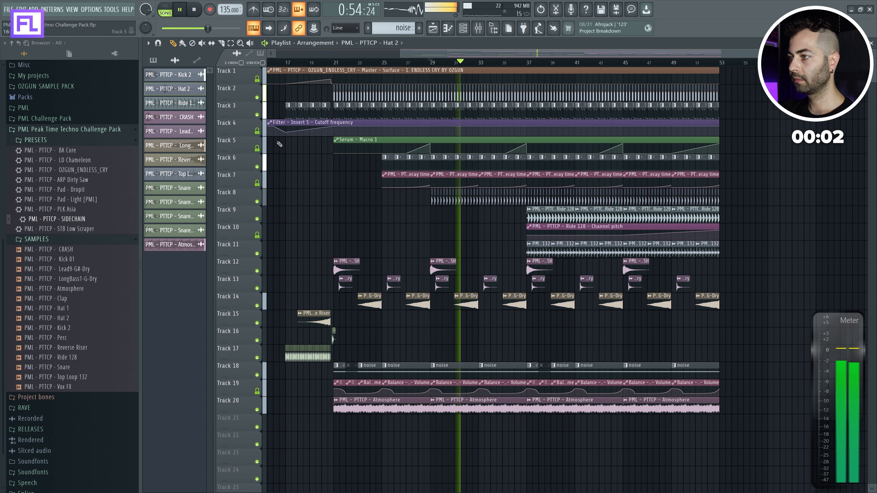
double_click(481, 195)
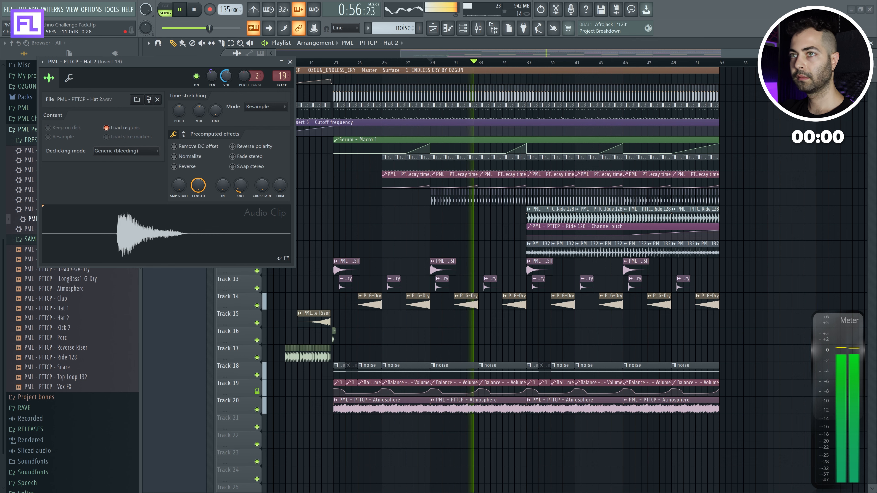